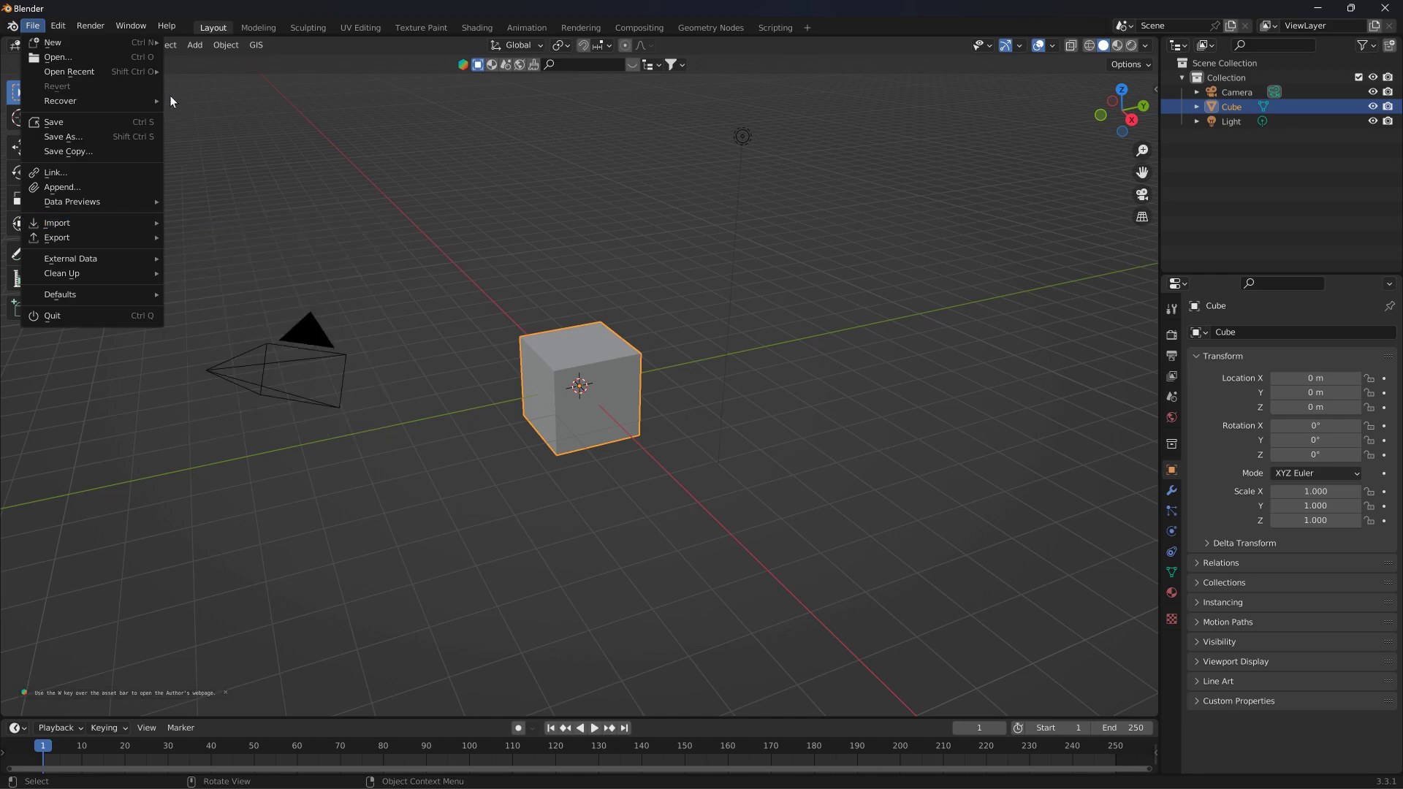
Step: Open the recent file "new blender.blend"
mouse_move(123, 71)
left_click(199, 73)
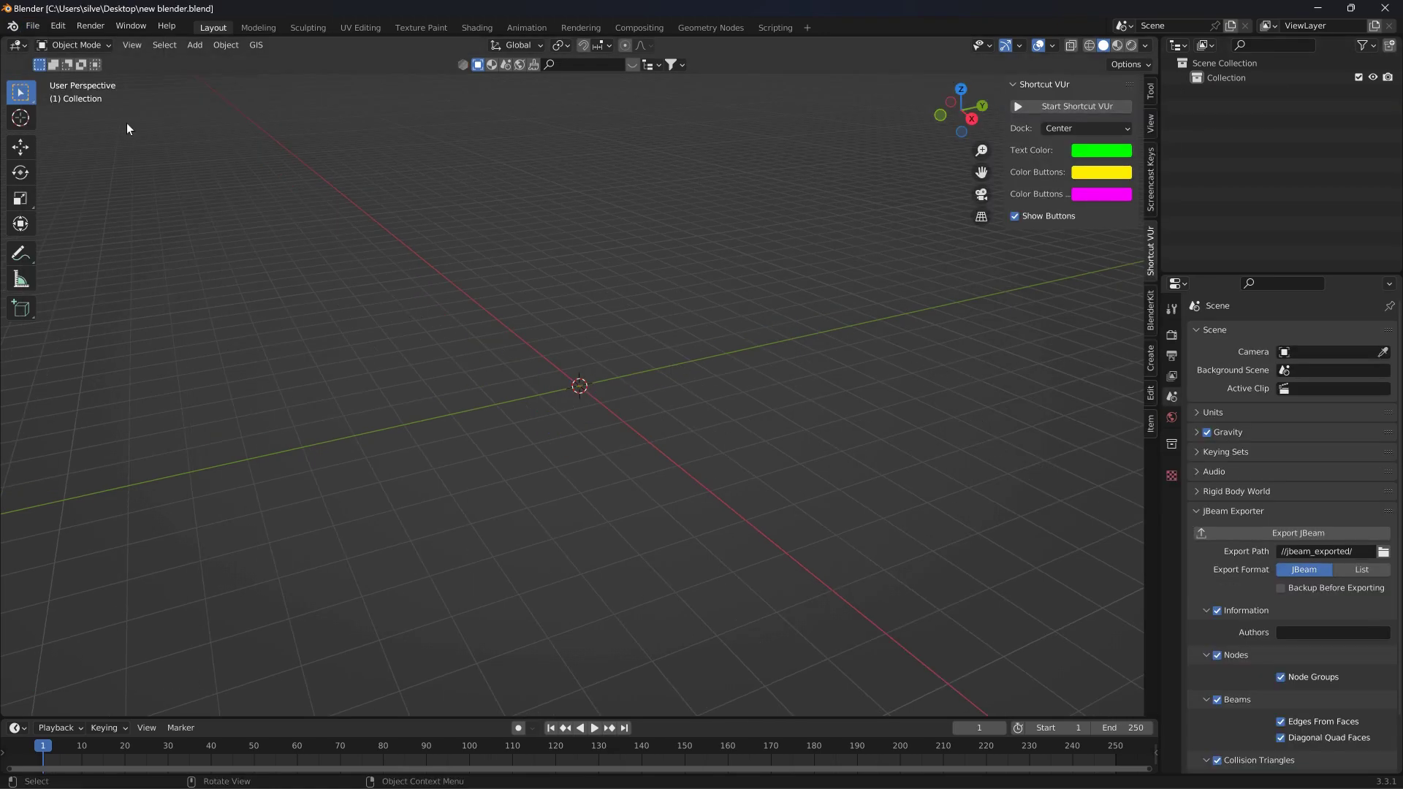
Step: Open the add-on preferences and look through the list of available add-ons
left_click(79, 26)
mouse_move(60, 27)
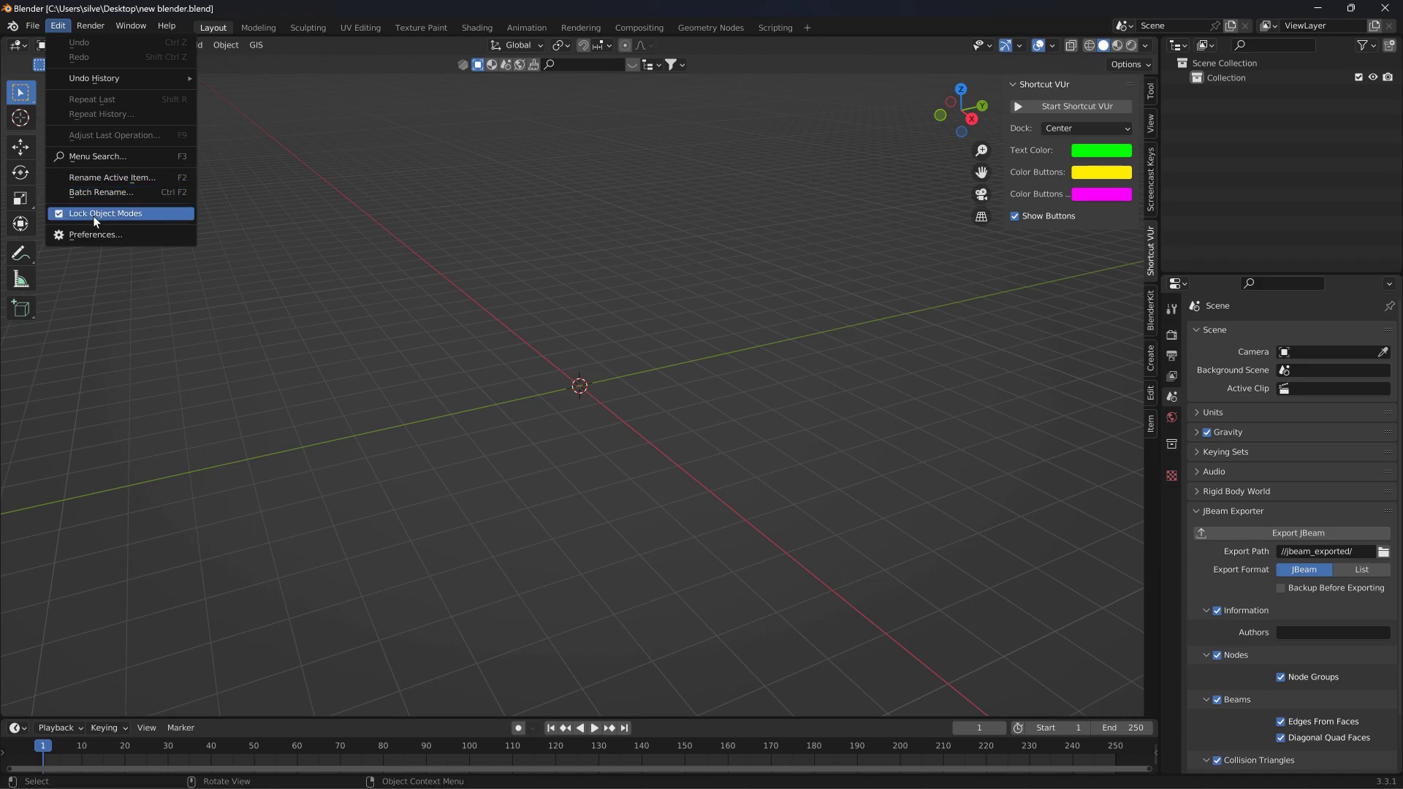
left_click(94, 235)
left_click(30, 176)
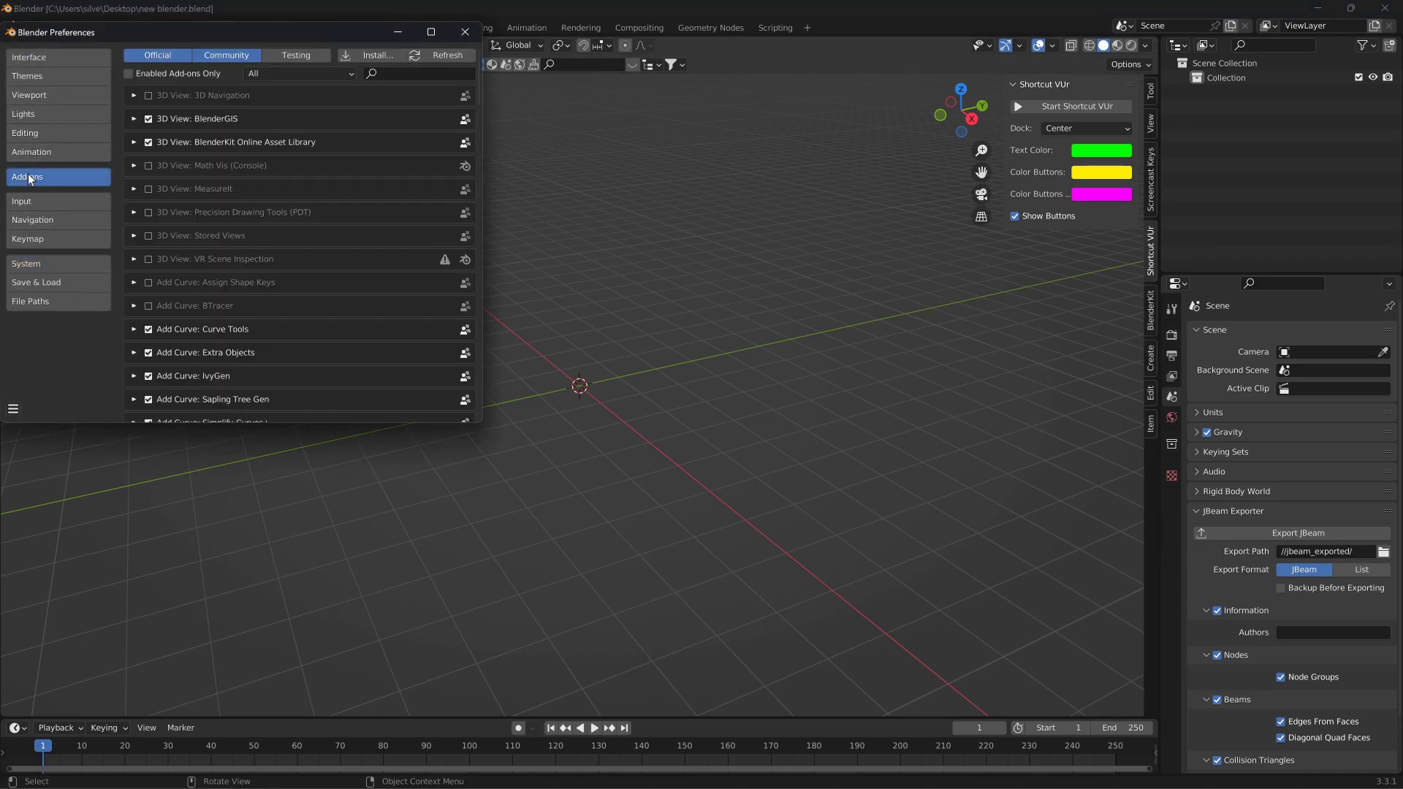
scroll(255, 352, "down", 4)
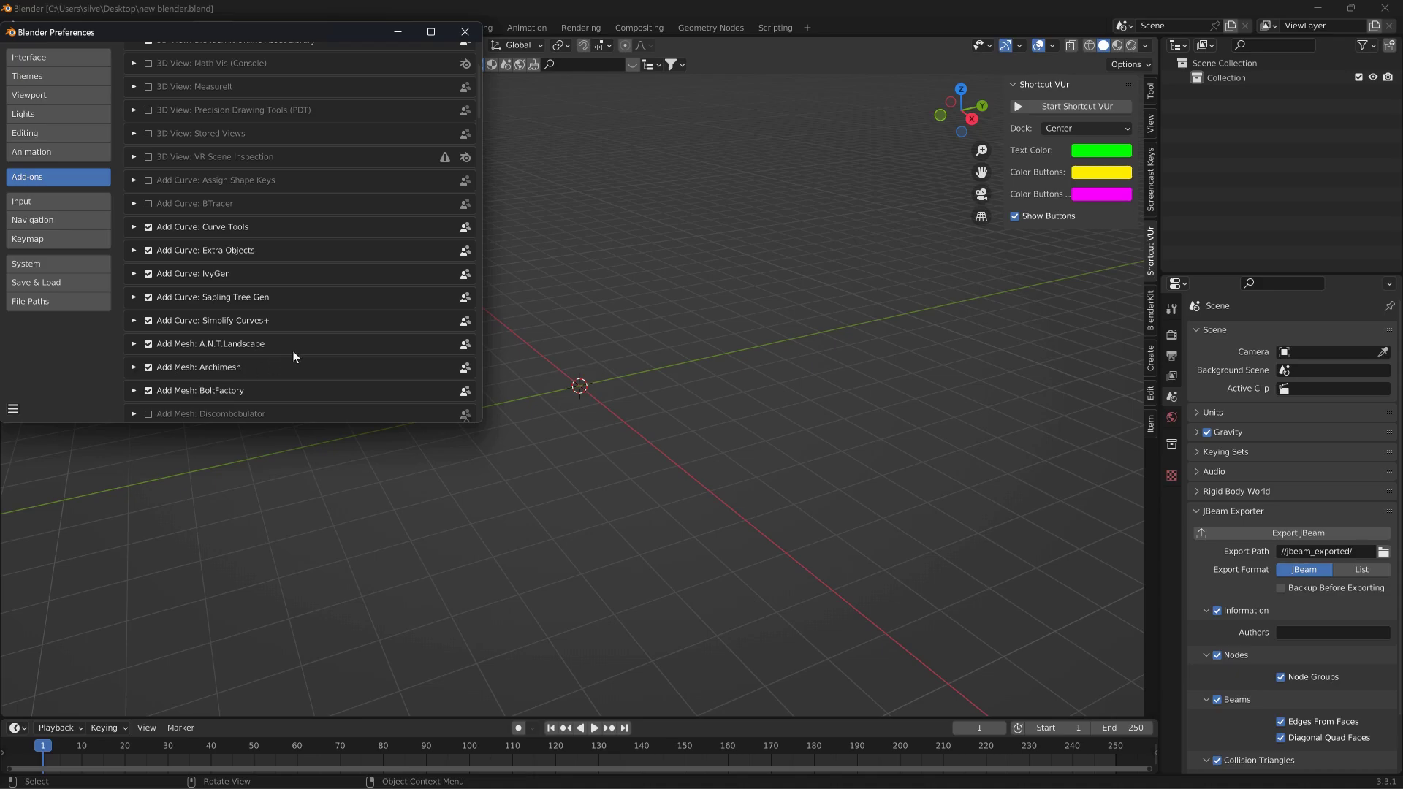
scroll(312, 335, "up", 5)
Step: Examine the official and the community add-ons separately, ending on the community list, and minimize the preferences window
left_click(240, 56)
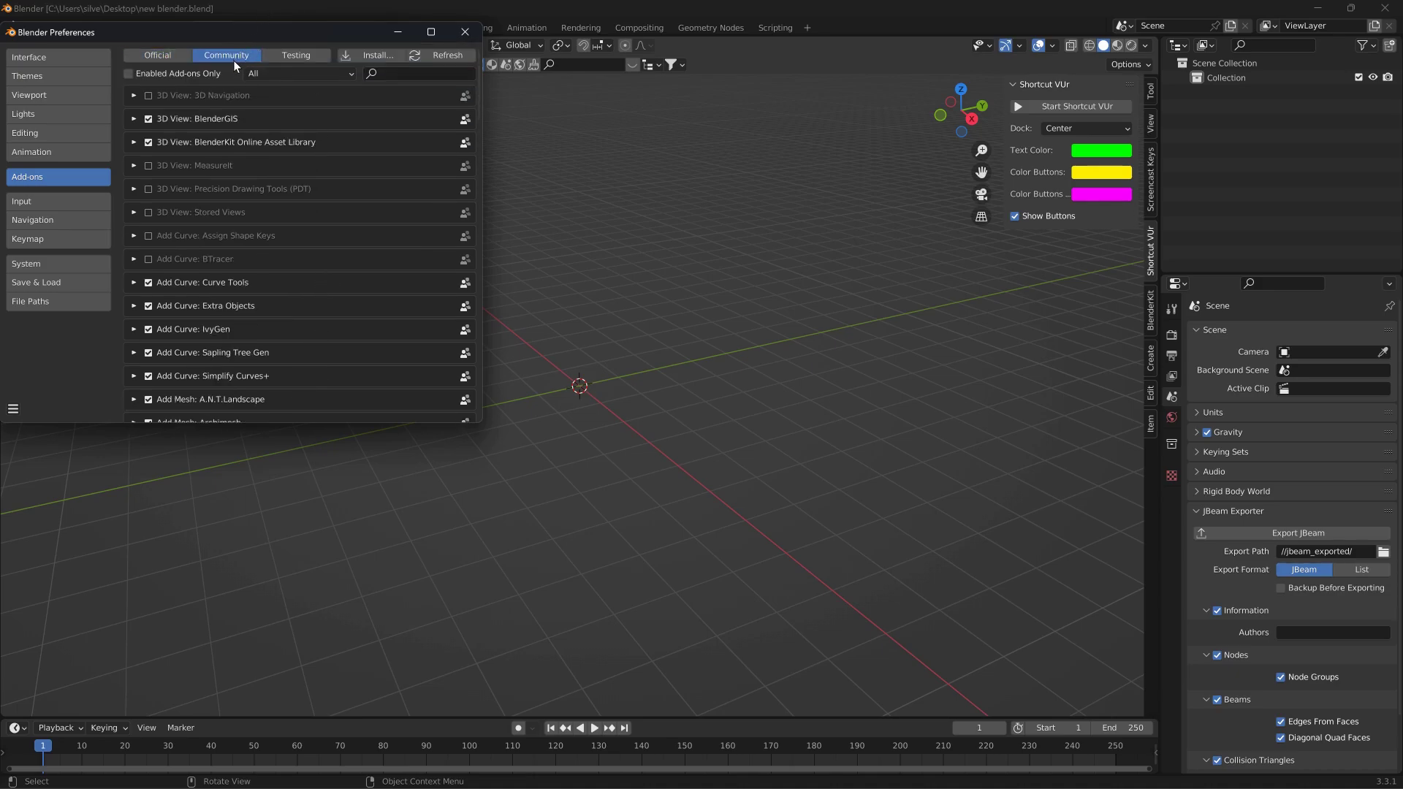
left_click(174, 55)
scroll(244, 279, "down", 10)
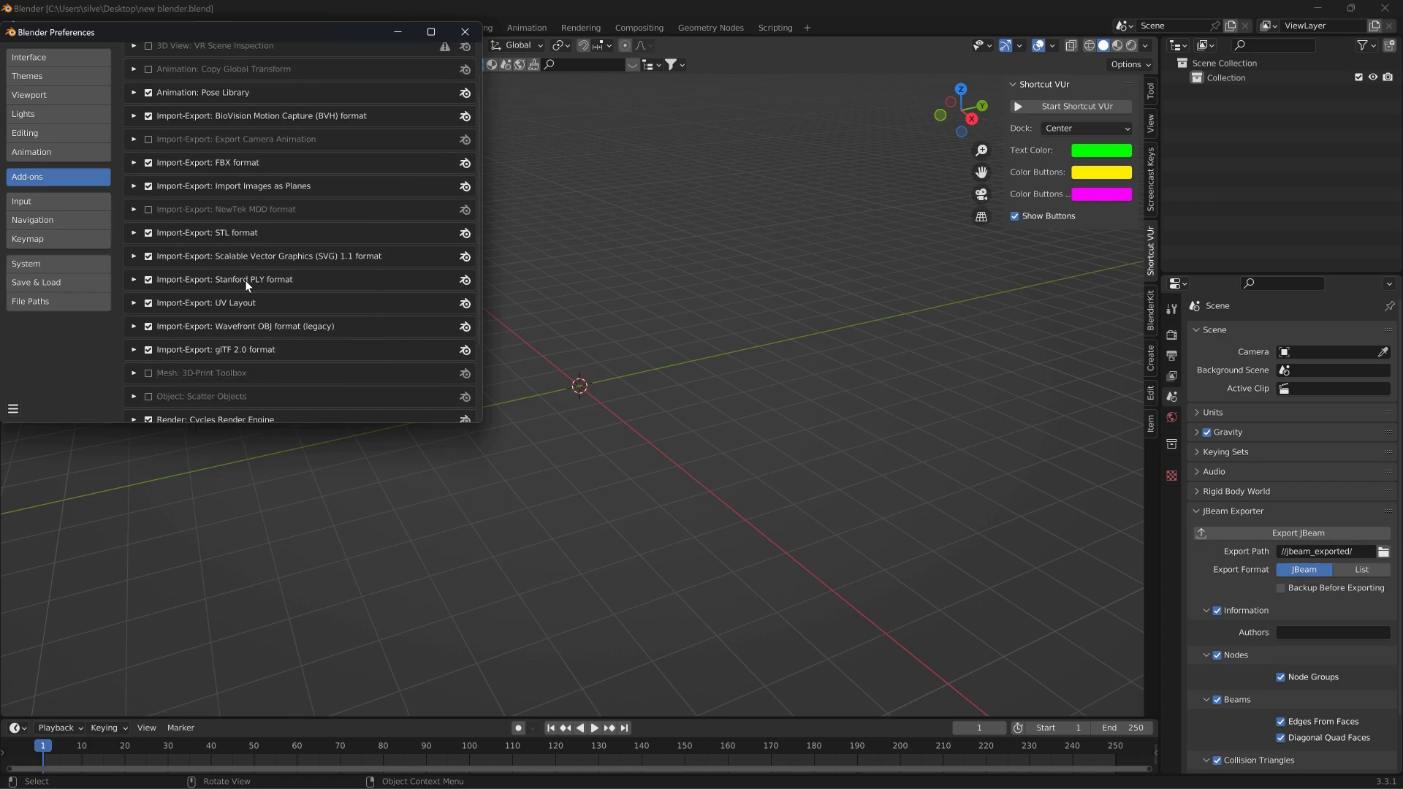
scroll(247, 284, "down", 1)
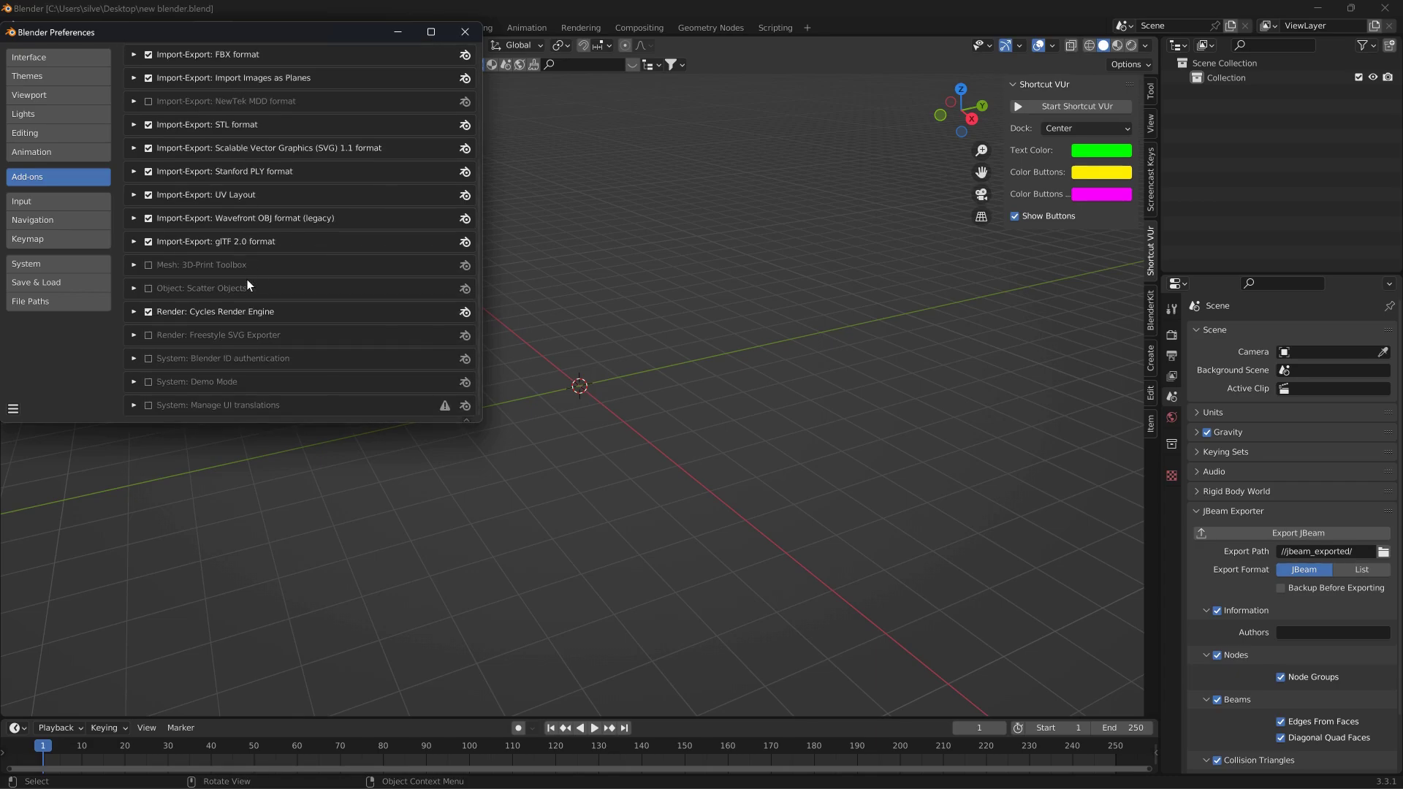
scroll(248, 285, "up", 9)
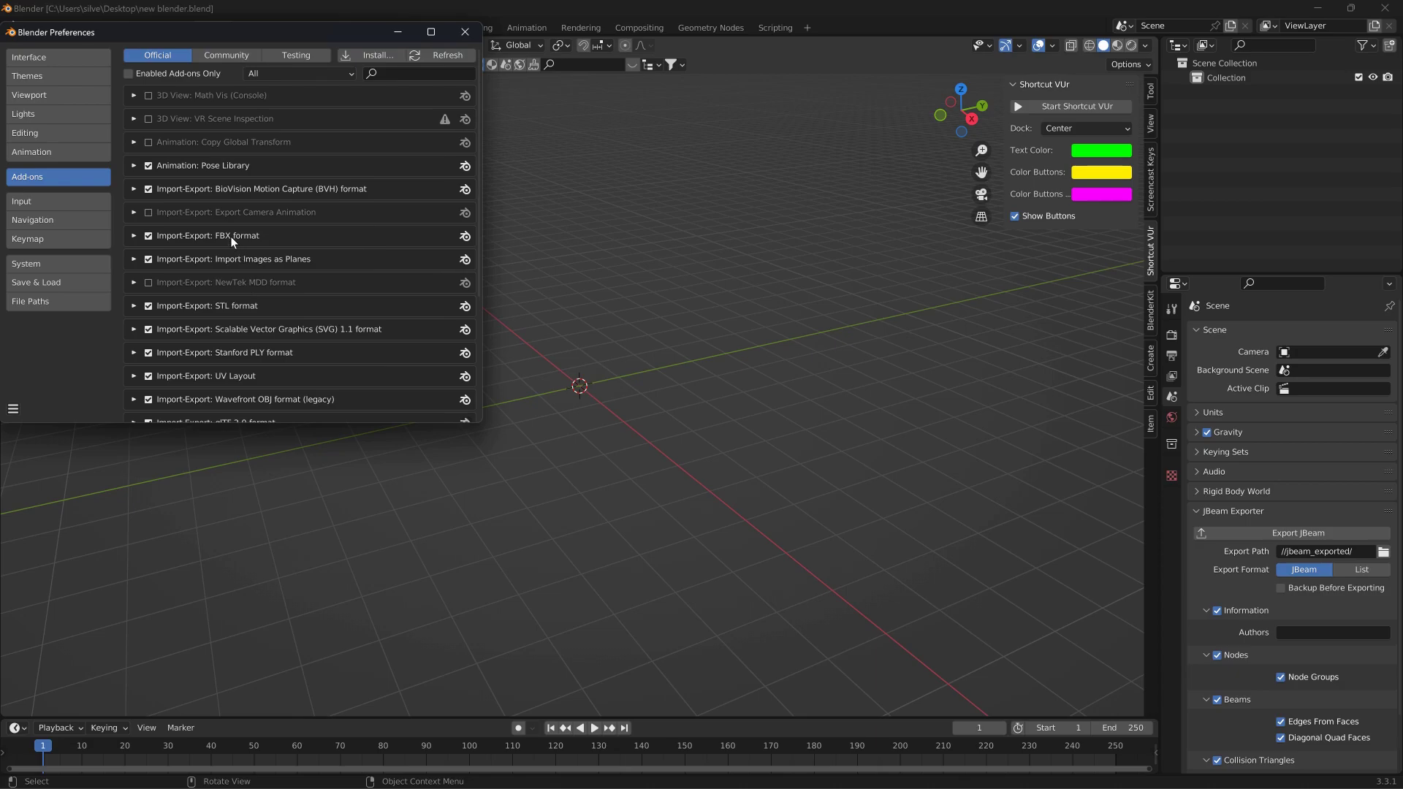
left_click(230, 57)
scroll(256, 290, "down", 1)
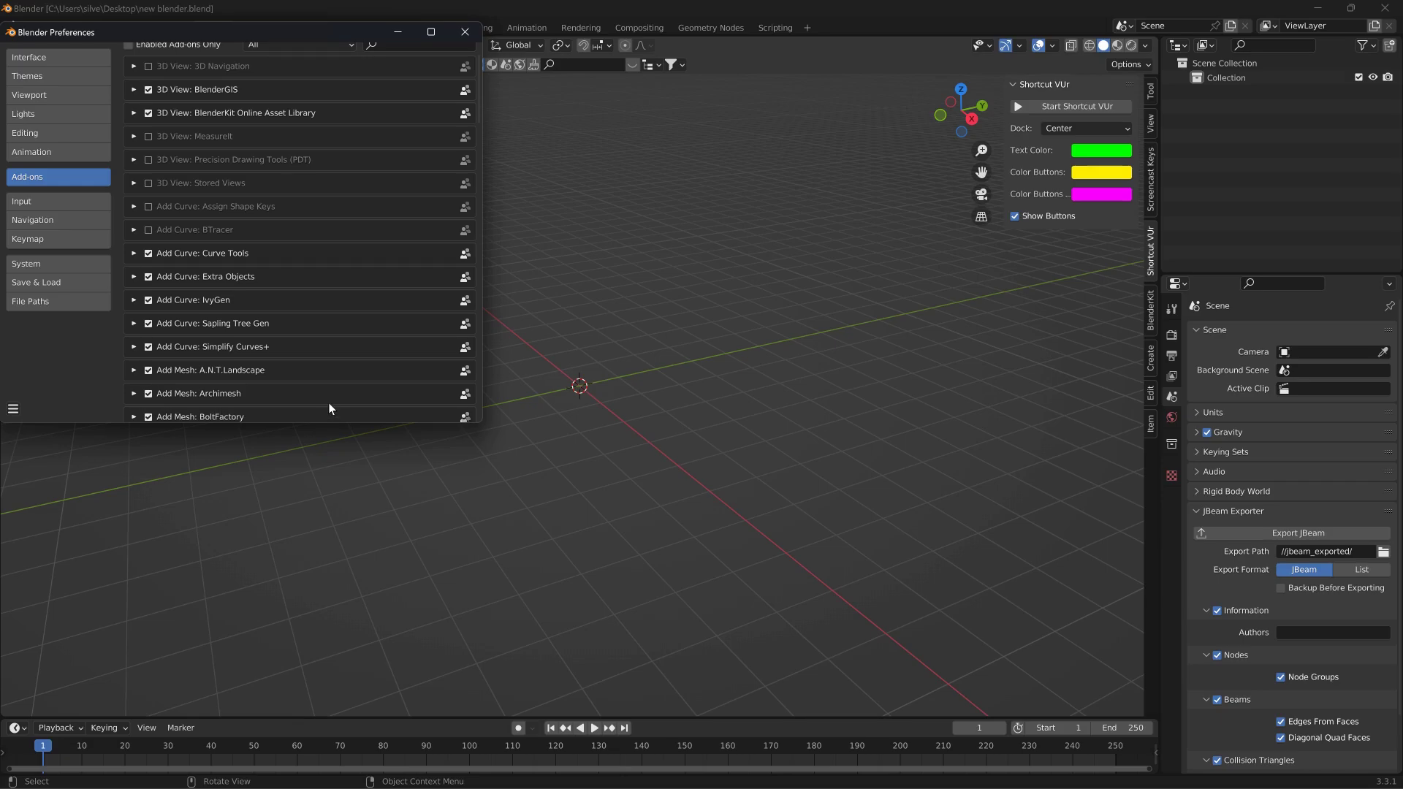
left_click(402, 33)
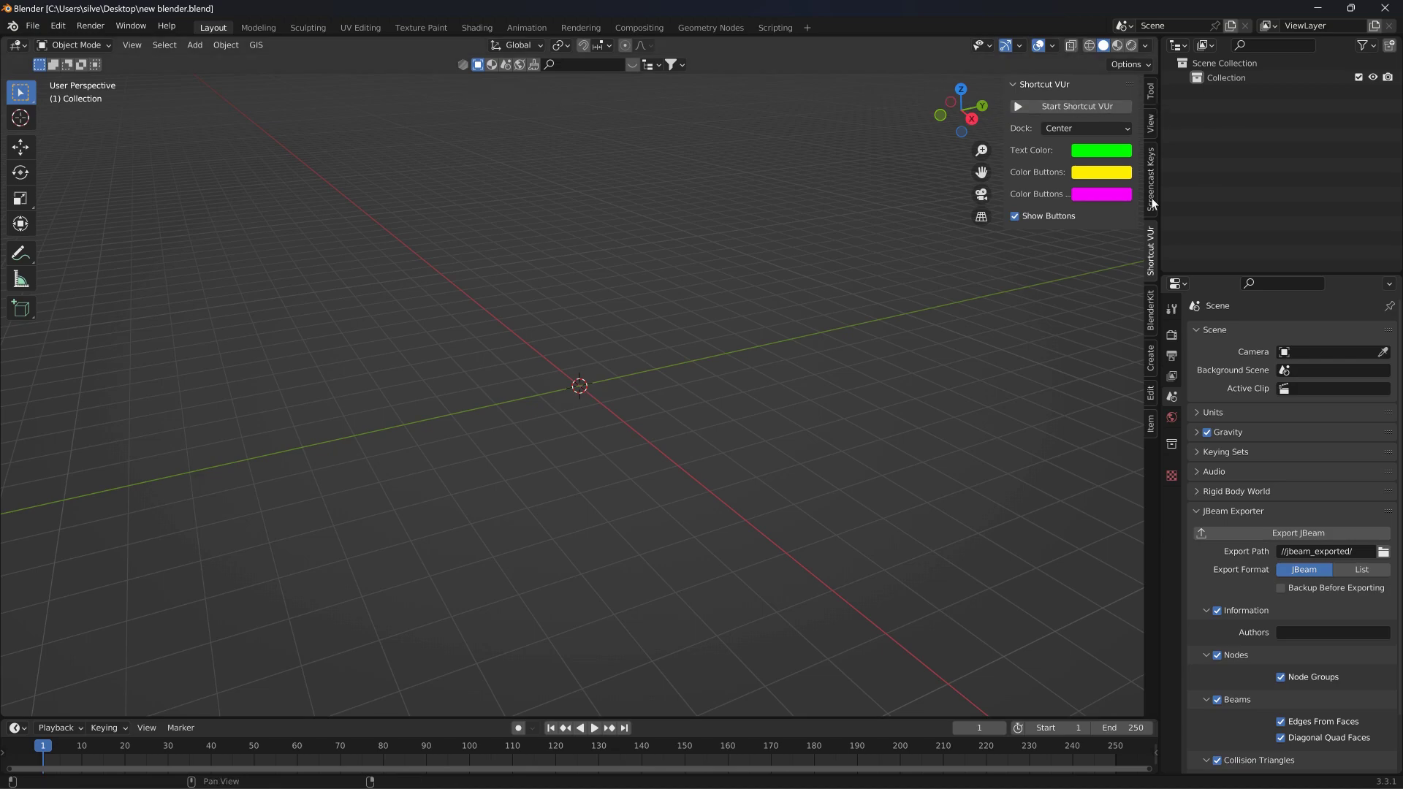
Step: Add an Archimesh shelf unit and a cabinet to the scene
left_click(1150, 355)
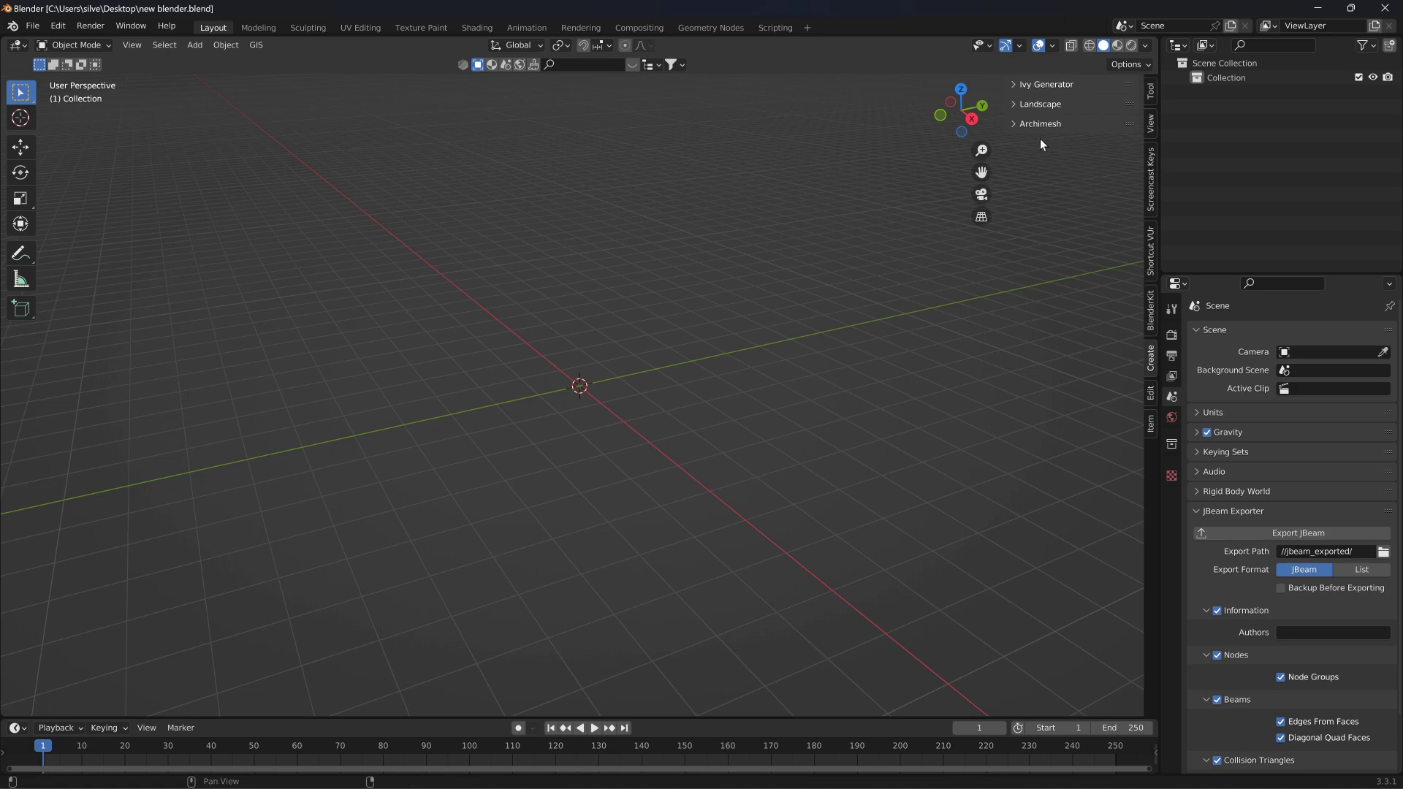
left_click(1014, 125)
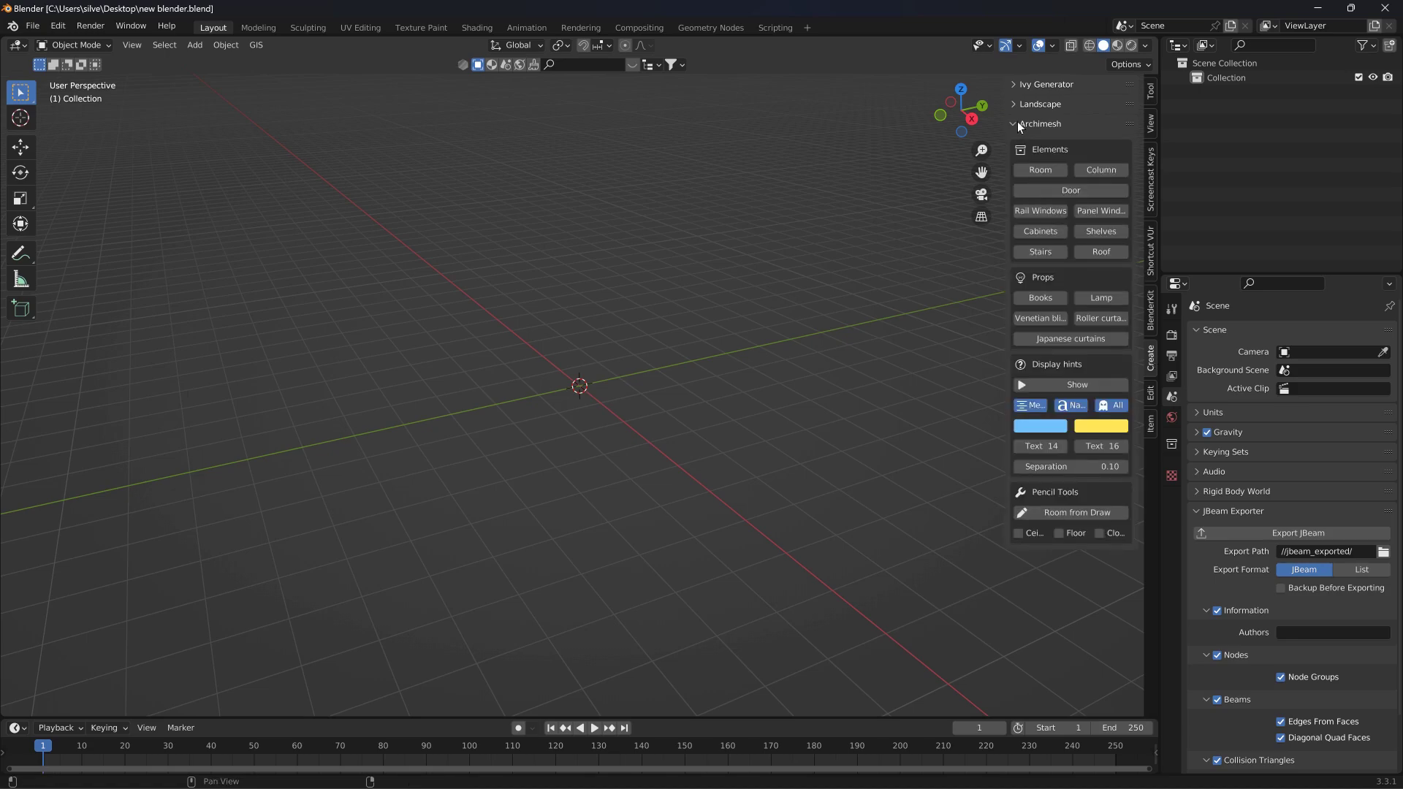
left_click(1085, 230)
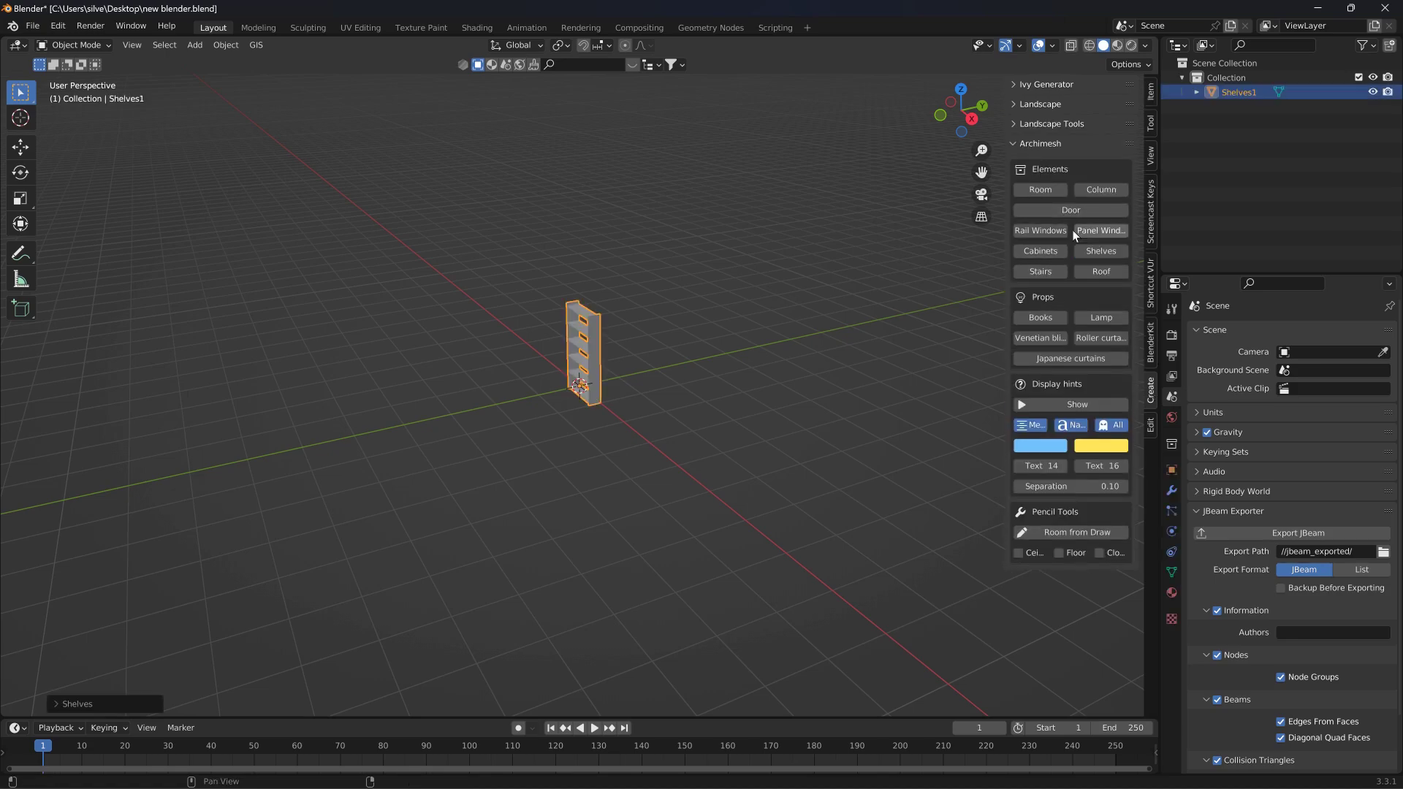
middle_click_drag(662, 326, 680, 278)
scroll(676, 280, "up", 4)
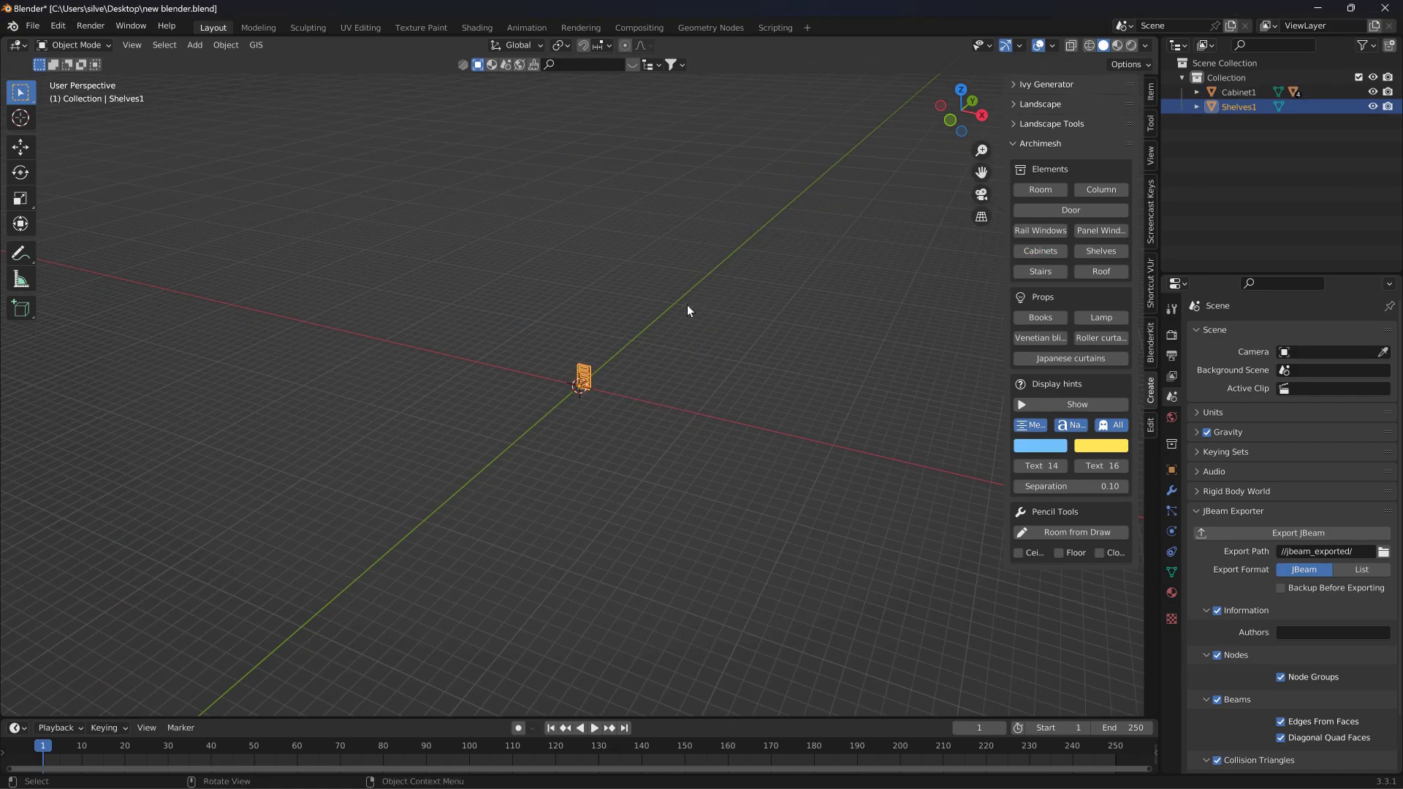
Step: Delete the shelf unit, the cabinet and the cabinet's baseboard from the scene
scroll(555, 304, "up", 5)
middle_click_drag(555, 304, 602, 309)
left_click_drag(524, 211, 666, 349)
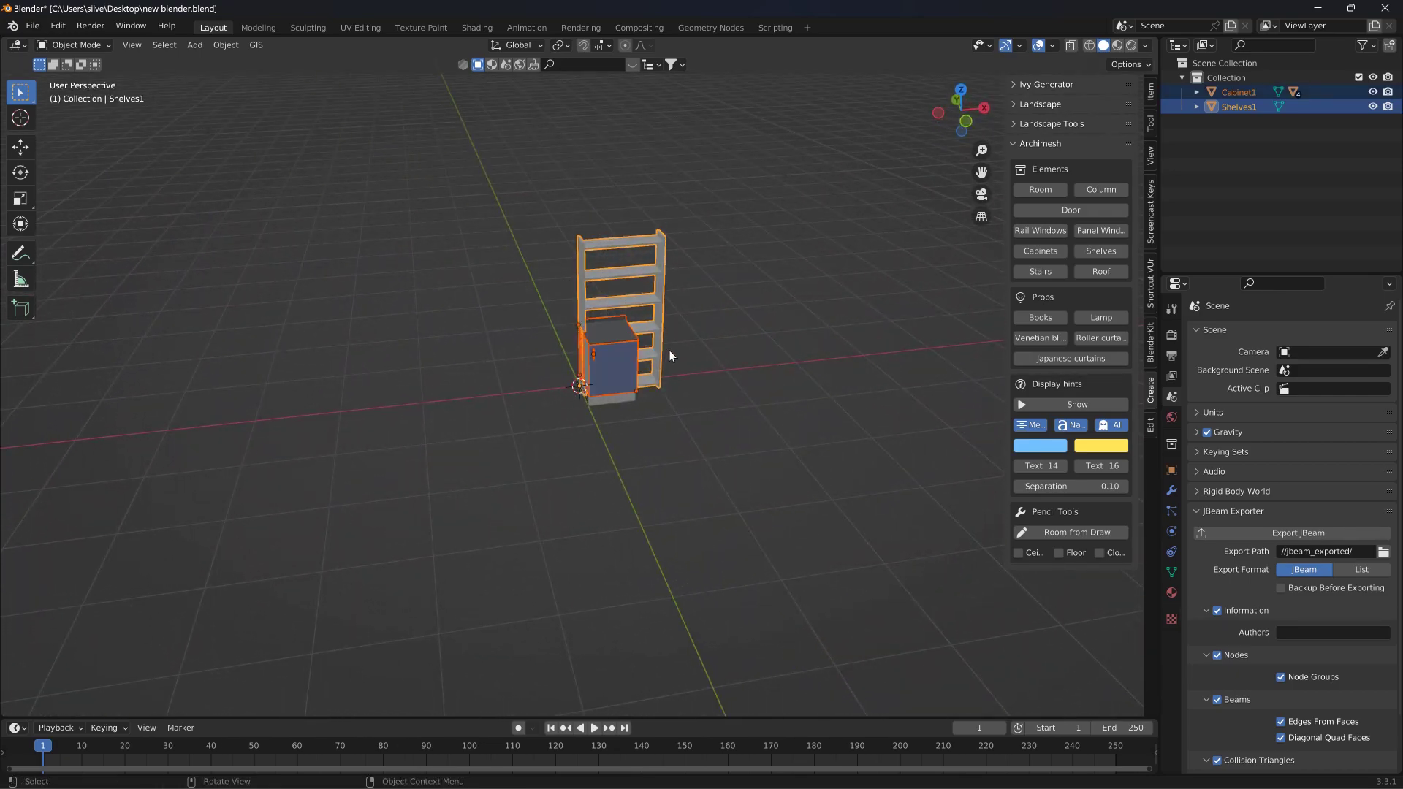
key("Delete")
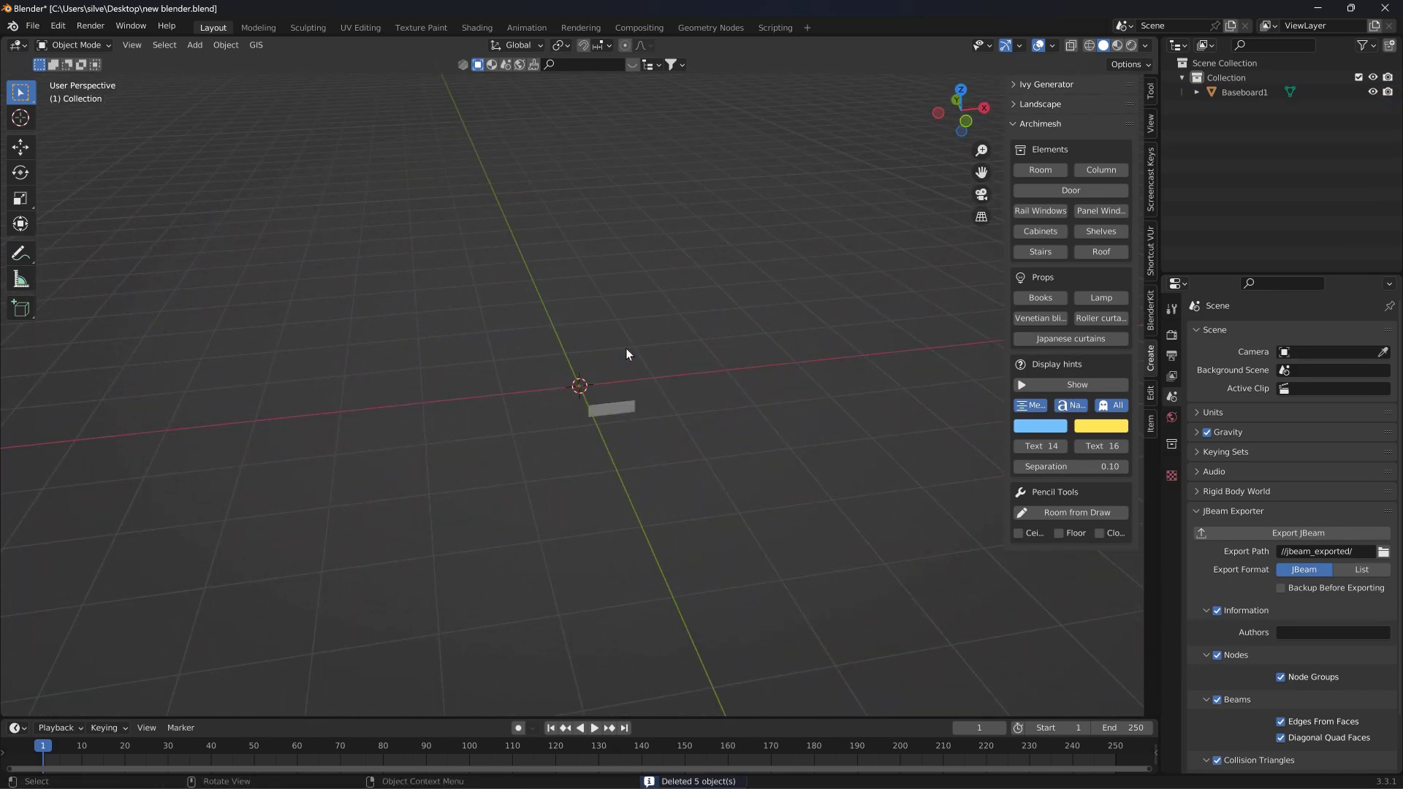
left_click(613, 410)
key("Delete")
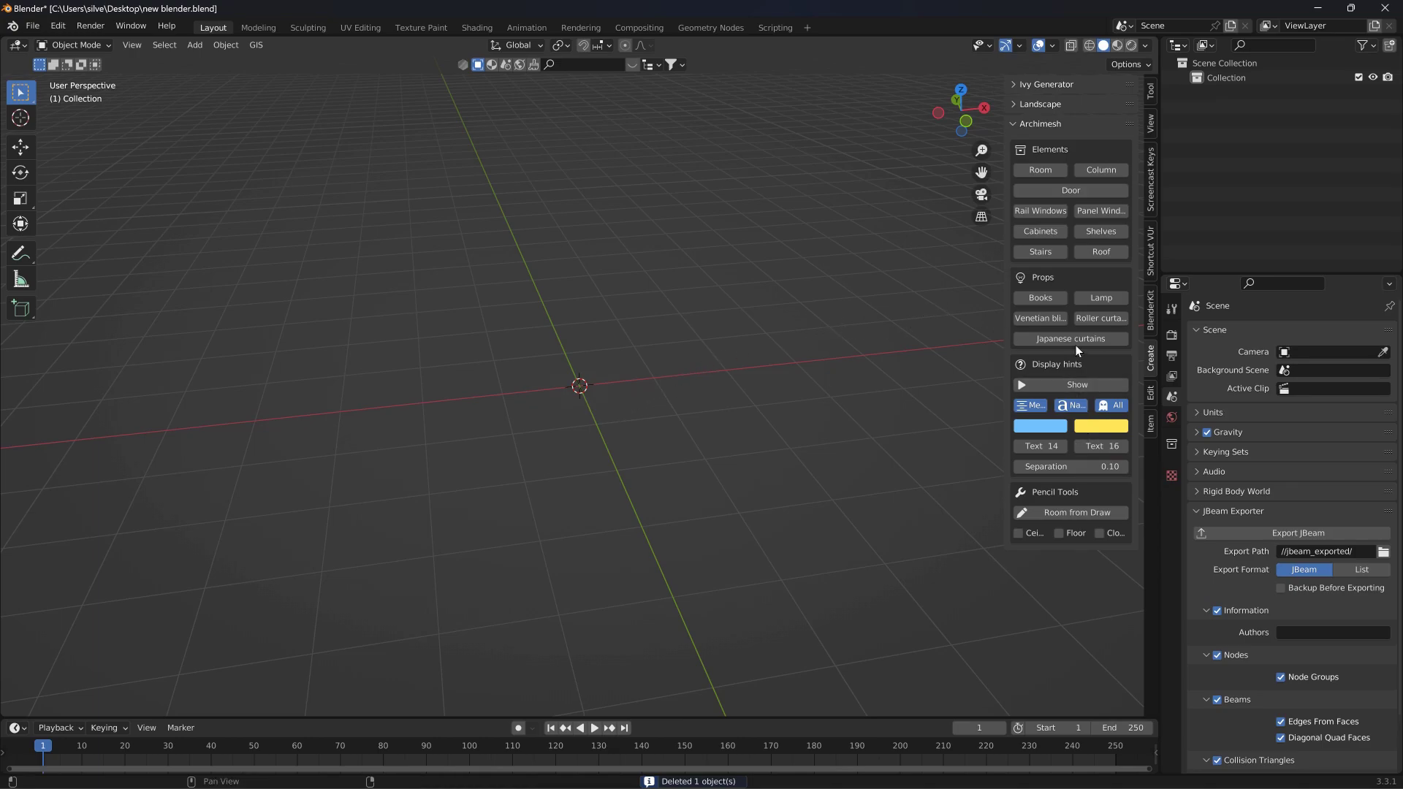
Step: Add an Archimesh staircase at the world origin
left_click(1052, 256)
middle_click_drag(648, 394, 615, 378)
scroll(732, 324, "up", 5)
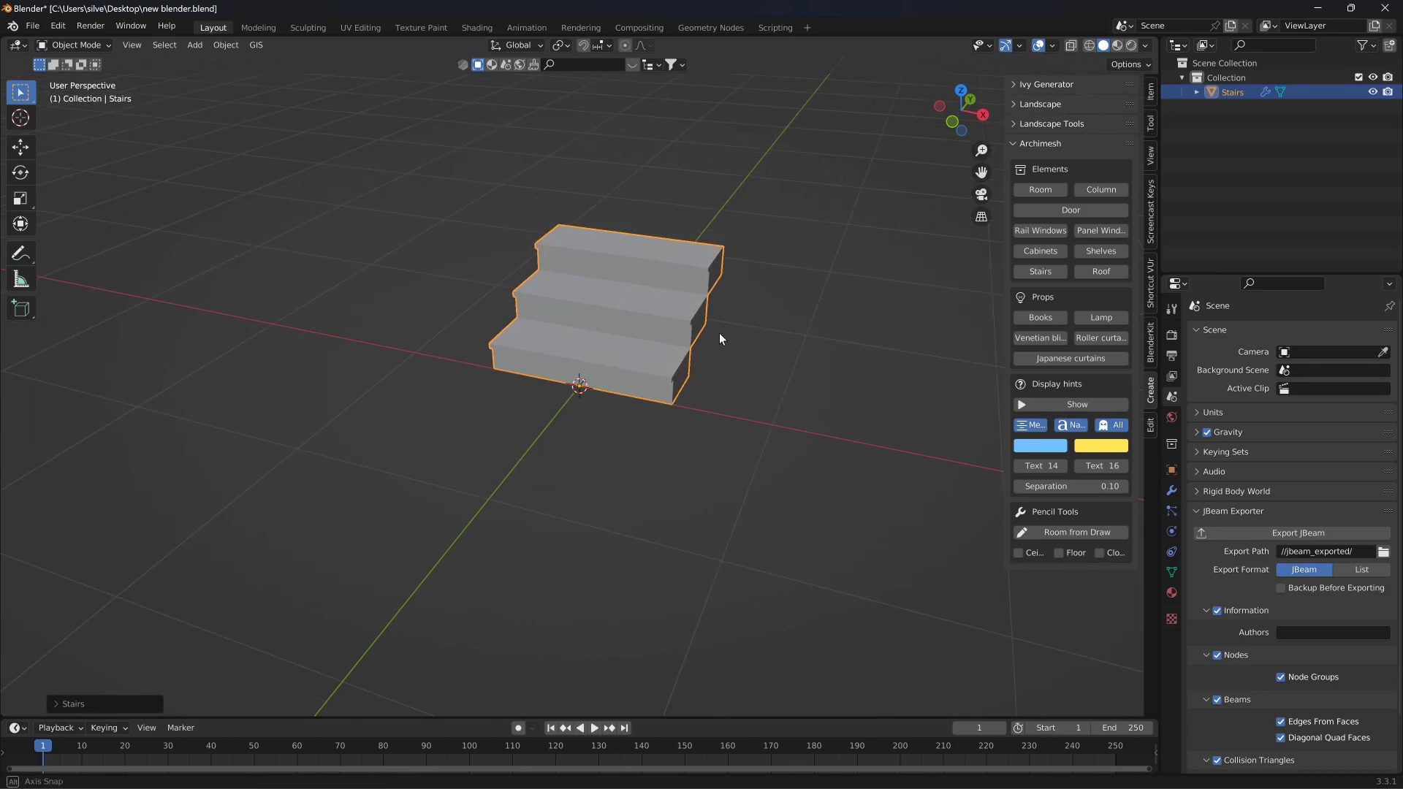
middle_click_drag(721, 331, 660, 334)
Step: Set the stairs to W 2.050, D 0.600, S 0.940, thickness 0.390, front 0.090 and side 0.180
left_click(71, 703)
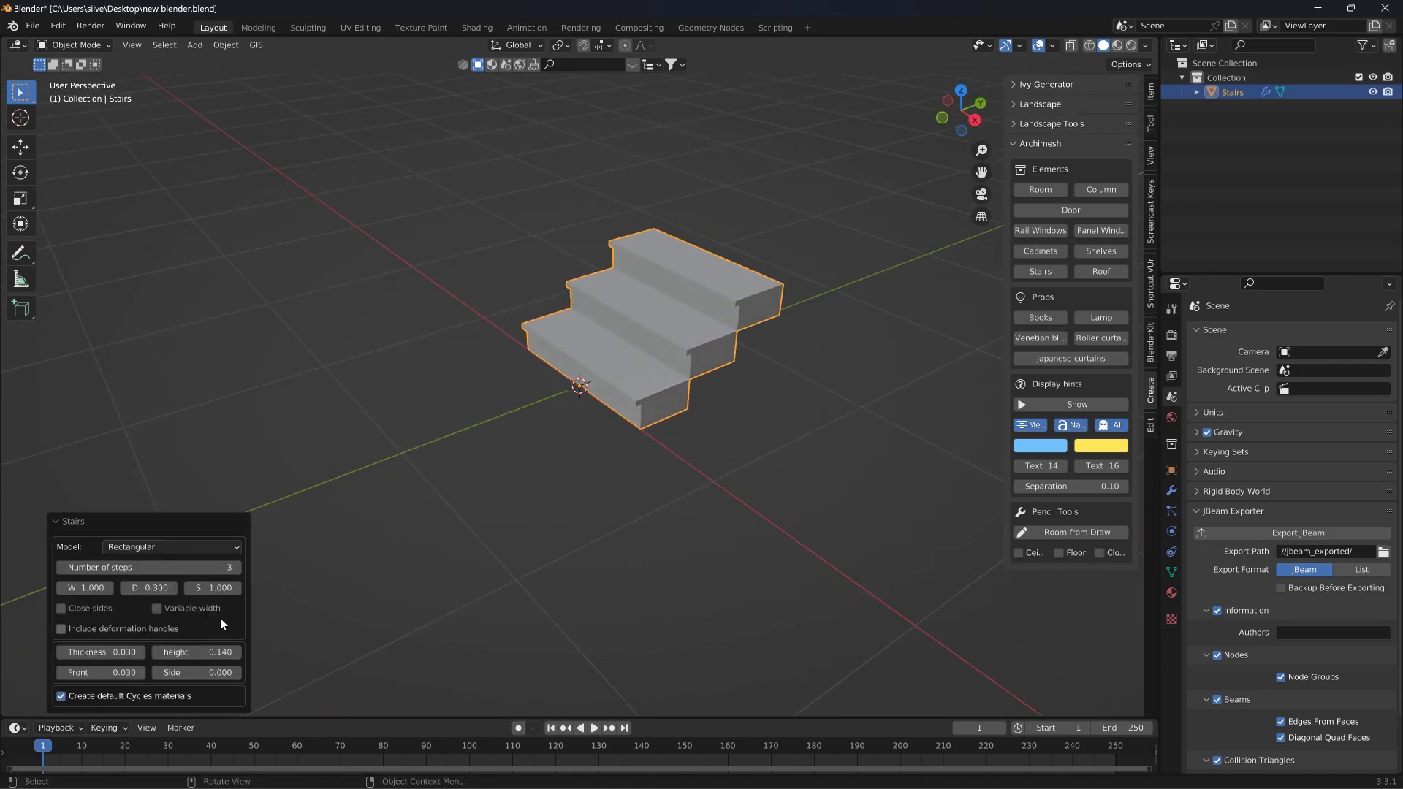
left_click_drag(86, 588, 294, 604)
left_click_drag(126, 646, 178, 663)
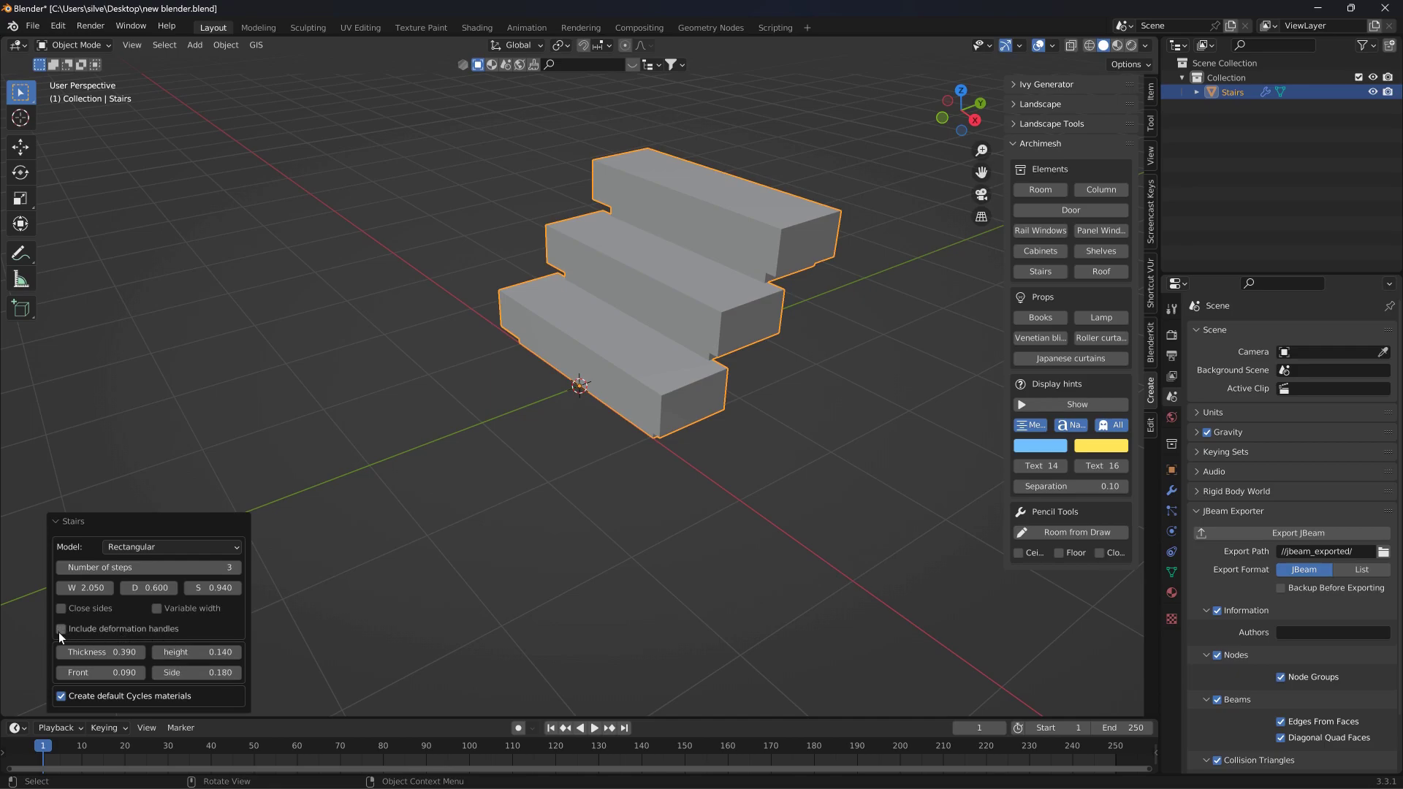
Step: Set the stairs' number of steps to 57 and the width to 8.800
left_click_drag(158, 575, 564, 459)
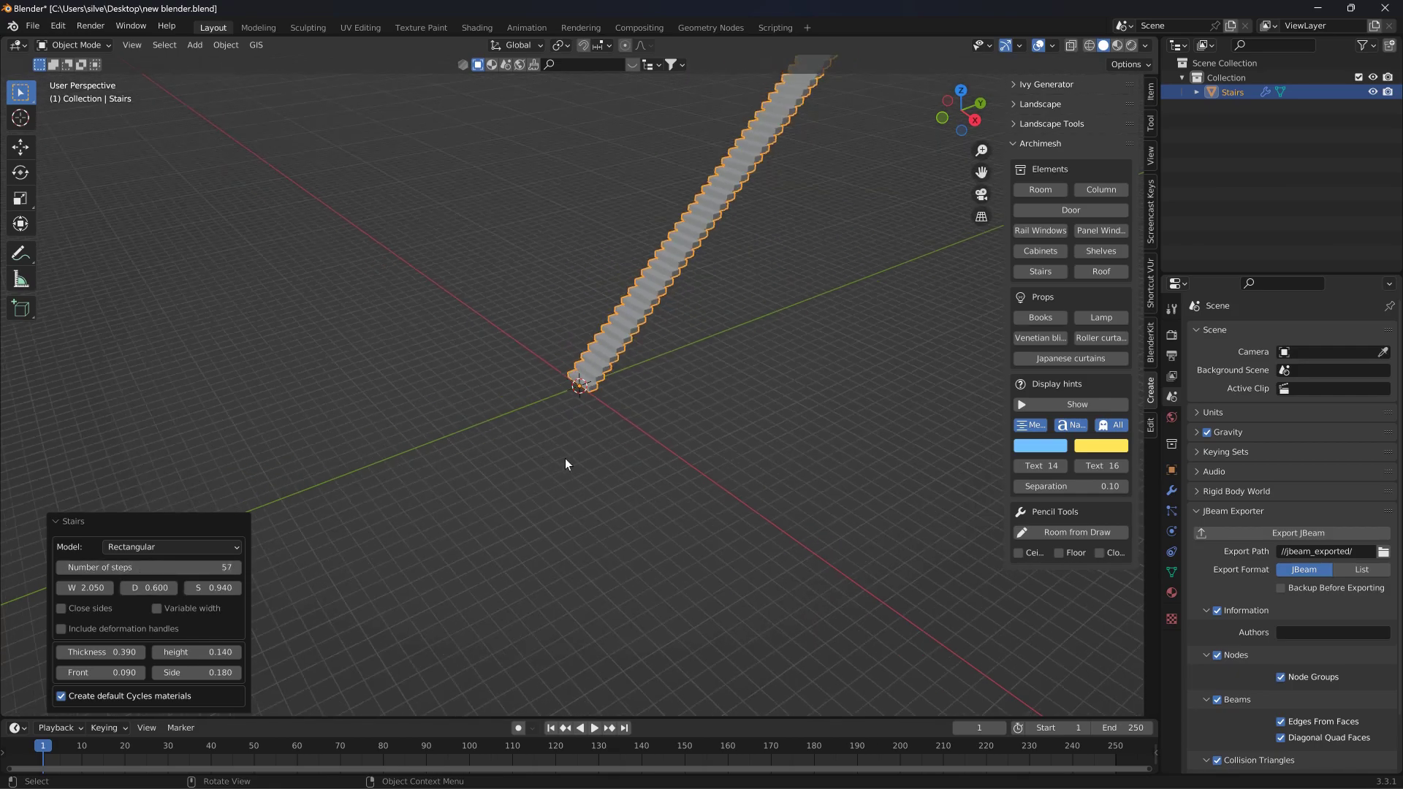
middle_click_drag(563, 459, 616, 449)
left_click_drag(86, 587, 212, 589)
middle_click_drag(577, 325, 450, 309)
scroll(721, 266, "up", 6)
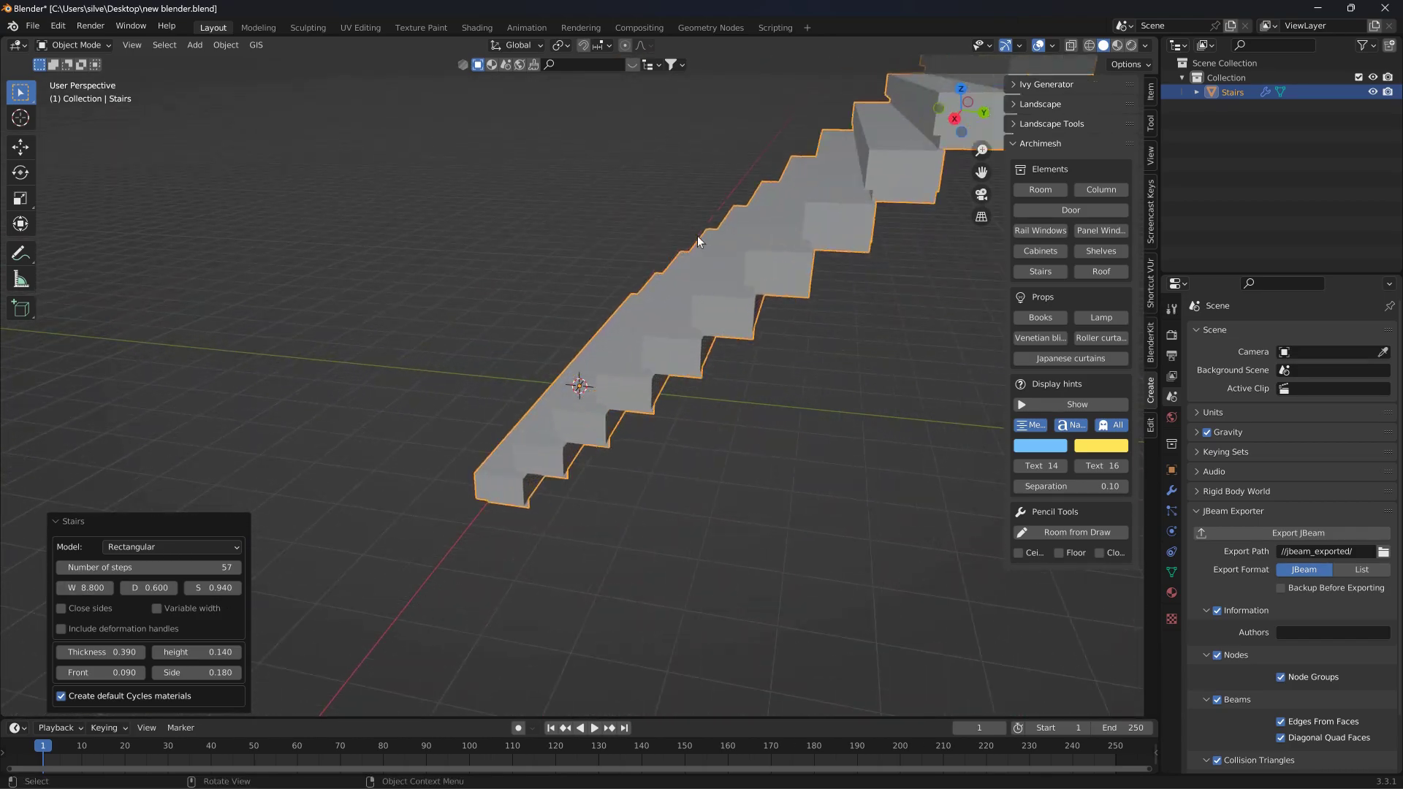
Step: Set the stairs' D value to 0.870 and the S value to 0.760
middle_click_drag(693, 241, 756, 216)
left_click_drag(141, 588, 341, 592)
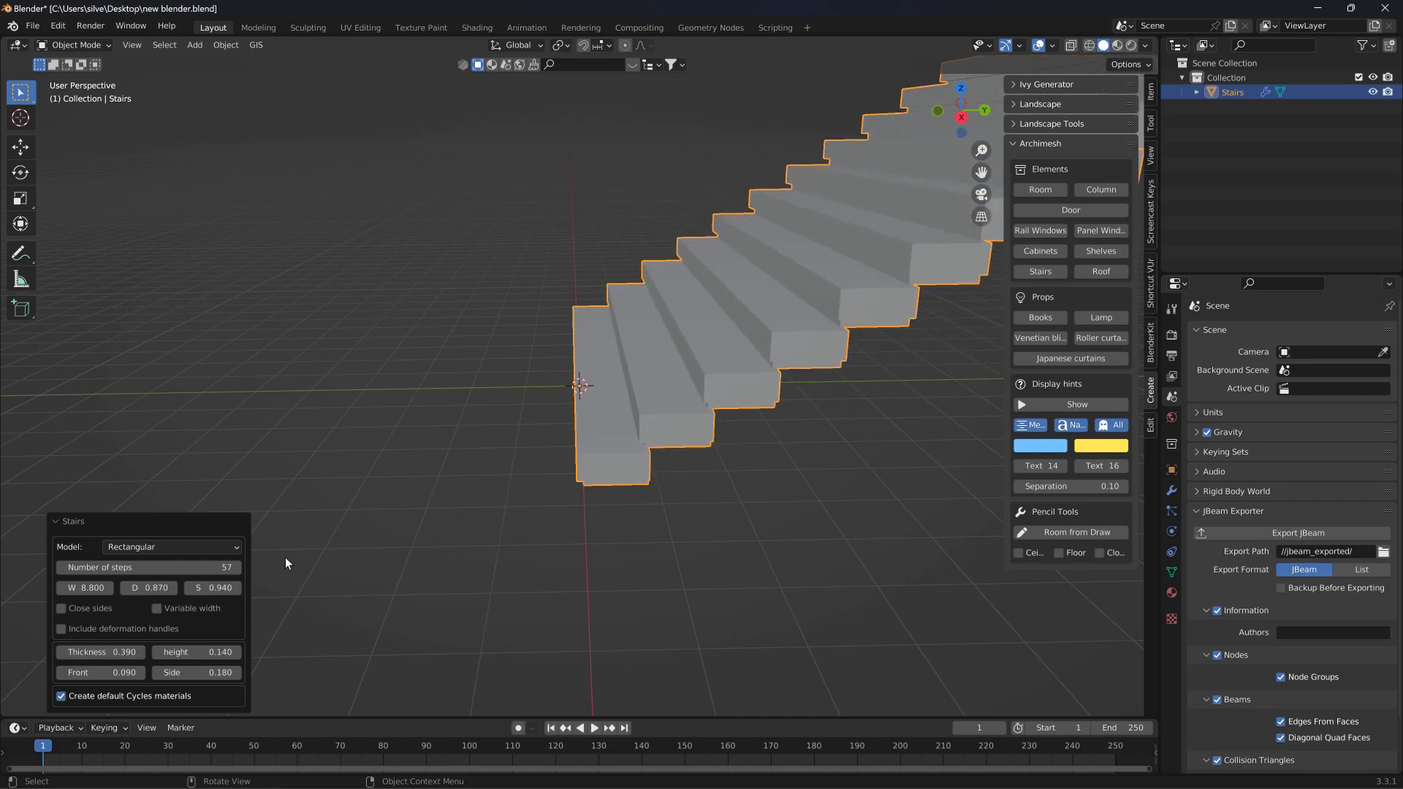
left_click_drag(219, 588, 88, 589)
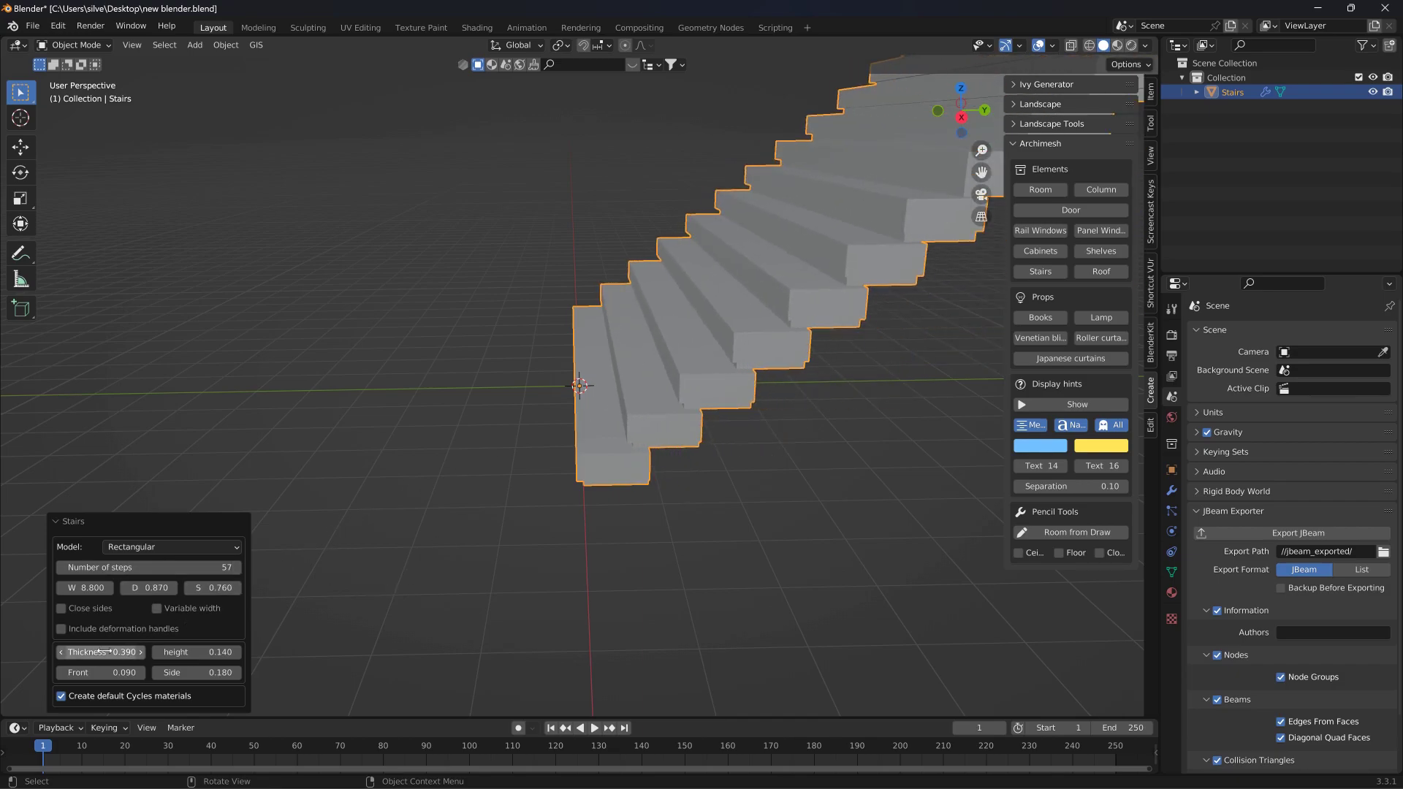
Step: Set the stairs' height to 0.830, front overhang to 0.210 and side overhang to 0.120
mouse_move(197, 651)
left_mouse_down()
mouse_move(220, 651)
mouse_move(203, 649)
left_mouse_up()
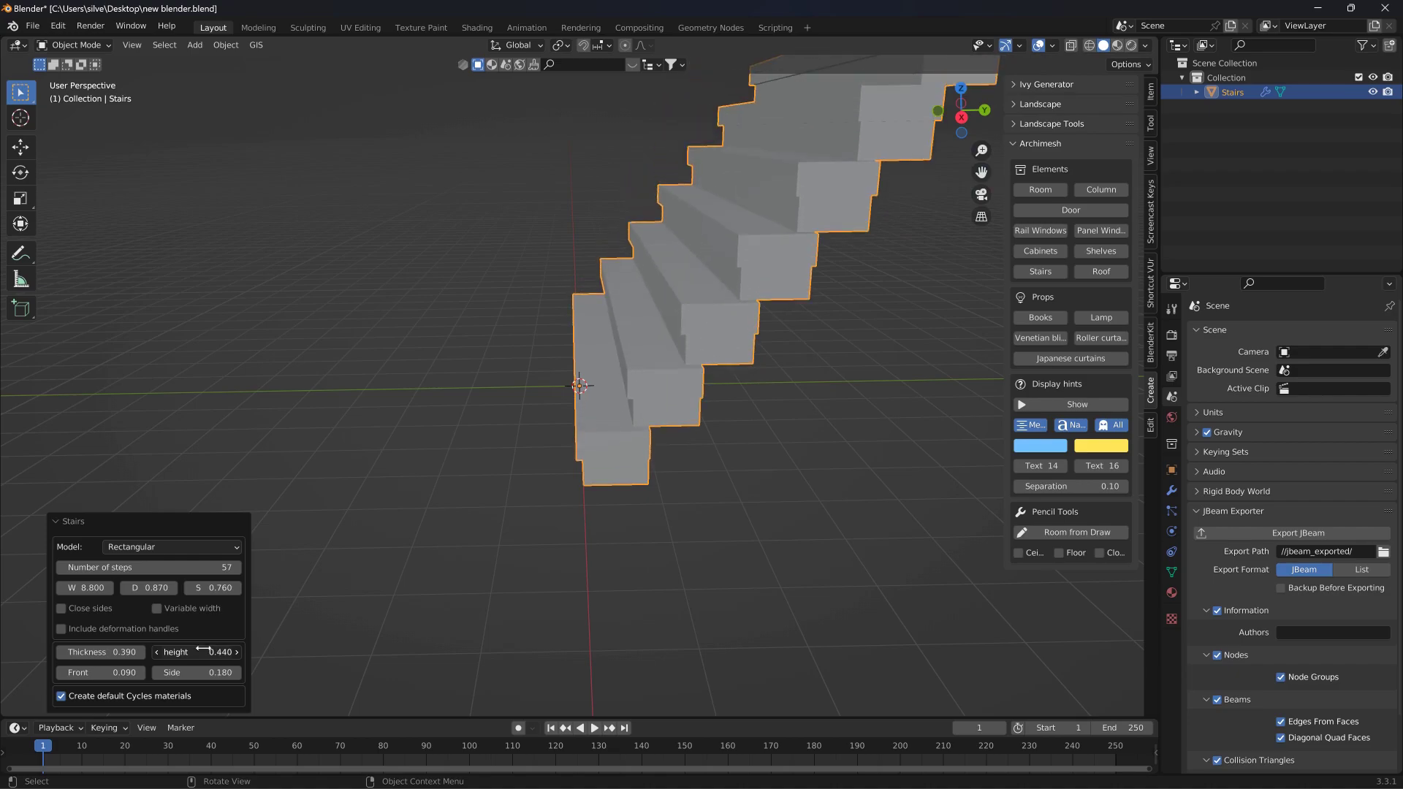
mouse_move(98, 673)
left_mouse_down()
mouse_move(150, 673)
mouse_move(86, 673)
left_mouse_up()
middle_click_drag(369, 558, 709, 248)
mouse_move(186, 654)
left_mouse_down()
mouse_move(234, 654)
mouse_move(176, 672)
left_mouse_up()
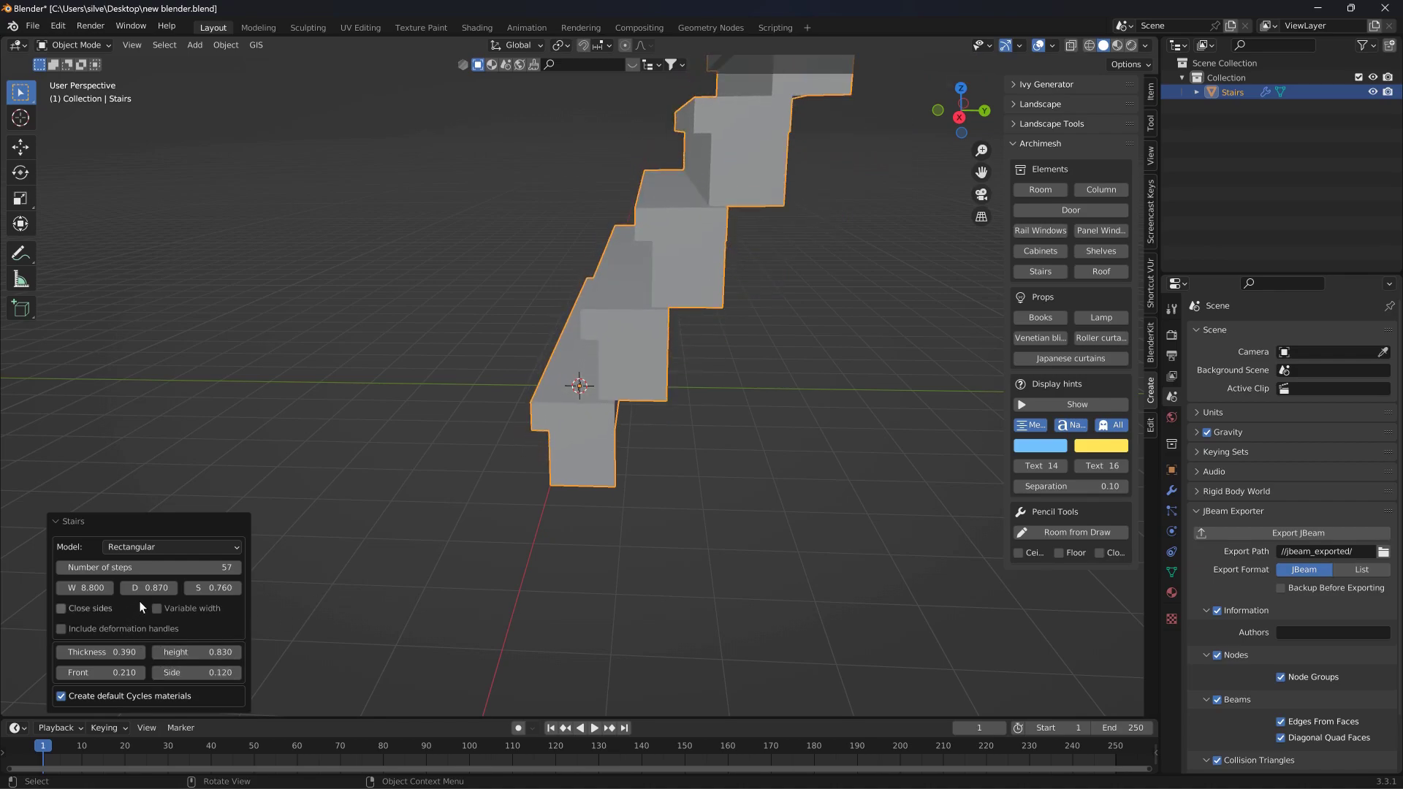
Step: Set the stairs' D value to 1.860 and include deformation handles
left_click_drag(150, 588, 166, 588)
middle_click_drag(582, 464, 700, 312)
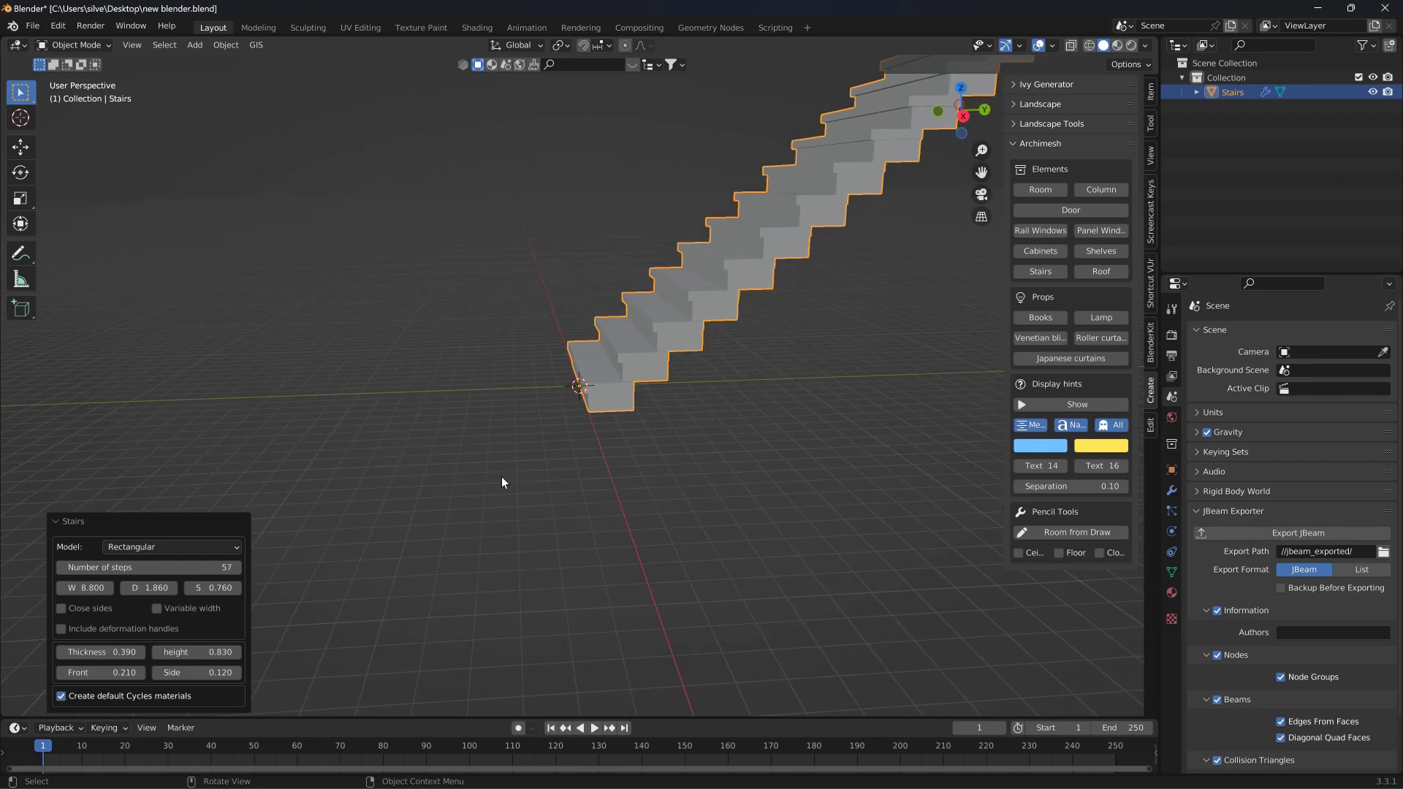
left_click(61, 630)
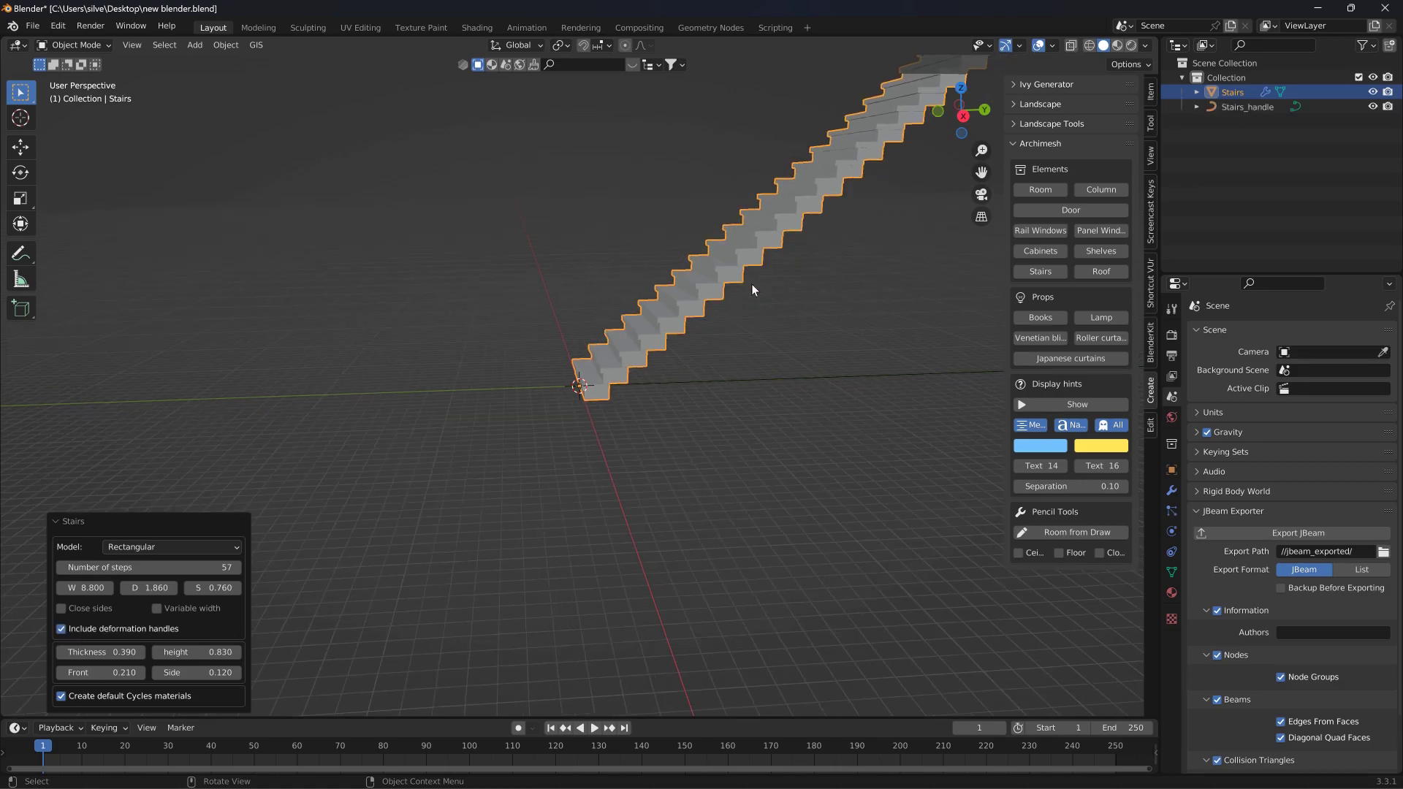
left_click(73, 46)
left_click(102, 78)
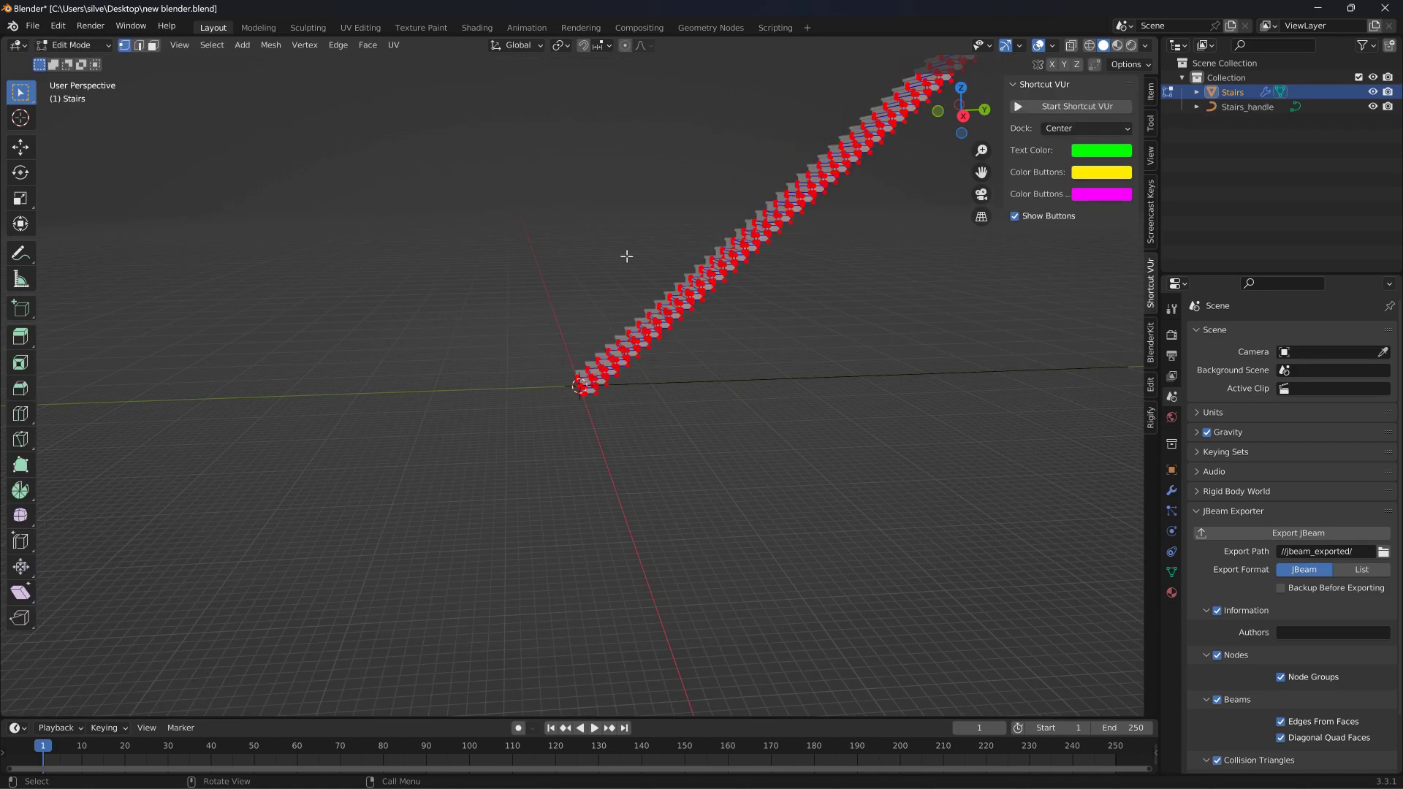
left_click(73, 45)
left_click(76, 62)
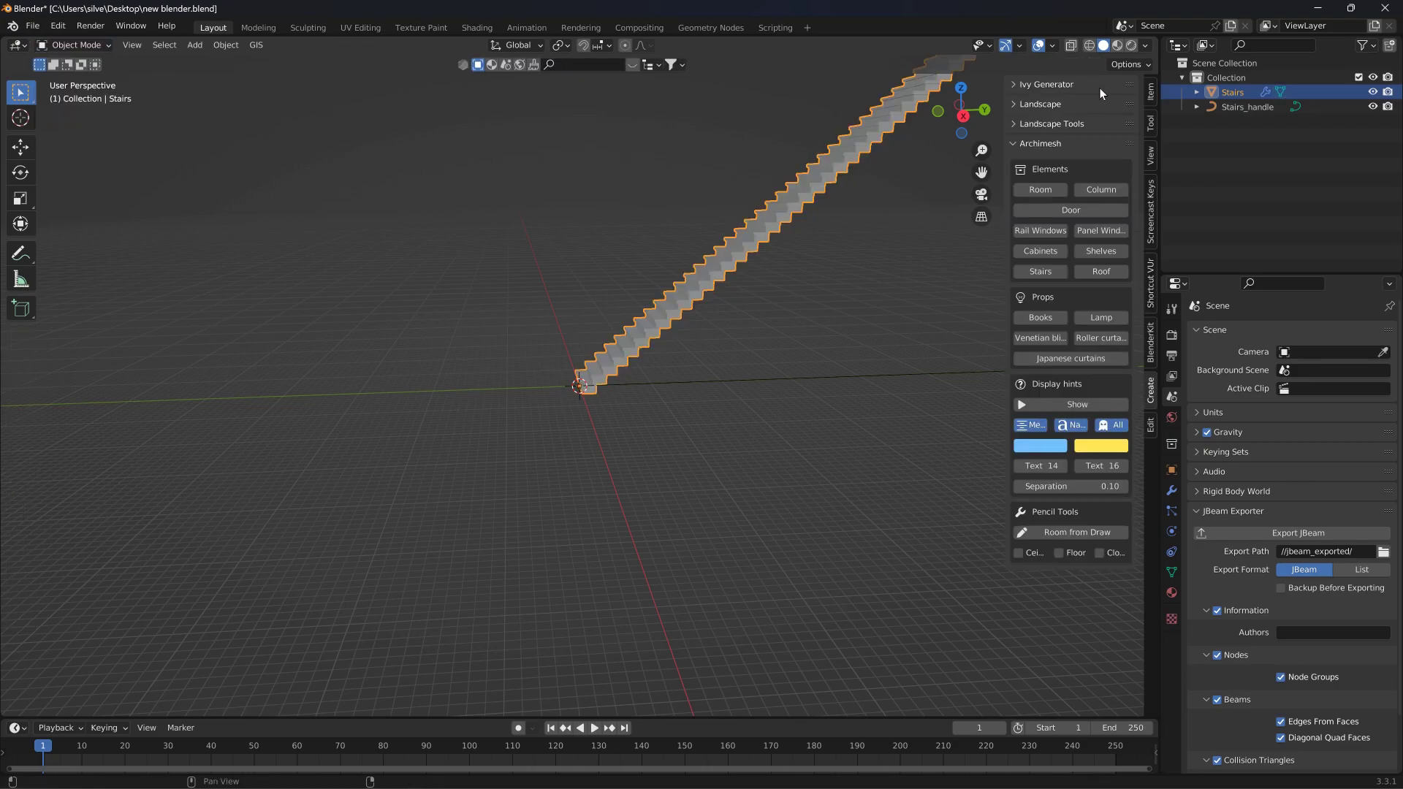
Step: Enter Edit Mode on the Stairs_handle curve and select the Bezier handle of its far end point
left_click(1236, 107)
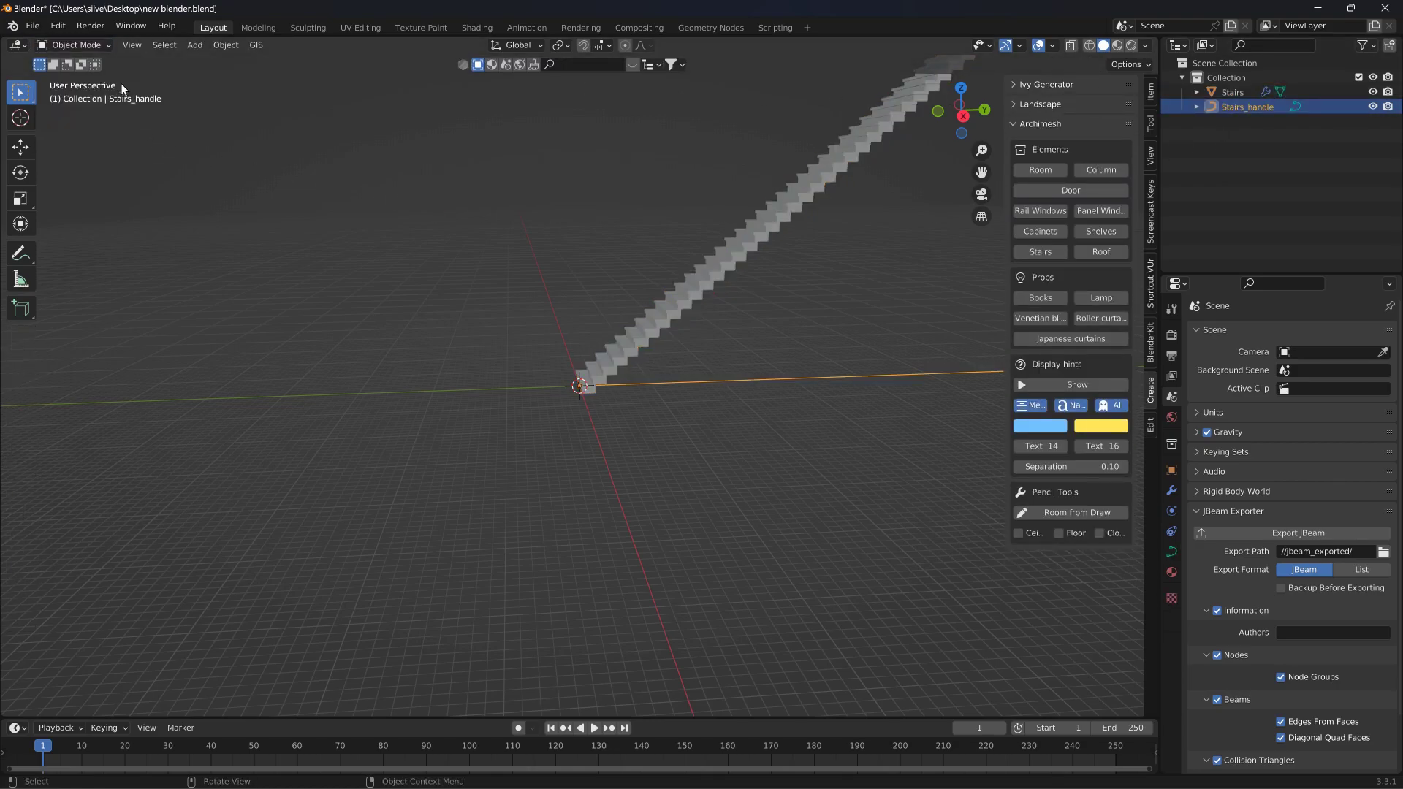
left_click(82, 43)
left_click(73, 81)
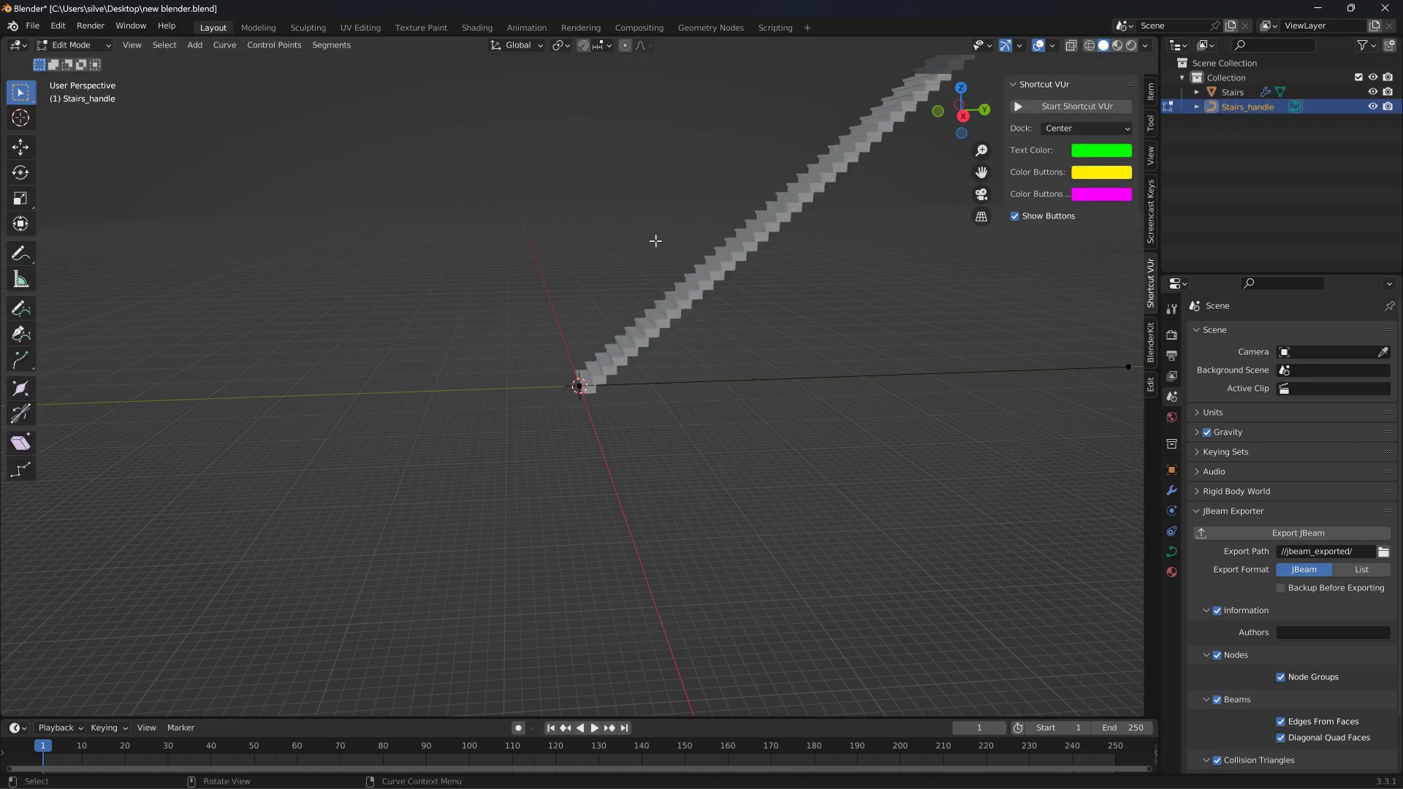
middle_click_drag(891, 240, 663, 688)
scroll(493, 478, "up", 7)
scroll(497, 760, "up", 1)
scroll(514, 610, "up", 5)
left_click(428, 627)
scroll(498, 589, "down", 9)
middle_click_drag(553, 442, 513, 451)
key("g")
right_click(504, 333)
scroll(548, 314, "down", 6)
middle_click_drag(550, 315, 600, 383)
key("g")
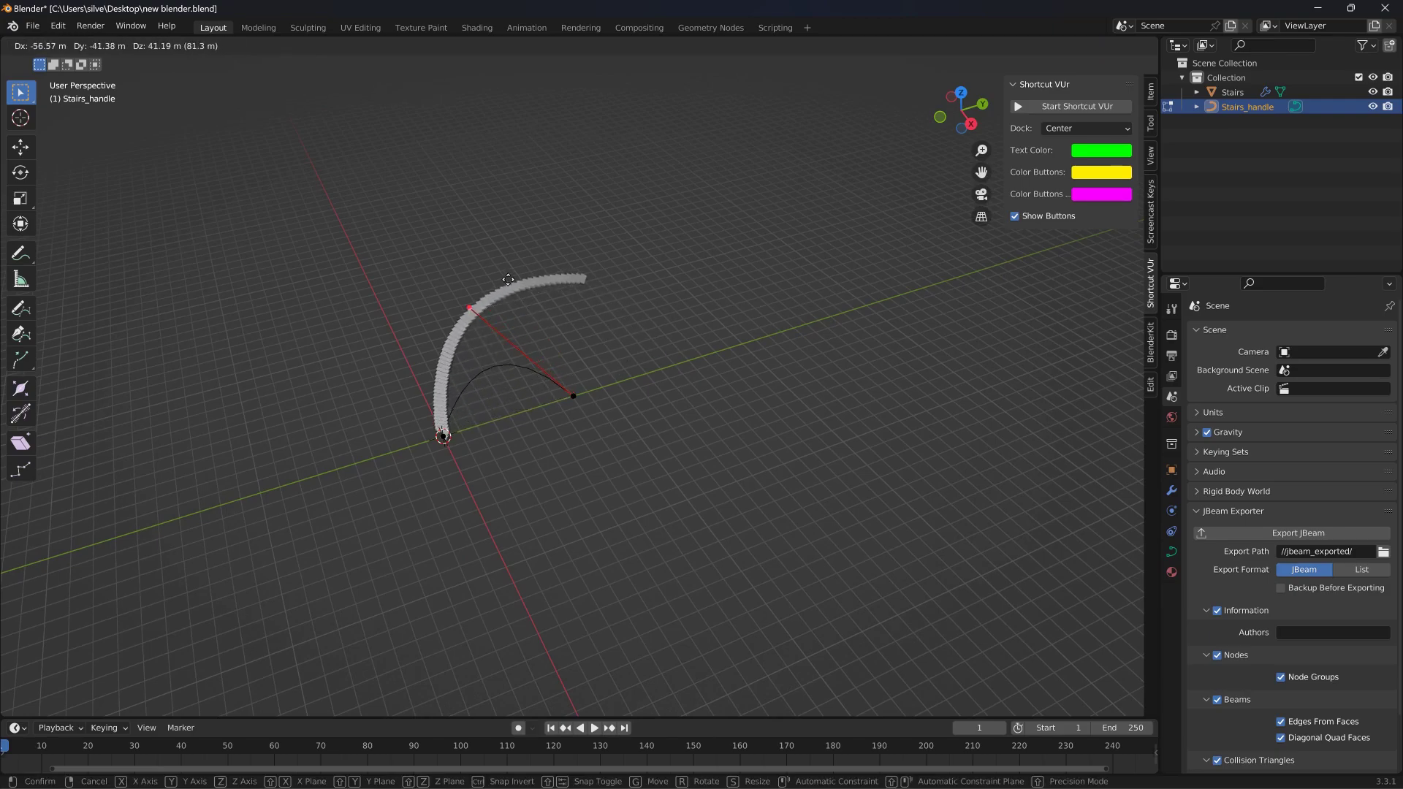
right_click(574, 293)
Step: Move the selected curve handle up 88.971 m along the global Z axis to bend the stairs
key("g")
key("z")
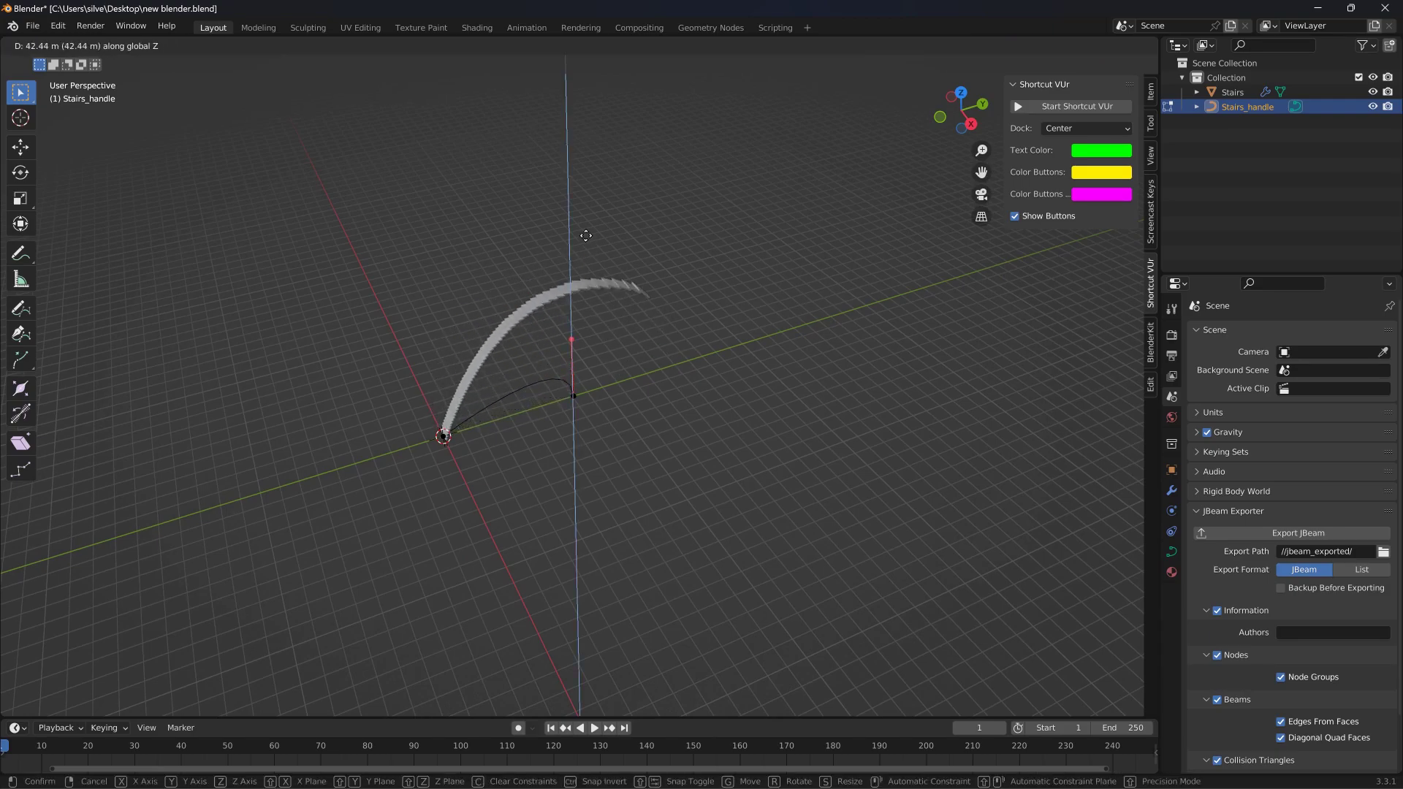
left_click(564, 236)
middle_click_drag(565, 235, 698, 416)
scroll(775, 277, "up", 3)
scroll(742, 532, "up", 4)
middle_click_drag(724, 480, 750, 440)
scroll(768, 470, "down", 2)
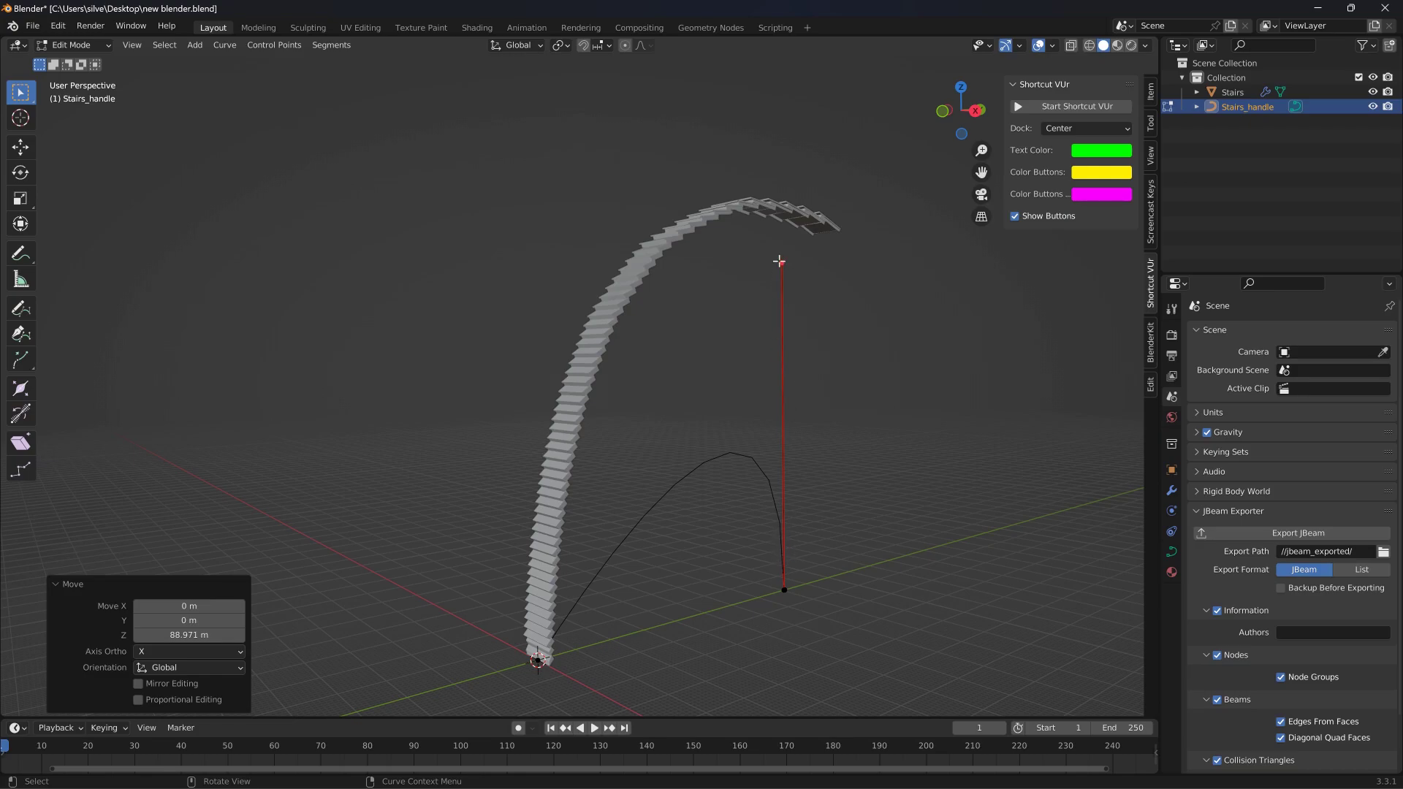
left_click(781, 263)
key("g")
key("y")
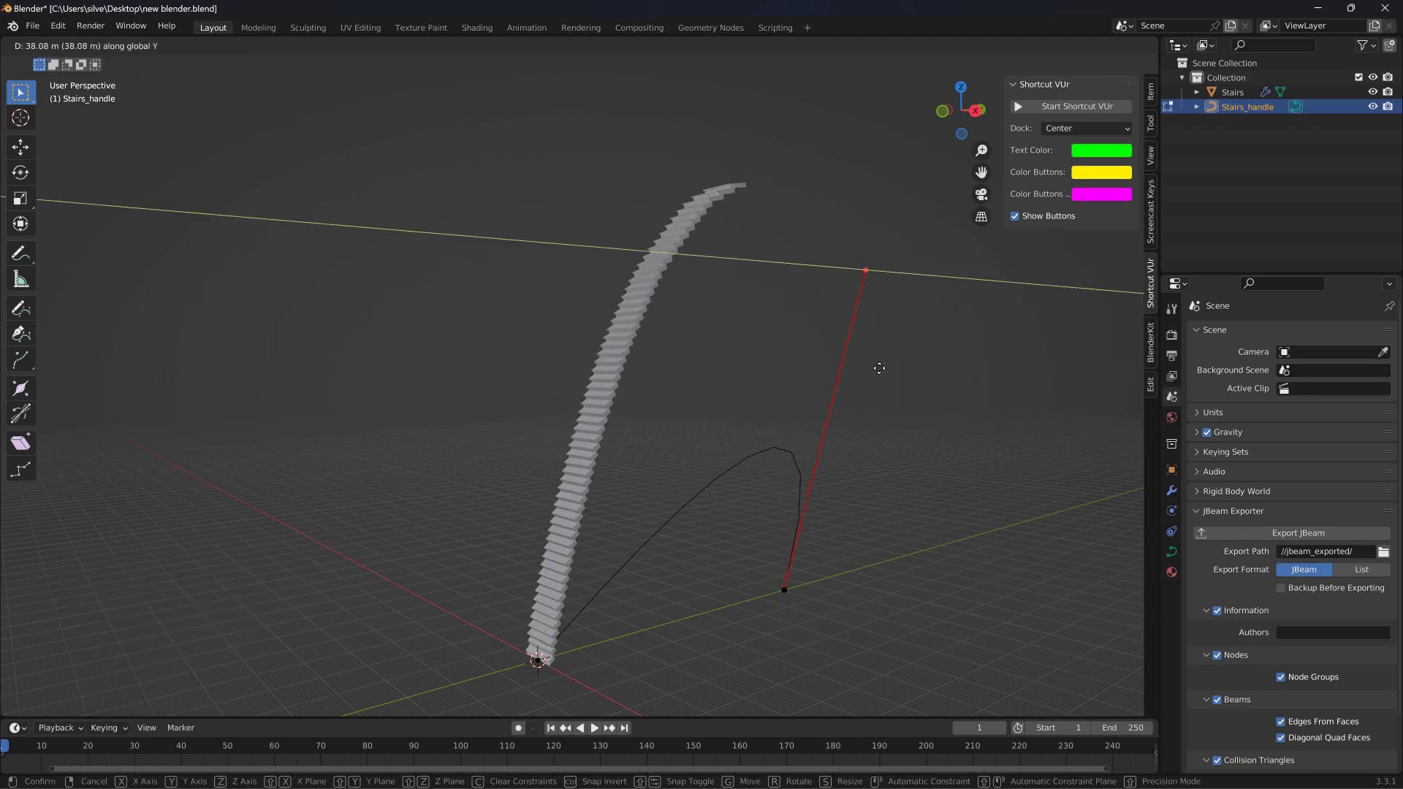
key("x")
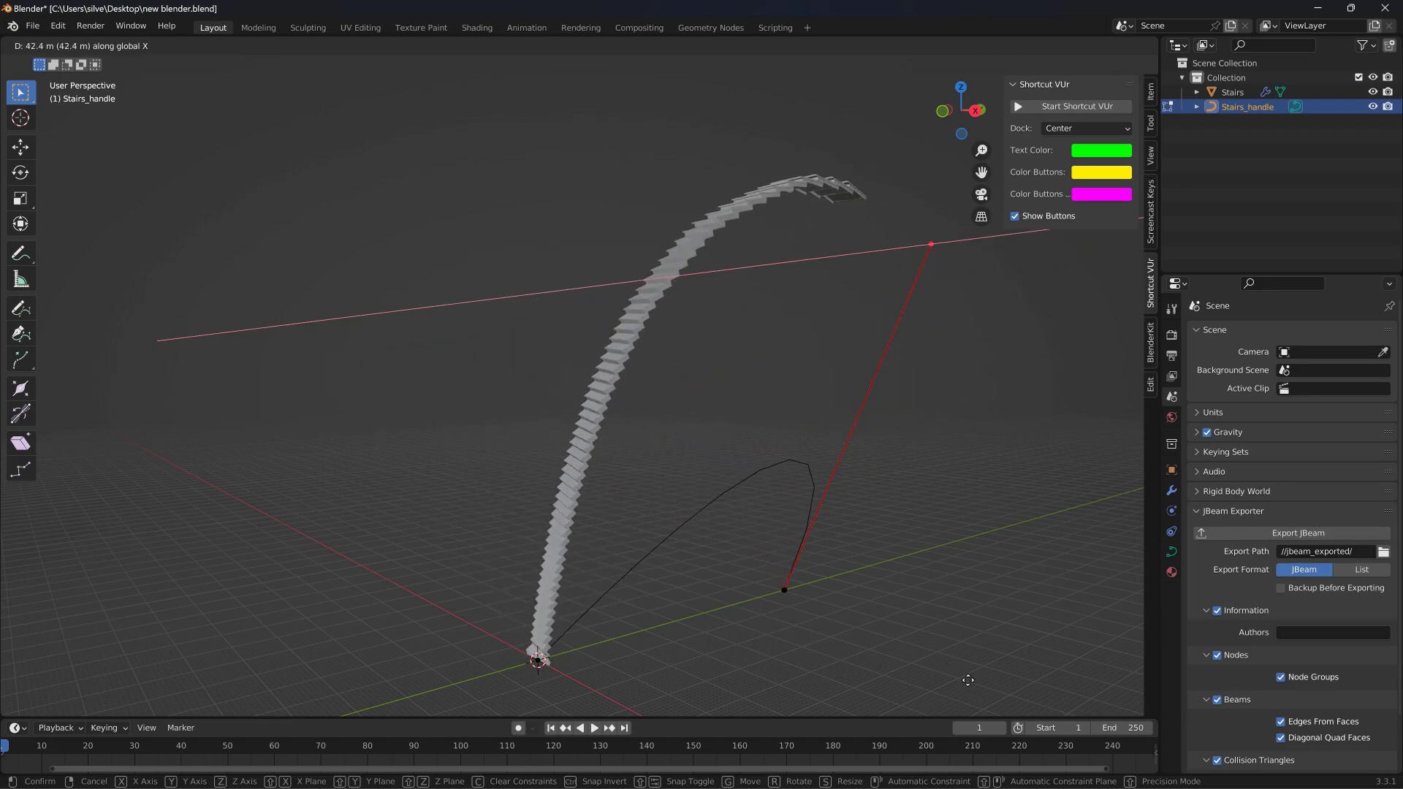
right_click(799, 615)
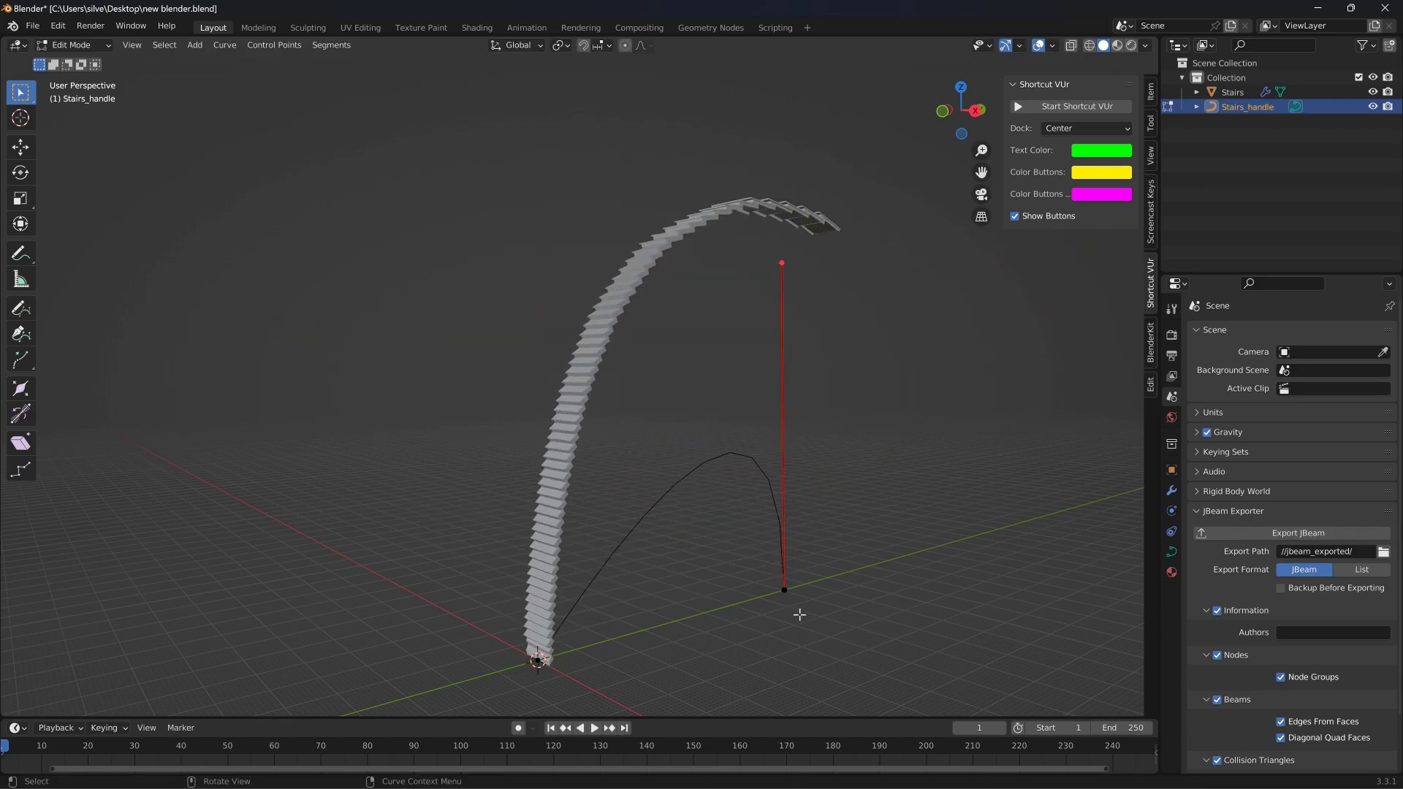
key("r")
key("z")
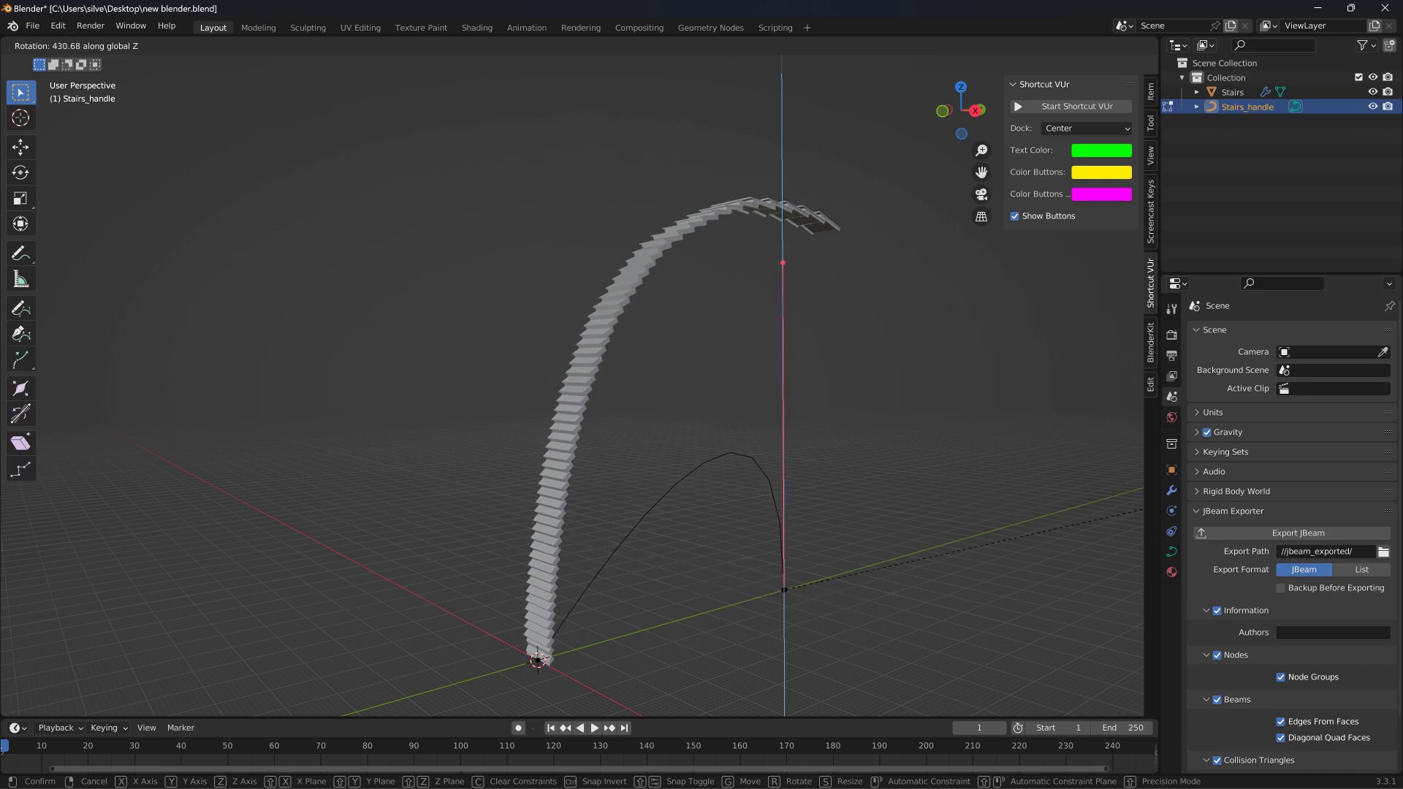
right_click(1074, 538)
left_click_drag(881, 636, 746, 251)
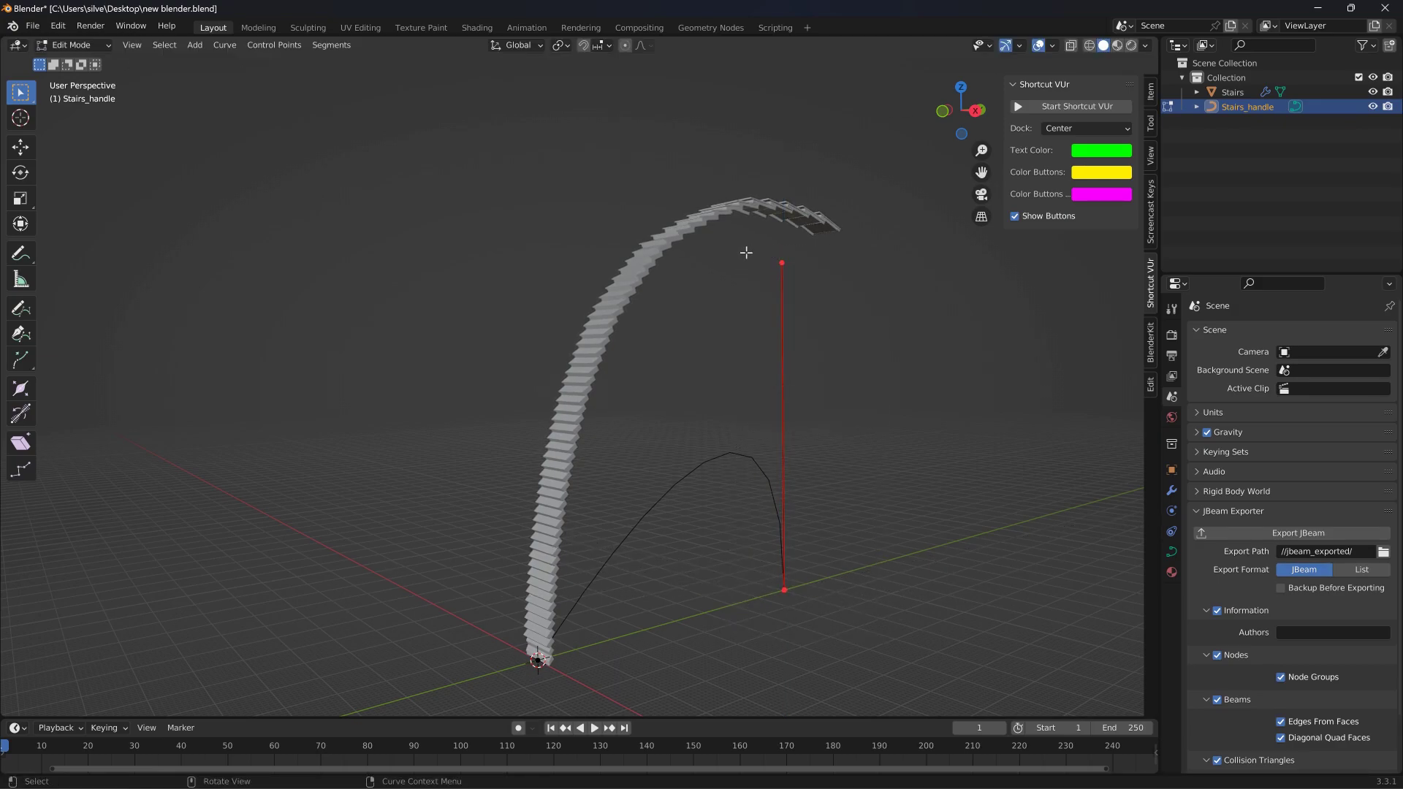
key("r")
key("z")
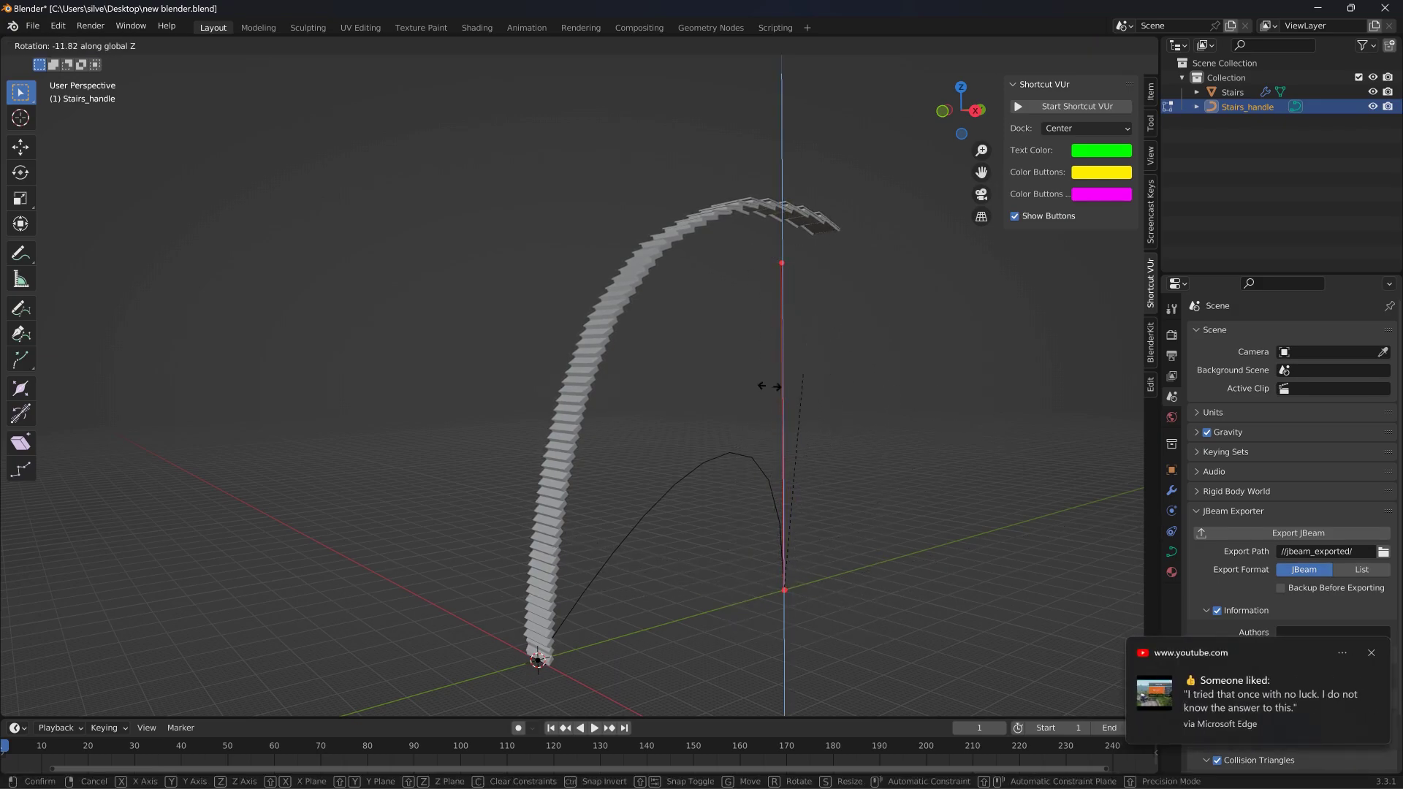
key("z")
key("z")
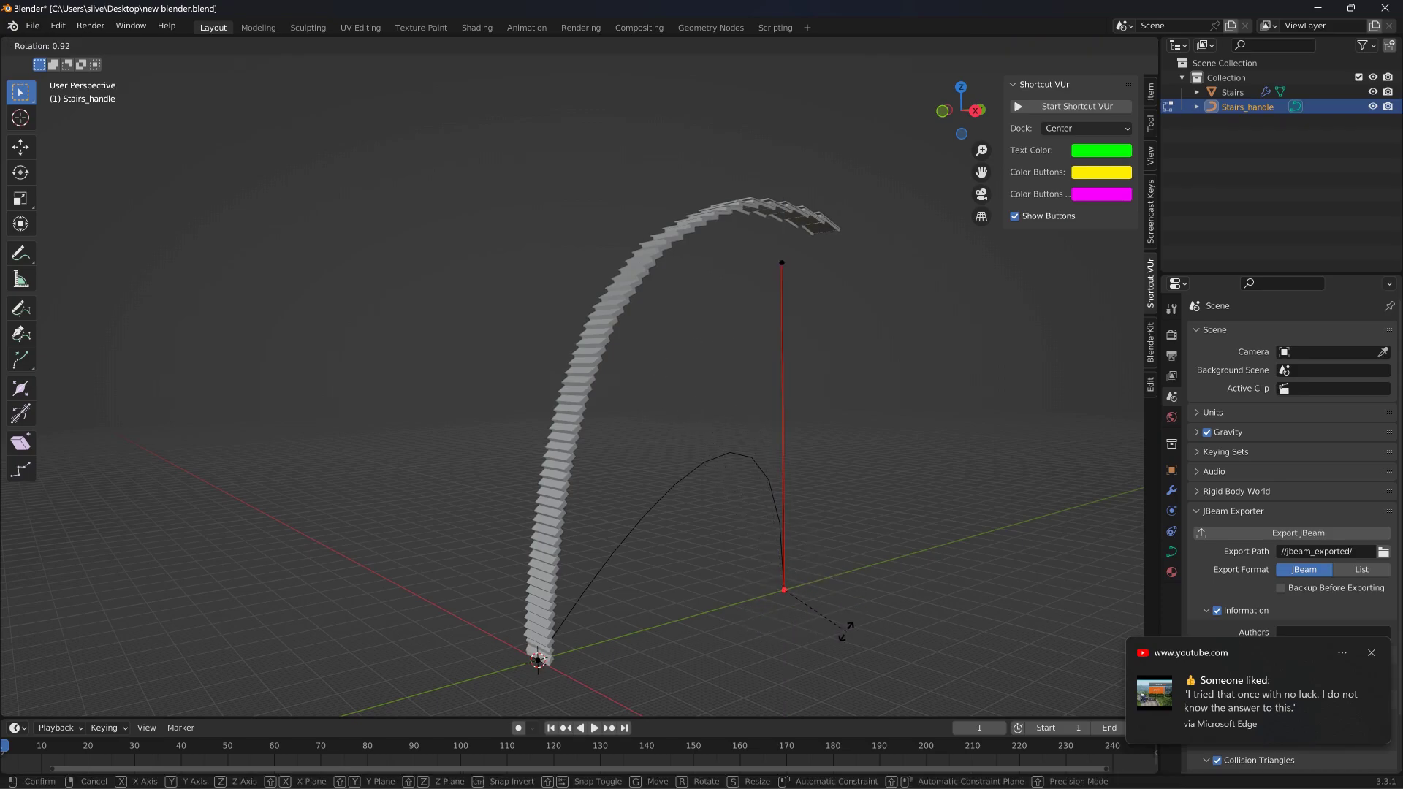
right_click(784, 587)
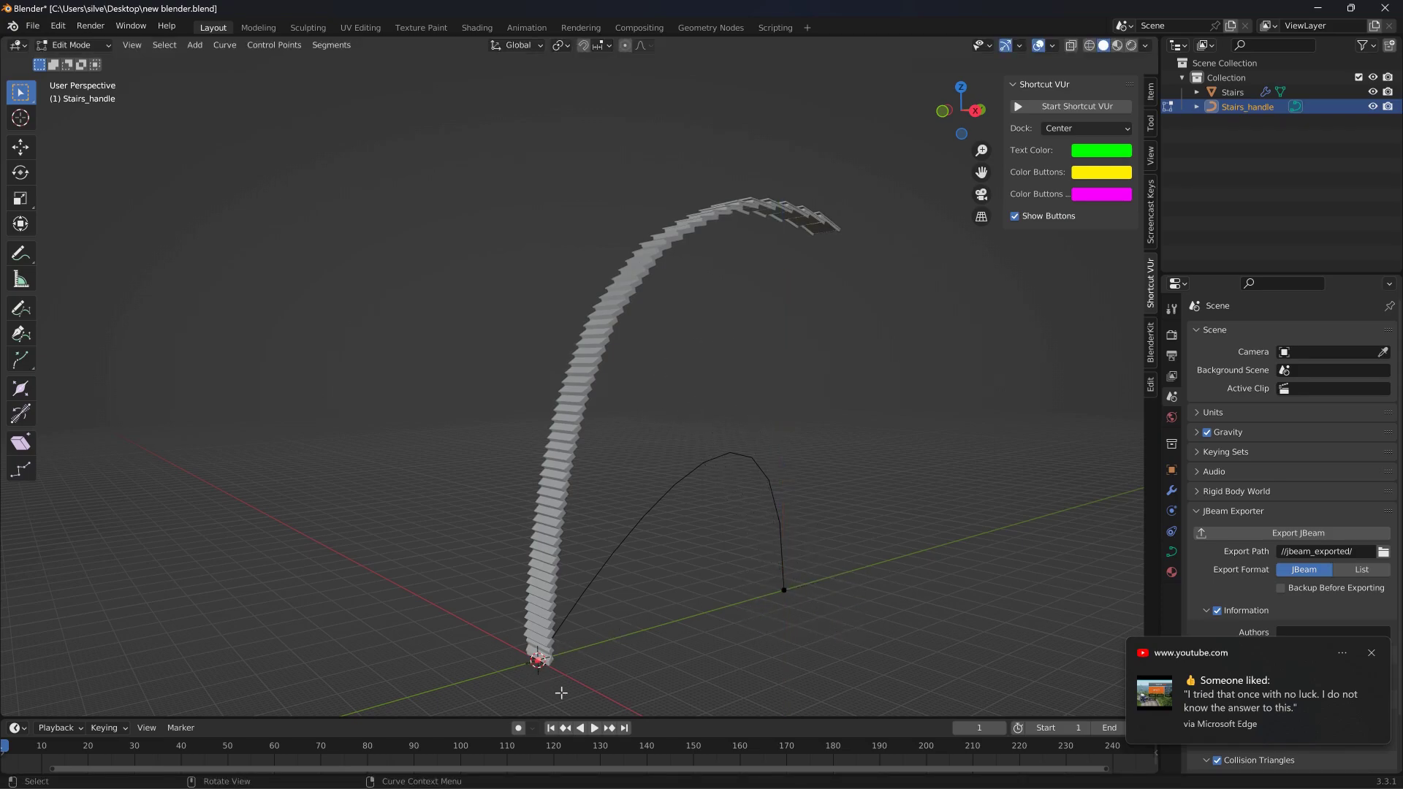
Step: Move the start point of the Stairs_handle curve up 68.511 m along the global Z axis
key("g")
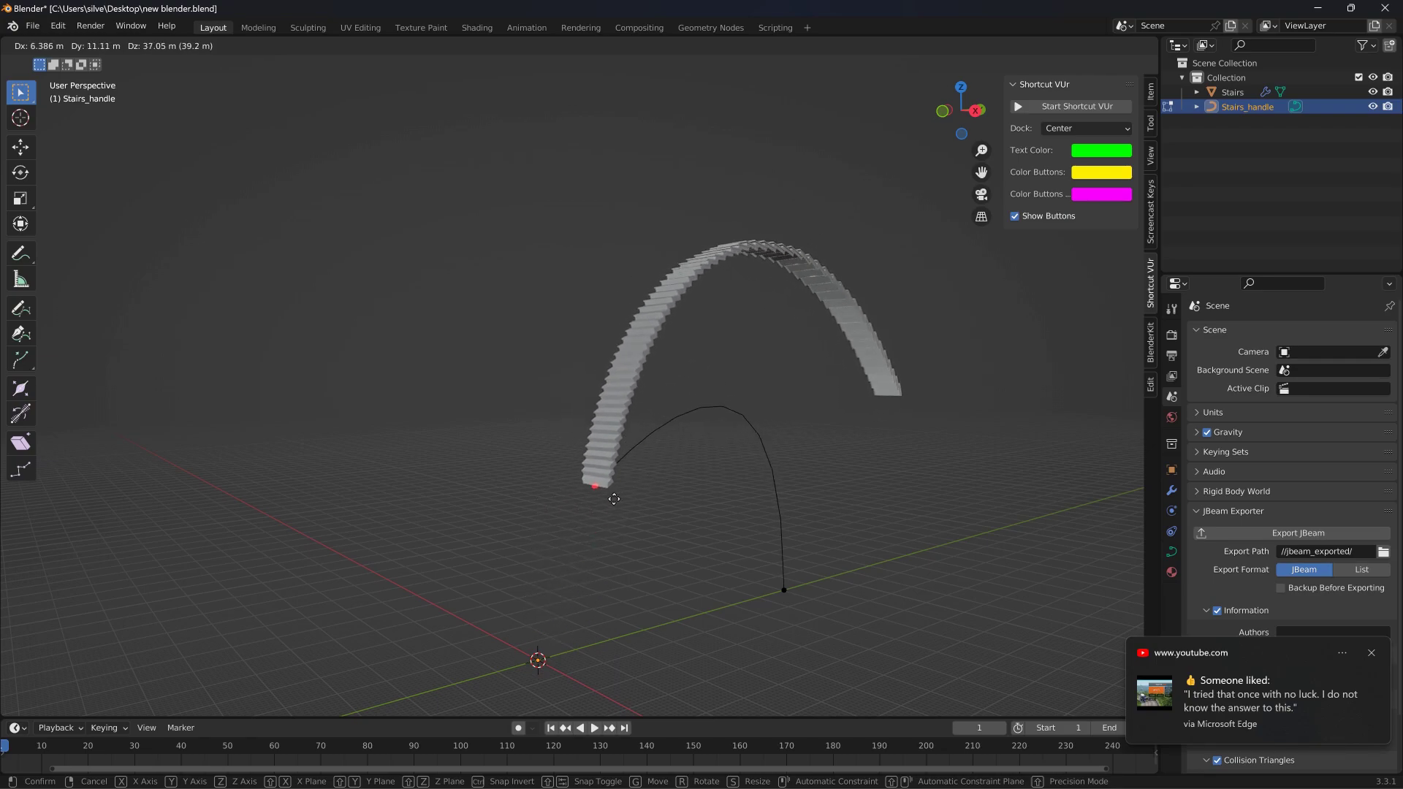
key("z")
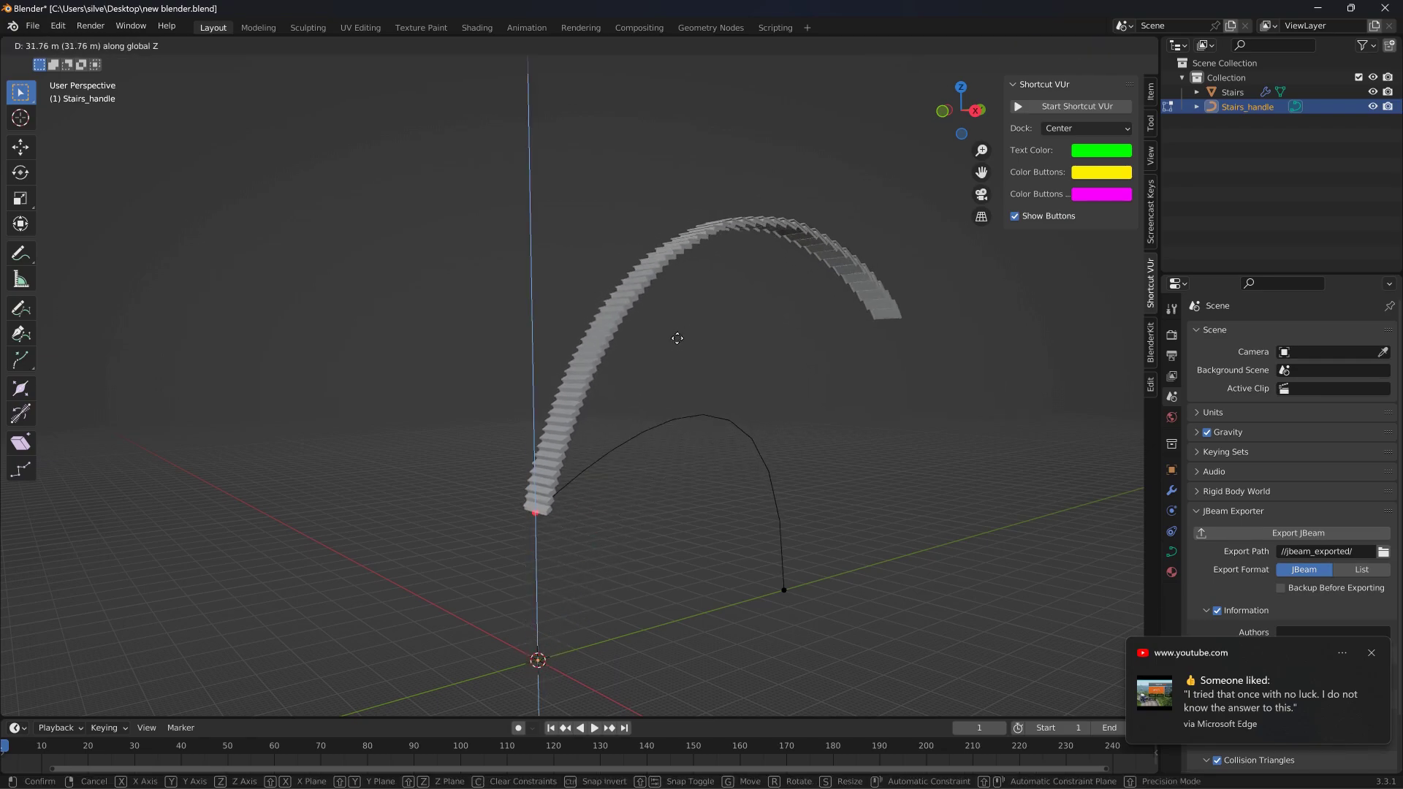
left_click(733, 183)
middle_click_drag(733, 182, 643, 276)
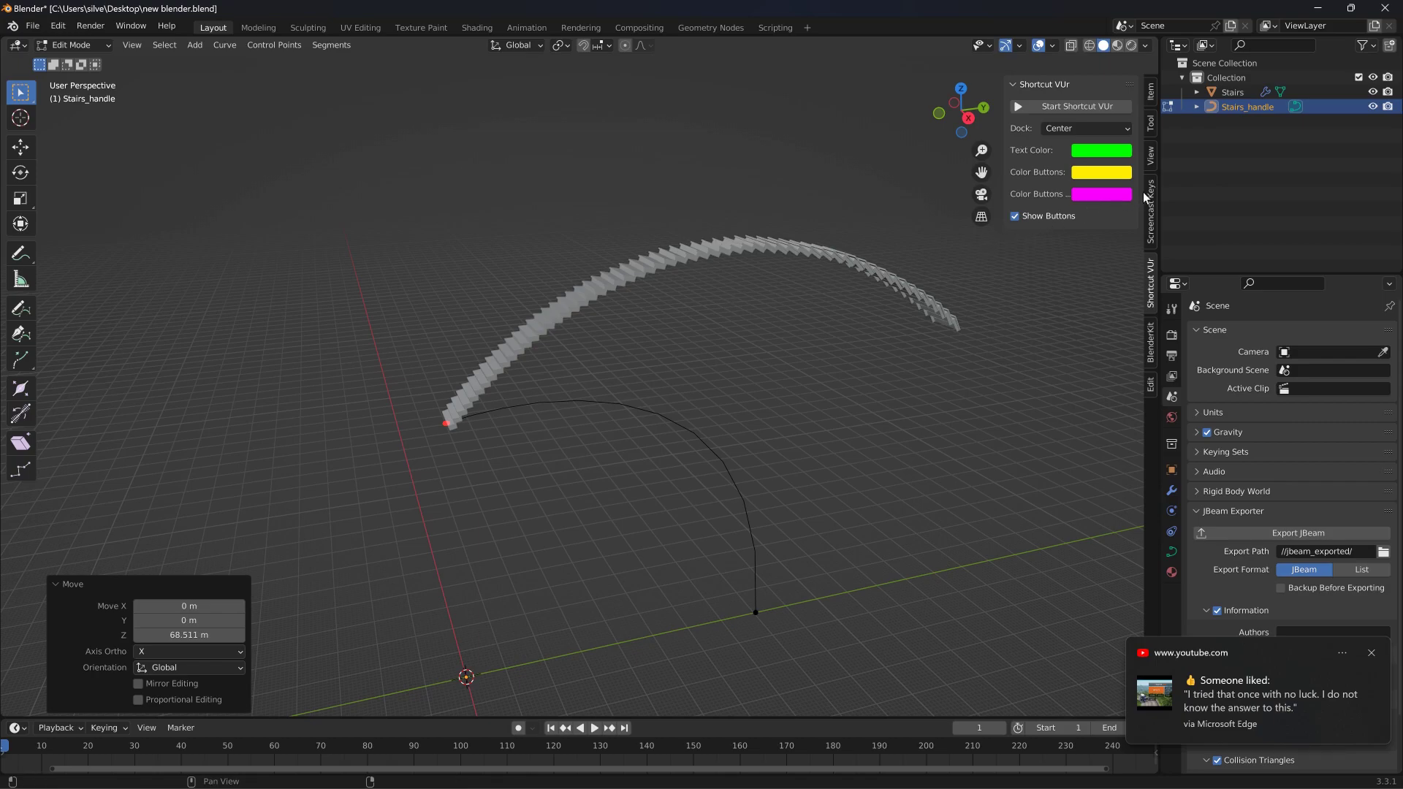
Step: Return to Object Mode and select the Stairs object with its modifiers shown
left_click(1229, 91)
left_click(1172, 492)
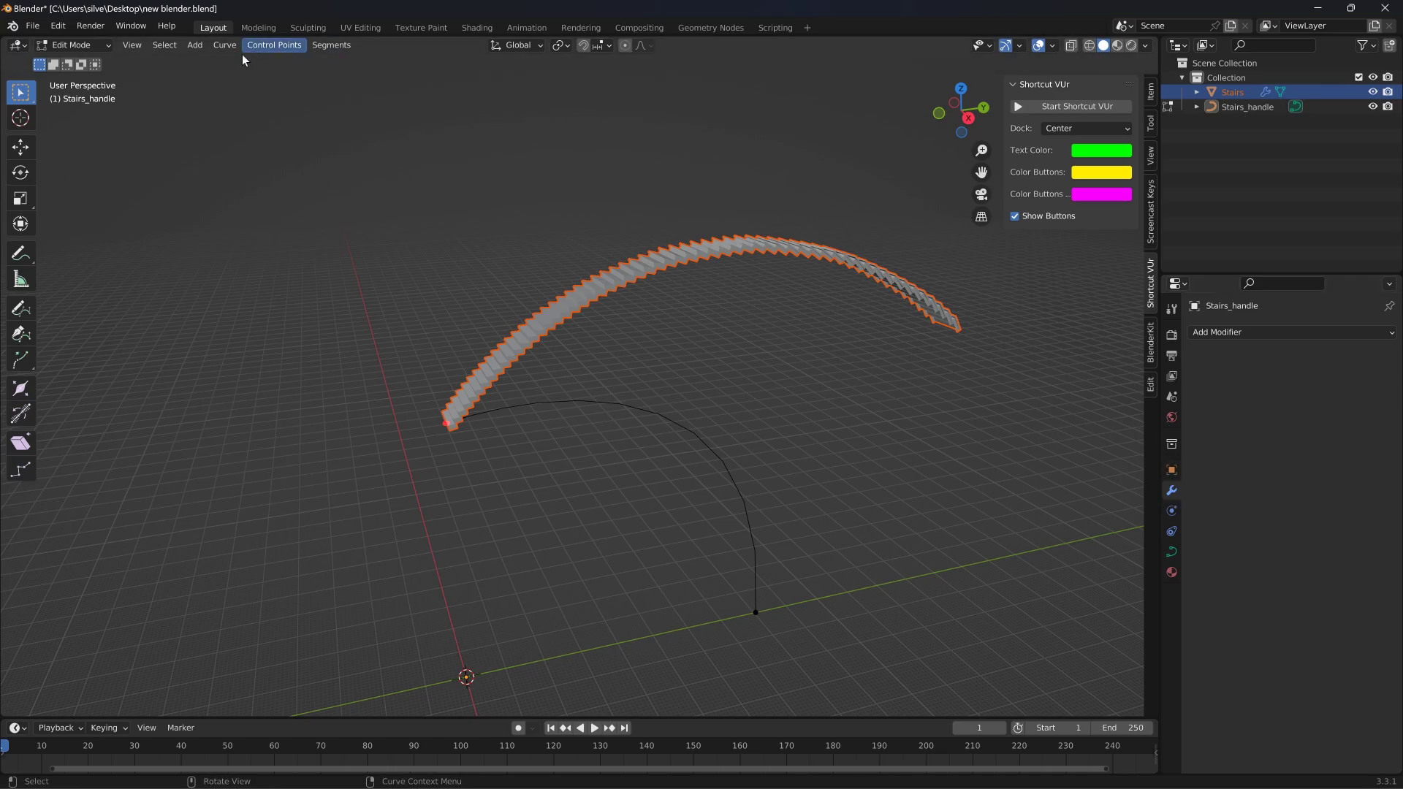
left_click(81, 50)
left_click(80, 60)
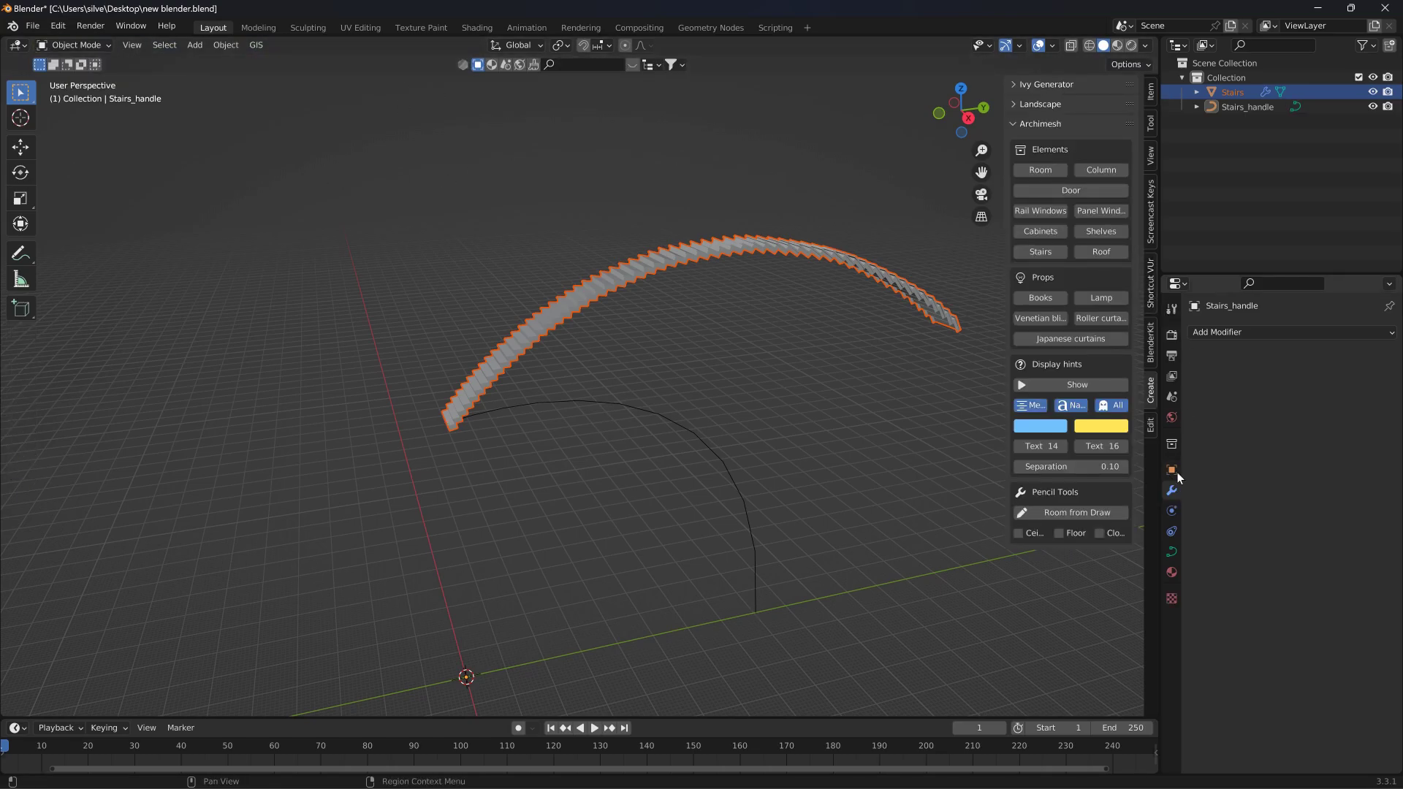
left_click(833, 249)
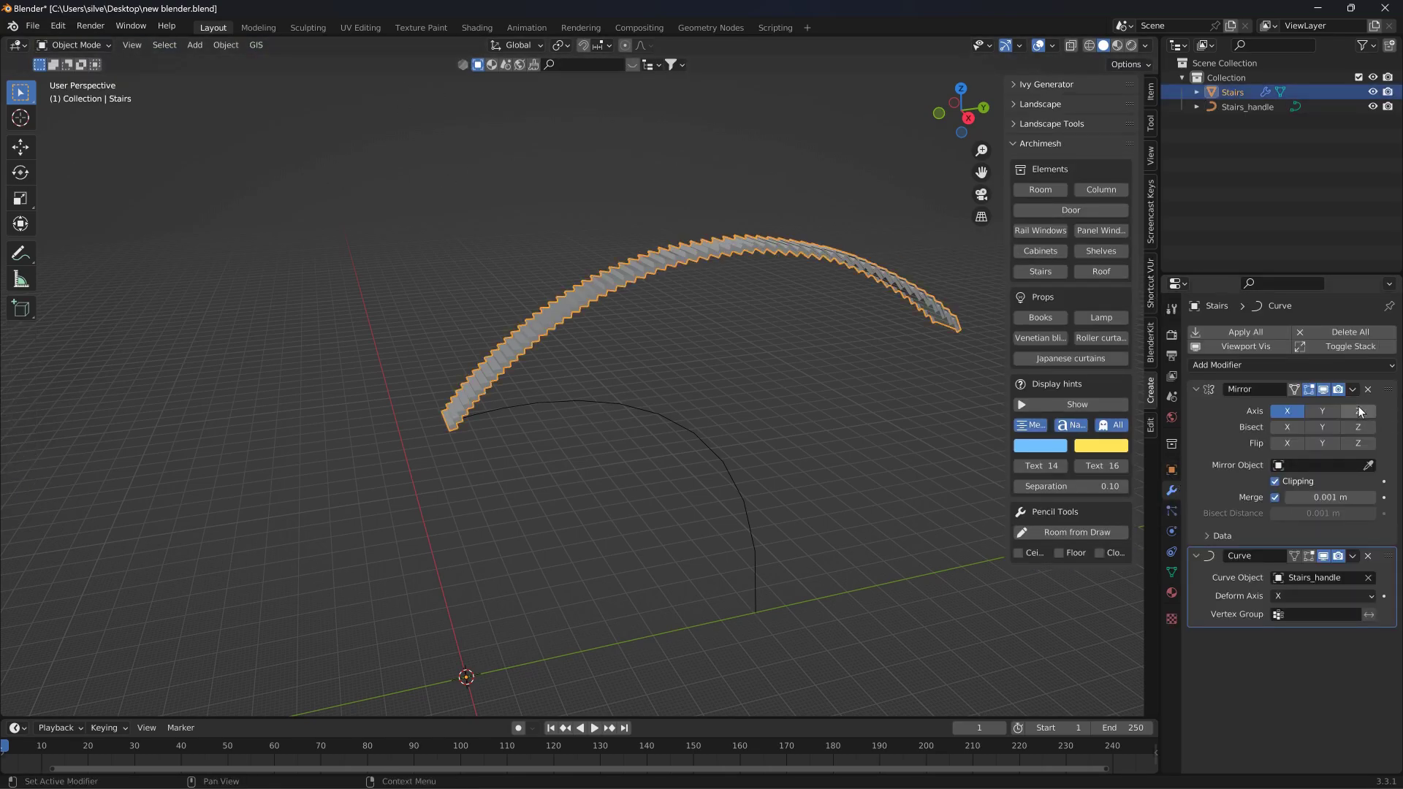
Step: Apply the Mirror and Curve modifiers on the Stairs object
left_click(1353, 389)
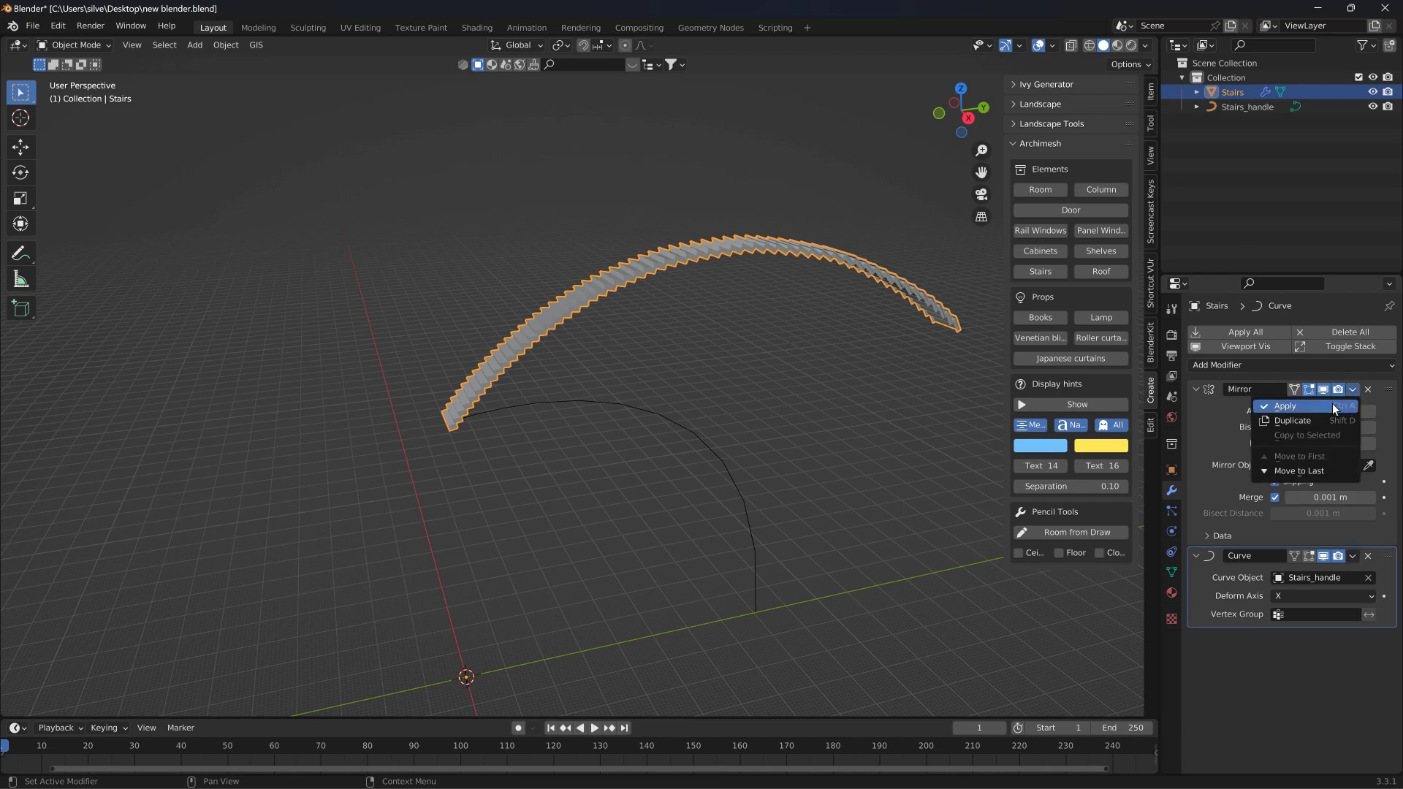
left_click(1332, 404)
left_click(1353, 389)
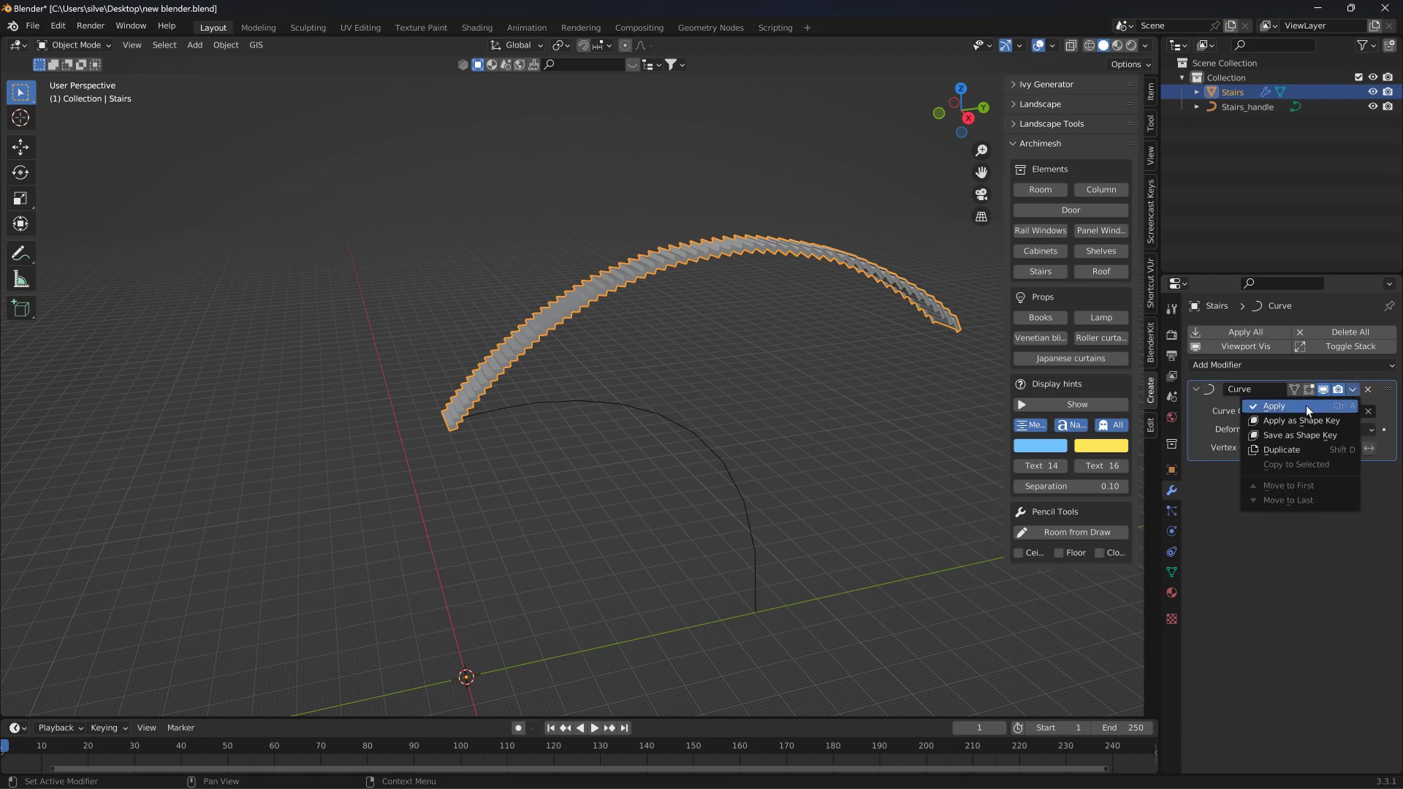
left_click(1305, 405)
Step: Delete the Stairs_handle curve and switch the viewport to Material Preview shading
left_click(673, 420)
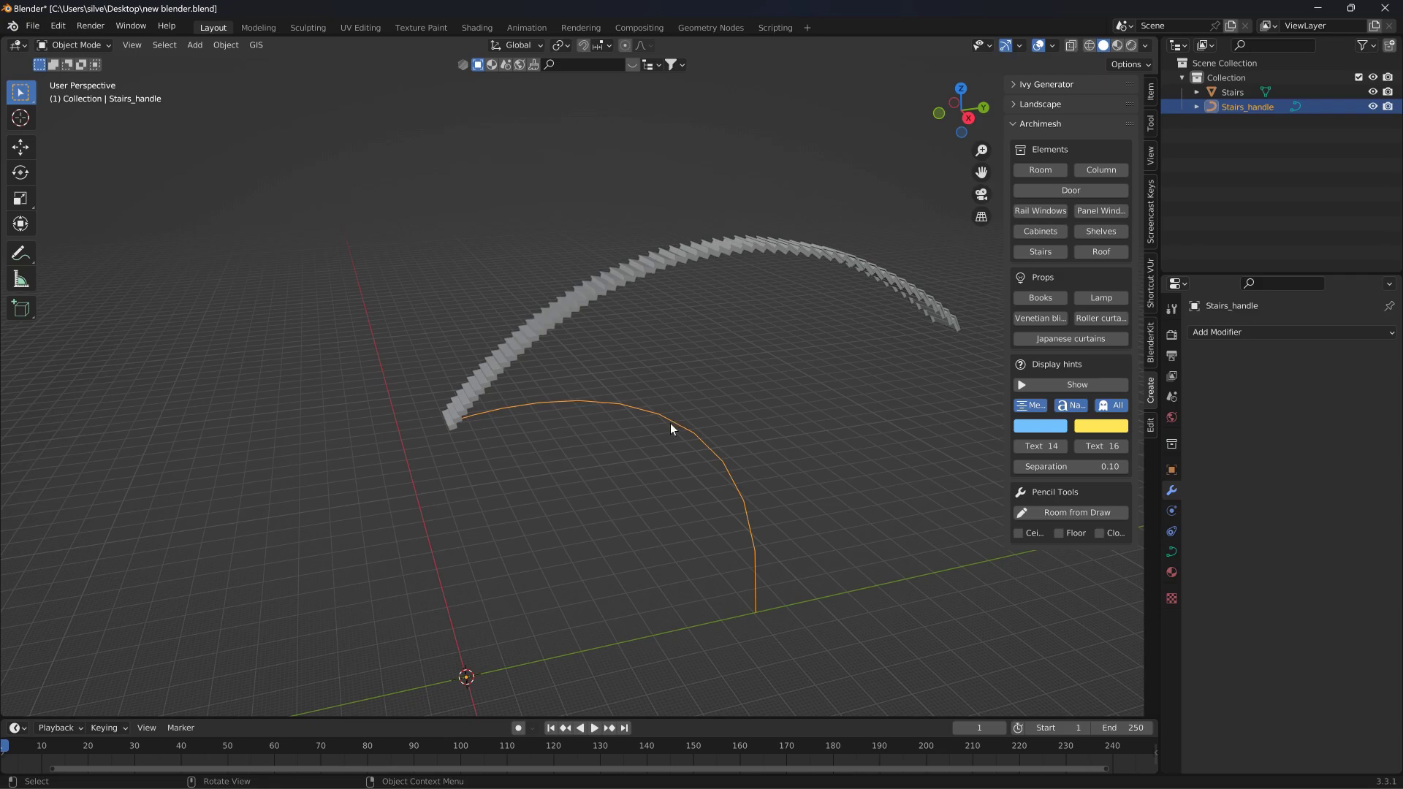
key("Delete")
middle_click_drag(656, 406, 640, 315)
scroll(592, 401, "up", 3)
key("z")
left_click(626, 407)
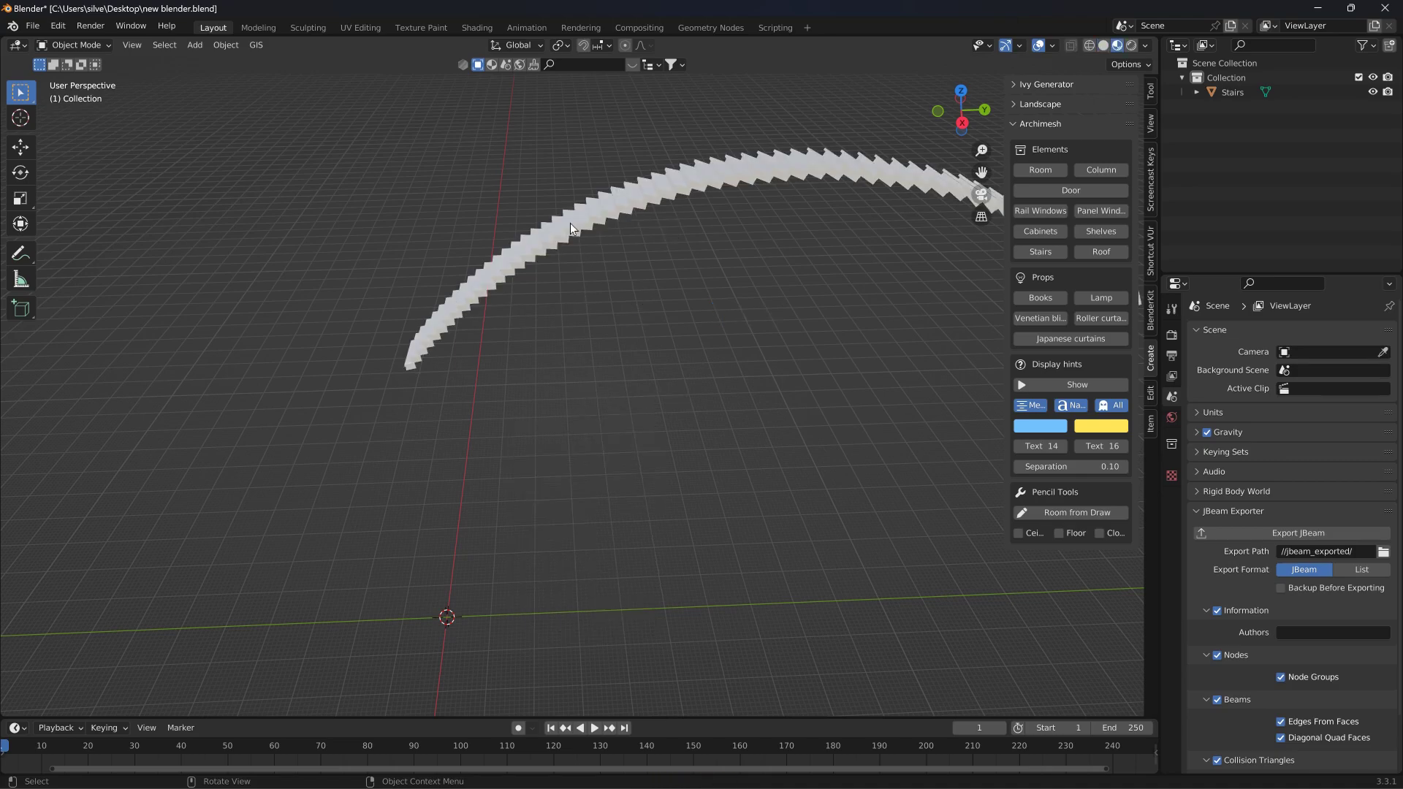
Step: Set the stairs' origin to the 3D cursor and move their geometry to the origin
left_click(570, 222)
left_click(226, 45)
mouse_move(344, 77)
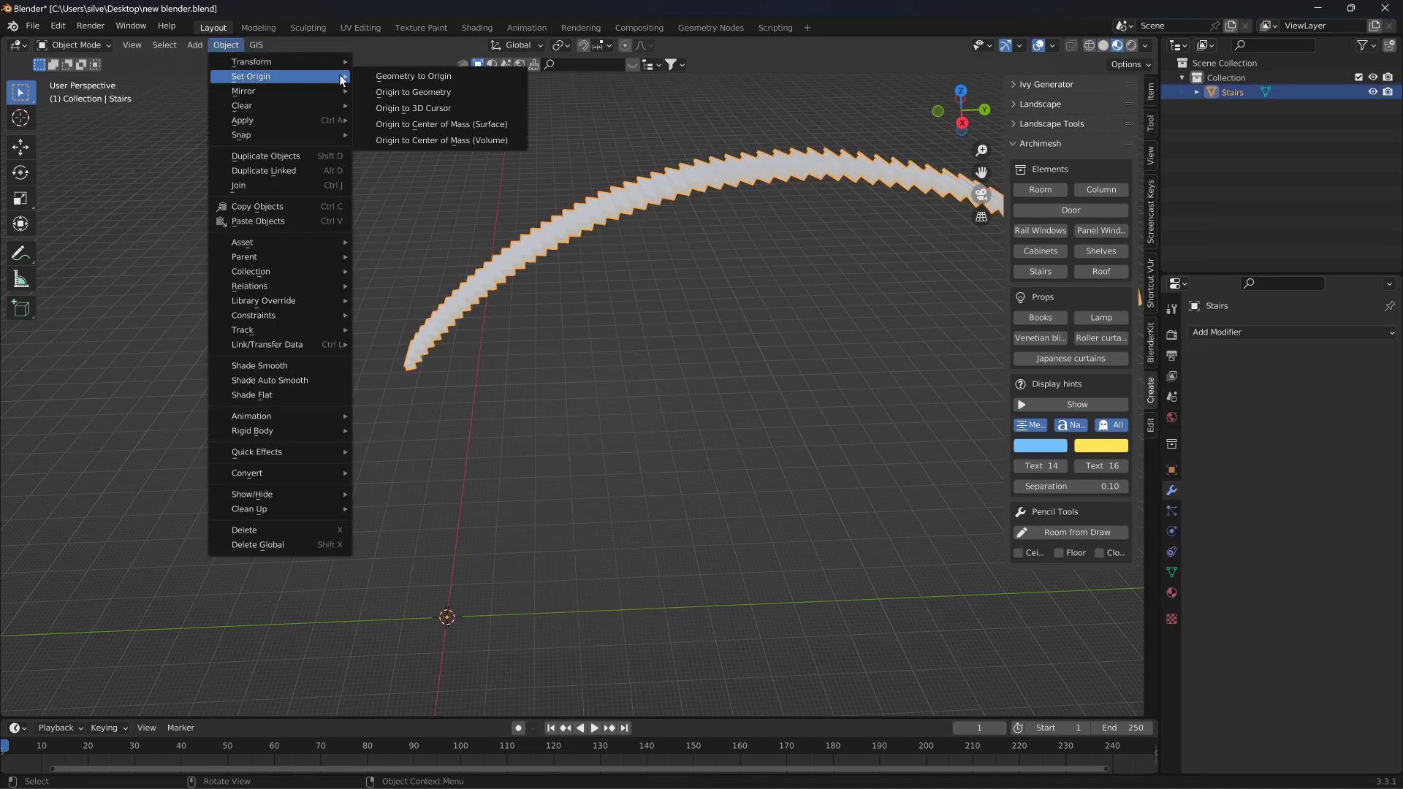
left_click(467, 108)
left_click(226, 44)
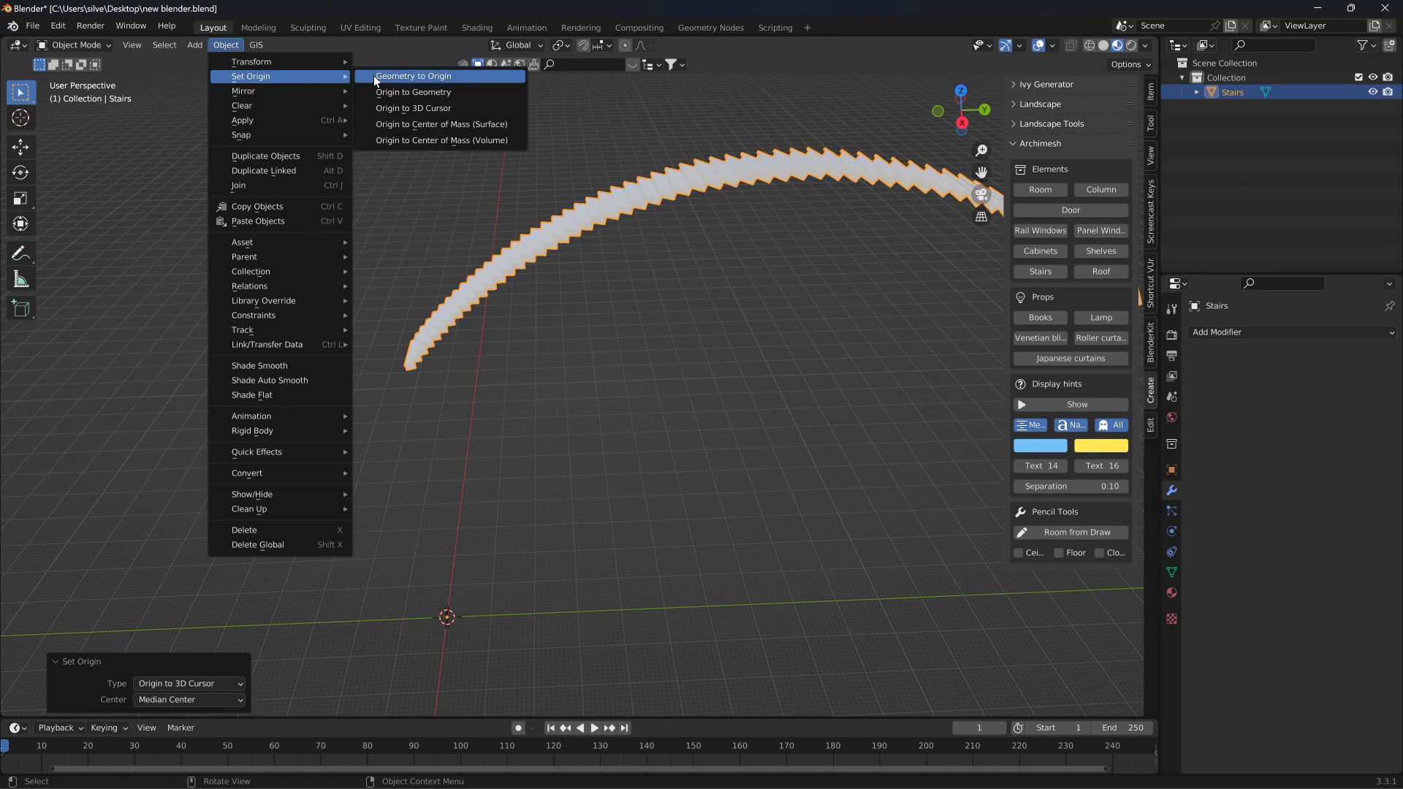
left_click(409, 76)
Step: Move the stairs up 22.831 m along the global Z axis
middle_click_drag(506, 260, 547, 215)
key("g")
key("z")
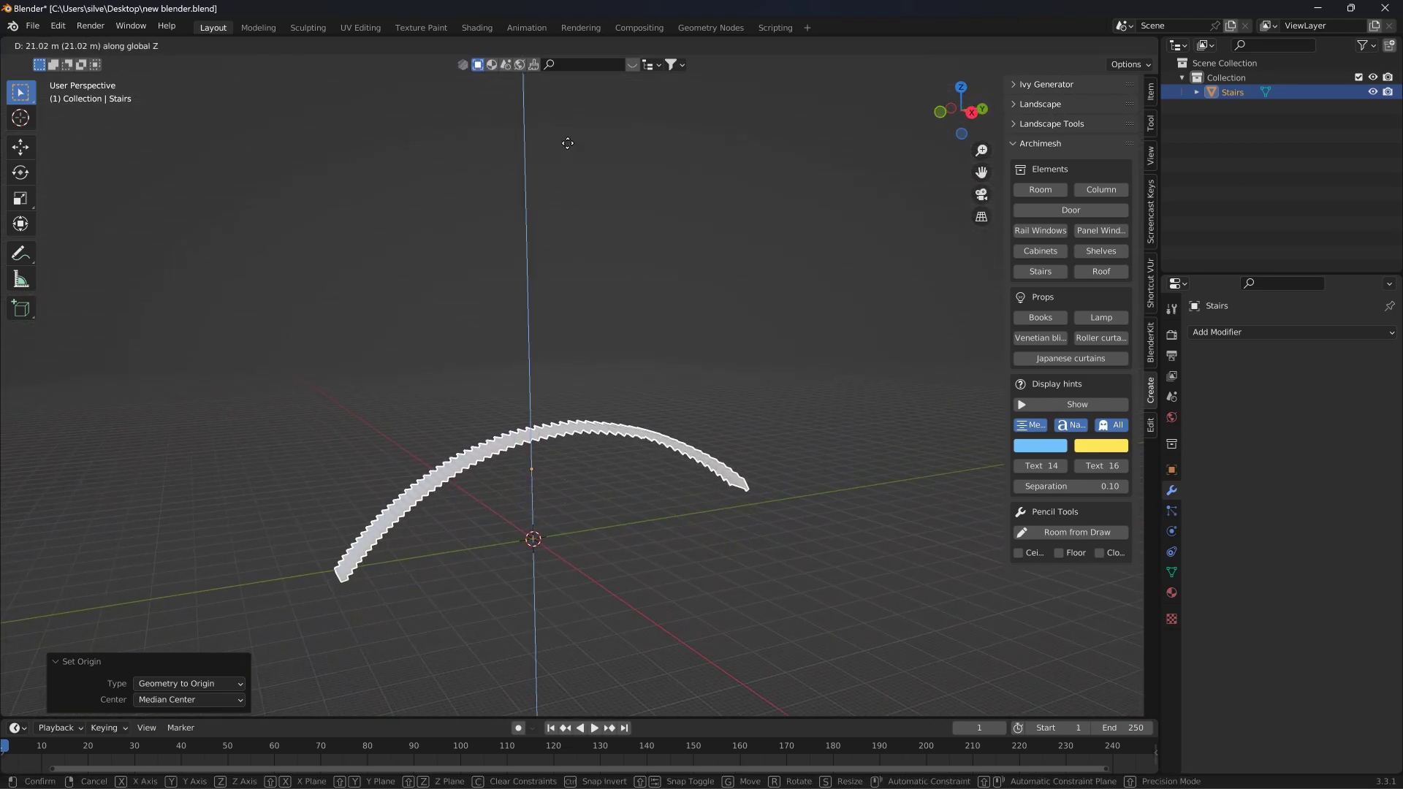
left_click(571, 139)
middle_click_drag(572, 139, 720, 228)
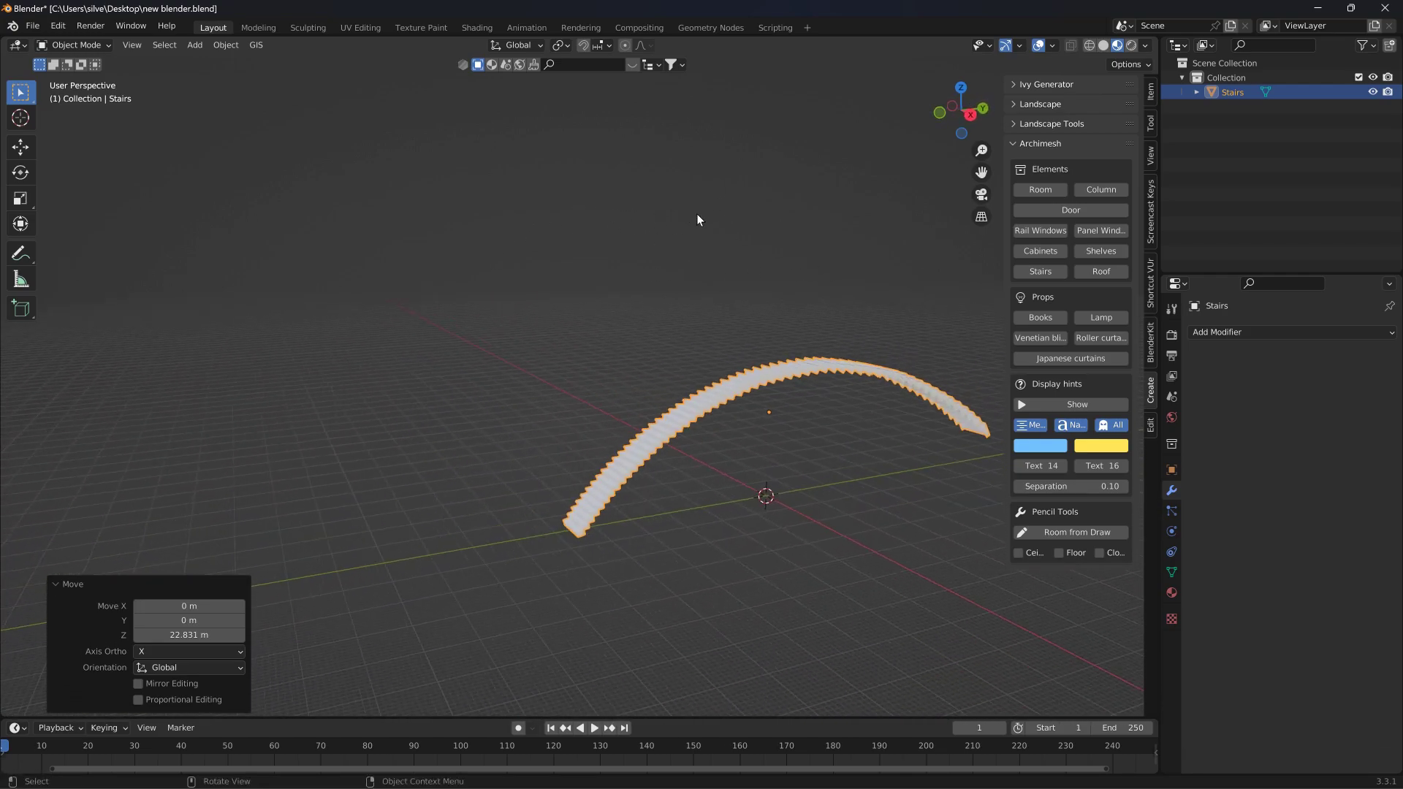
Step: Import the COLLADA file For Scale.dae from the Desktop as a size reference
left_click(32, 25)
mouse_move(94, 230)
left_click(221, 224)
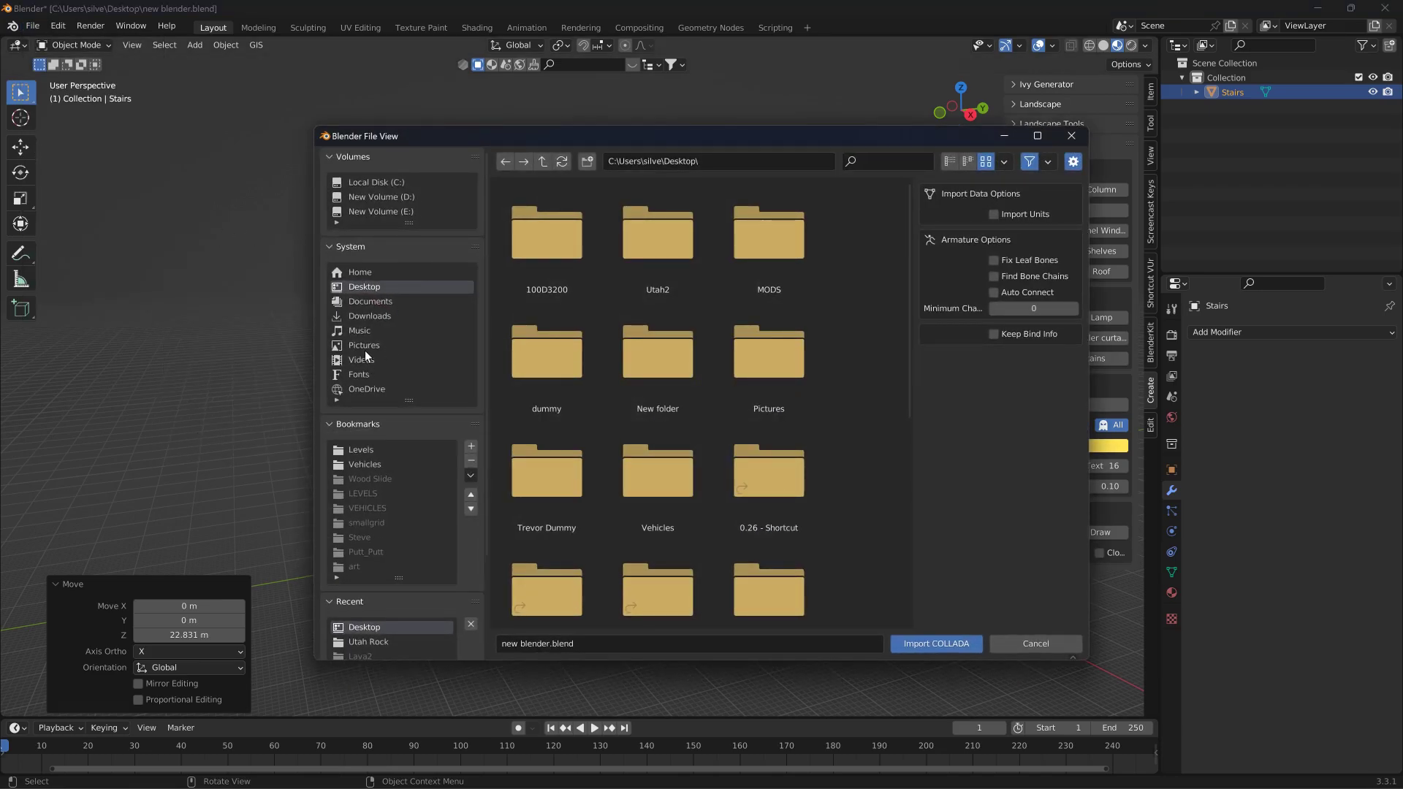
left_click_drag(911, 354, 903, 619)
left_click(546, 559)
left_click(937, 642)
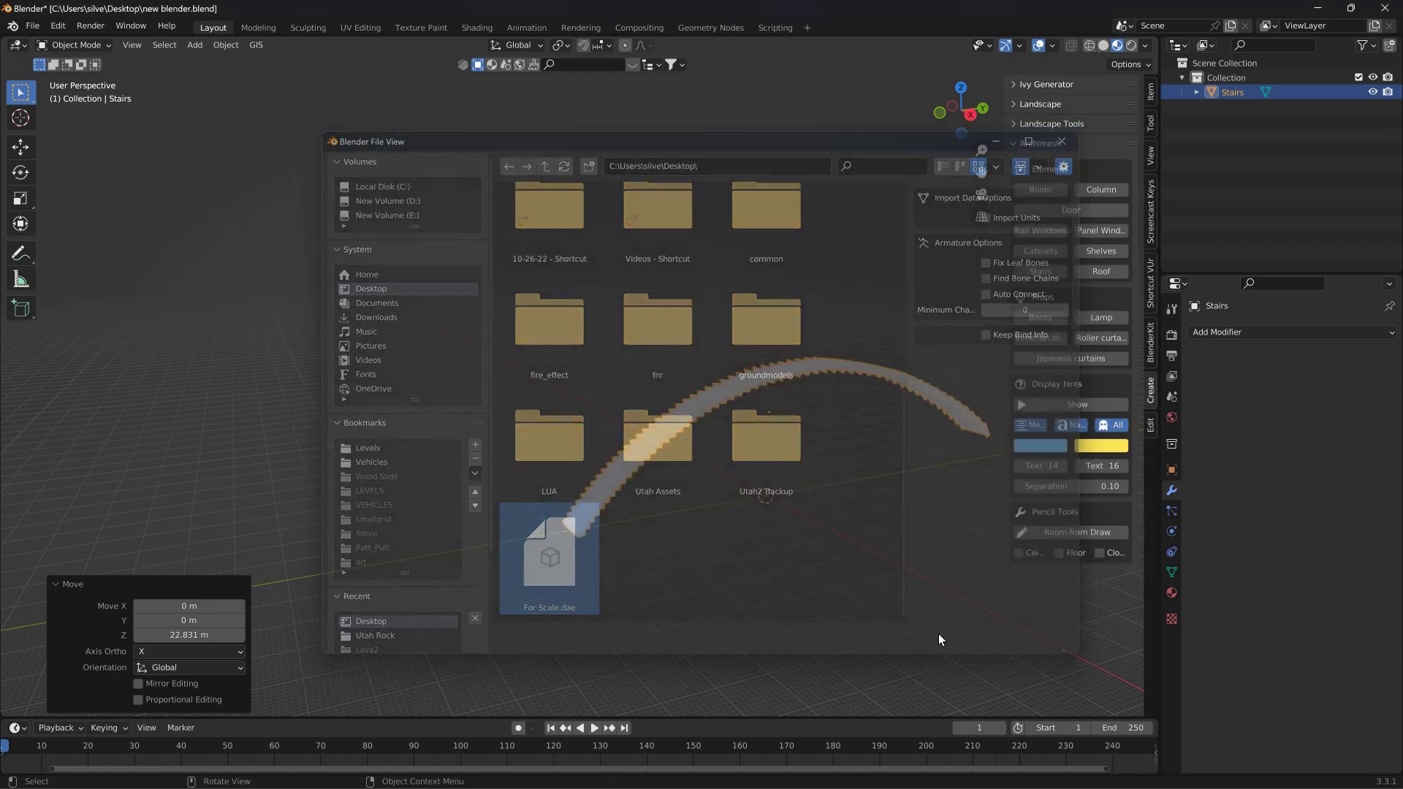
Step: Widen the stairs by scaling them along the X axis, using the imported pickup body as a size reference
middle_click_drag(773, 447, 852, 482)
middle_click_drag(941, 521, 637, 459)
scroll(624, 450, "up", 6)
scroll(632, 449, "down", 5)
left_click(637, 457)
key("s")
key("x")
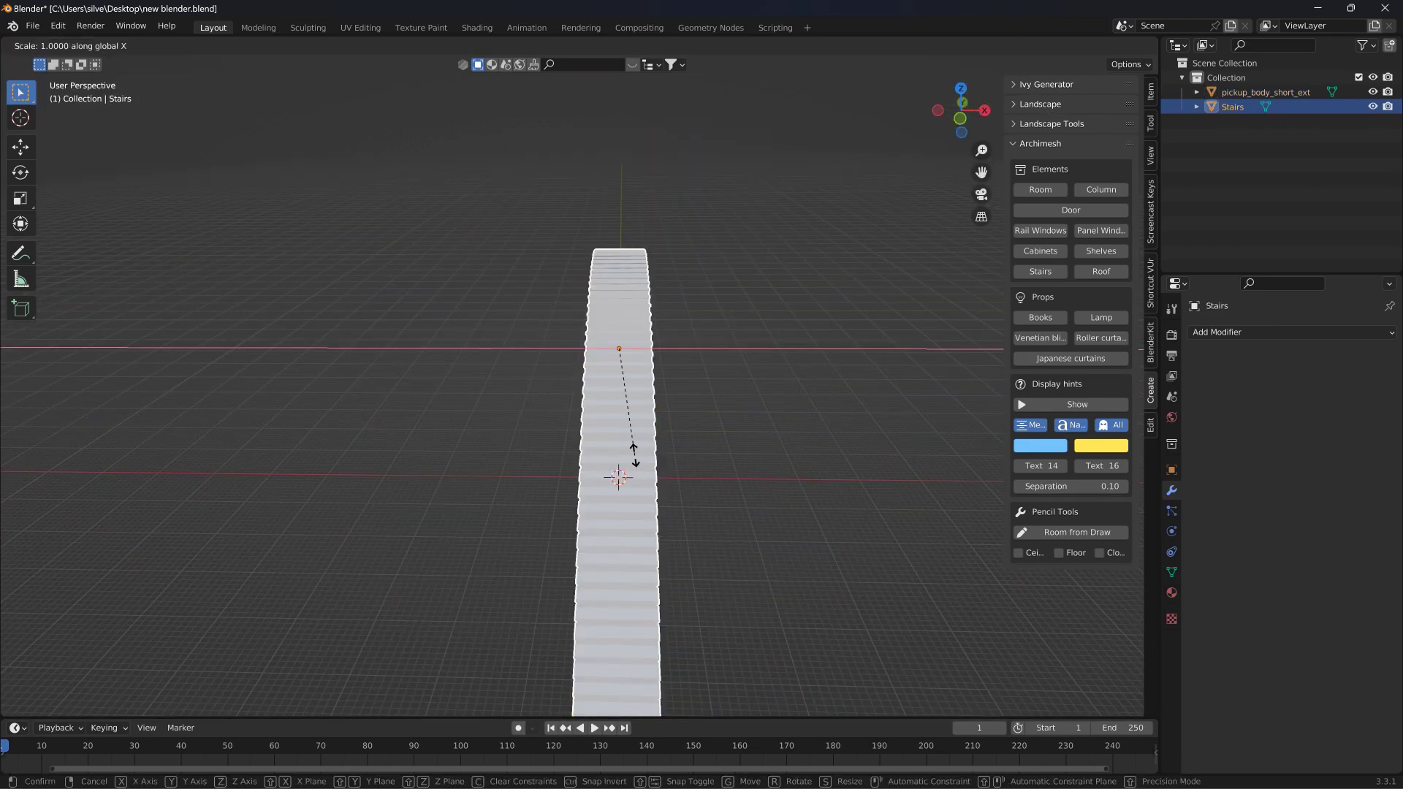
left_click(800, 459)
Step: Delete the imported pickup_body_short_ext object
middle_click_drag(800, 458, 594, 476)
left_click(599, 478)
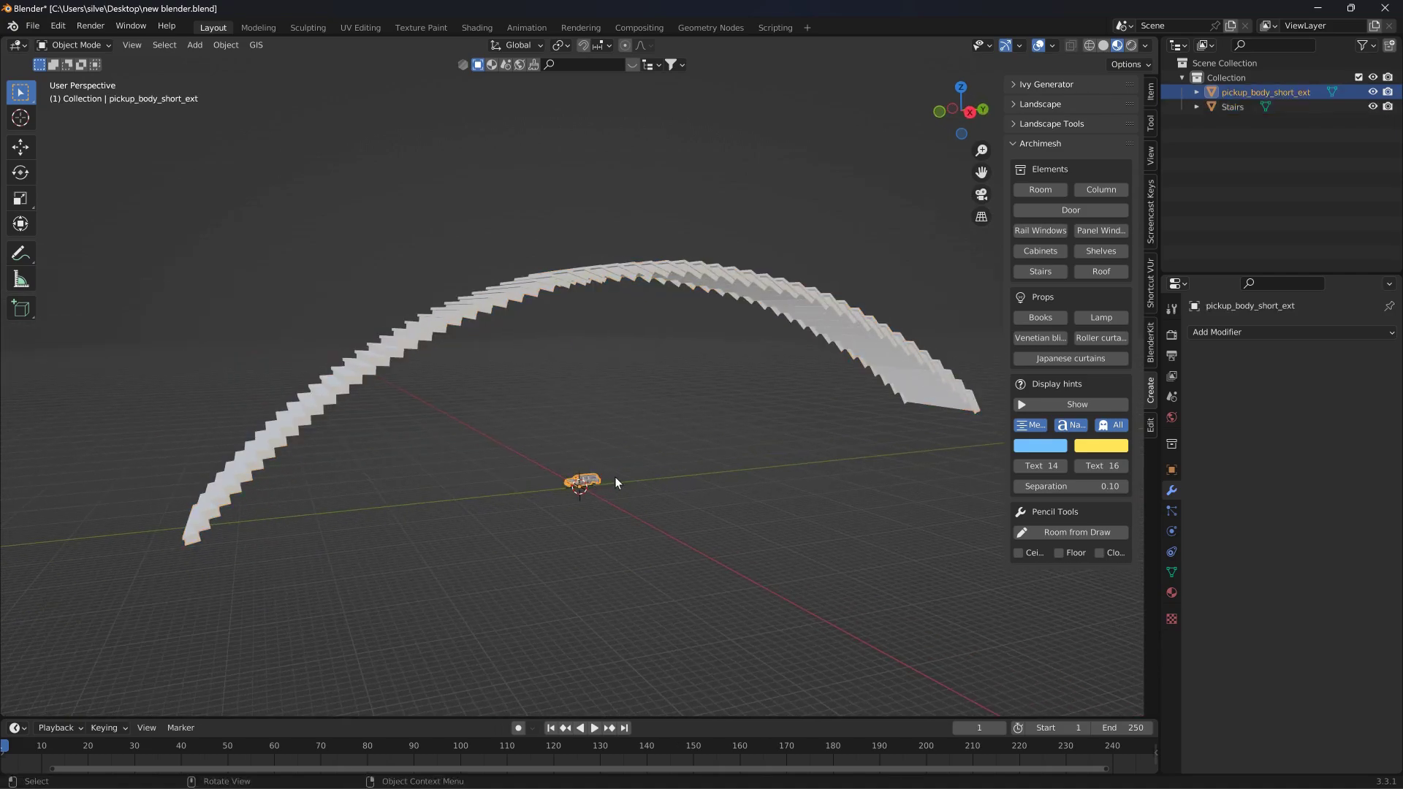
key("Delete")
scroll(542, 444, "up", 4)
mouse_move(547, 459)
middle_mouse_down()
mouse_move(520, 508)
mouse_move(503, 490)
mouse_move(554, 453)
middle_mouse_up()
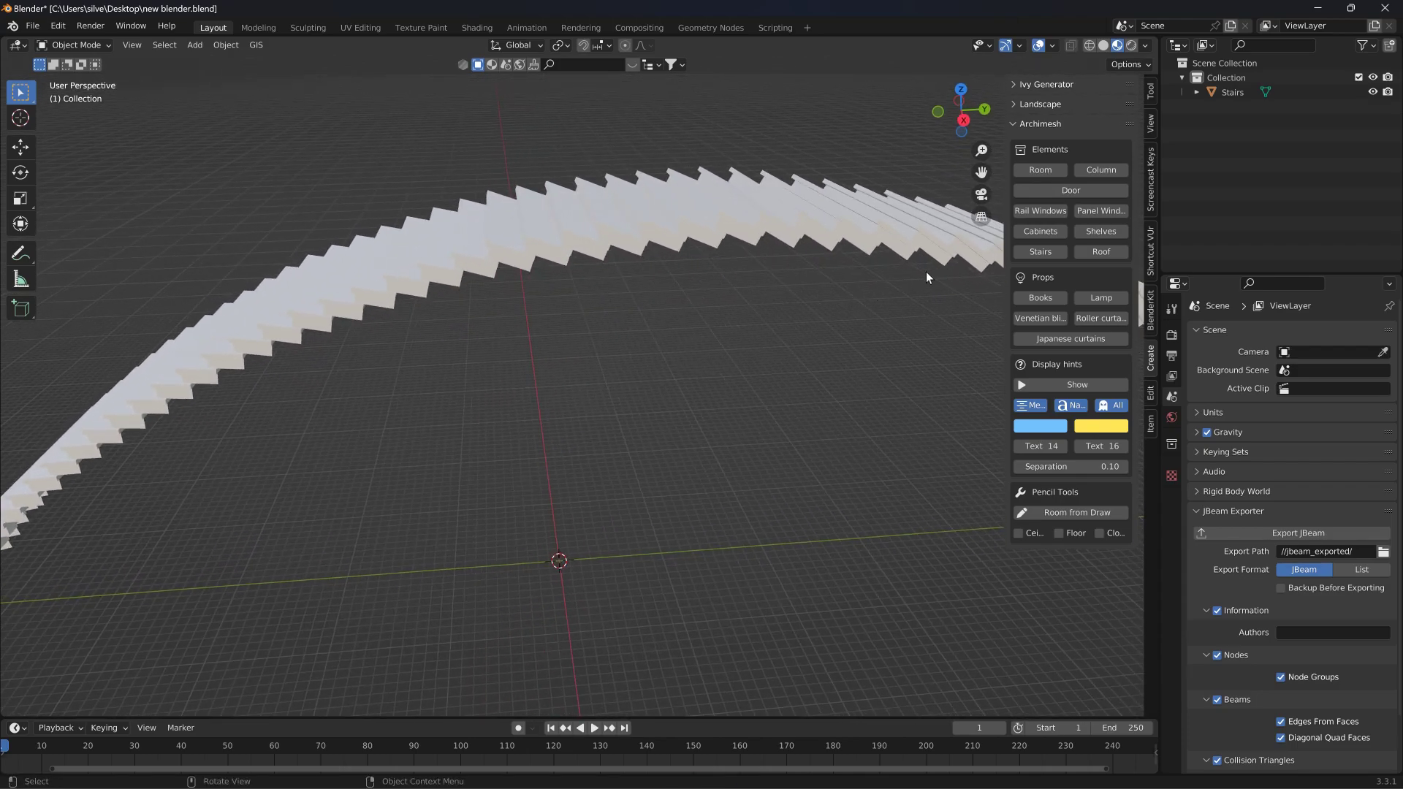
Step: Select the stairs, turn on the Face Orientation overlay and examine the direction of their faces from several angles
left_click(900, 211)
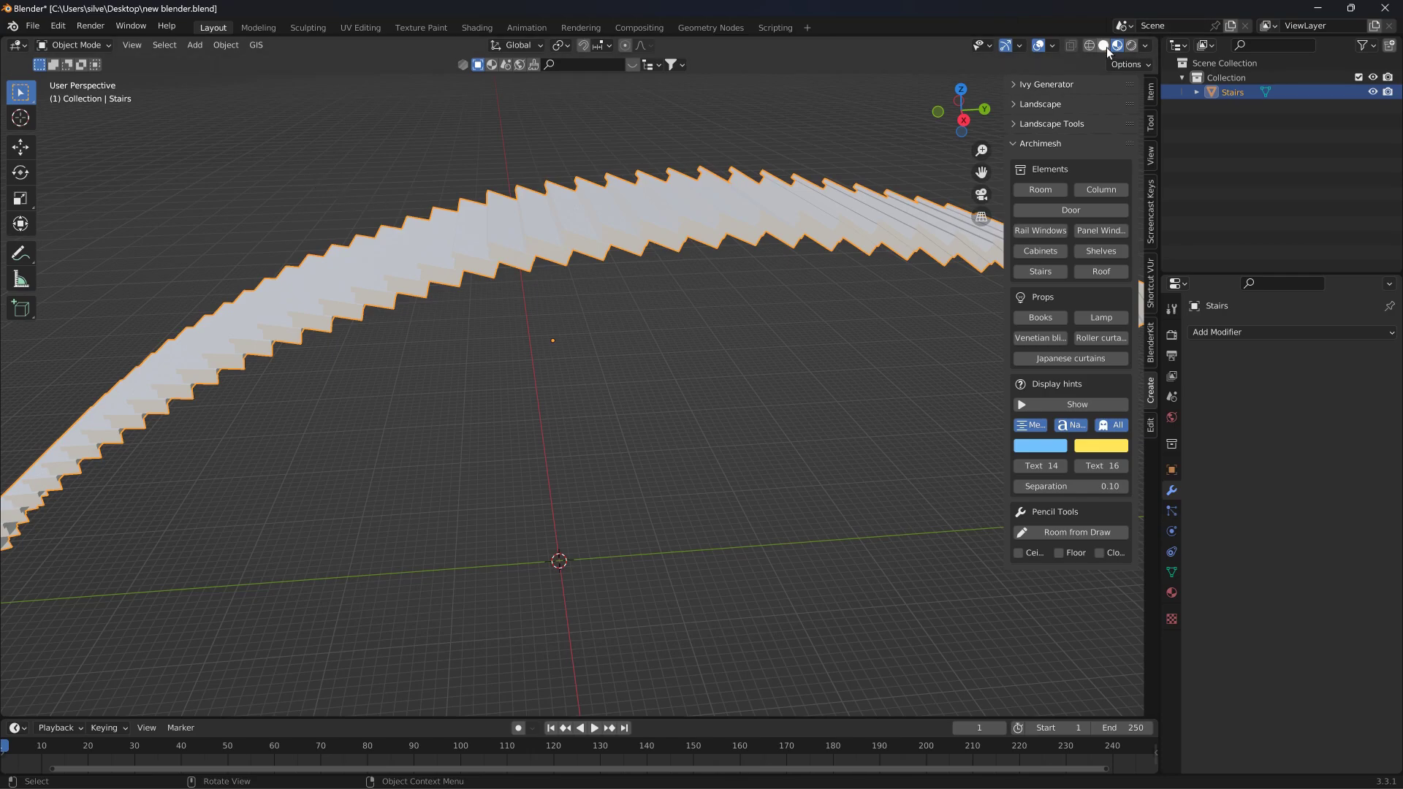
left_click(1052, 45)
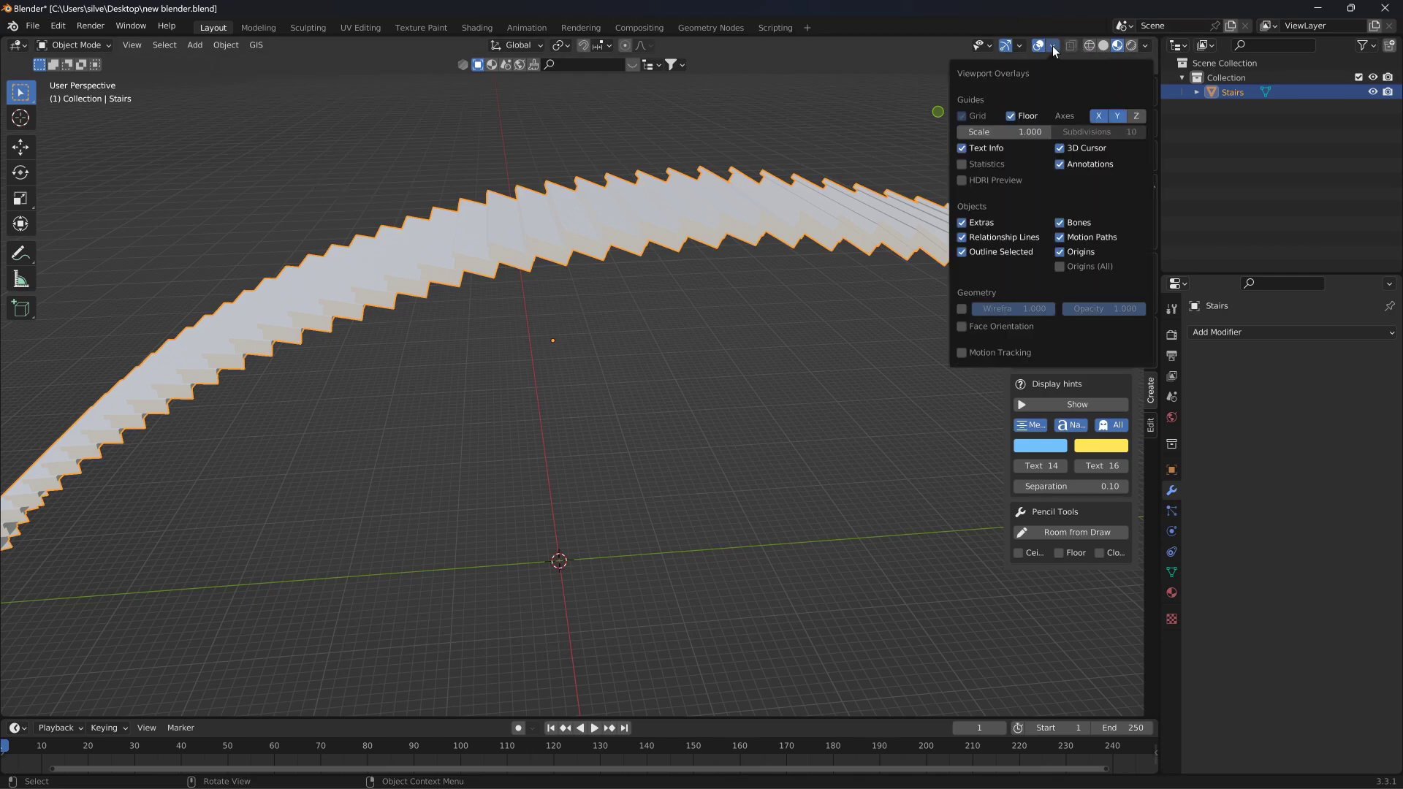
left_click(959, 325)
middle_click_drag(552, 323, 783, 296)
scroll(783, 295, "down", 6)
middle_click_drag(528, 309, 336, 158)
scroll(615, 300, "down", 4)
Step: Try flipping the normals of the whole stairs mesh in Edit Mode, undo the flip and return to Object Mode
left_click(96, 50)
left_click(86, 69)
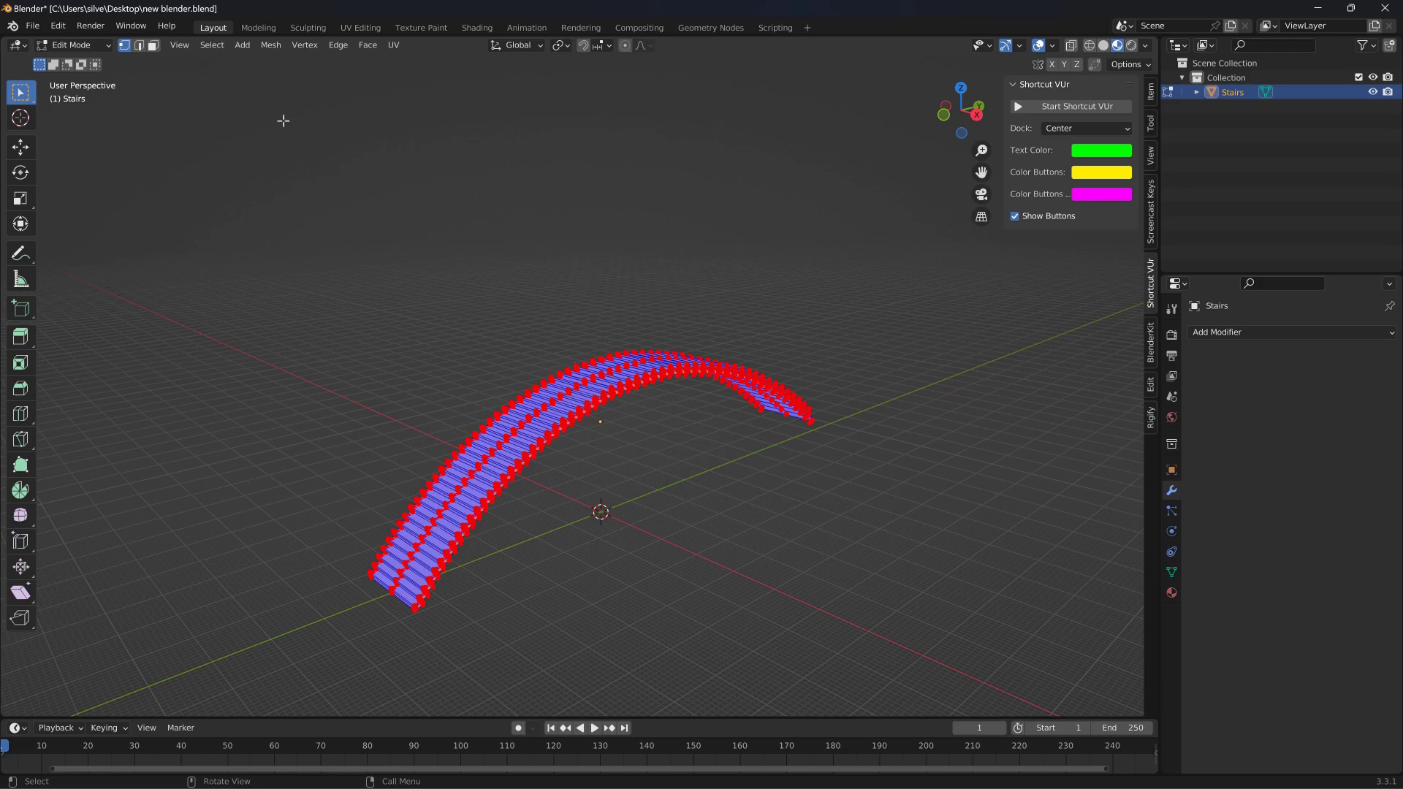
left_click(265, 49)
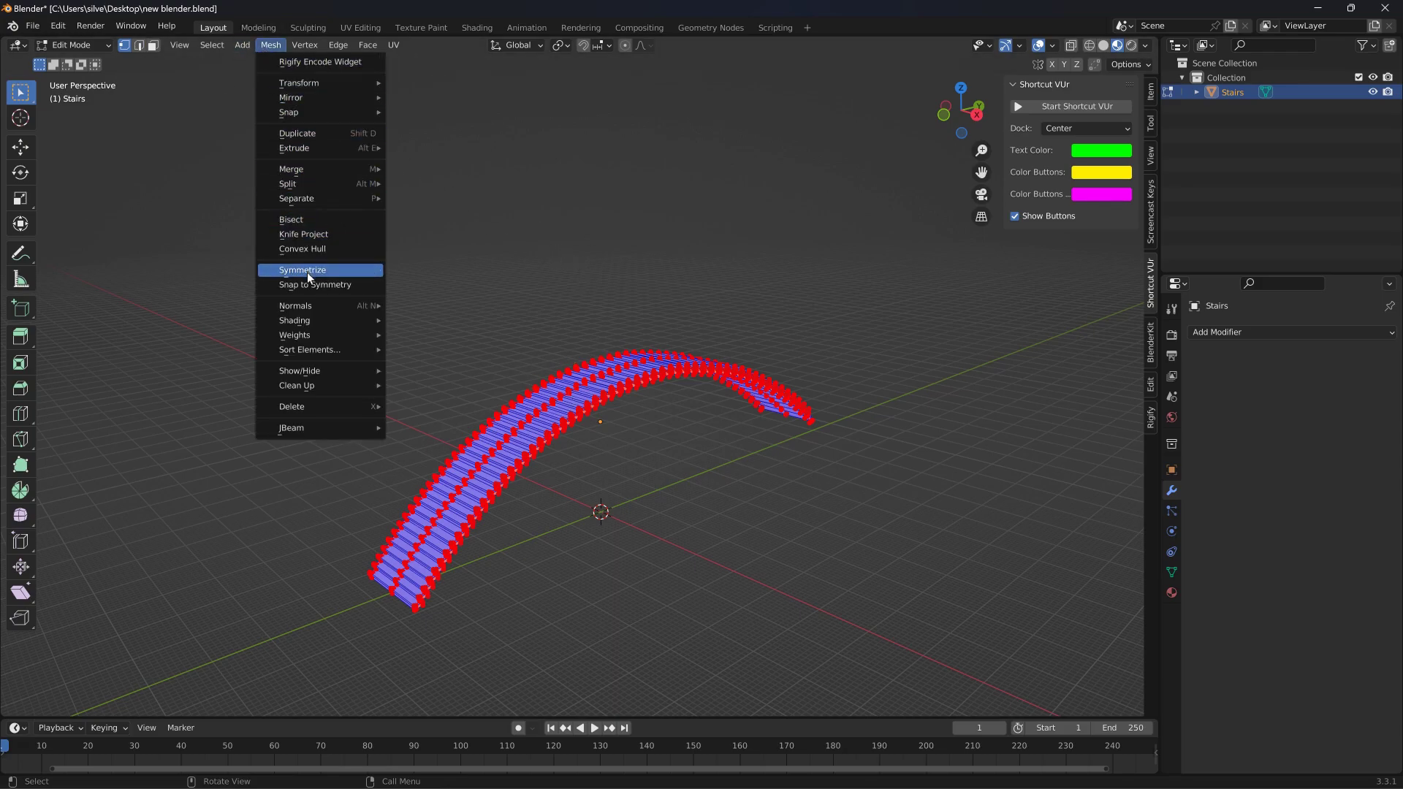
mouse_move(308, 306)
left_click(404, 307)
middle_click_drag(429, 285, 383, 251)
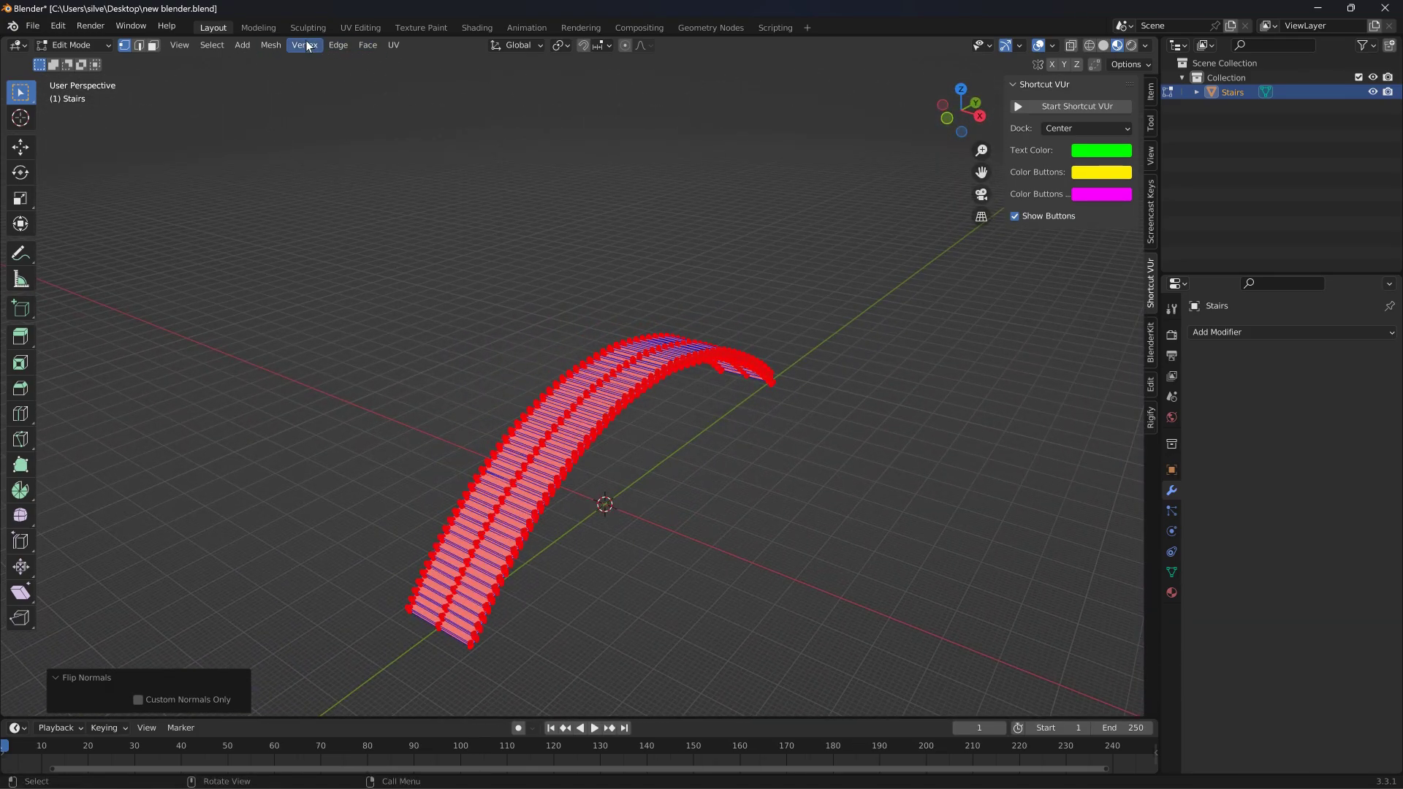
key("ctrl+z")
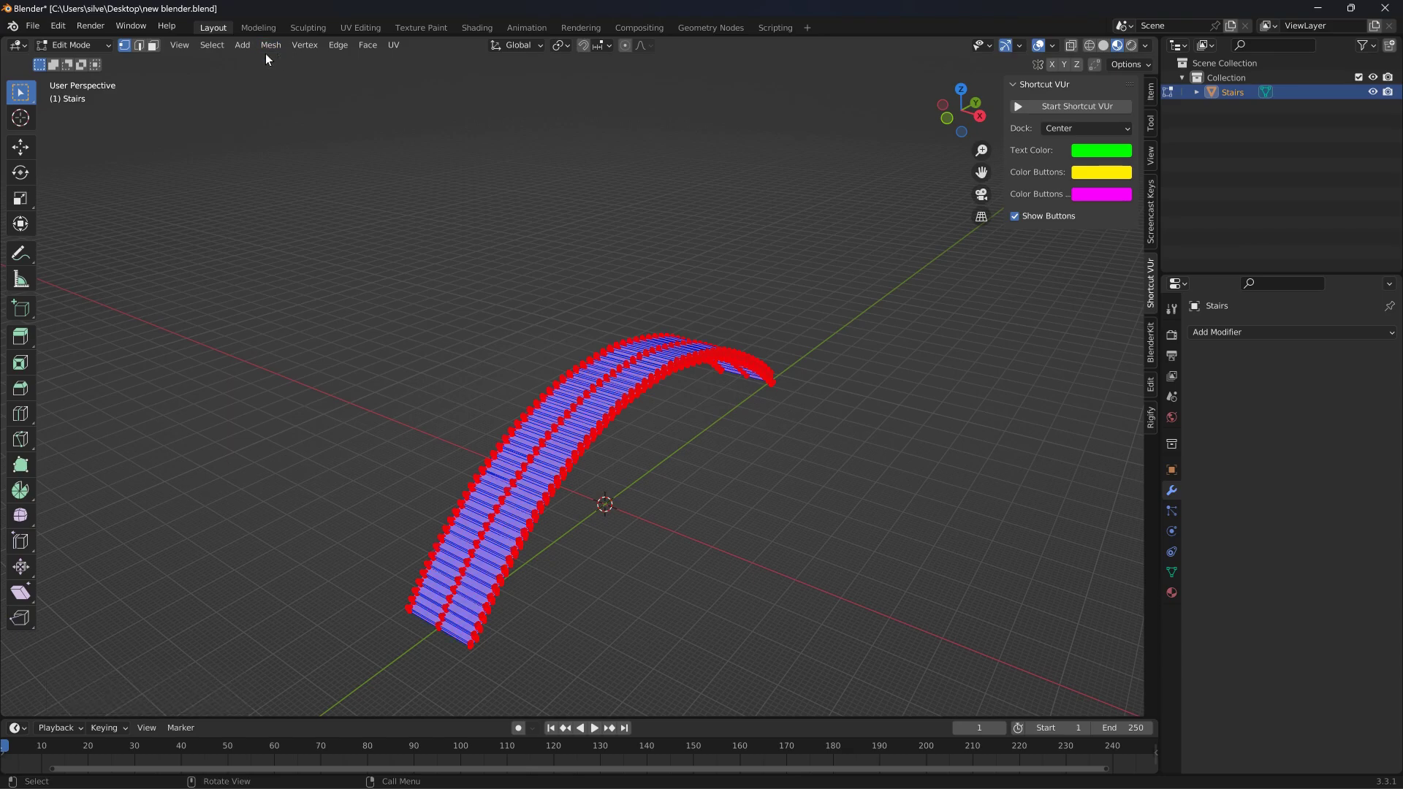
left_click(87, 45)
left_click(90, 56)
Step: Turn off the Face Orientation overlay
middle_click_drag(156, 112, 592, 339)
left_click(1053, 46)
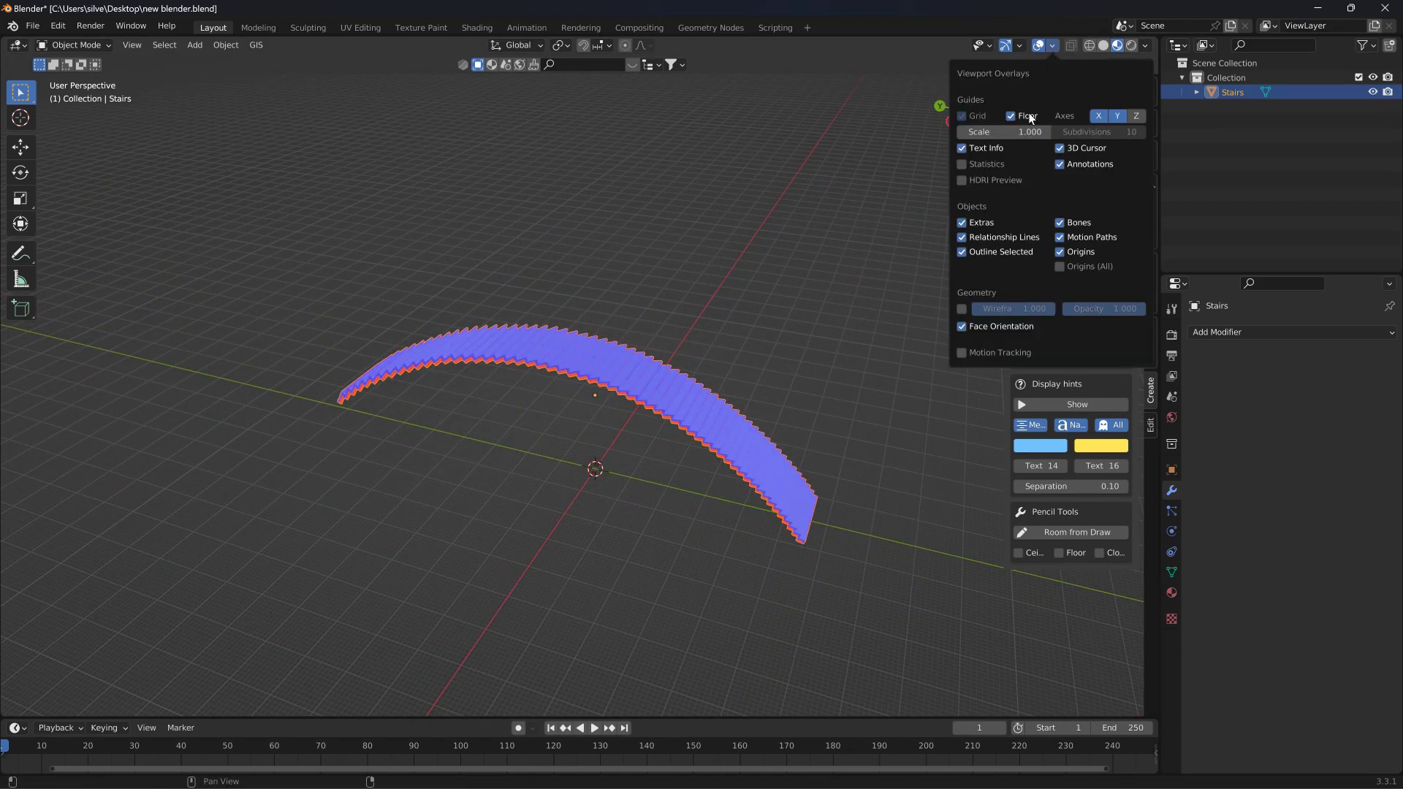
left_click(962, 326)
middle_click_drag(840, 342, 686, 323)
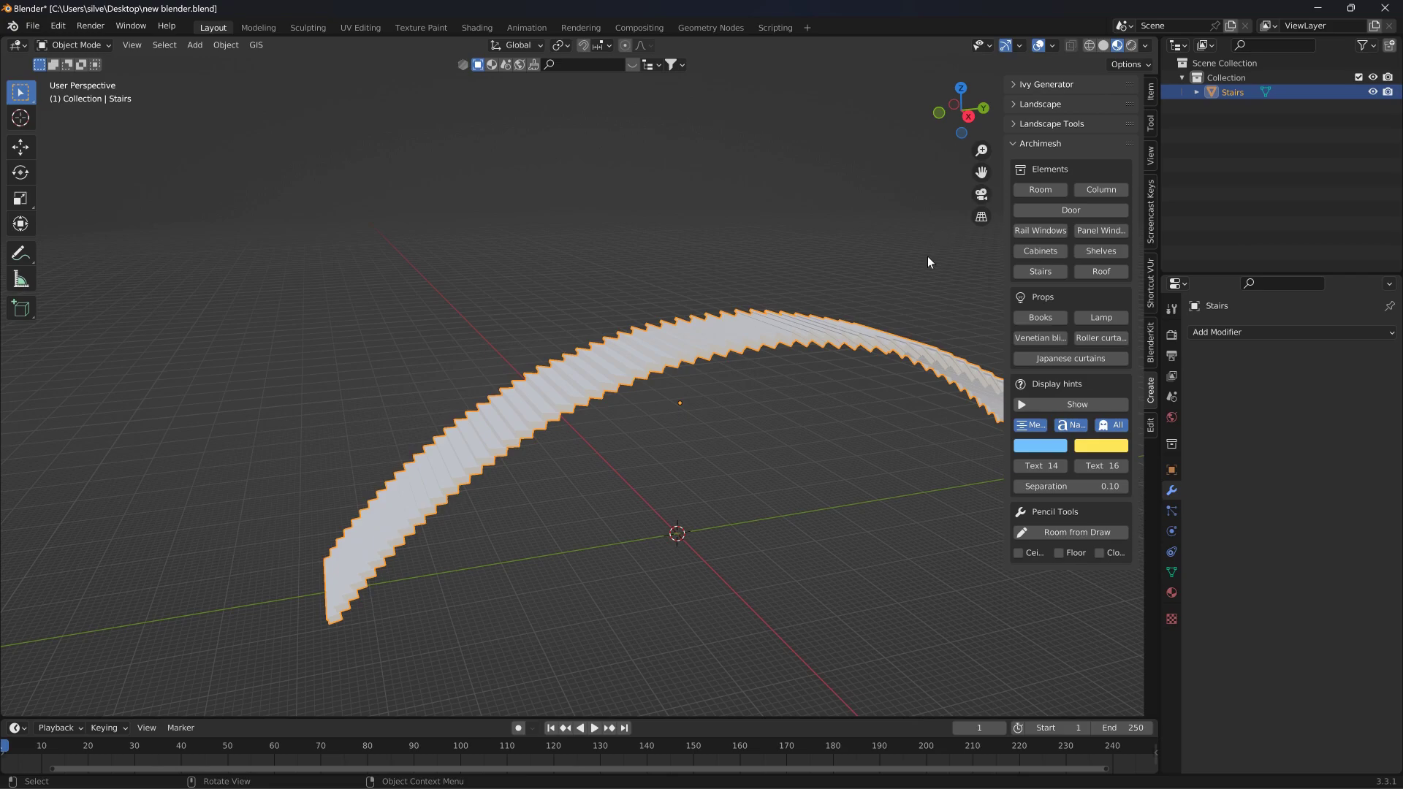
Step: Try a Decimate modifier on the stairs to check their face count, and remove the modifier
left_click(1221, 333)
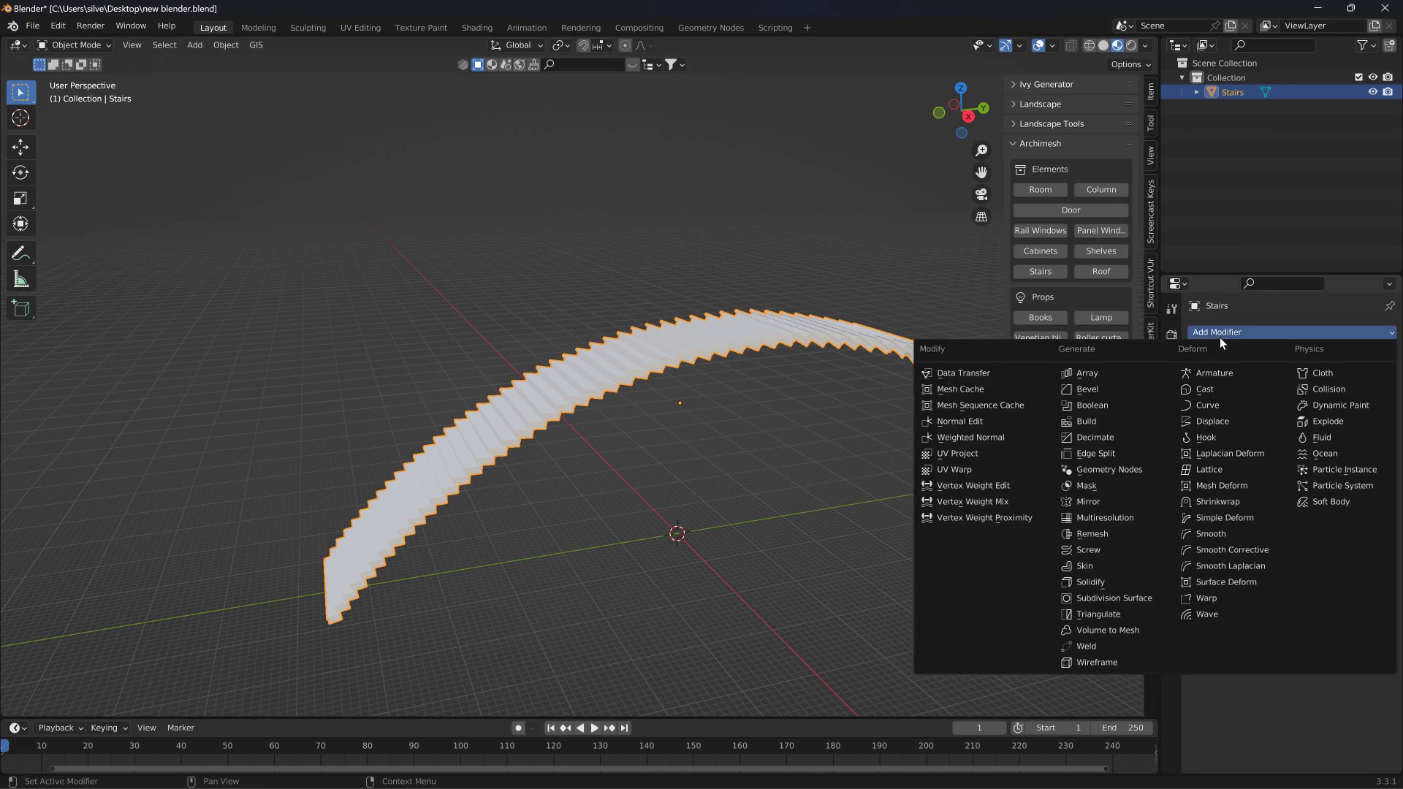
left_click(1115, 436)
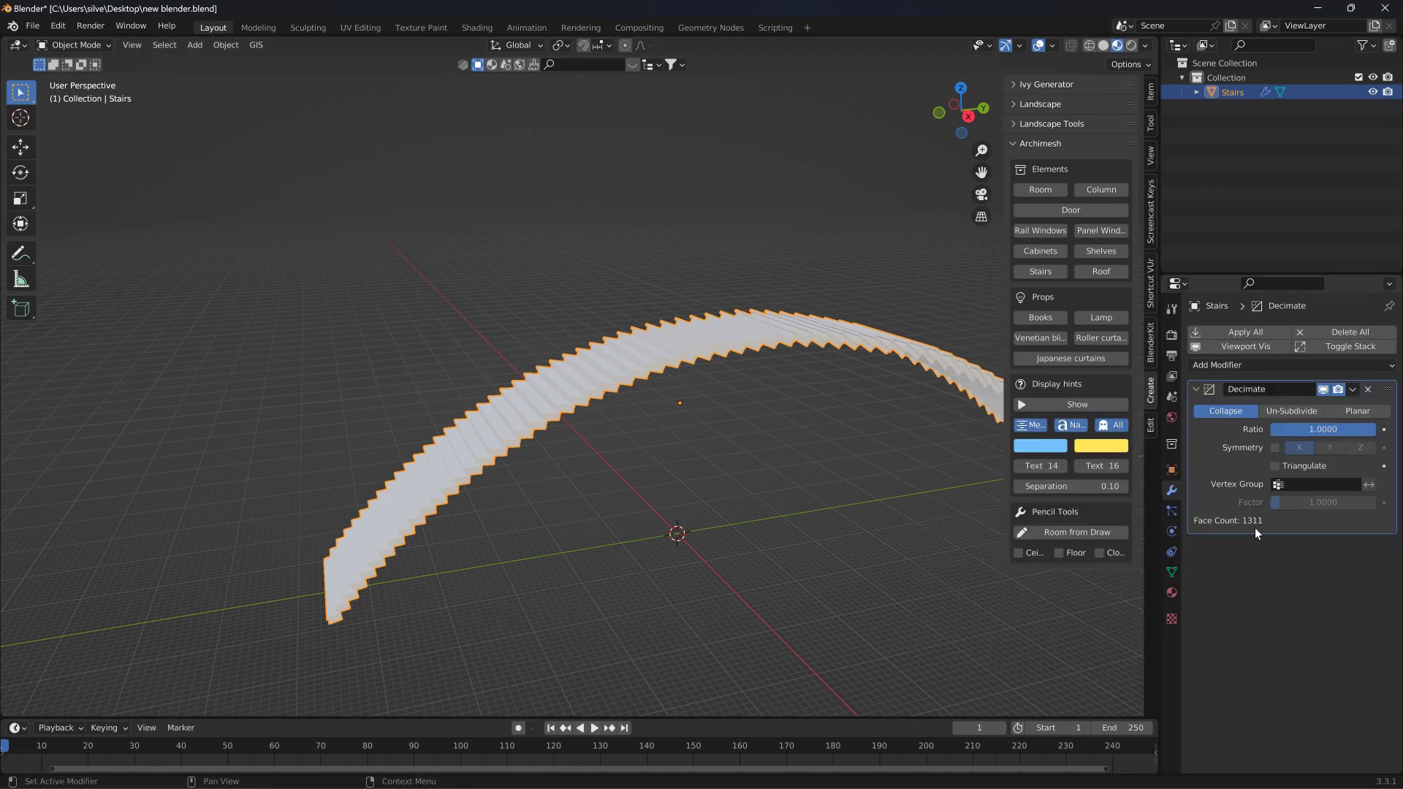
left_click(1368, 388)
middle_click_drag(877, 380, 677, 304)
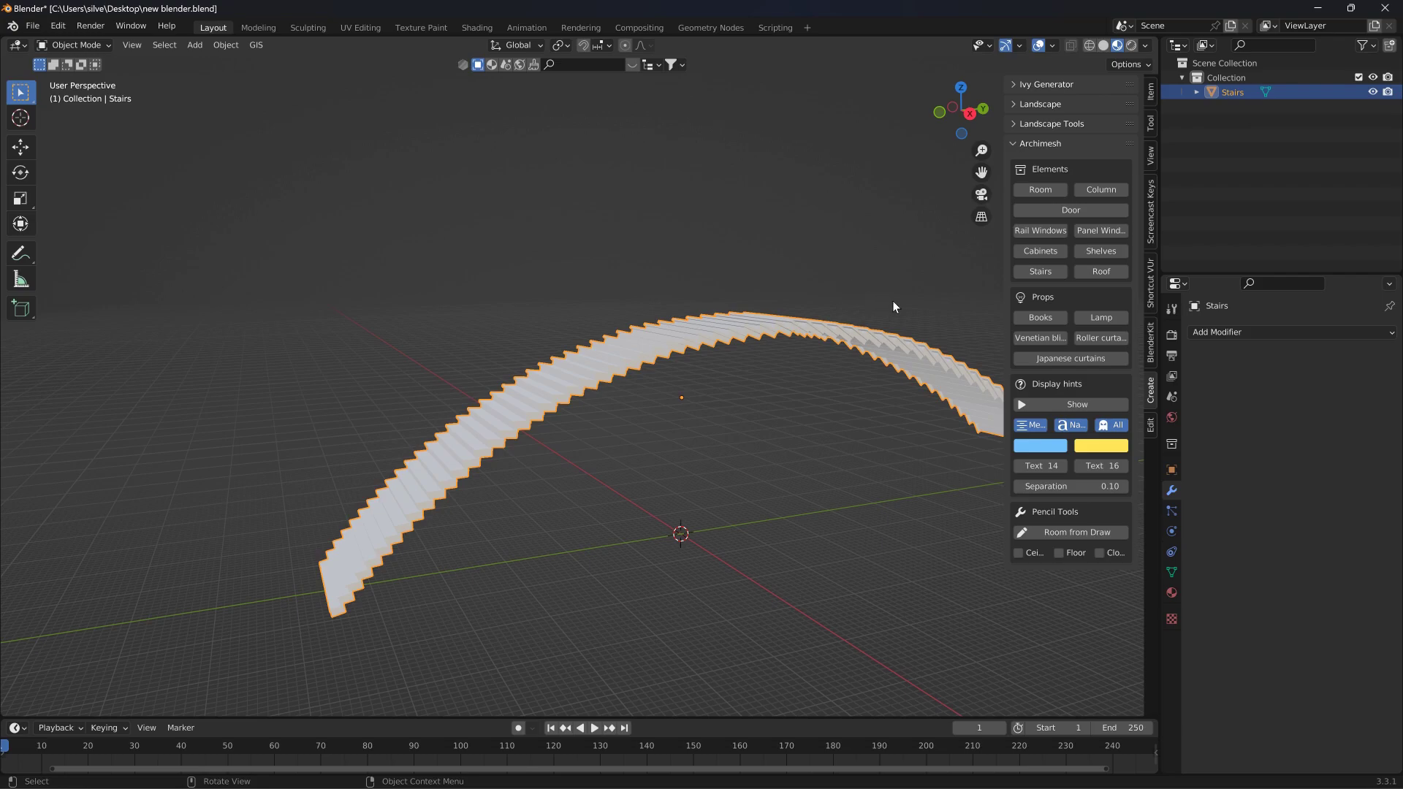
middle_click_drag(789, 262, 753, 286)
Step: Turn off nodes for Stairs_material and set its base color to a bright light blue
left_click(1171, 418)
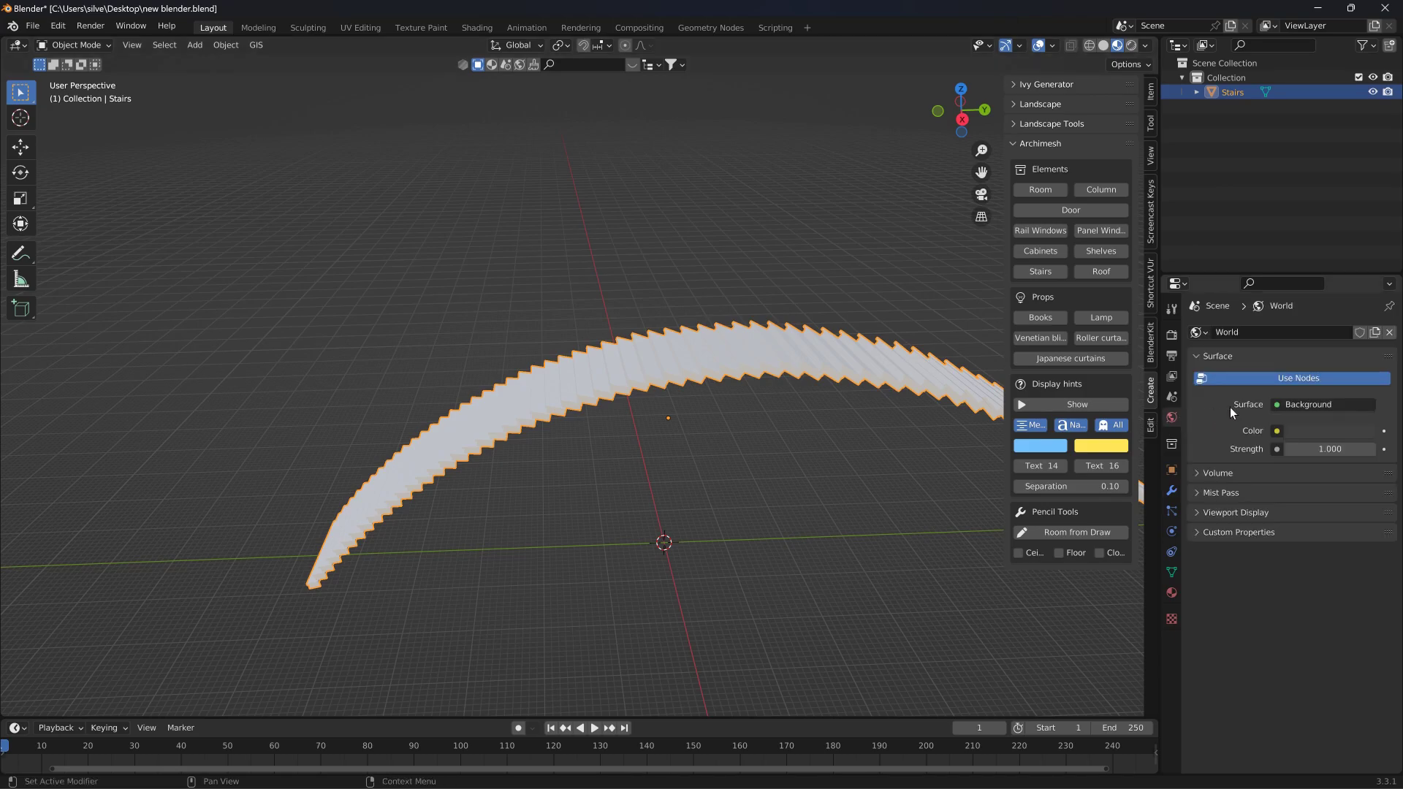
left_click(1173, 335)
left_click(1171, 308)
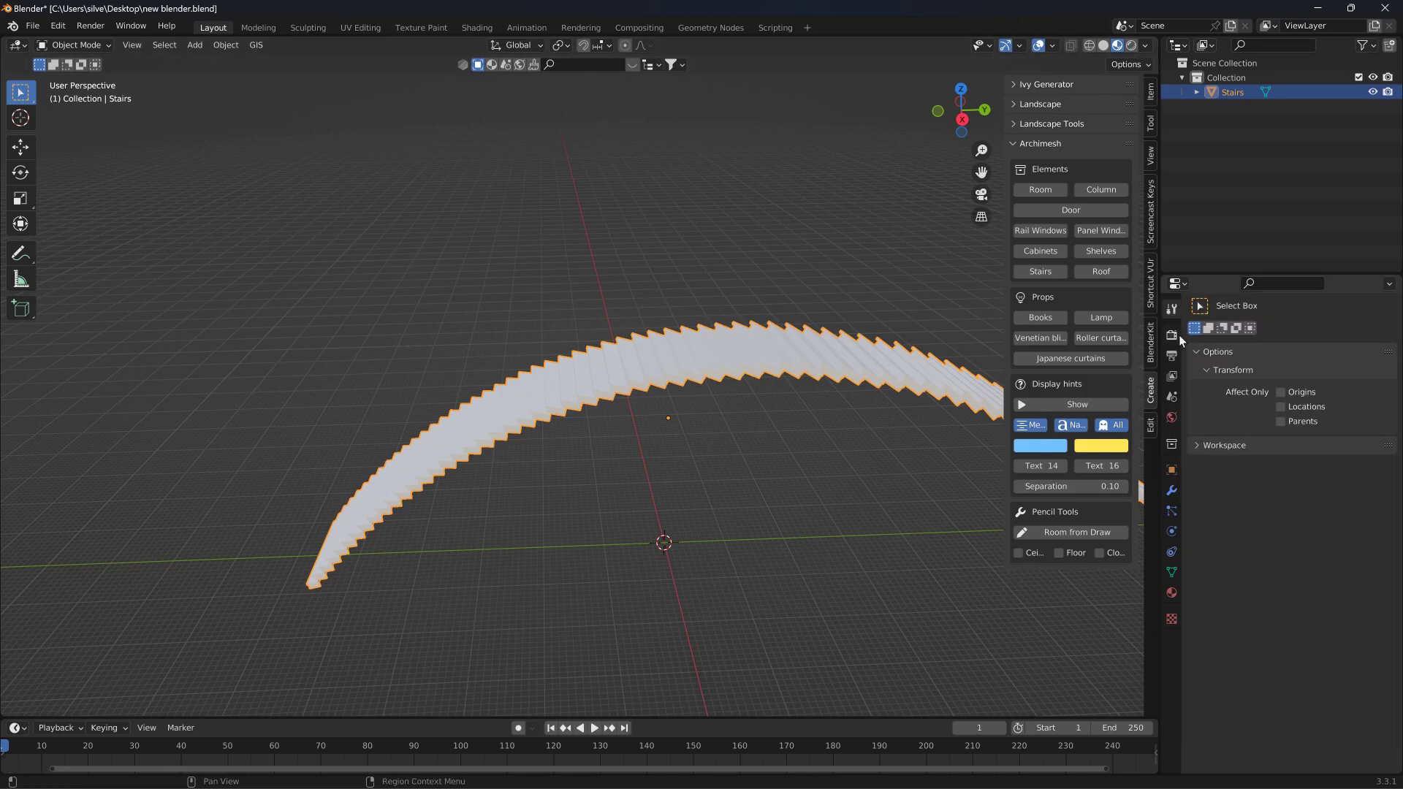
left_click(1178, 335)
left_click(1172, 592)
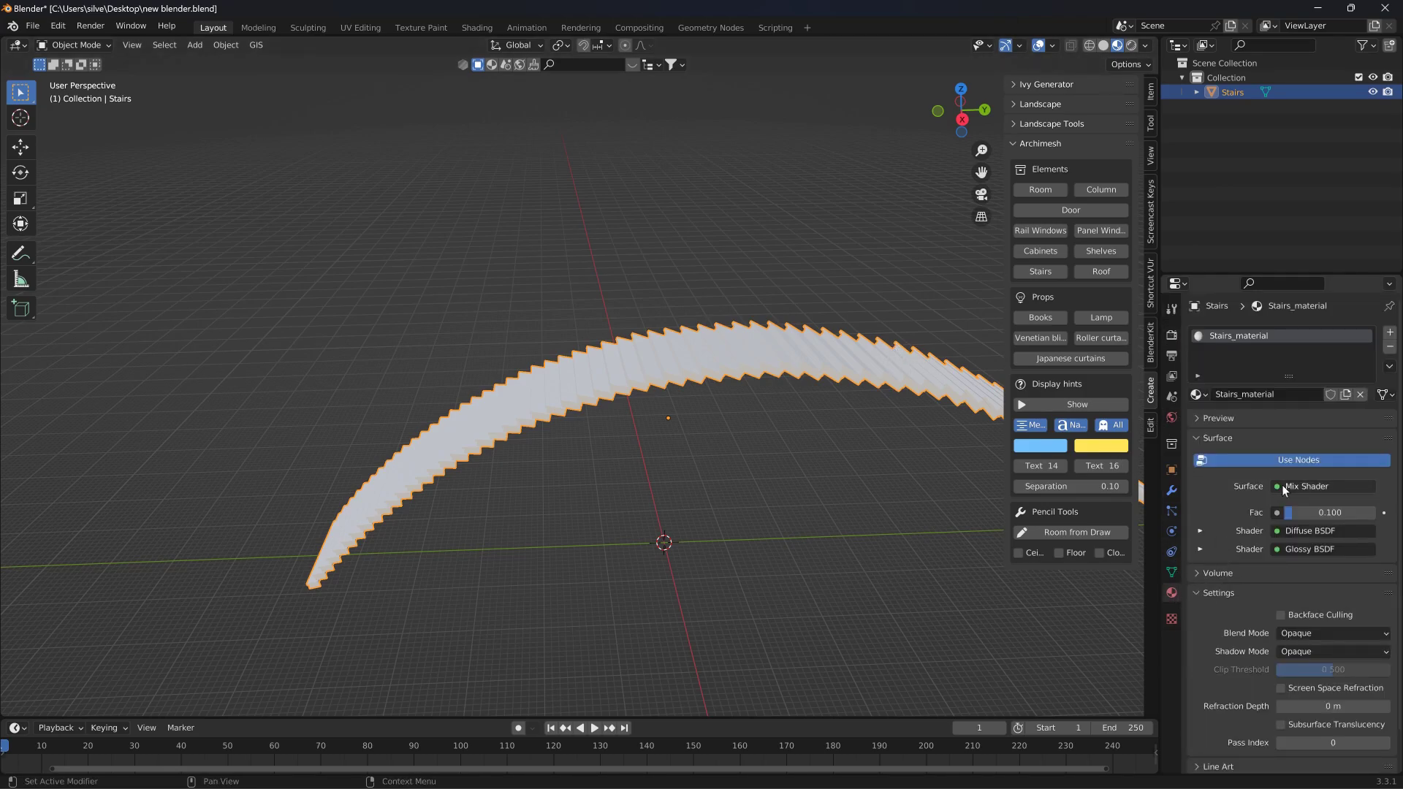
left_click(1253, 462)
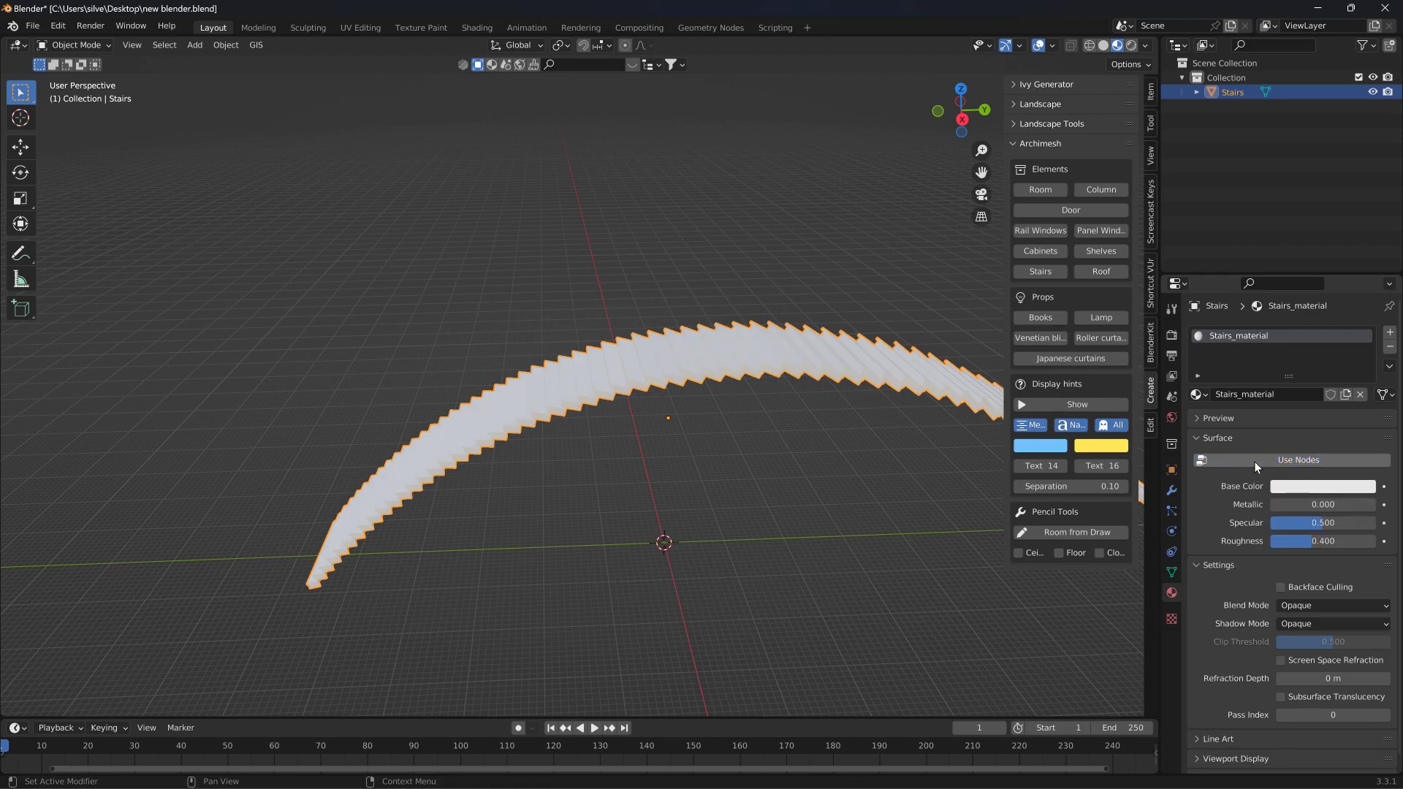
left_click(1314, 488)
mouse_move(1350, 349)
left_mouse_down()
mouse_move(1344, 298)
mouse_move(1319, 307)
mouse_move(1297, 292)
mouse_move(1289, 321)
mouse_move(1245, 334)
mouse_move(1251, 356)
mouse_move(1275, 379)
mouse_move(1341, 367)
mouse_move(1346, 307)
mouse_move(1314, 277)
left_mouse_up()
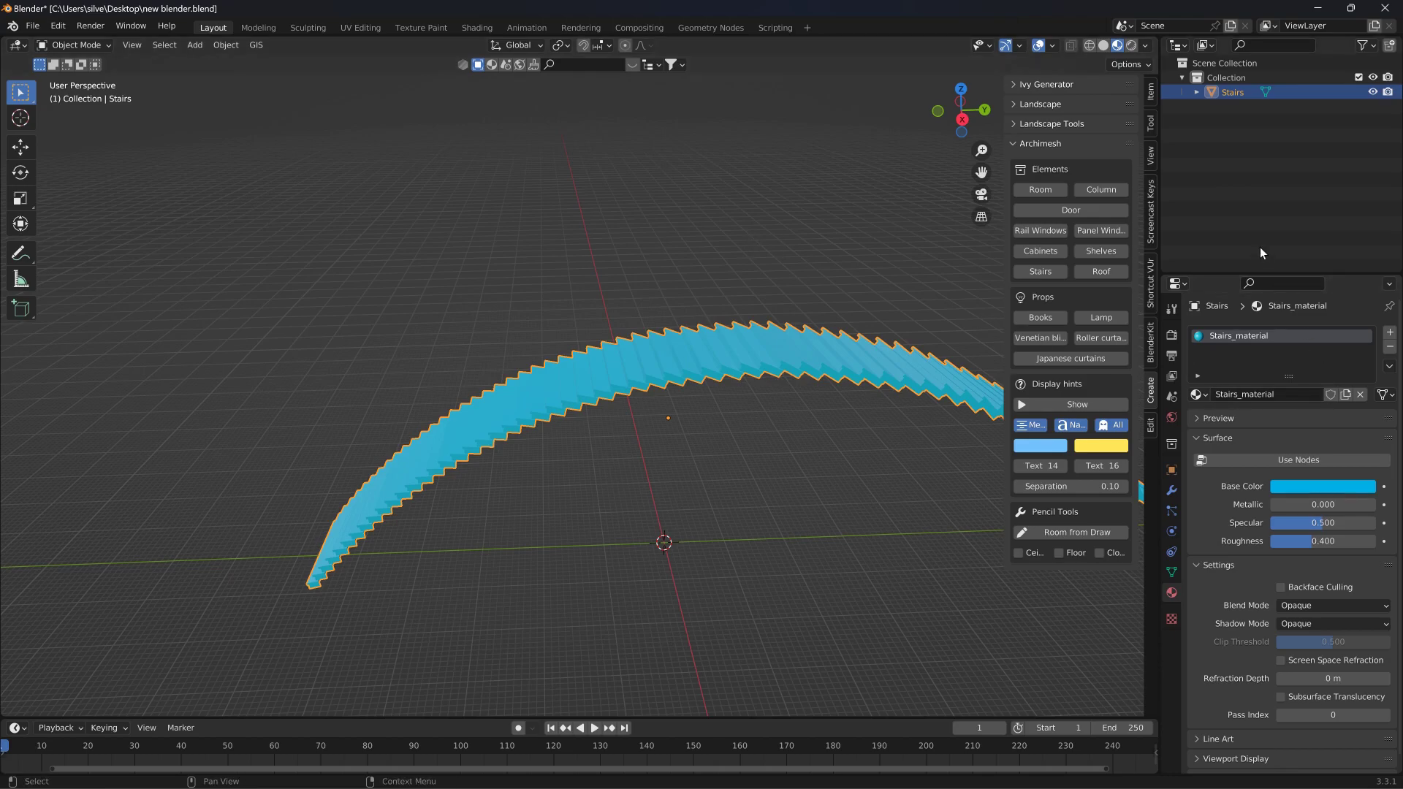
Step: Expand the Stairs object down to its material and rename that material blue_stairs
left_click(1196, 92)
left_click(1210, 108)
left_click(1258, 122)
left_click_drag(1248, 394, 1274, 393)
key("ctrl+a")
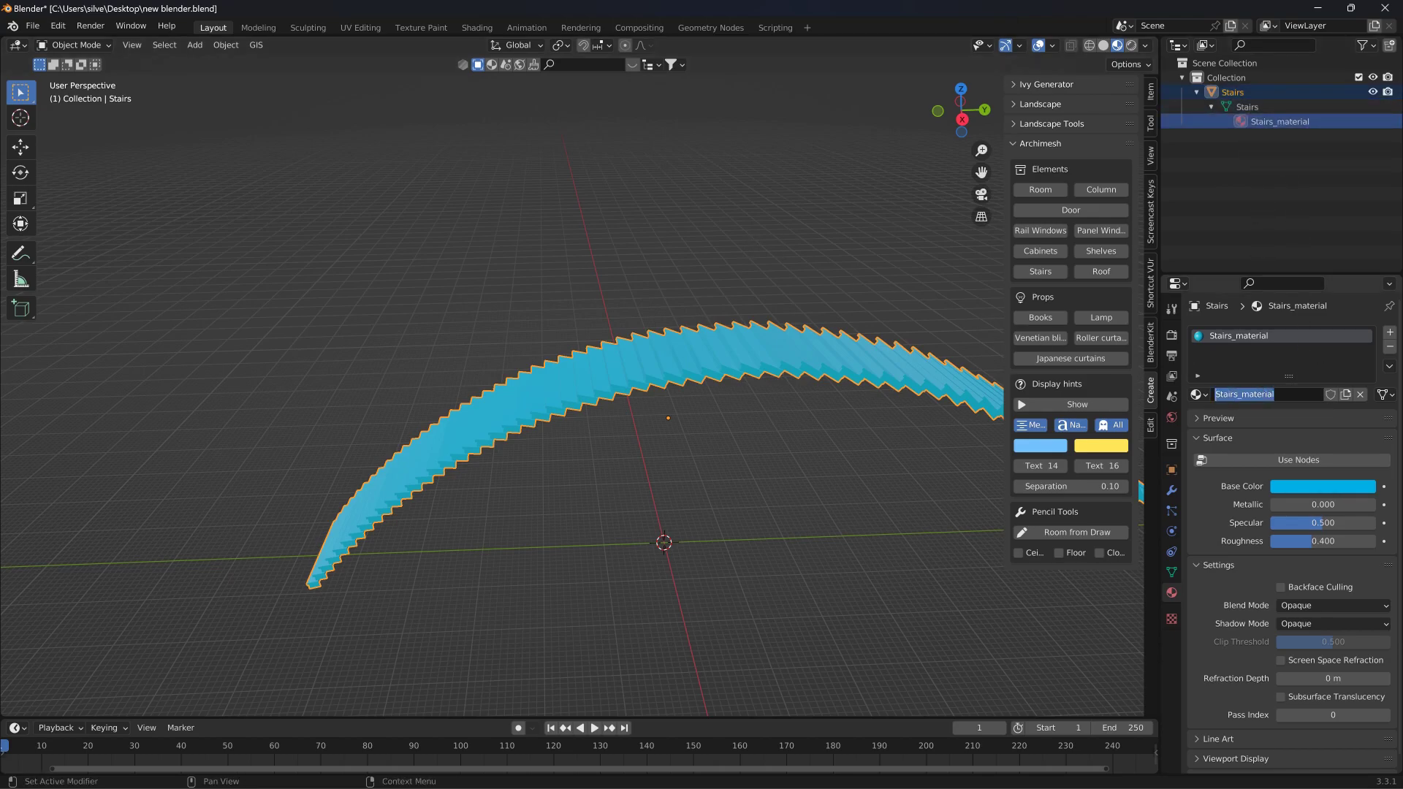
type("blue")
type("_stairs")
key("Return")
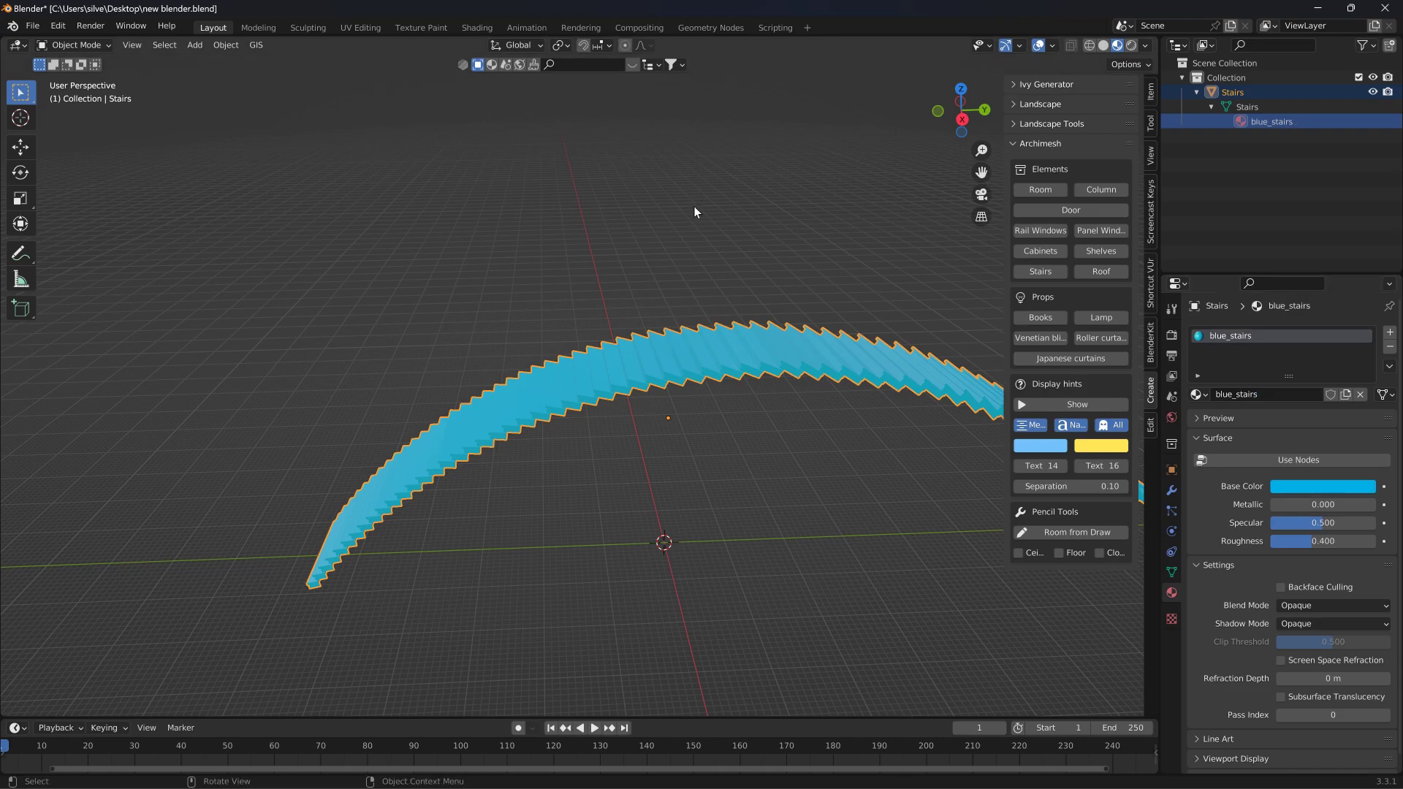
Step: Apply all transforms (location, rotation and scale) to the stairs
middle_click_drag(769, 213, 660, 384)
scroll(660, 384, "up", 2)
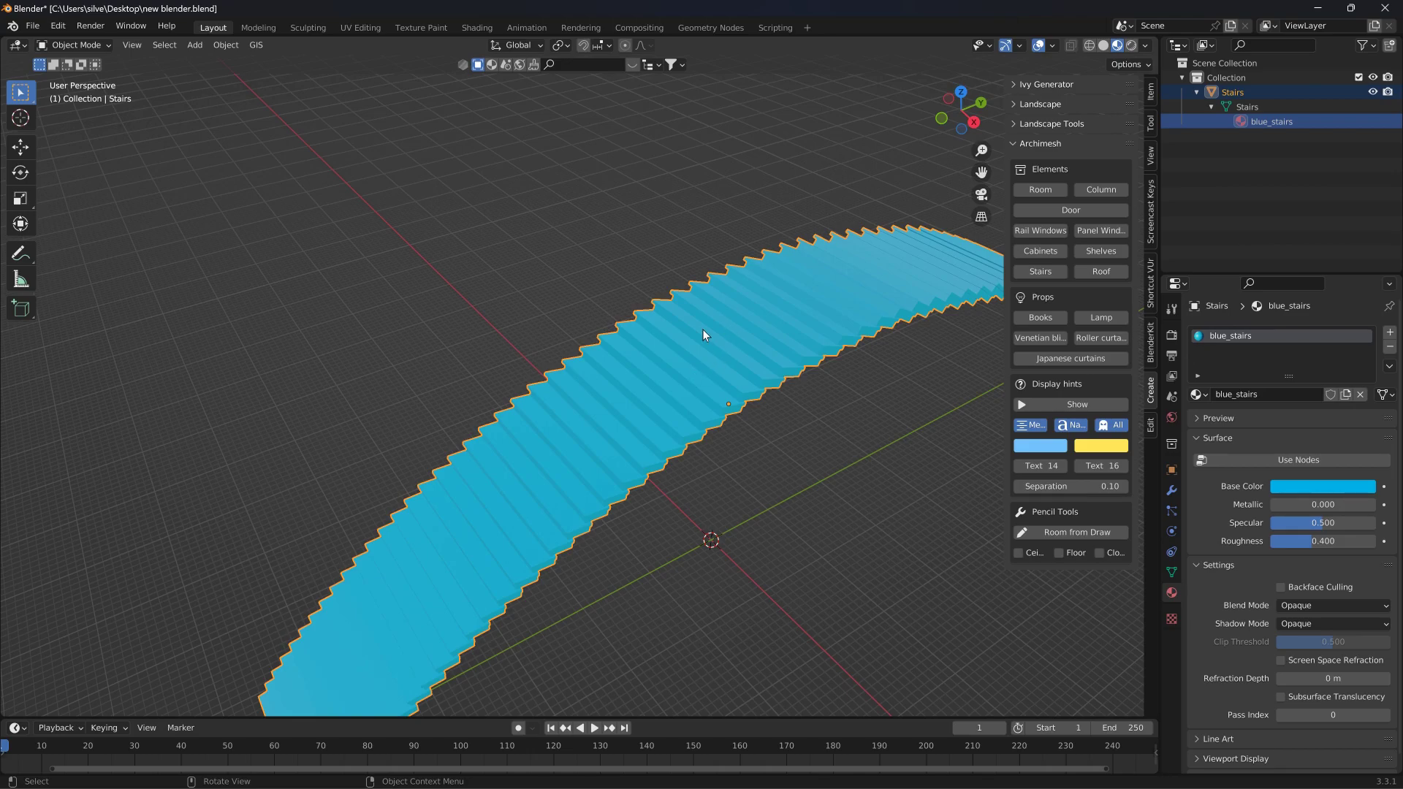
middle_click_drag(748, 327, 701, 311)
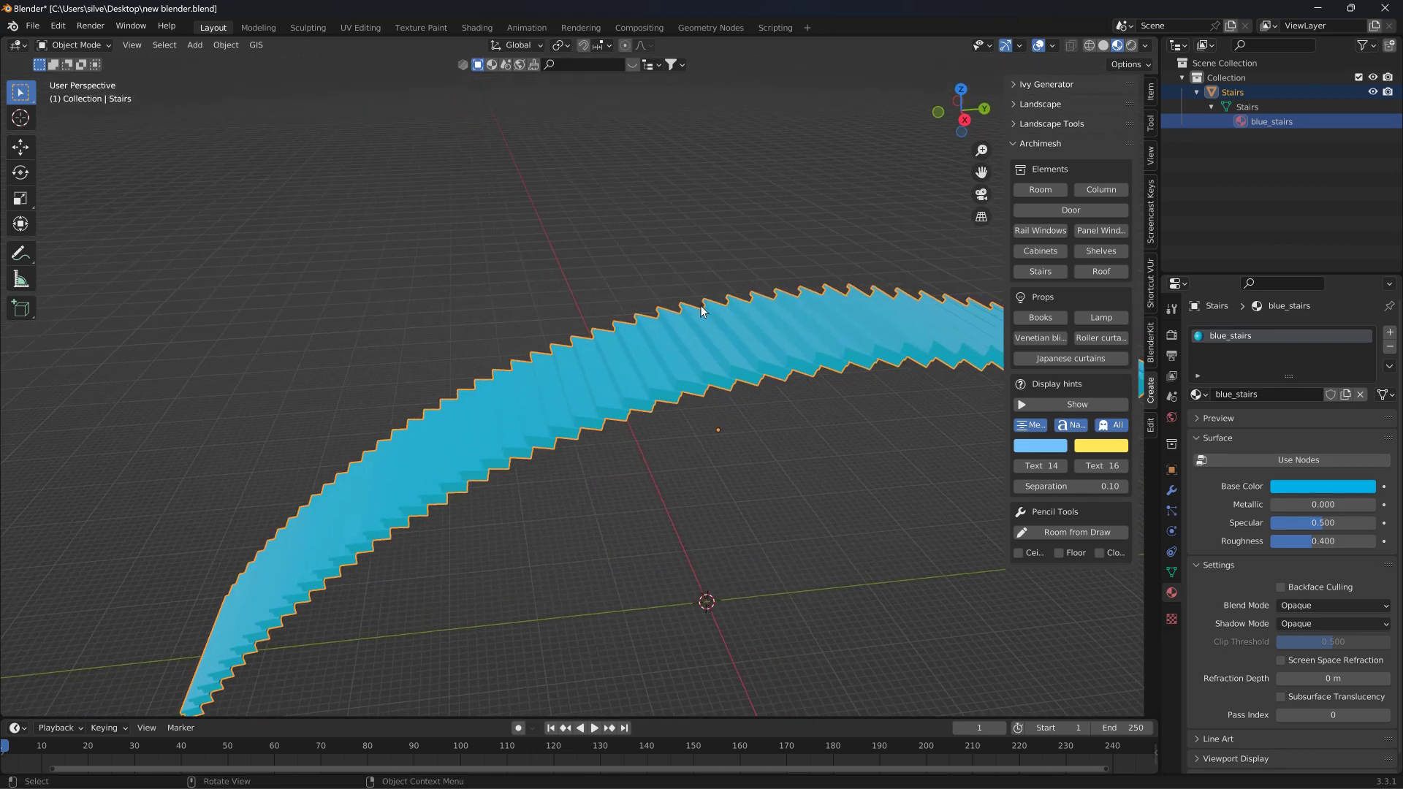
middle_click_drag(611, 371, 620, 363)
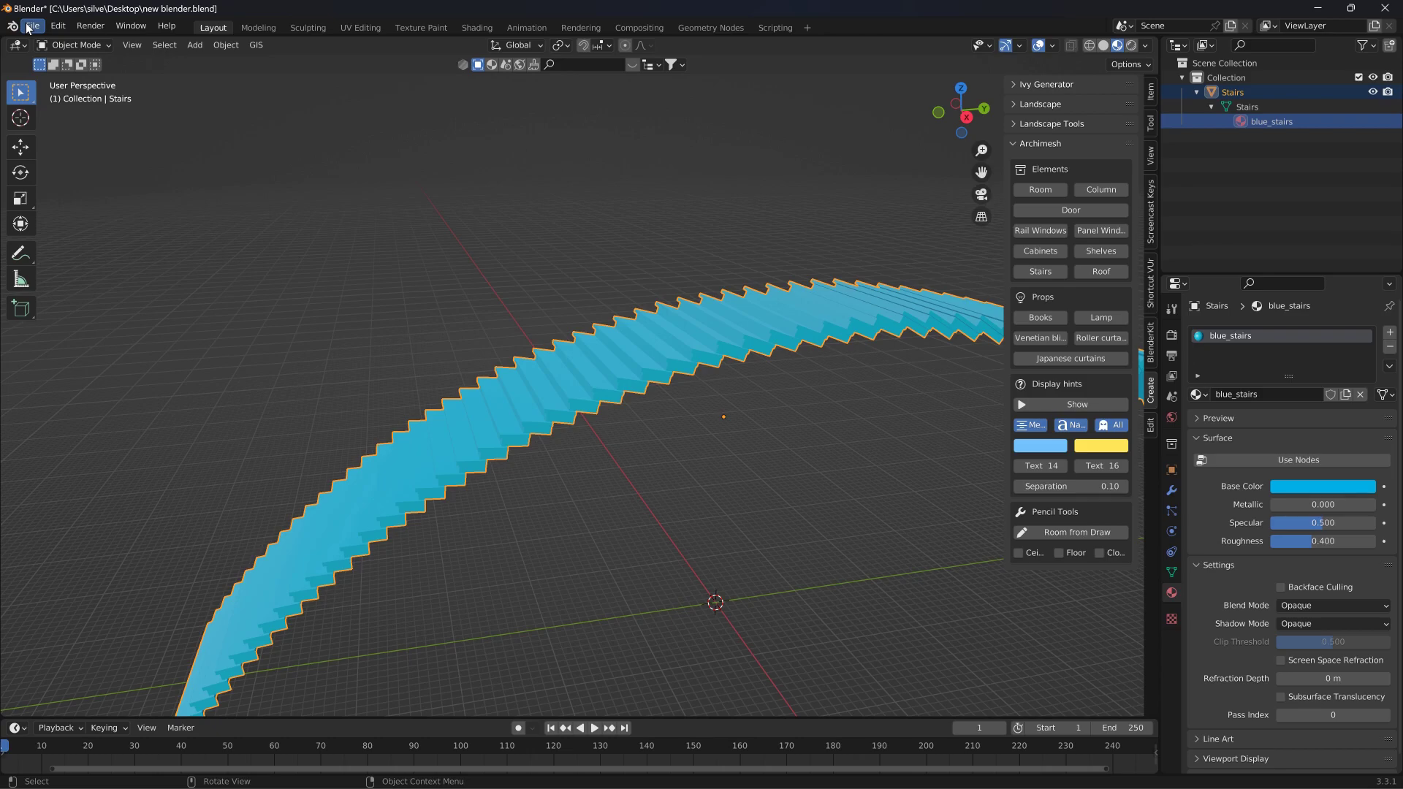
left_click(228, 48)
mouse_move(293, 120)
left_click(409, 166)
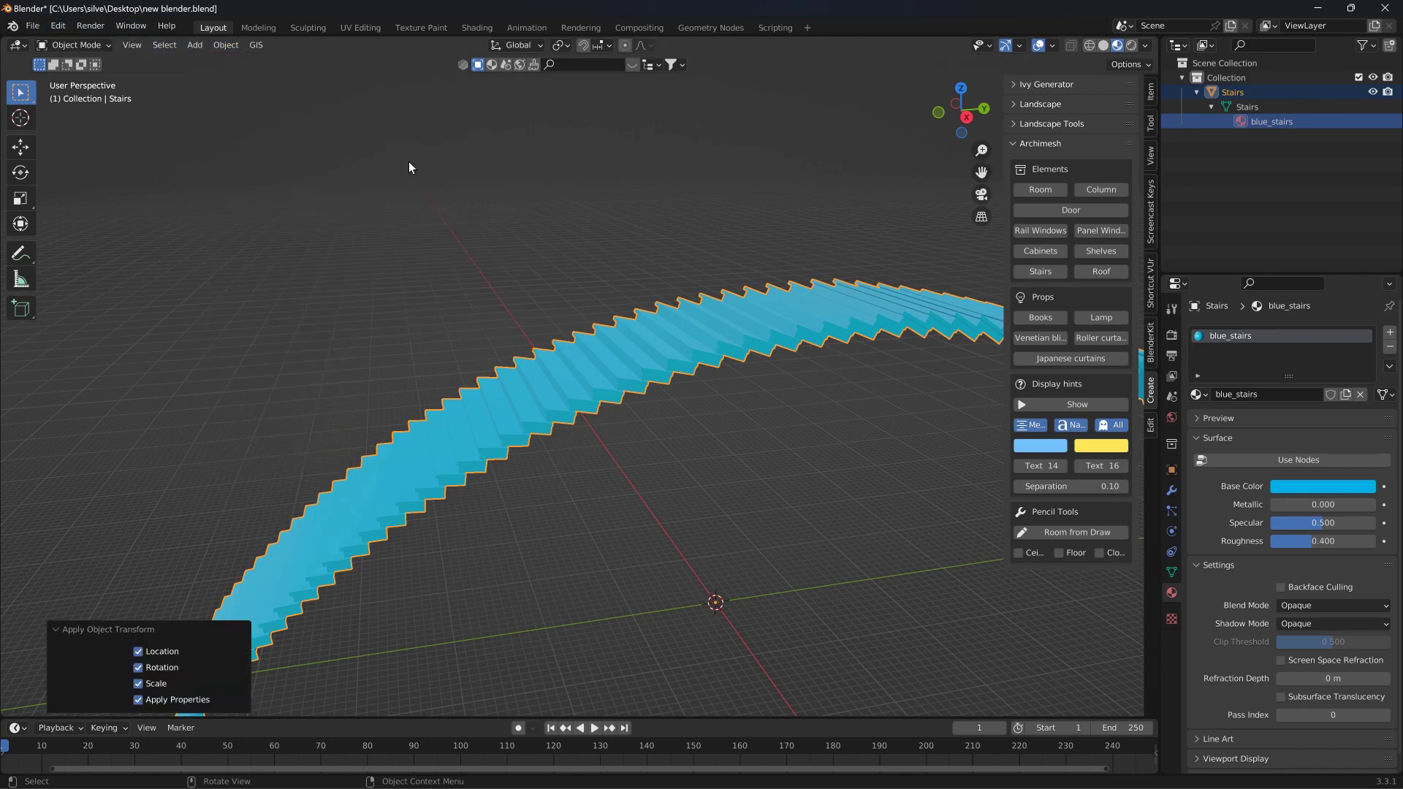
left_click(32, 25)
mouse_move(86, 238)
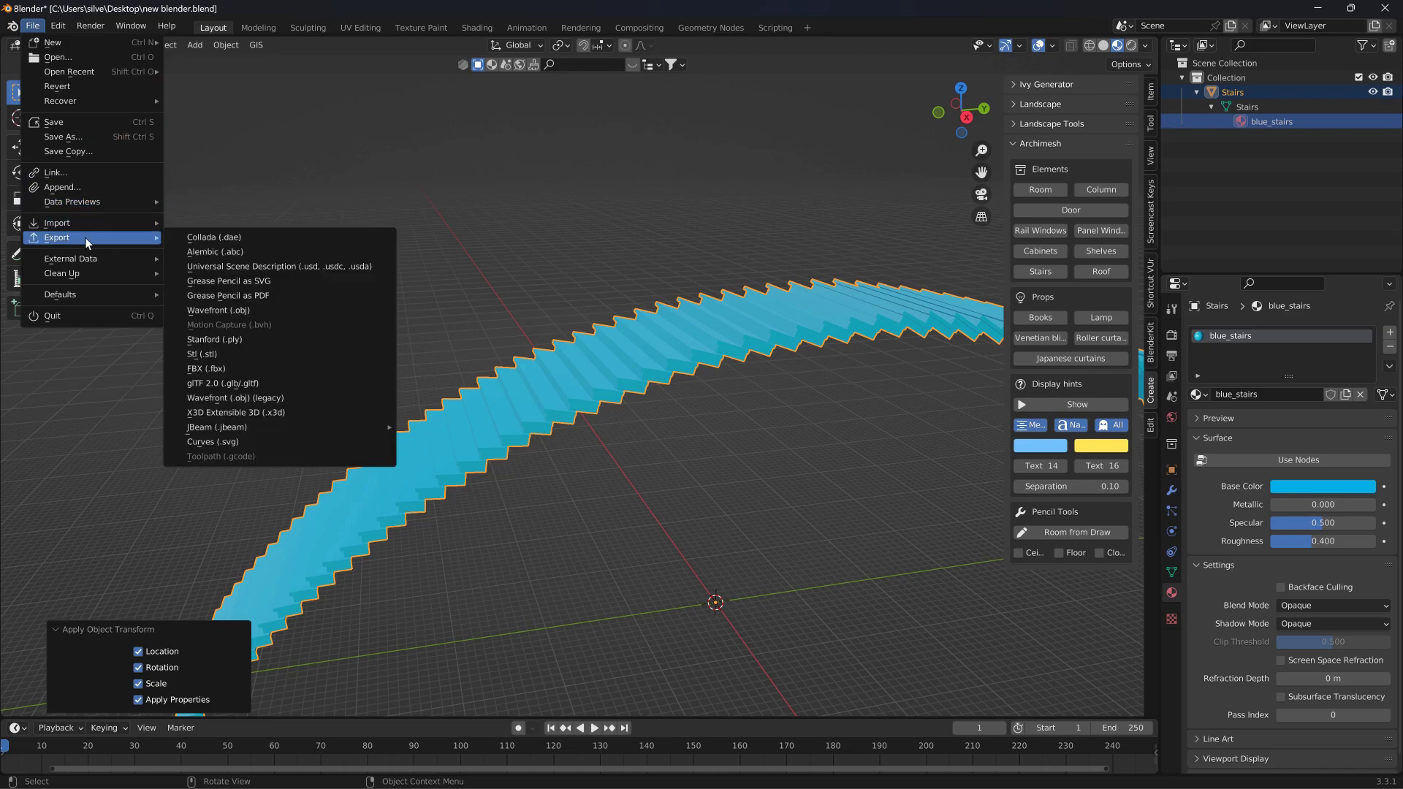
left_click(196, 241)
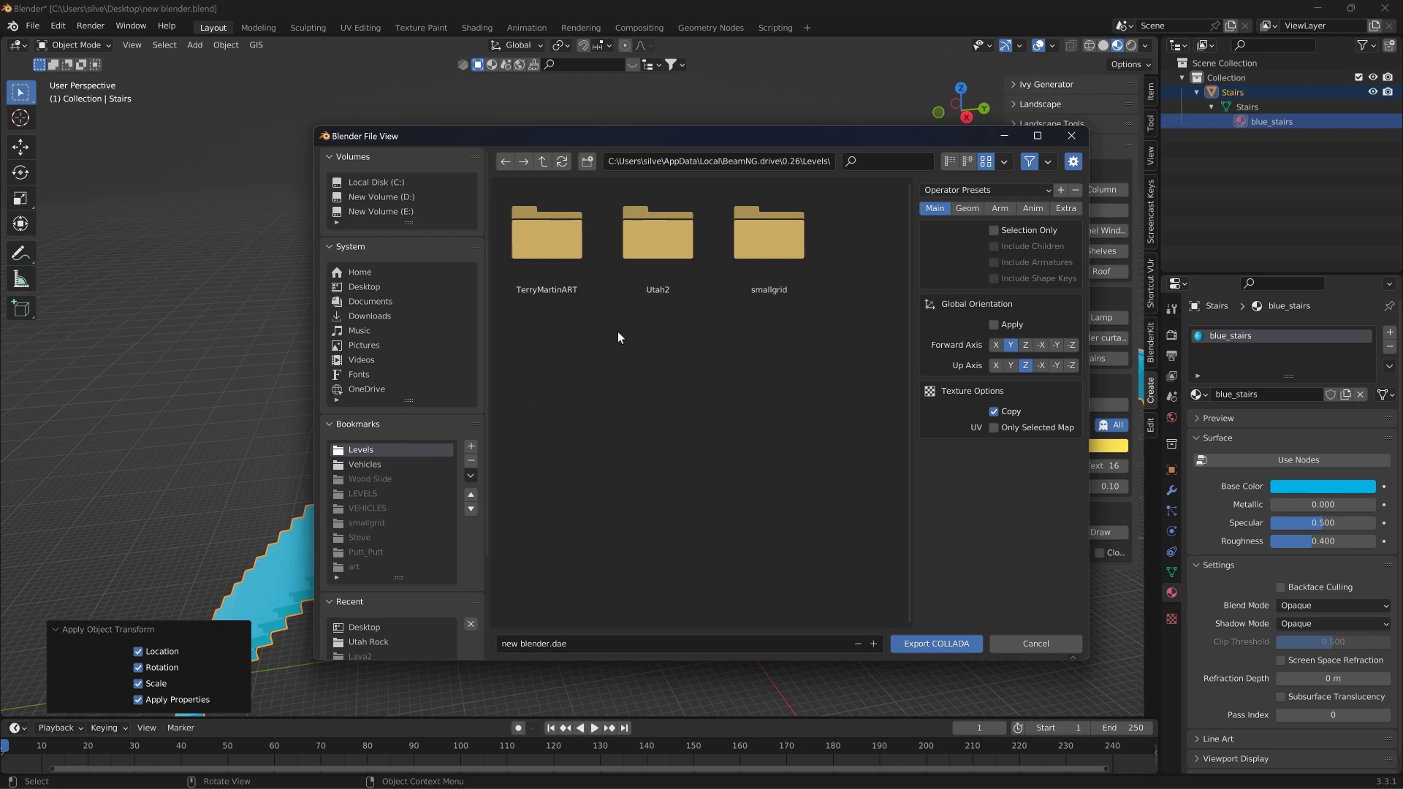
double_click(765, 260)
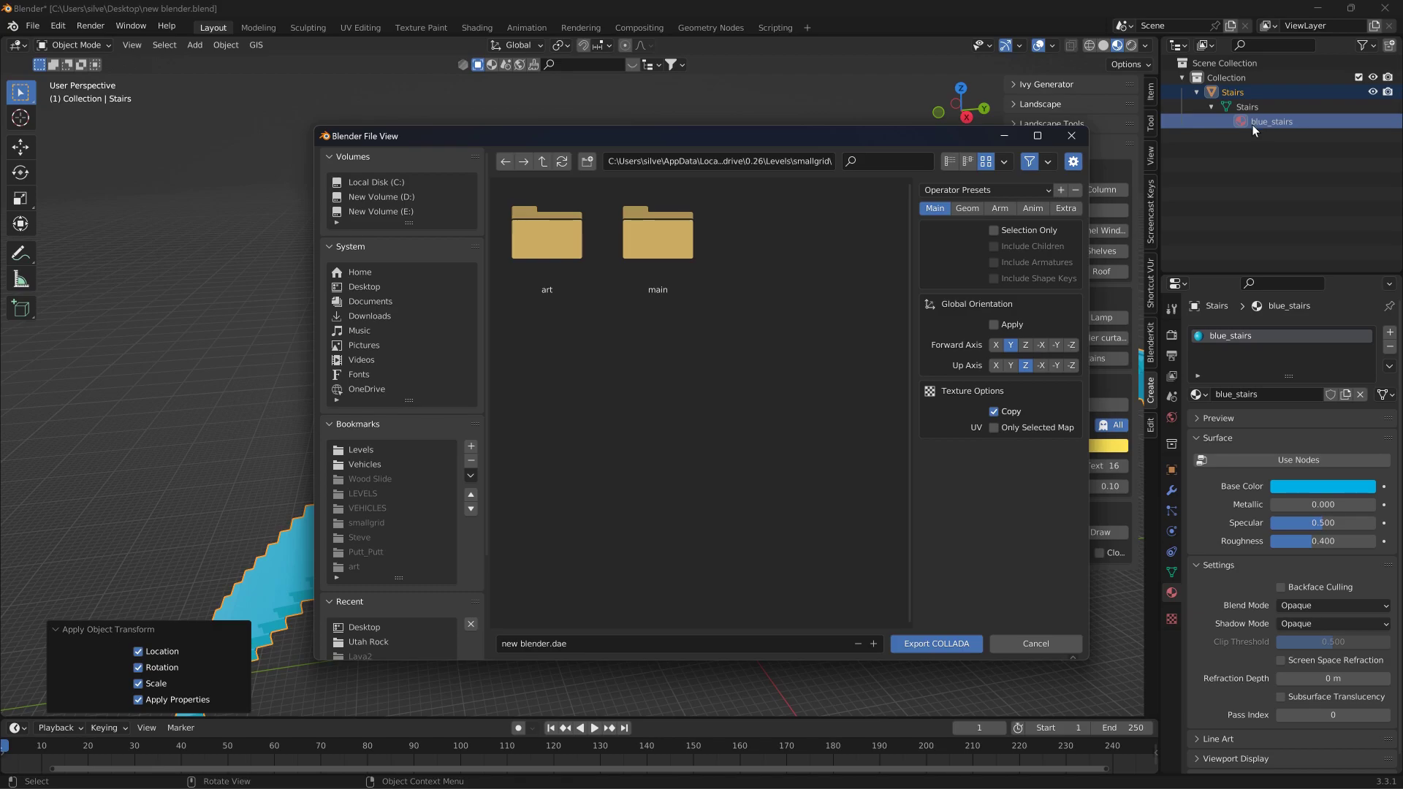
left_click(1004, 135)
Step: Enter Edit Mode on the stairs and box-select the vertices along their +X side
middle_click_drag(516, 323, 919, 191)
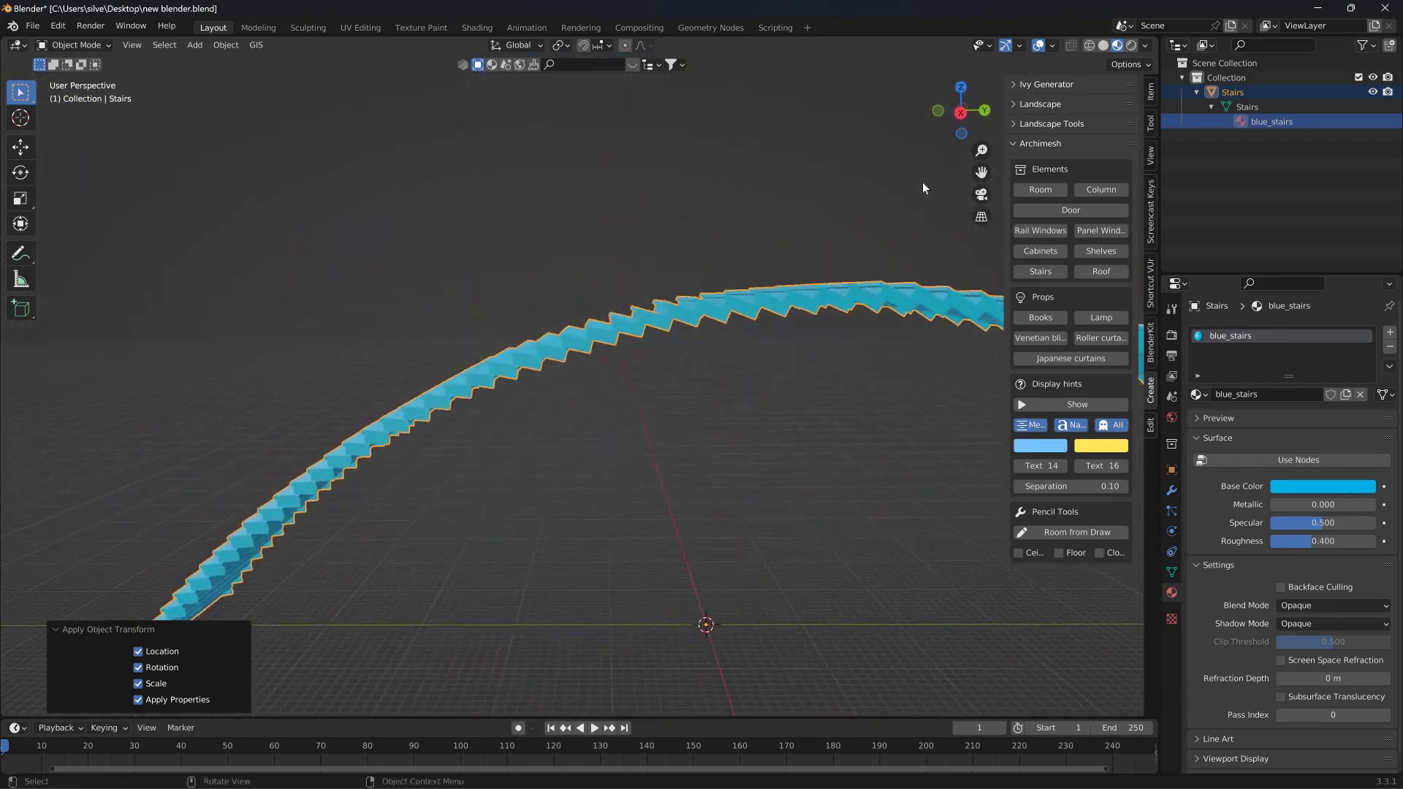
left_click(960, 112)
scroll(555, 230, "down", 3)
left_click(92, 48)
left_click(73, 76)
left_click_drag(1074, 560, 207, 304)
middle_click_drag(206, 304, 507, 256)
left_click(1052, 44)
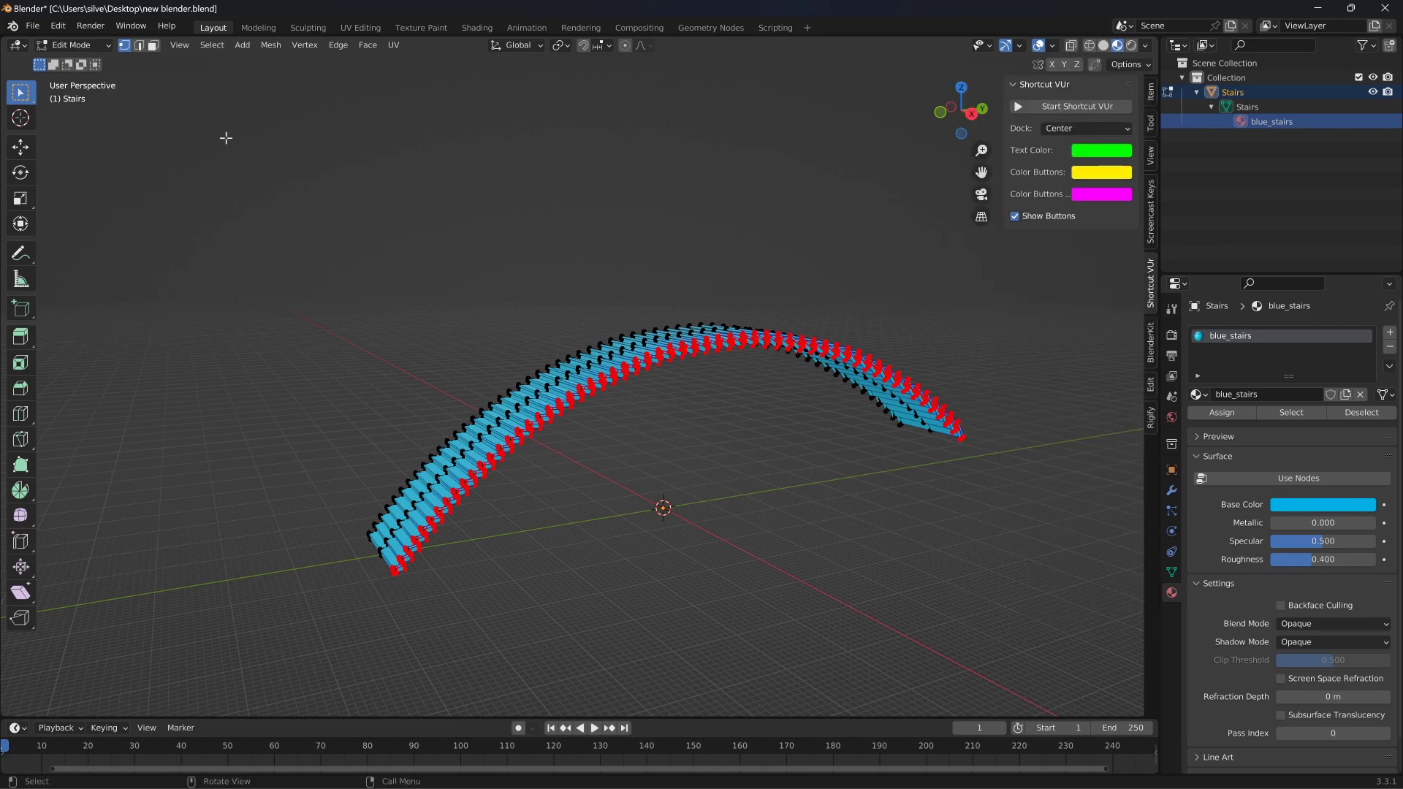
Step: Switch to face selection and select all the faces on the +X side of the stairs
left_click(153, 44)
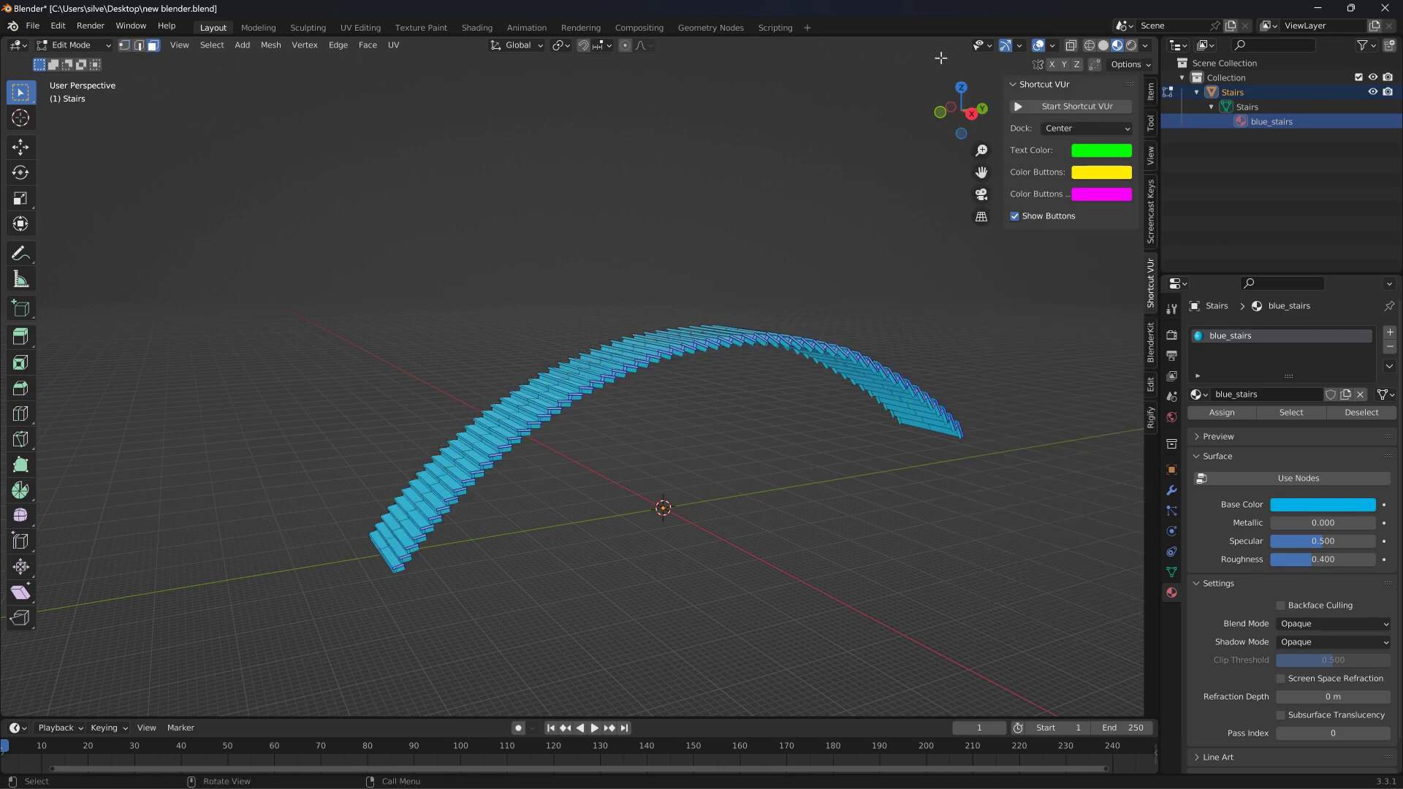
left_click(967, 106)
left_click_drag(248, 287, 1069, 537)
middle_click_drag(769, 300, 715, 267)
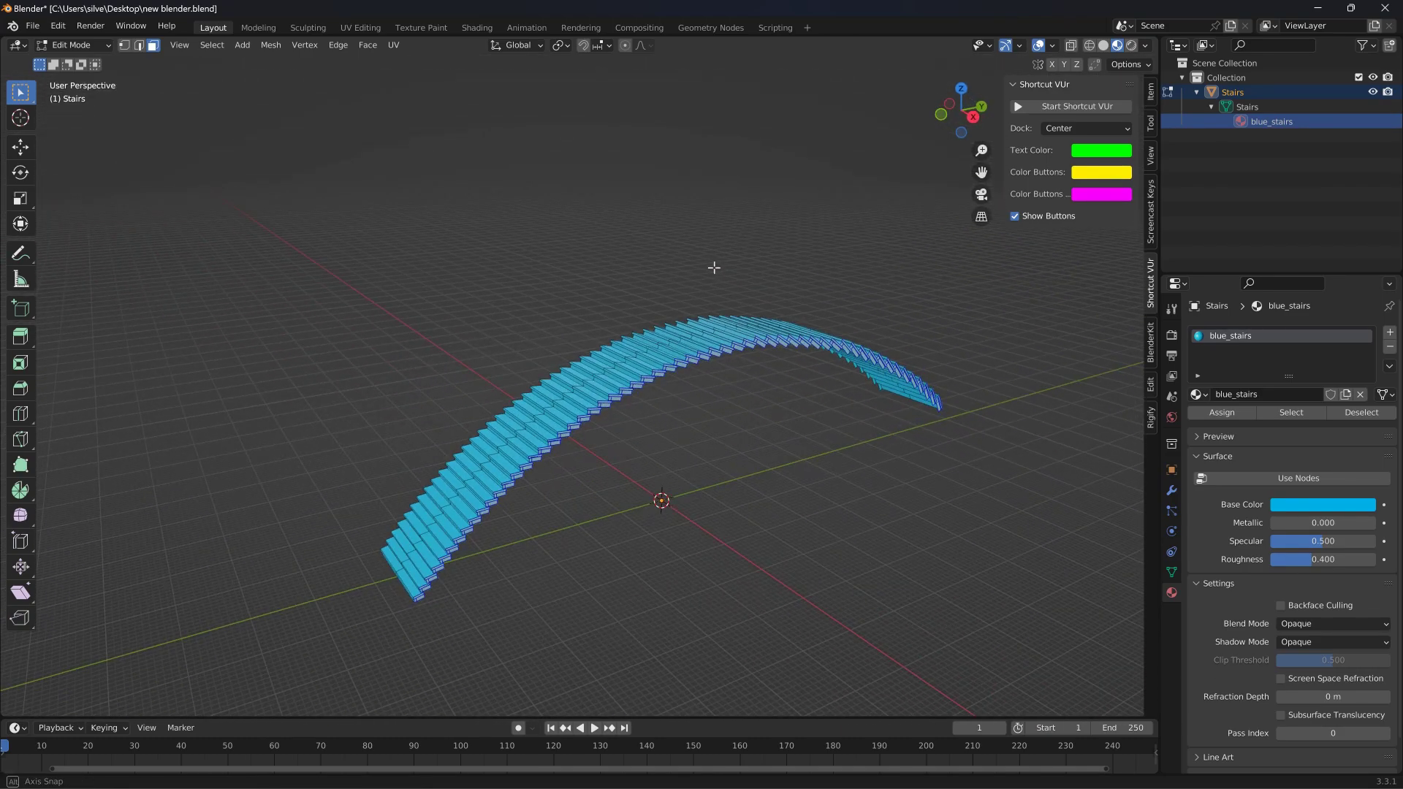
scroll(689, 317, "up", 5)
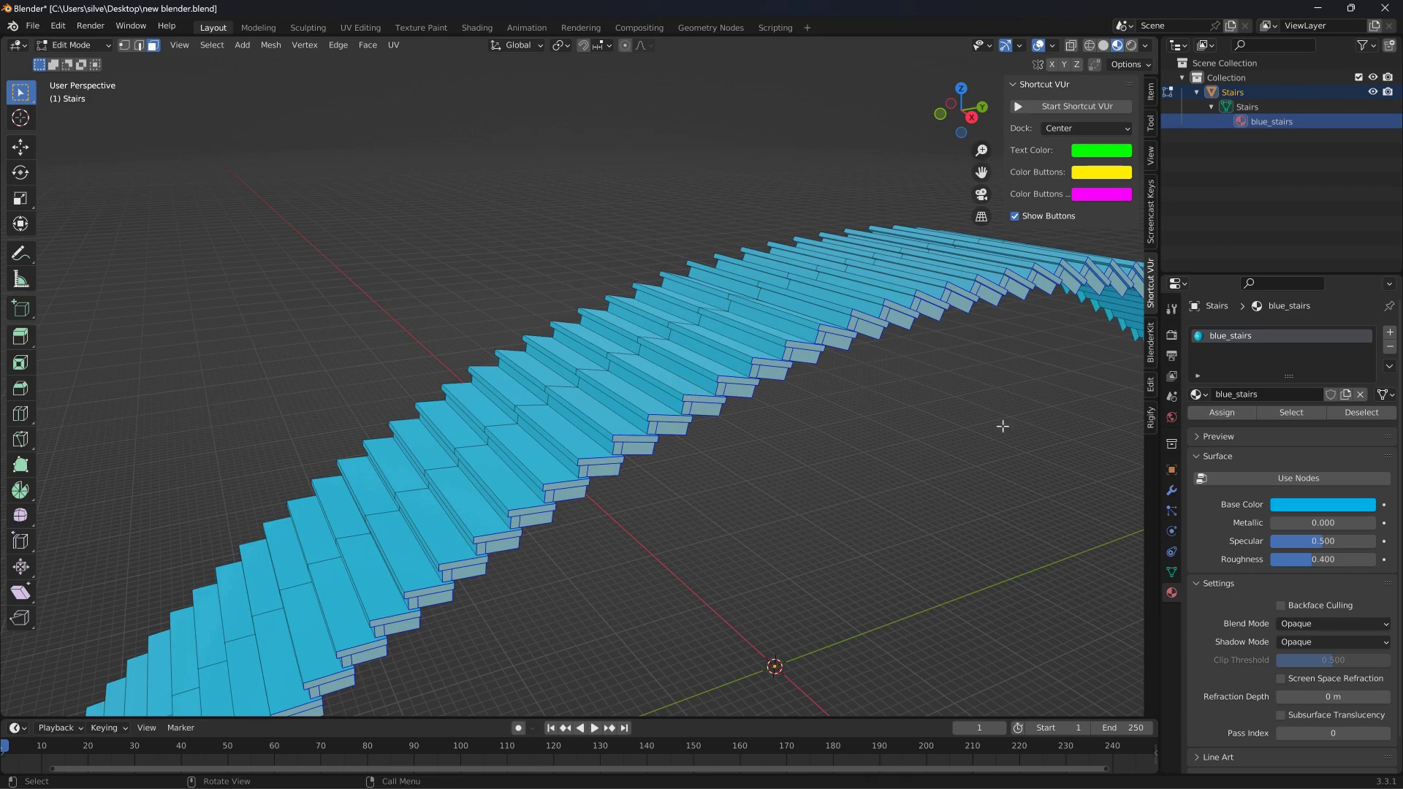
Step: Add a second material slot to the stairs and create a new material named side_stairs in it
left_click(1390, 332)
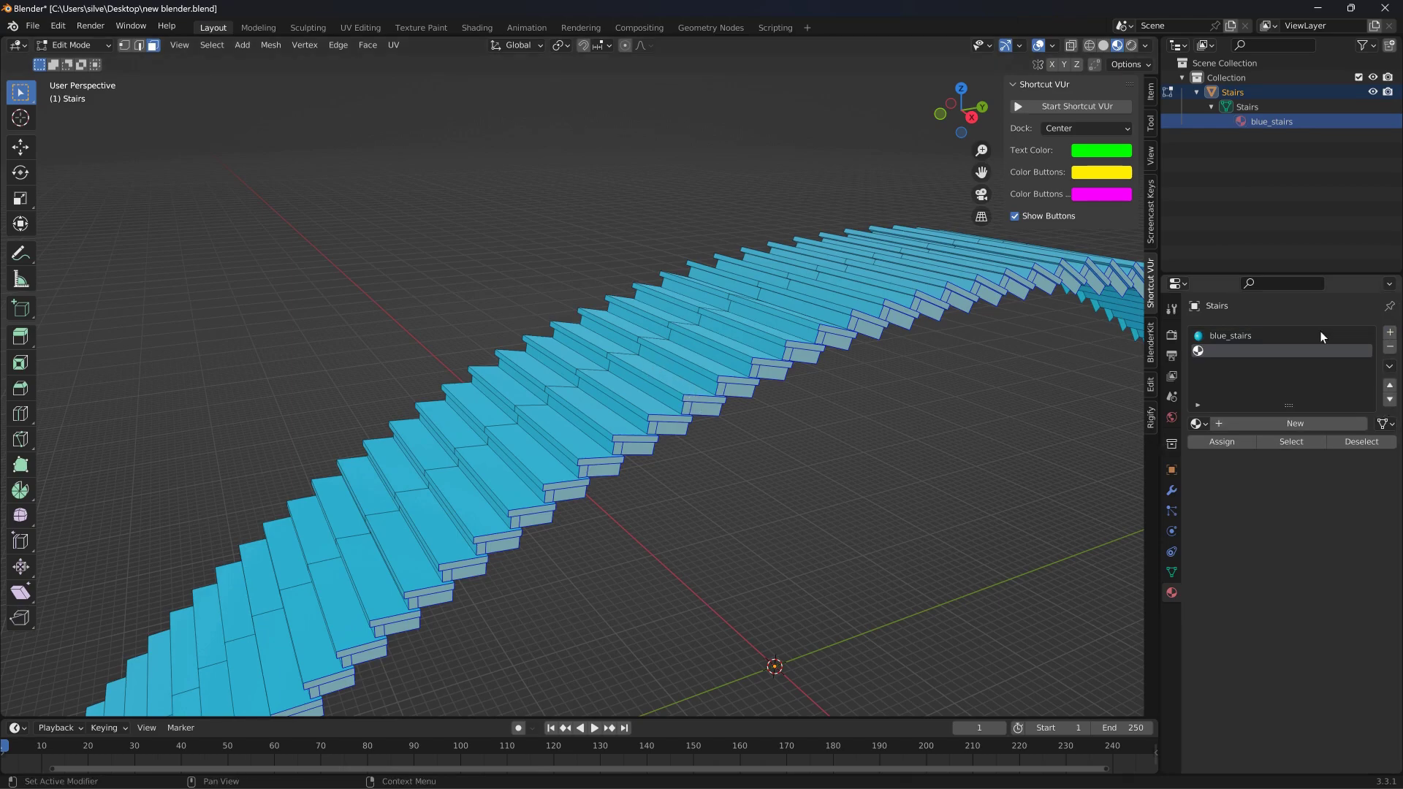
left_click(1266, 423)
left_click(1265, 423)
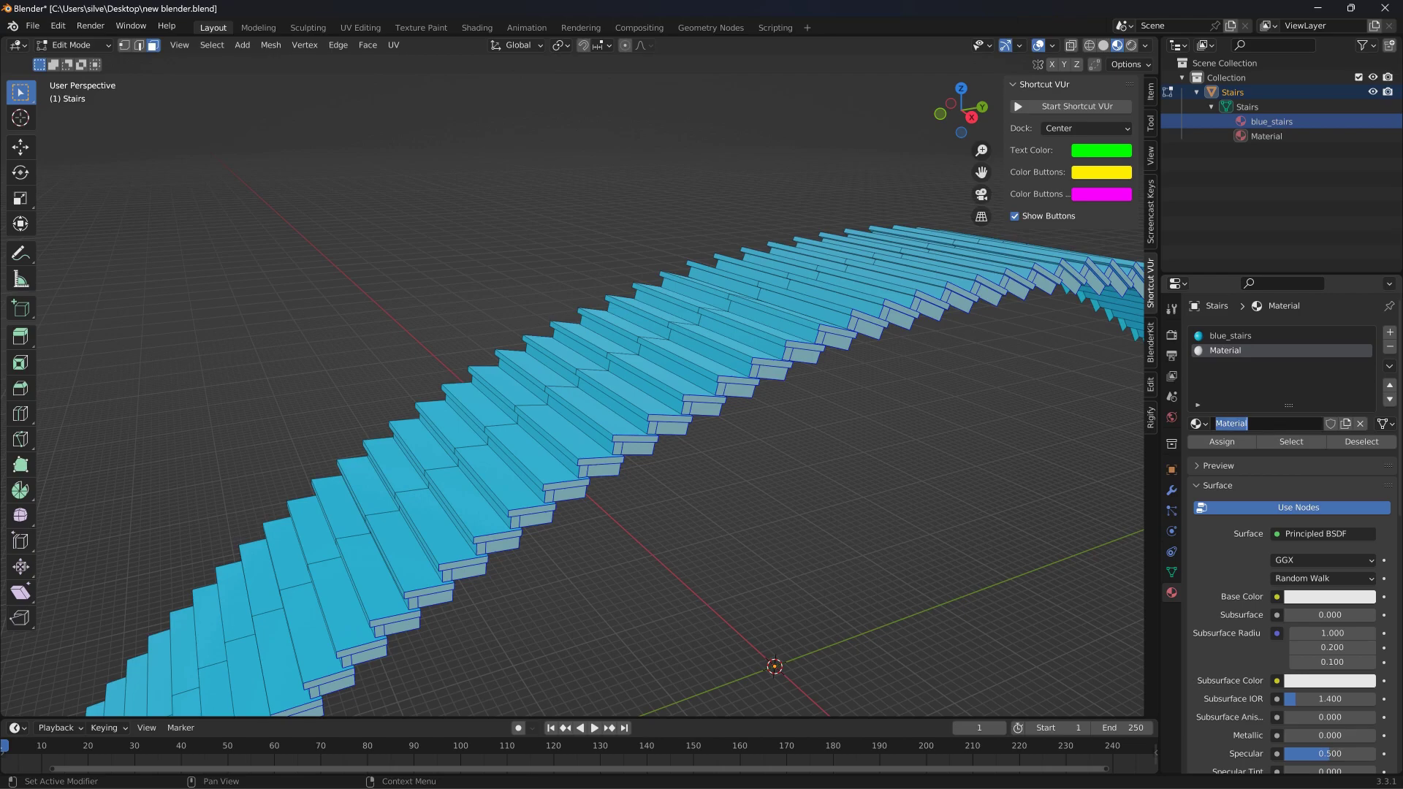
type("sstai")
key("BackSpace")
key("BackSpace")
key("BackSpace")
key("BackSpace")
type("ide")
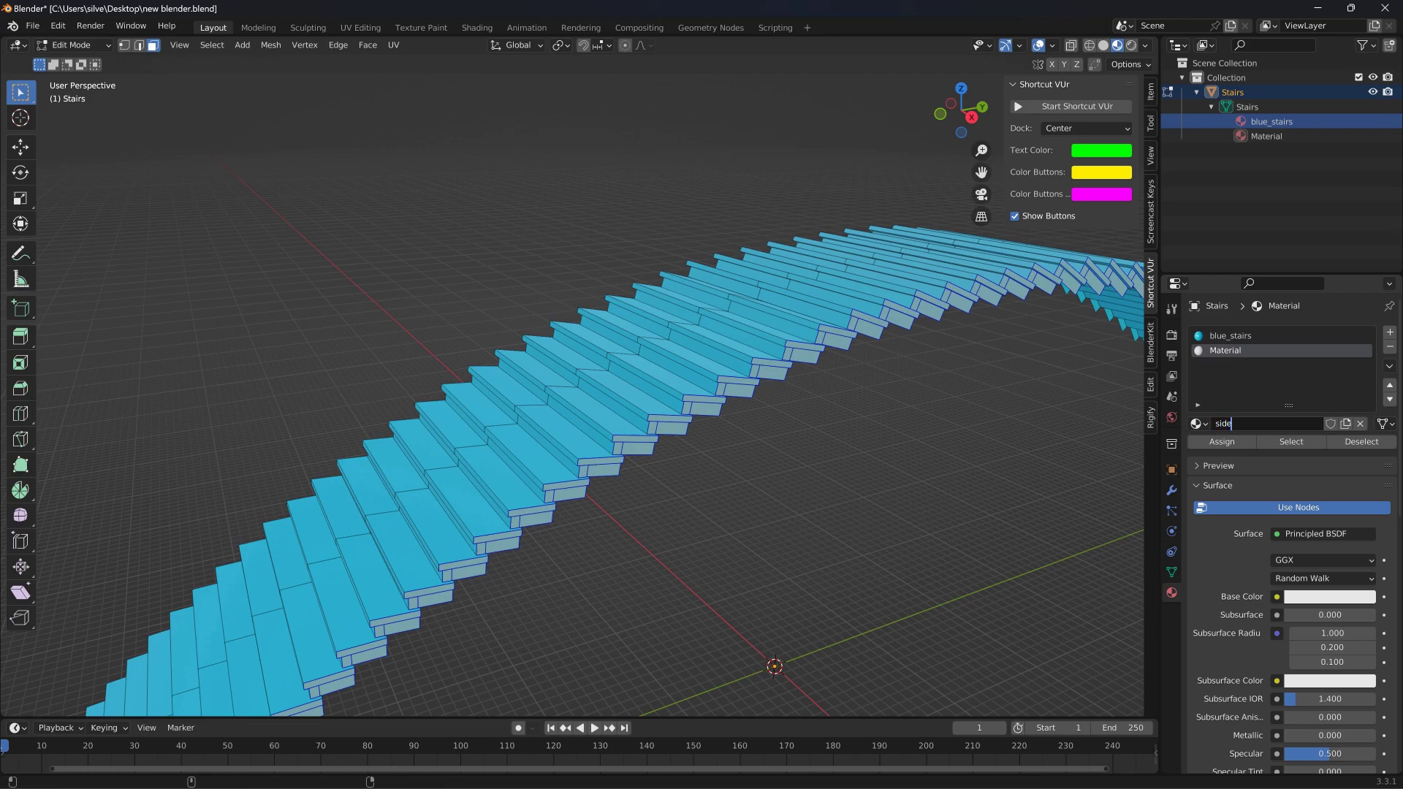
type("_stairs")
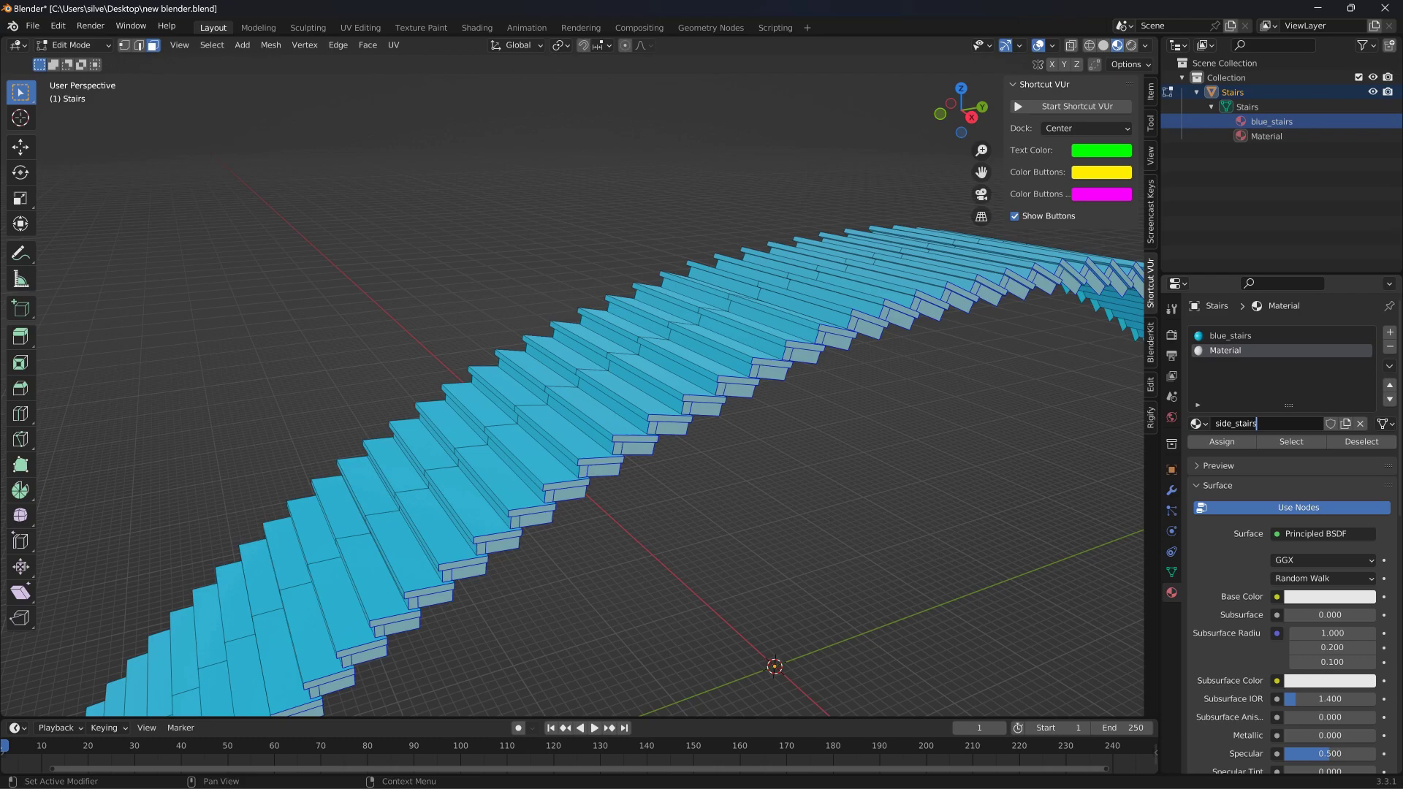
key("Return")
Step: Assign side_stairs to the selected side faces and set its base color to dark blue, HSV 0.673, 1.000, 0.121
left_click(1219, 444)
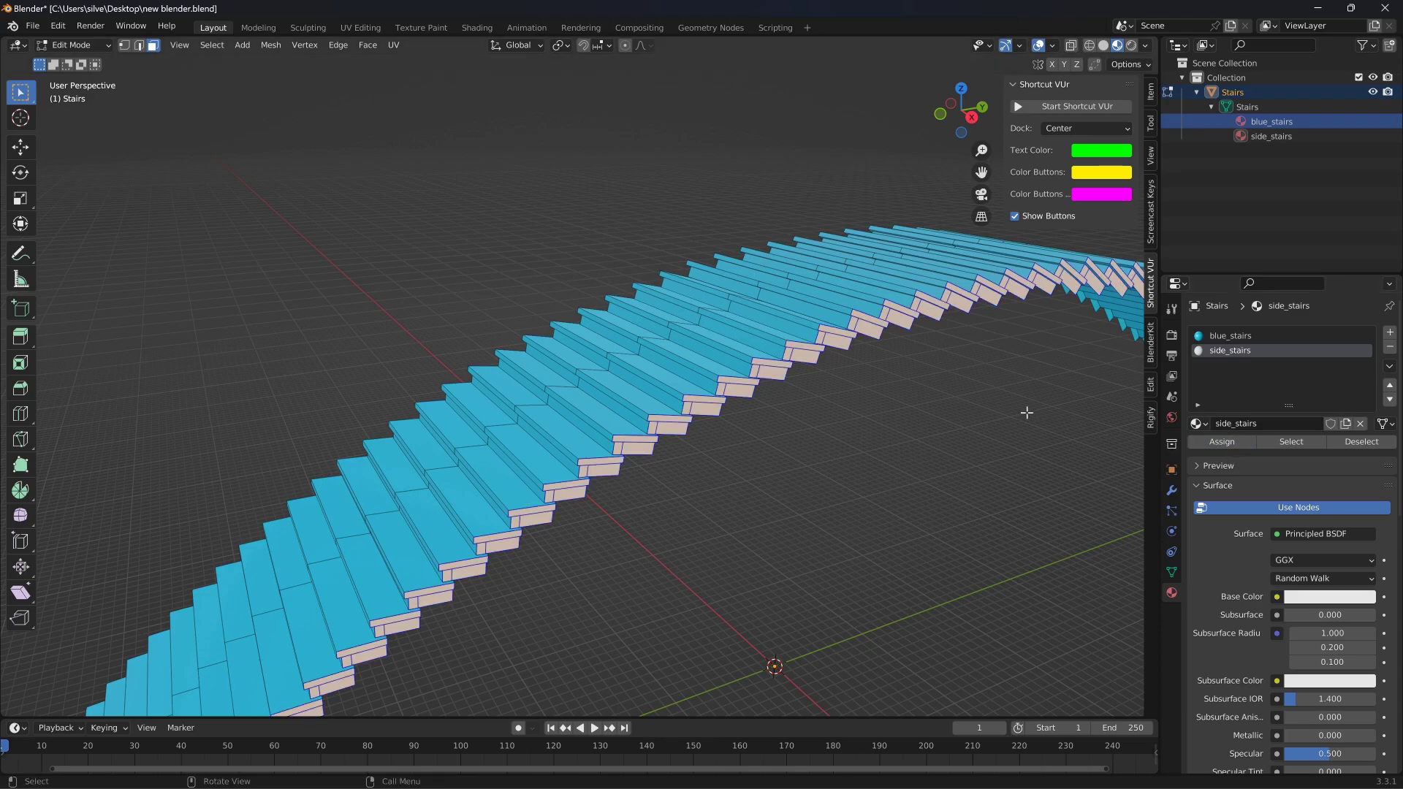
left_click(1317, 595)
mouse_move(1317, 463)
left_mouse_down()
mouse_move(1324, 407)
mouse_move(1349, 416)
mouse_move(1364, 453)
left_mouse_up()
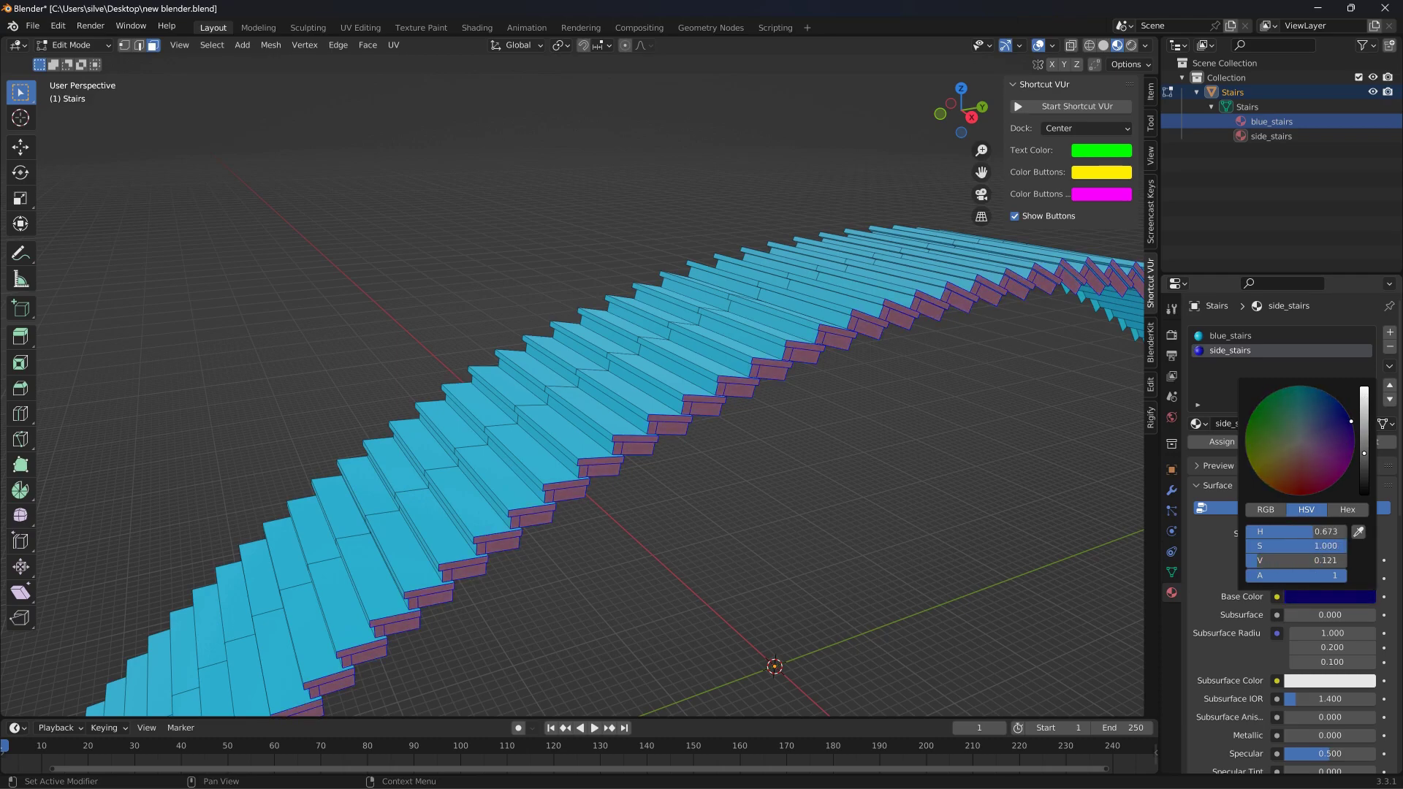
Step: Assign side_stairs to all the faces on the opposite side of the stairs and return to Object Mode
middle_click_drag(1002, 439, 989, 470)
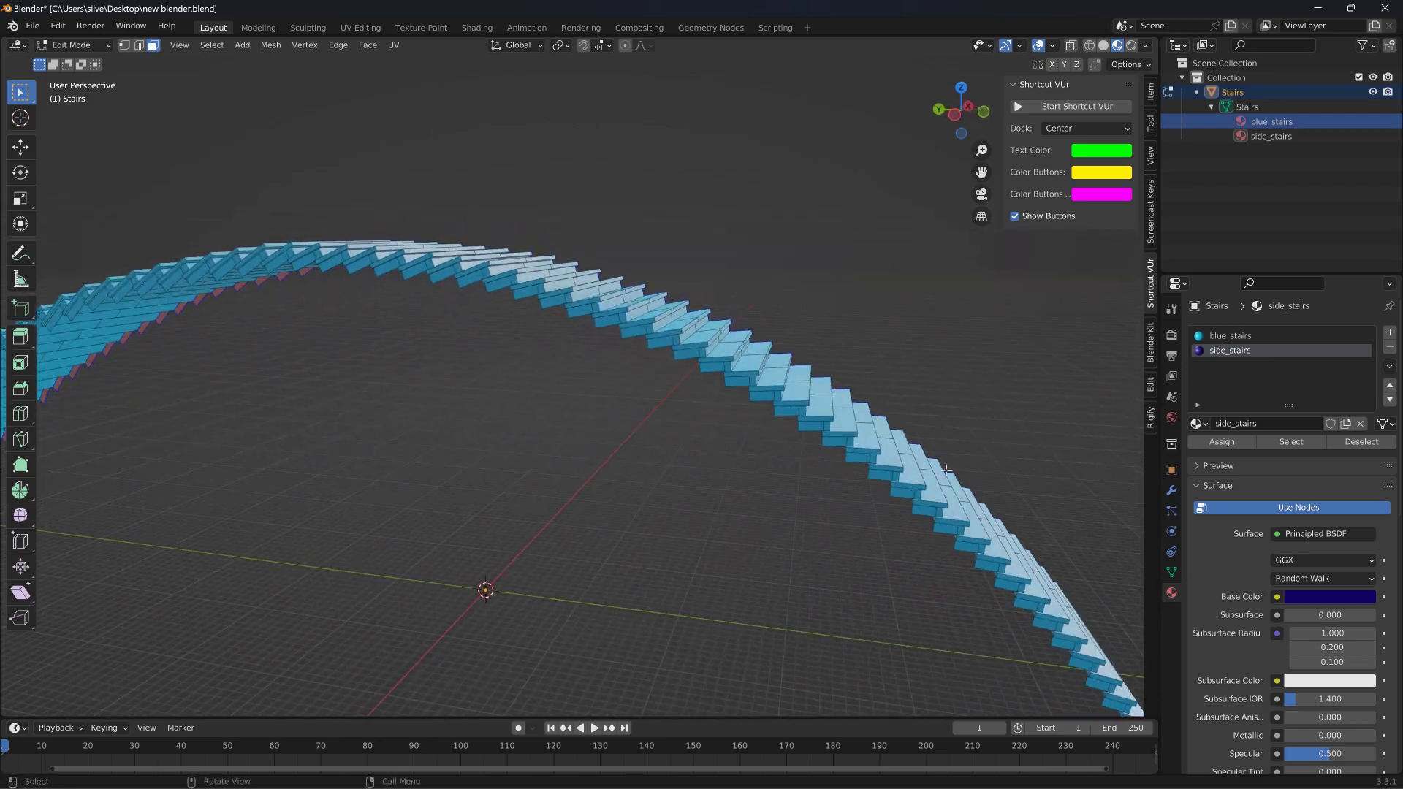
left_click(958, 117)
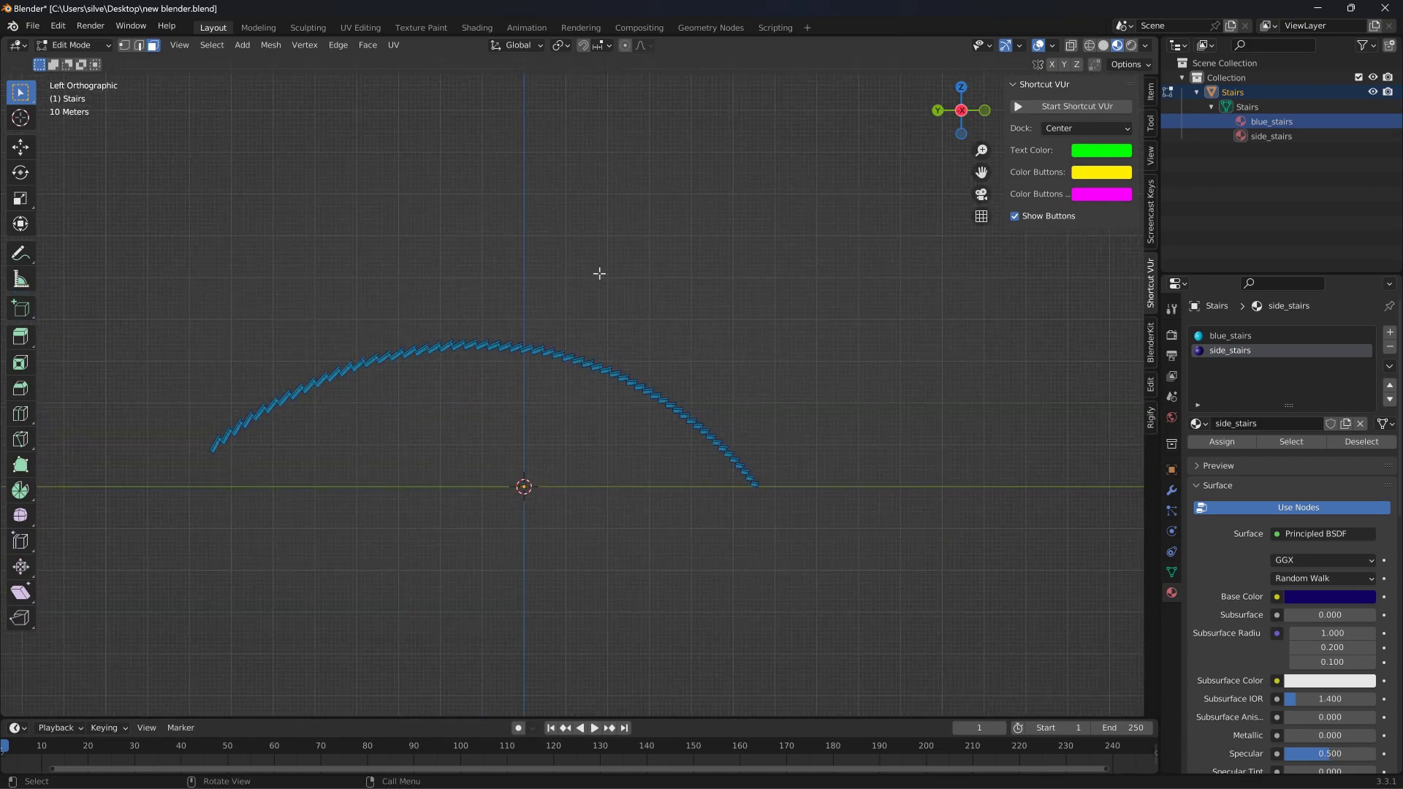
left_click_drag(760, 522, 253, 283)
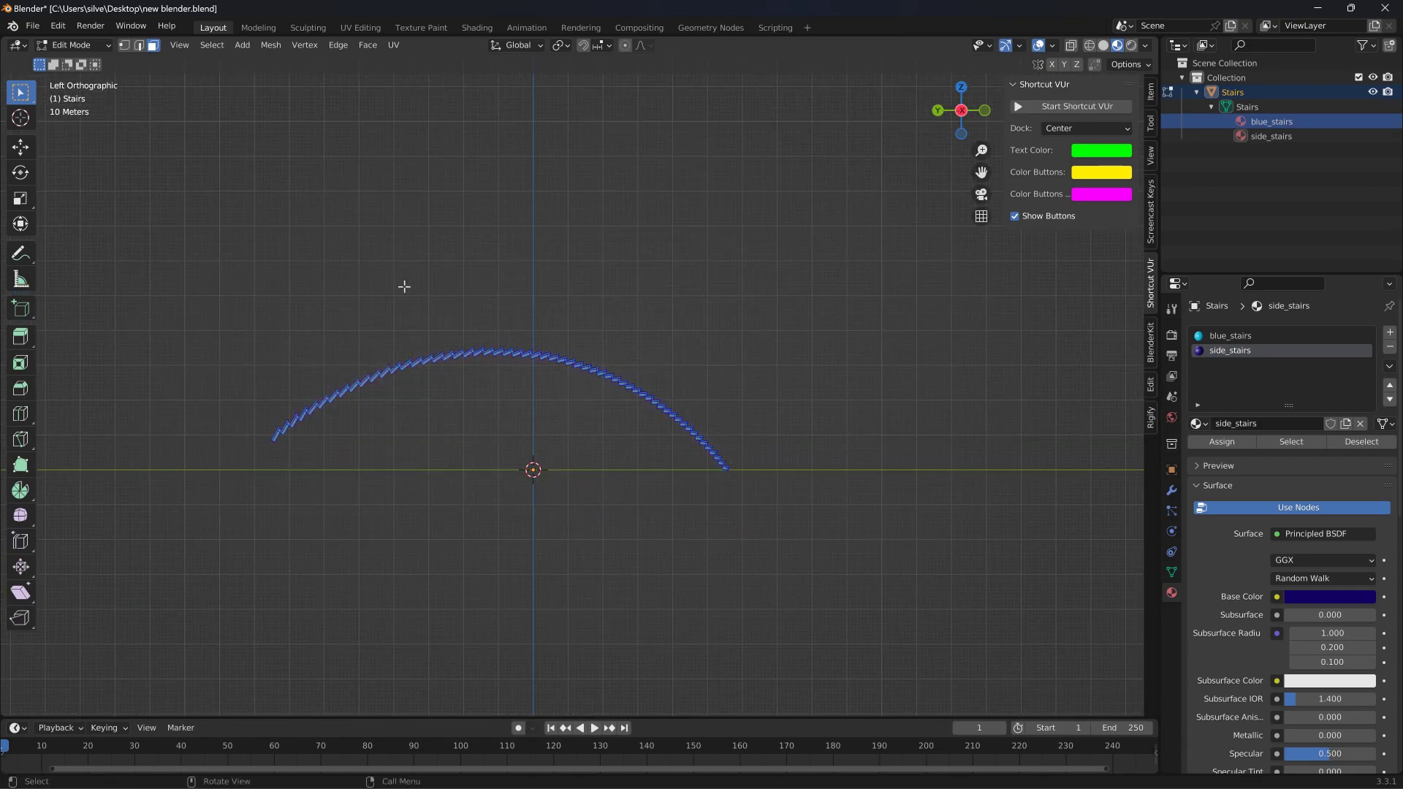
left_click(1238, 440)
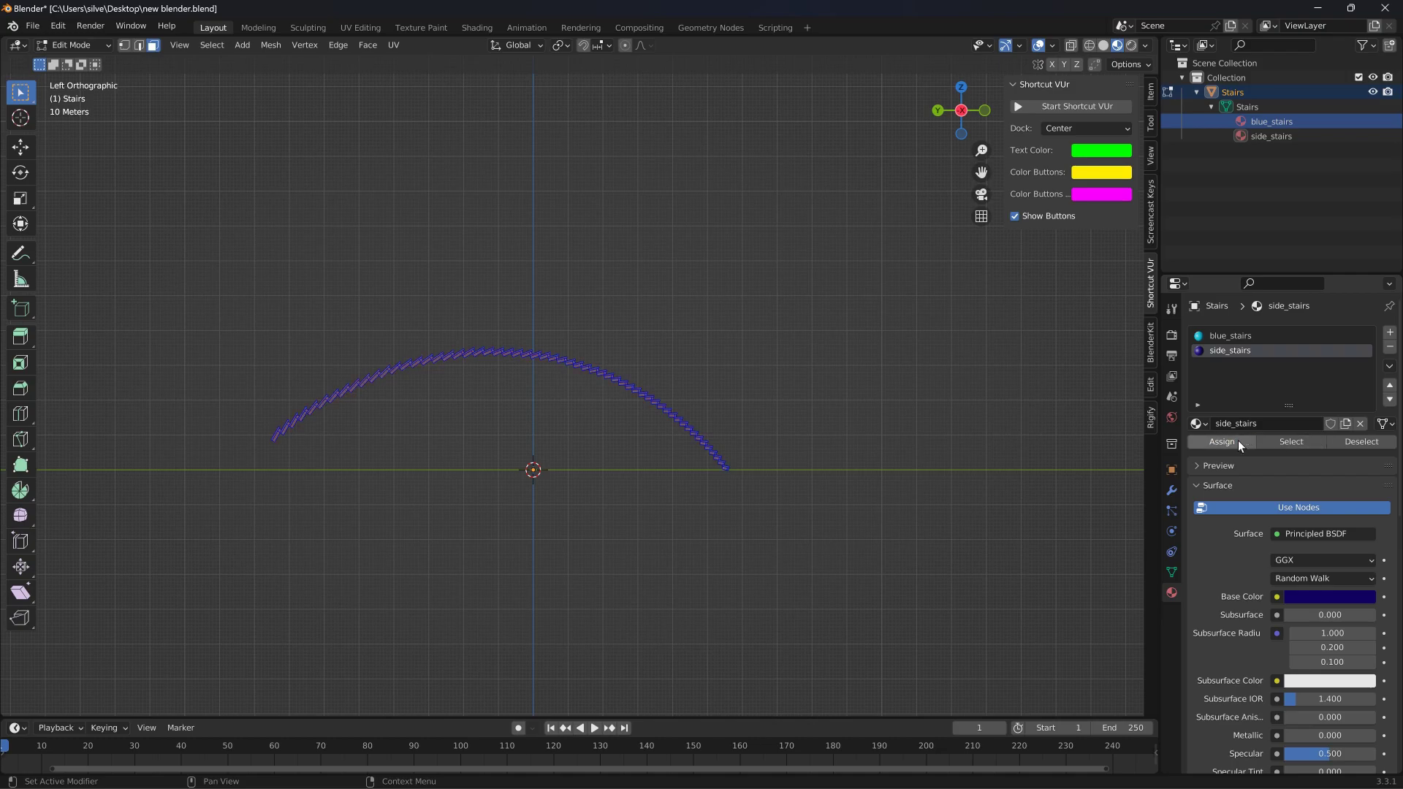
middle_click_drag(905, 416, 44, 219)
left_click(62, 44)
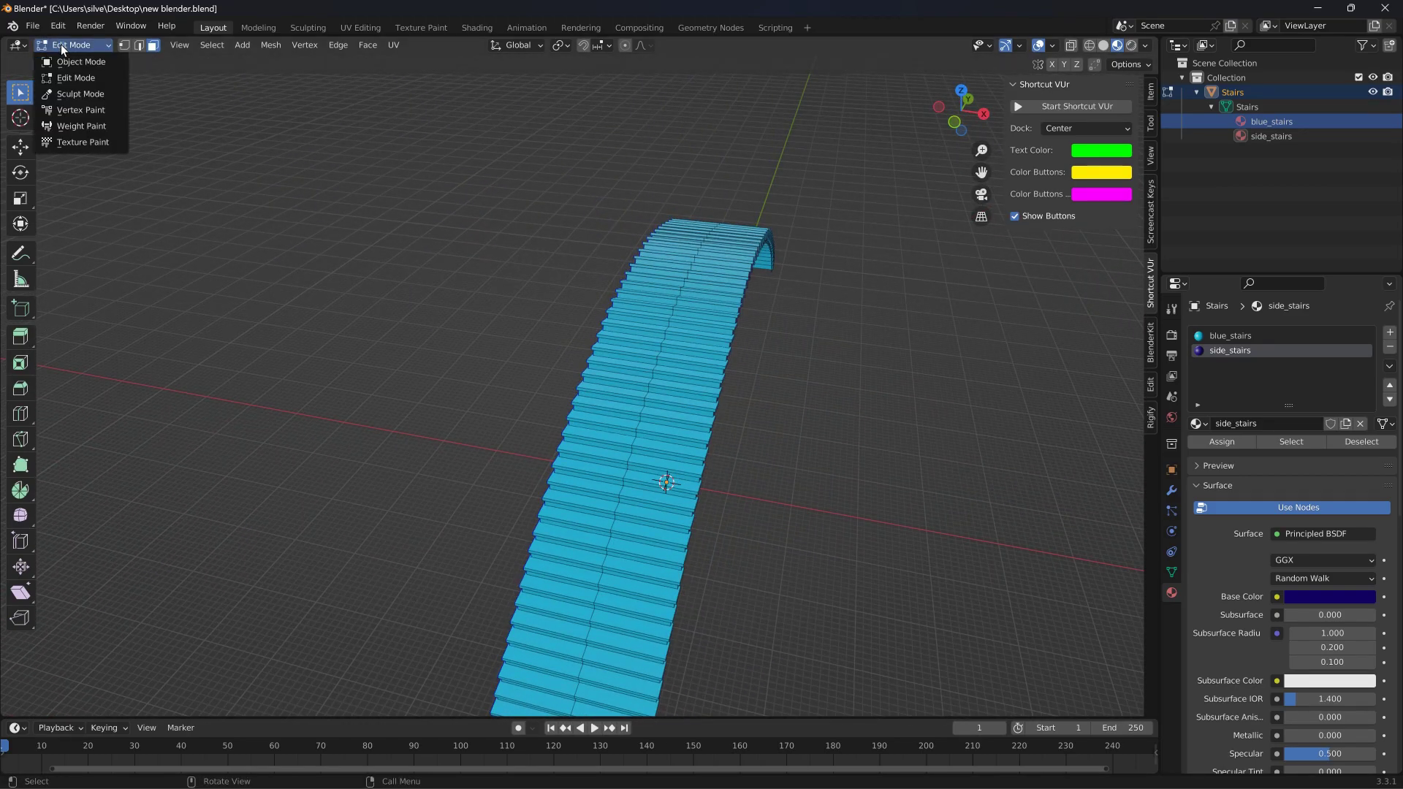
left_click(73, 61)
Step: Start a Collada export of the stairs and browse to the art folder of BeamNG's smallgrid level
left_click(32, 26)
mouse_move(60, 239)
left_click(213, 239)
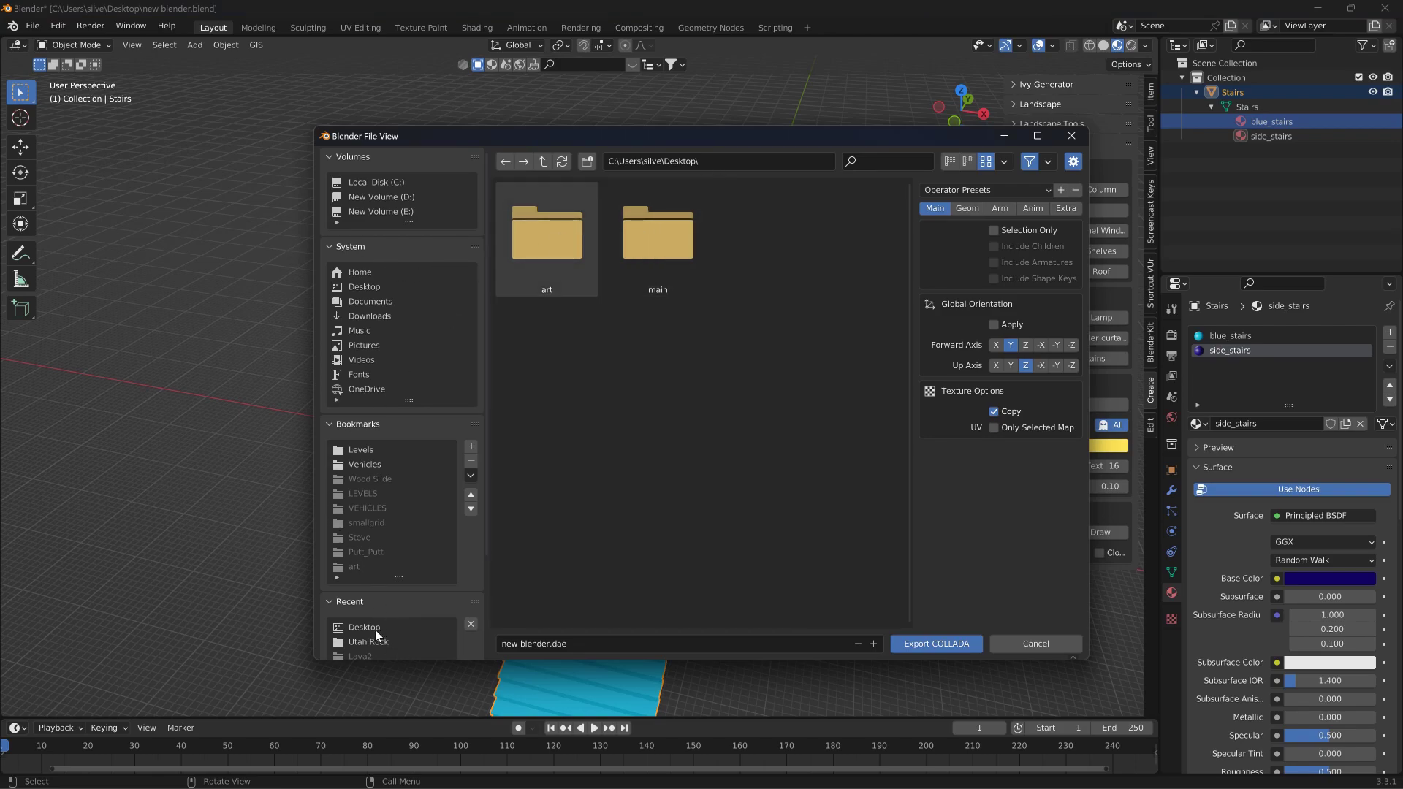
left_click(359, 451)
left_click(760, 247)
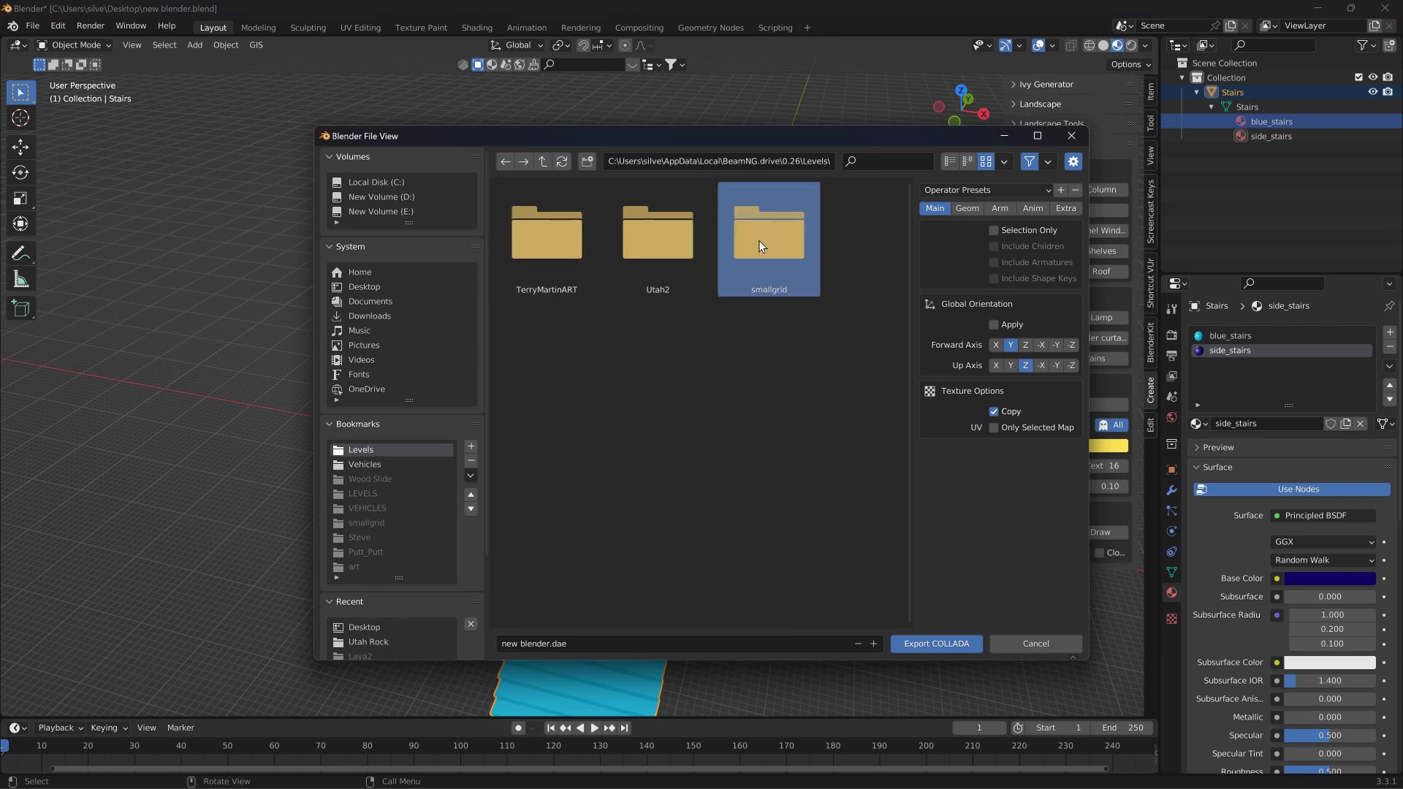
double_click(760, 246)
left_click(589, 250)
double_click(589, 250)
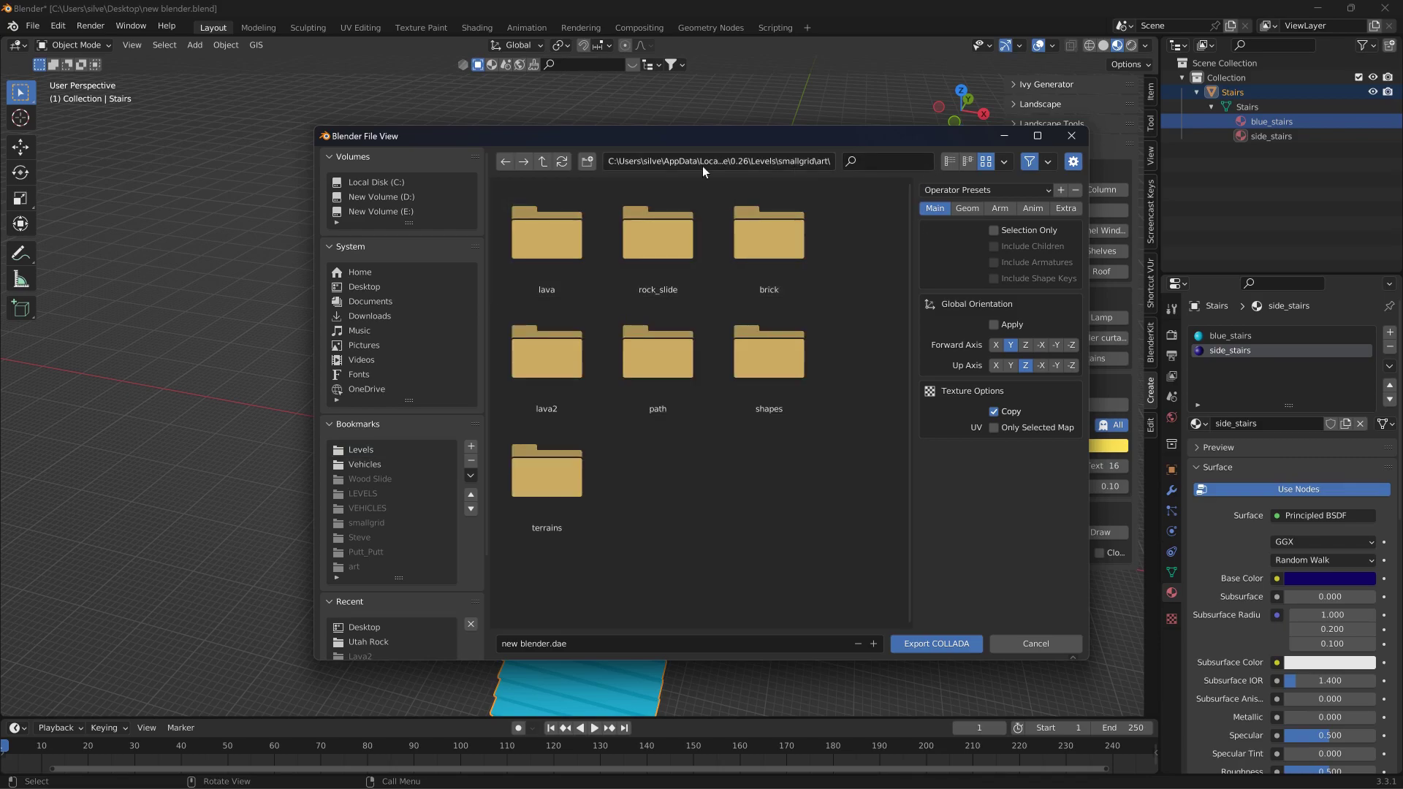
Step: Create a folder named Blue_Stairs in the art folder and open it as the export destination
left_click(589, 162)
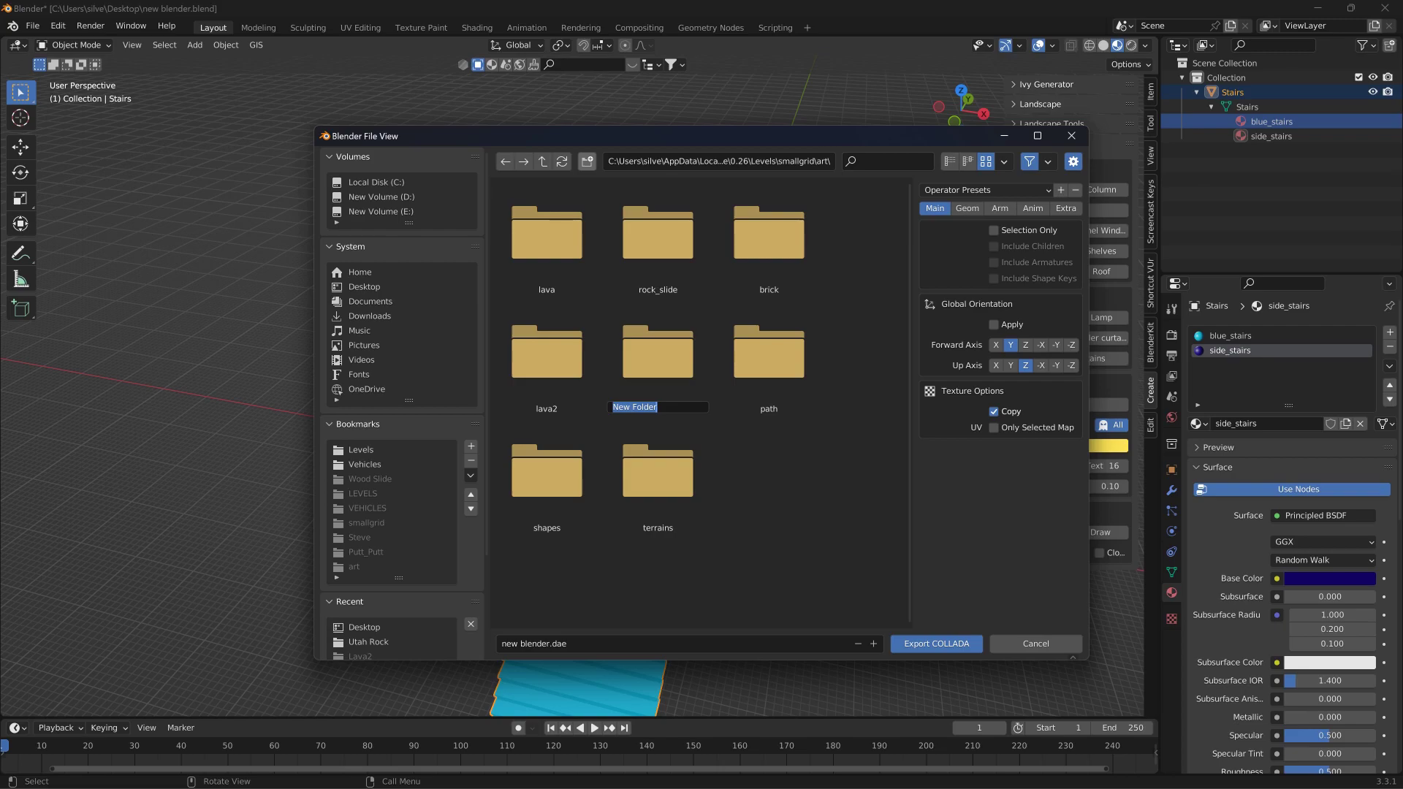
type("Blue")
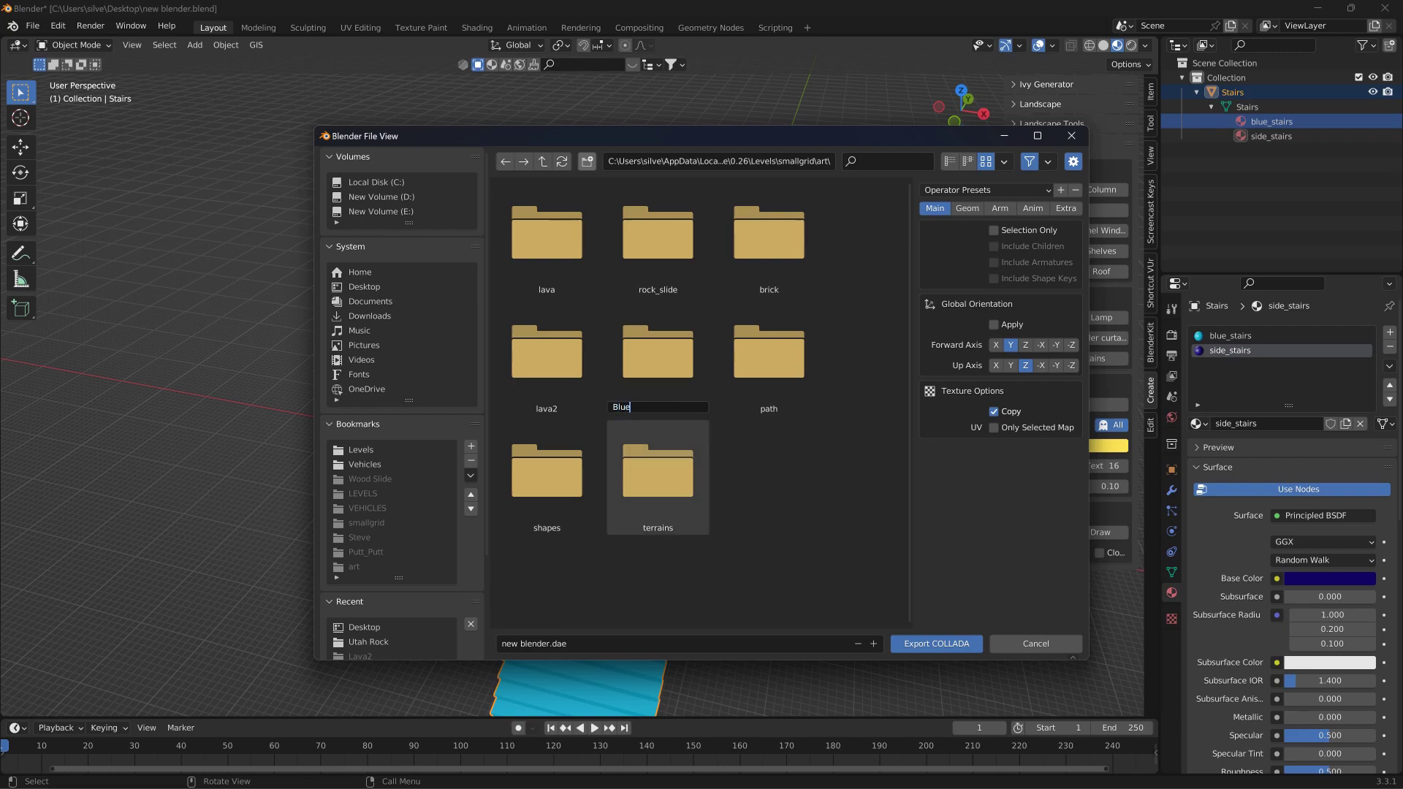
type("_Stairs")
key("Return")
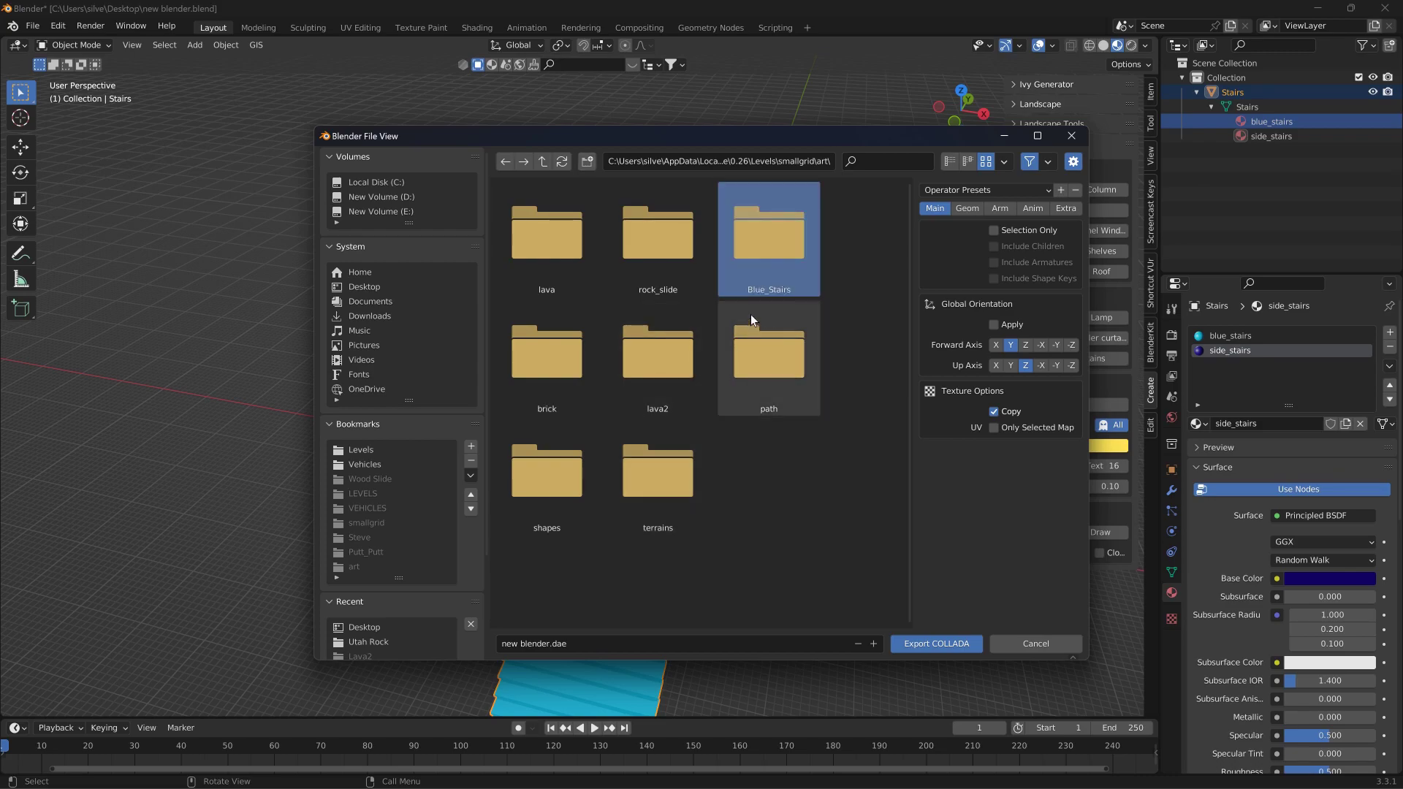
left_click(776, 244)
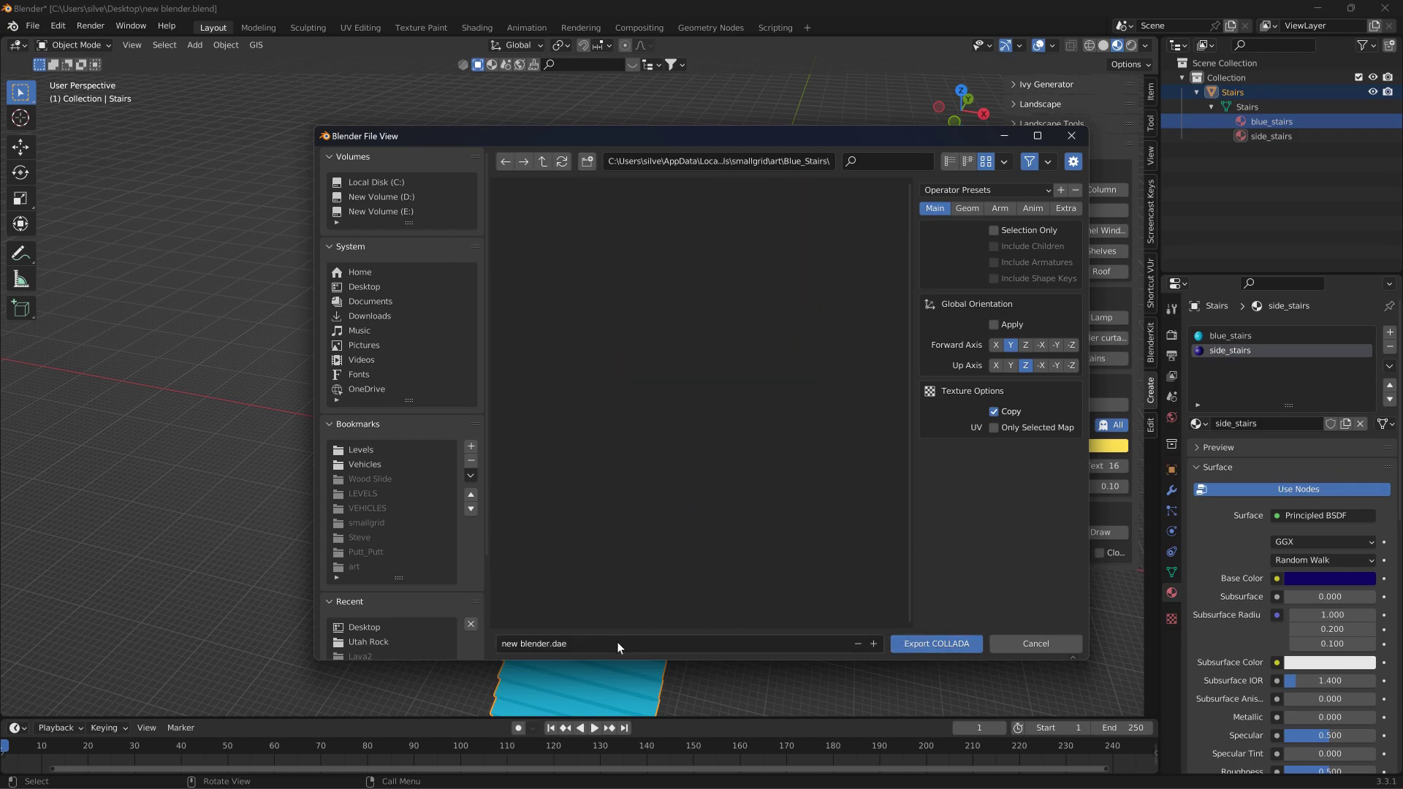
Step: Name the Collada file blue and export the stairs into the Blue_Stairs folder
left_click(594, 645)
type("blue")
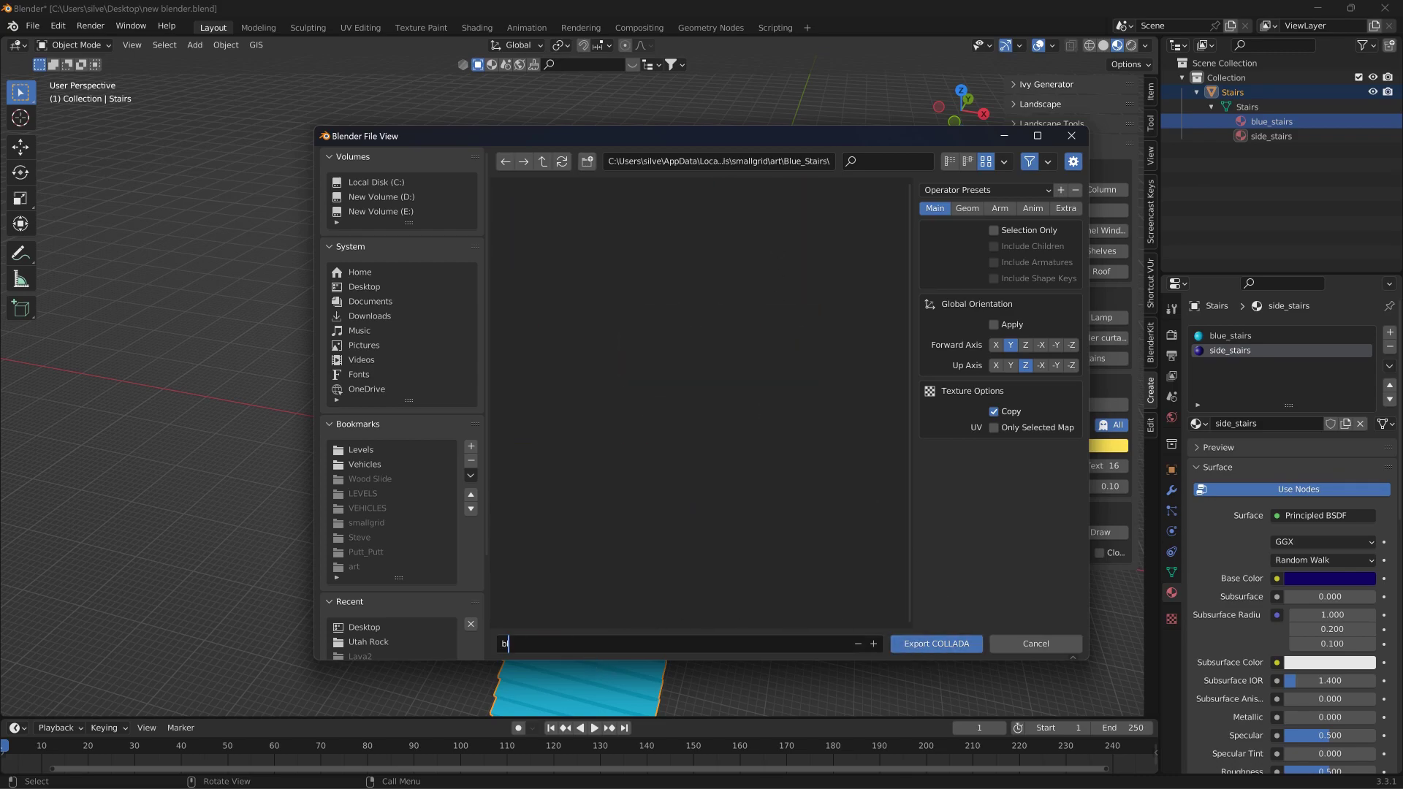
left_click(910, 645)
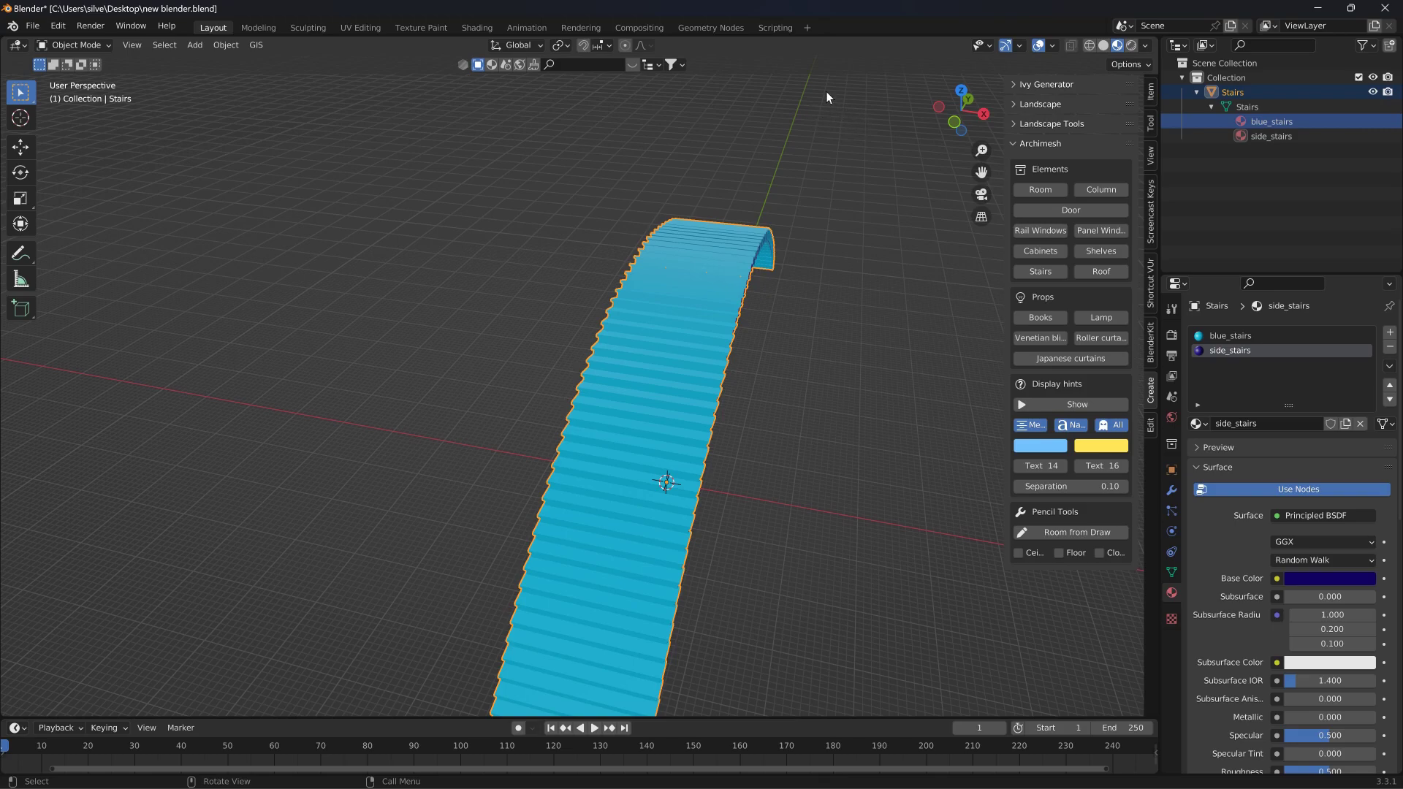
Step: Rename the stairs object to Stairs2 and its blue_stairs material to green_stairs
double_click(1239, 91)
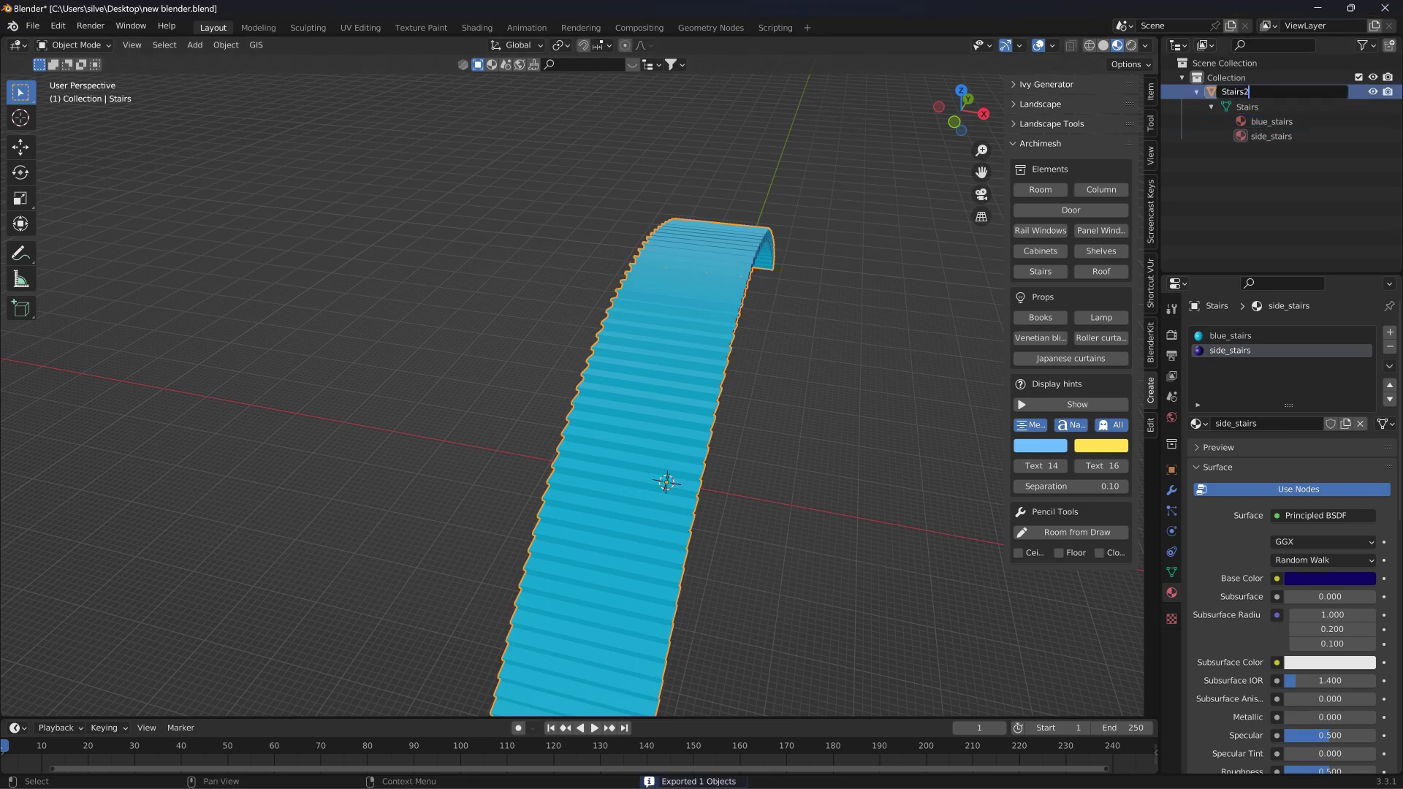
key("Return")
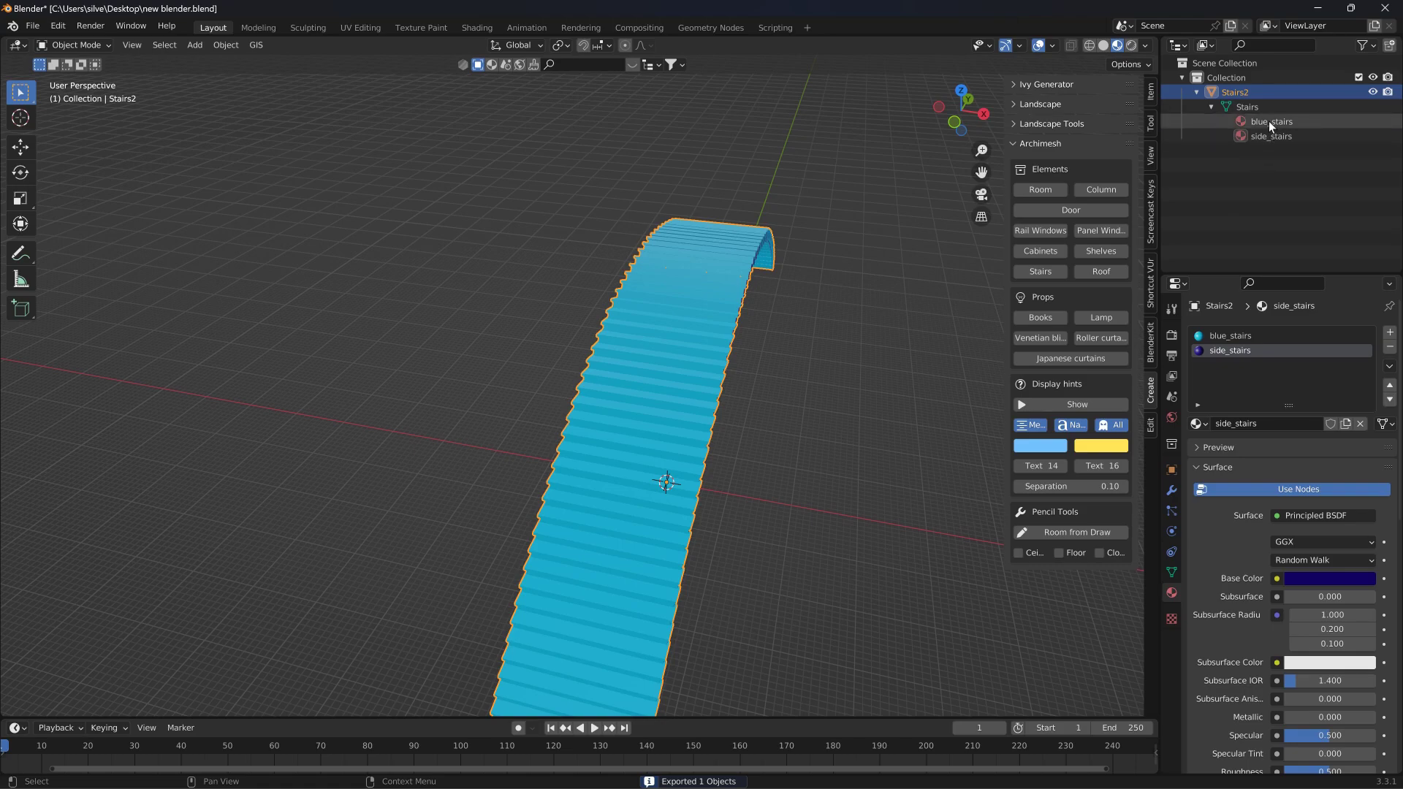
left_click(1267, 121)
double_click(1267, 121)
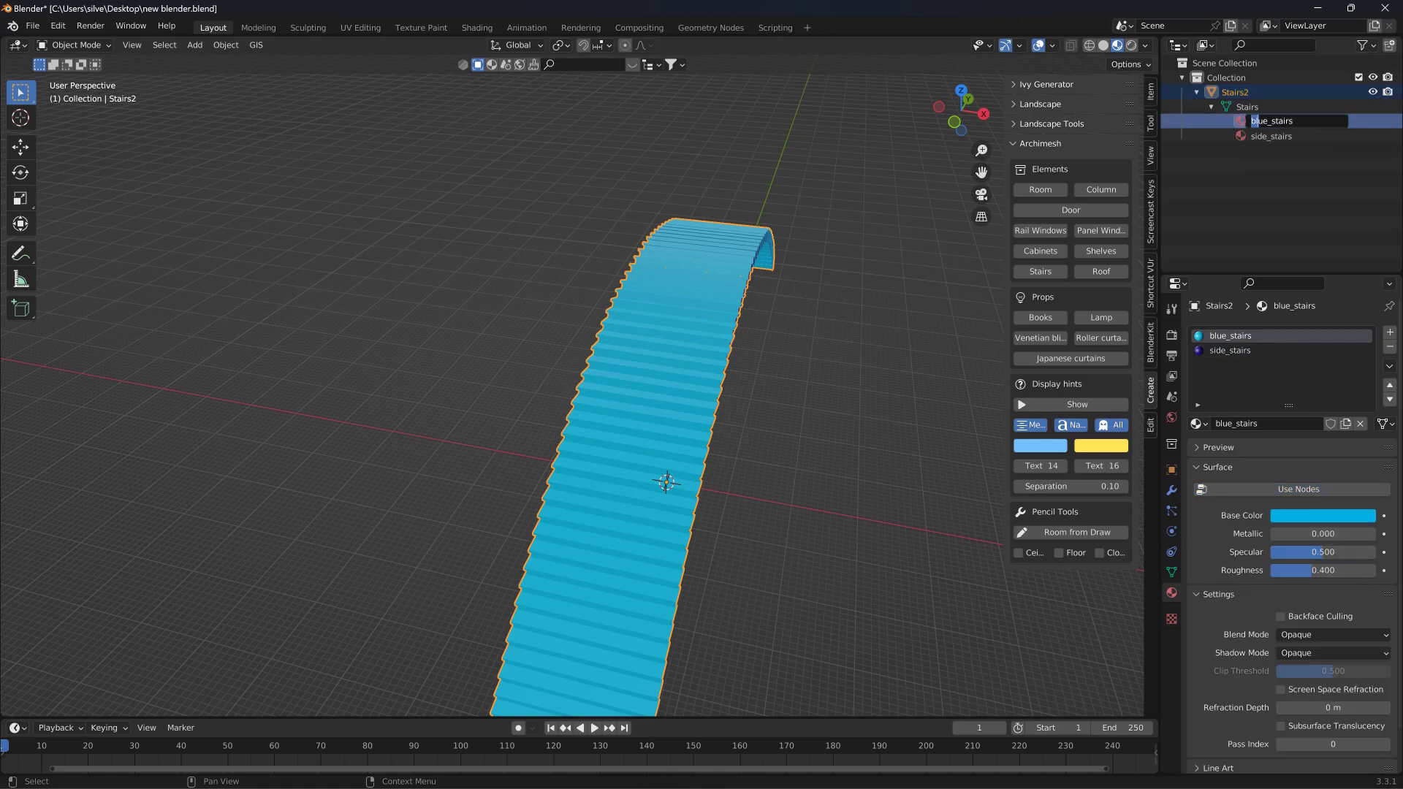
left_click_drag(1260, 120, 1269, 121)
type("green")
key("Return")
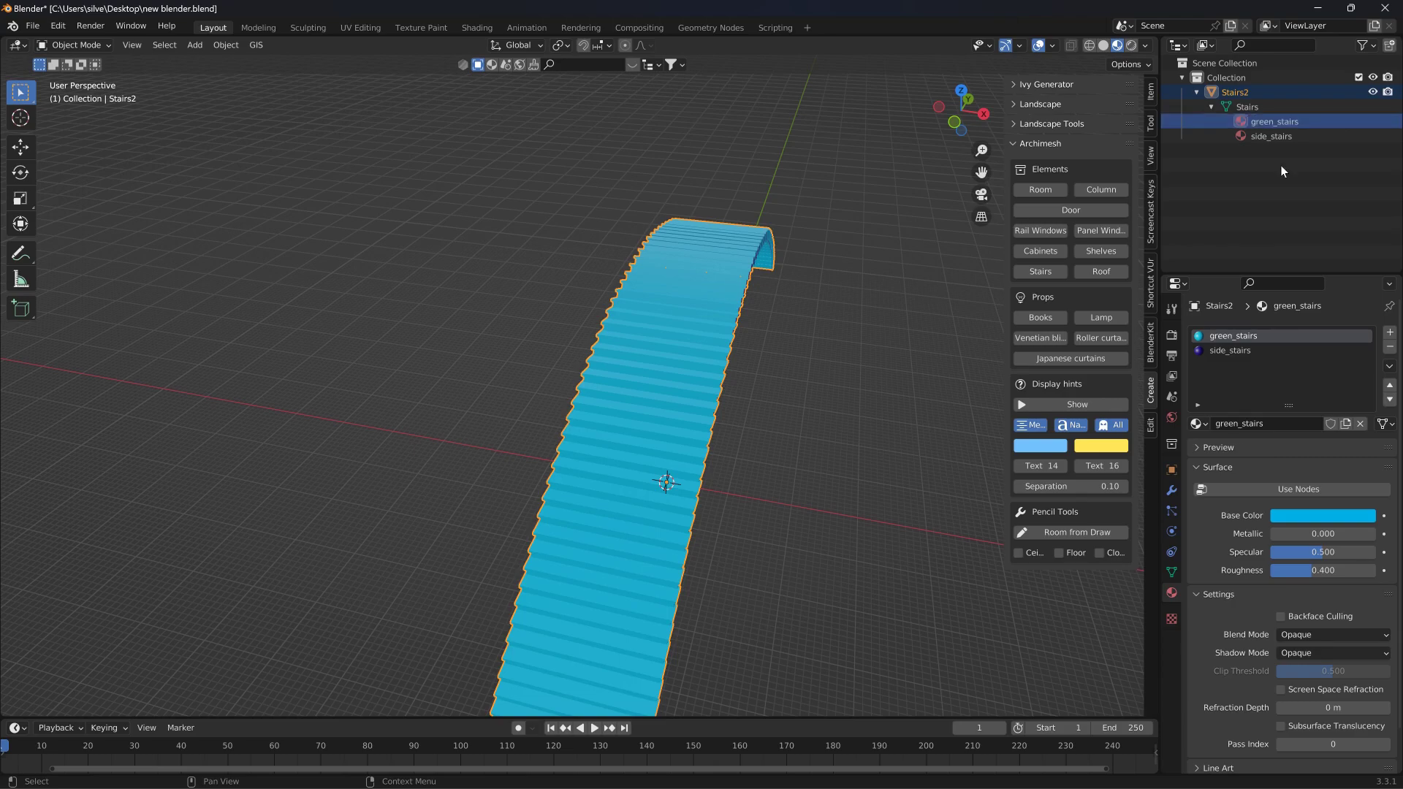
Step: Set the base color of green_stairs to bright green, HSV 0.334, 1.000, 0.800
middle_click_drag(874, 255, 855, 242)
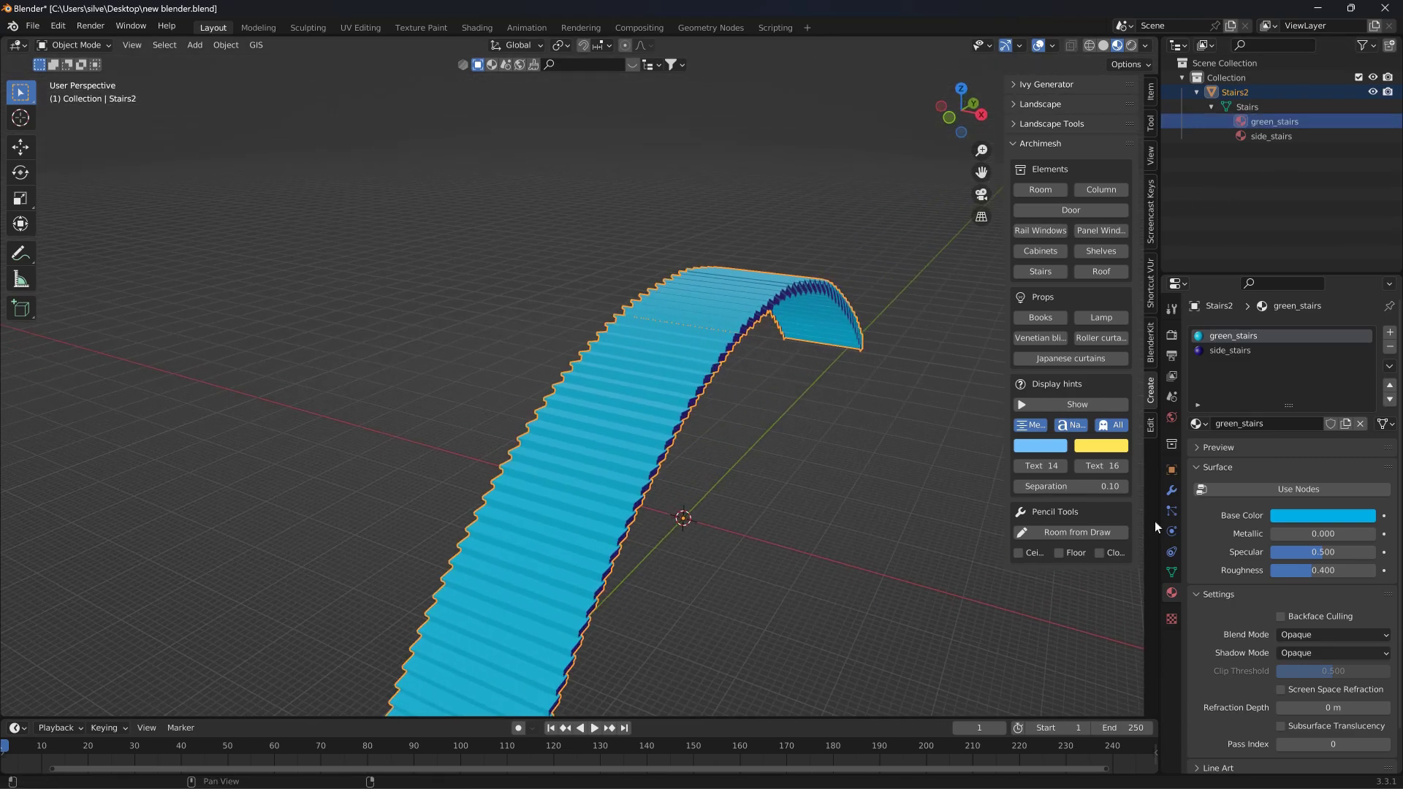
left_click(1287, 517)
left_click_drag(1303, 314, 1253, 330)
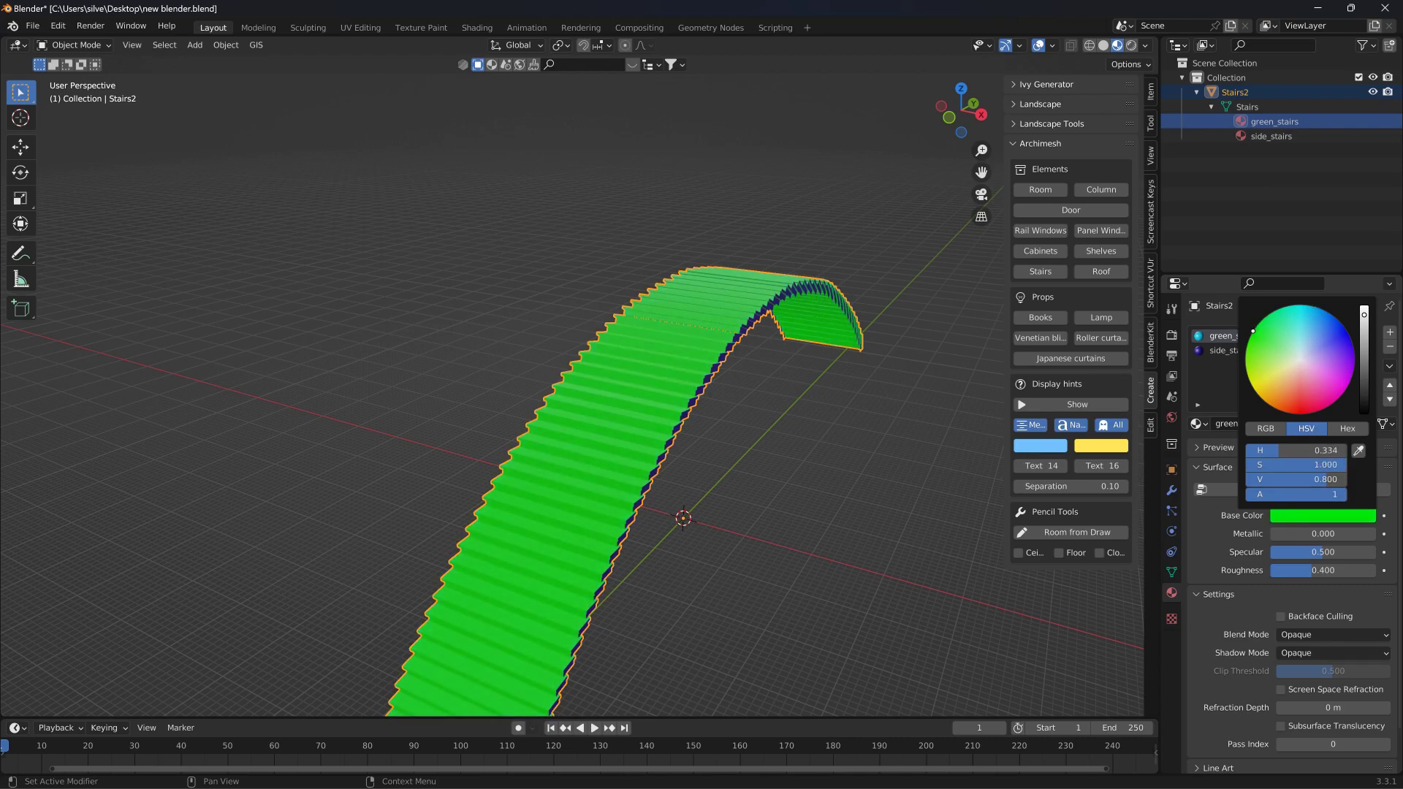
left_click(884, 255)
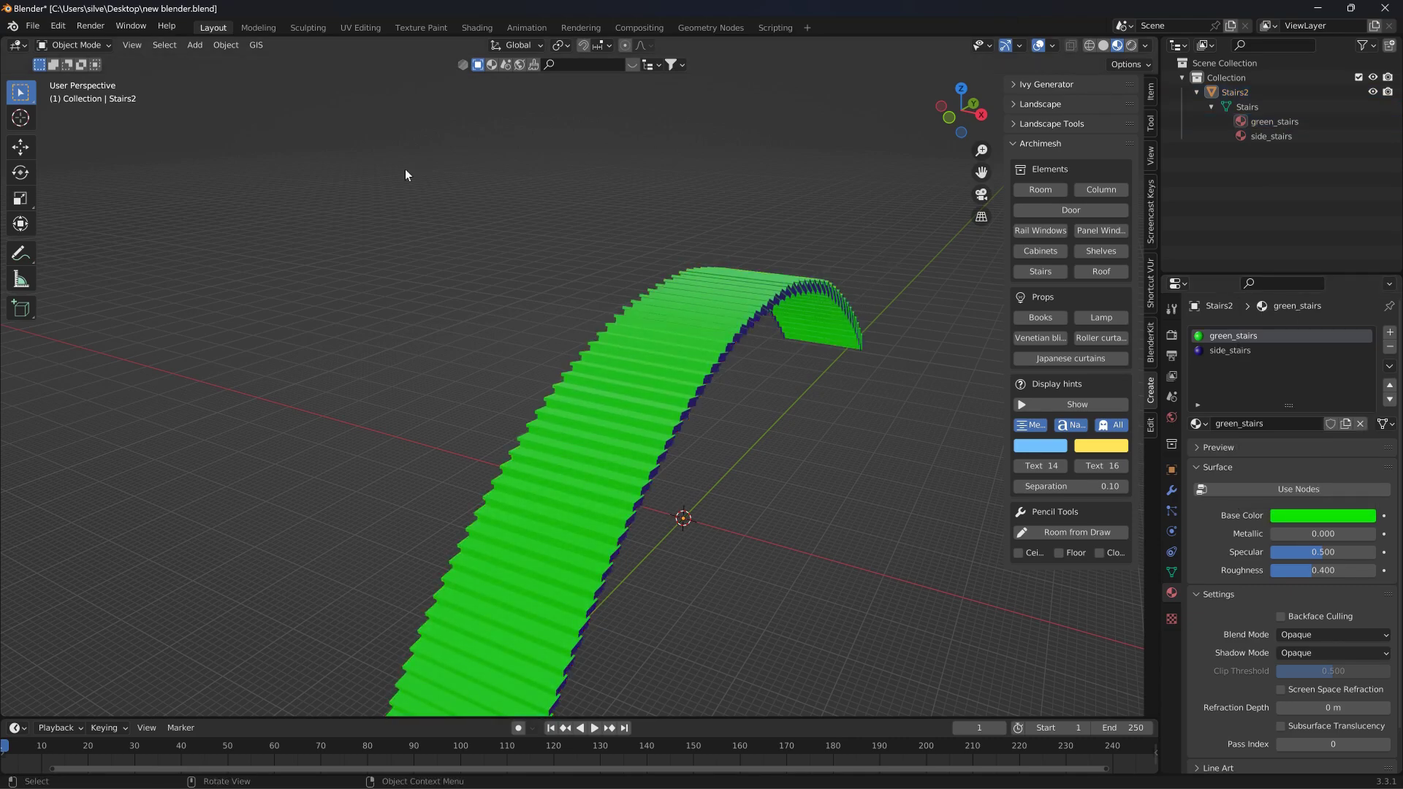
Step: Start another Collada export, create a Green_Stairs folder inside Blue_Stairs, and open it as the destination
left_click(32, 25)
mouse_move(85, 238)
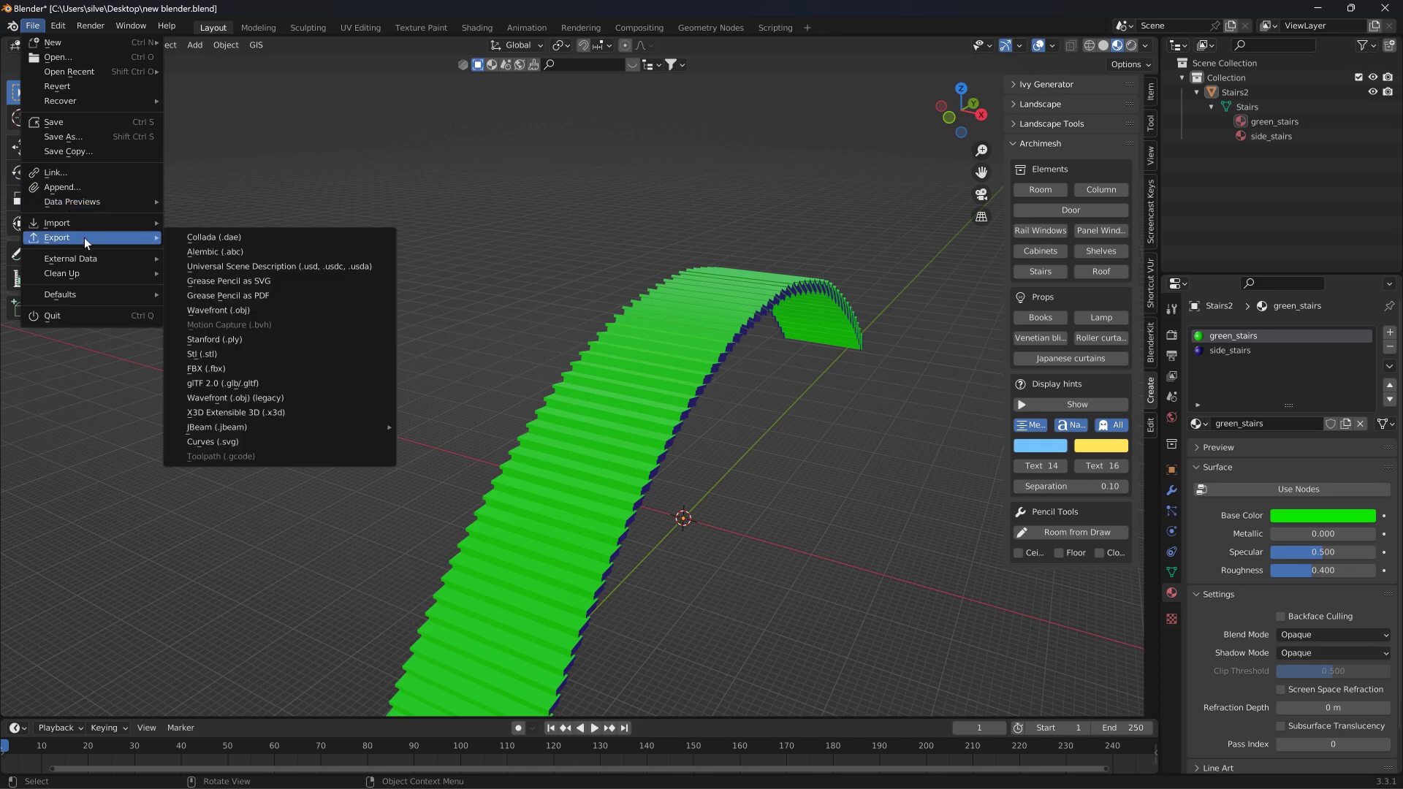
left_click(211, 238)
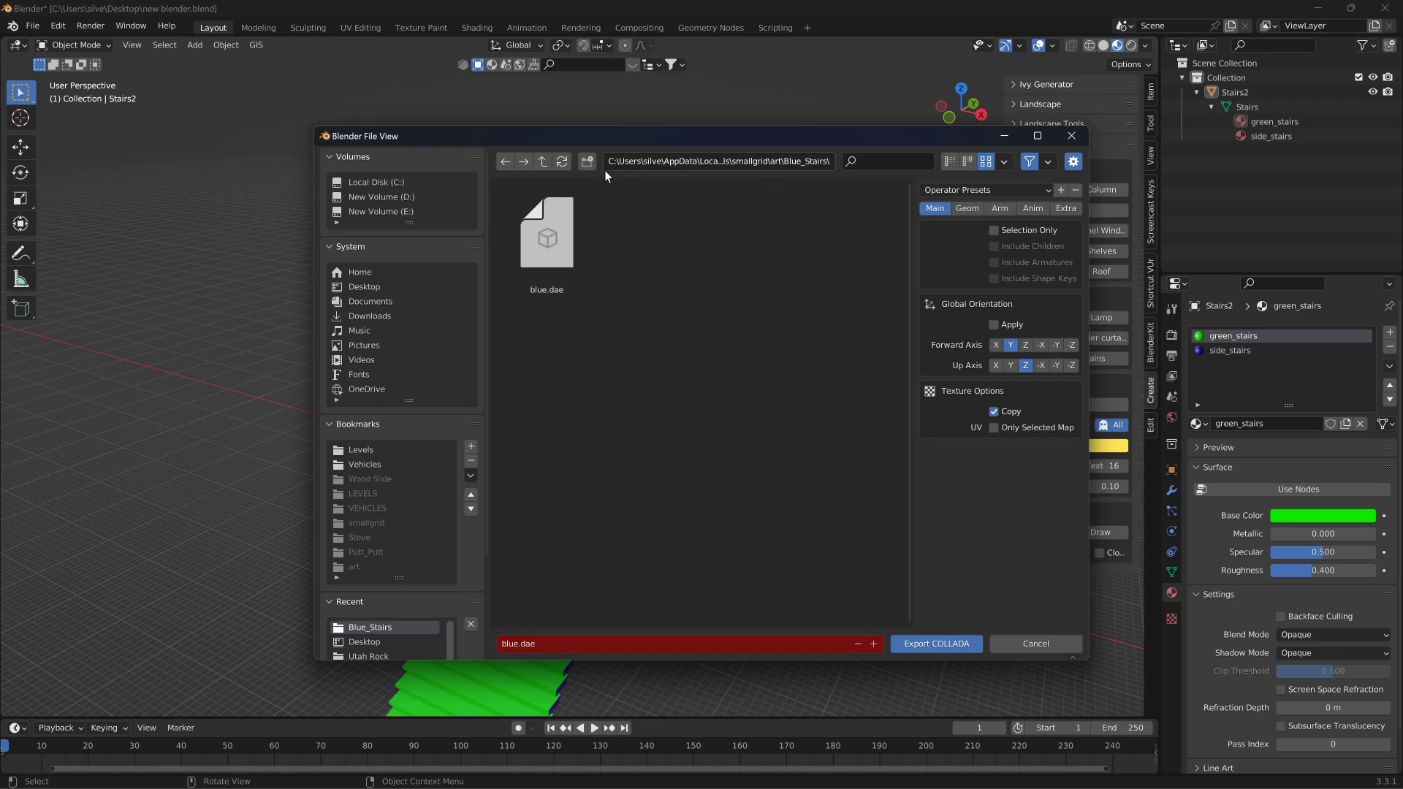
left_click(586, 161)
type("Green_Stairs")
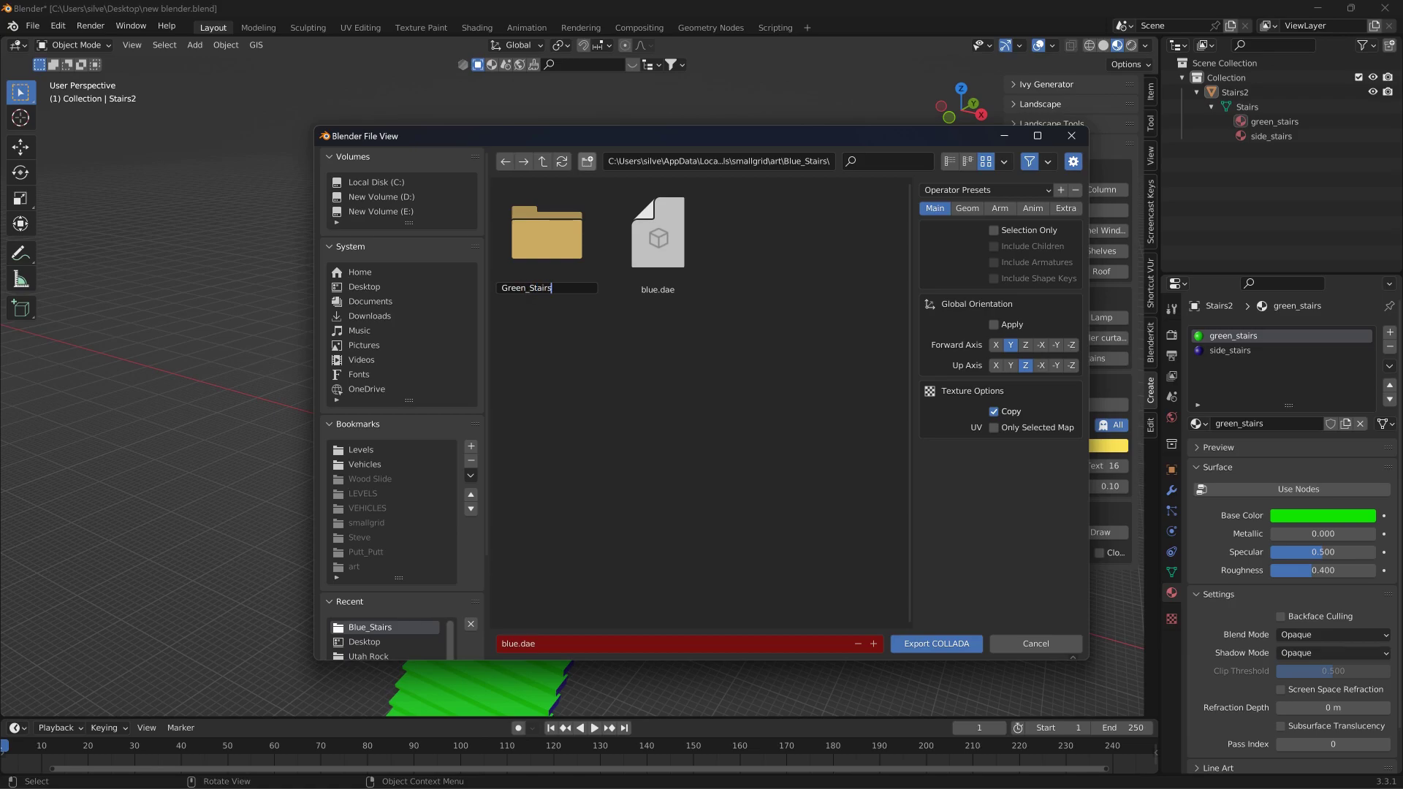
key("Return")
double_click(573, 273)
Step: Name the Collada file green and export the green stairs into the Green_Stairs folder
left_click(569, 649)
type("green")
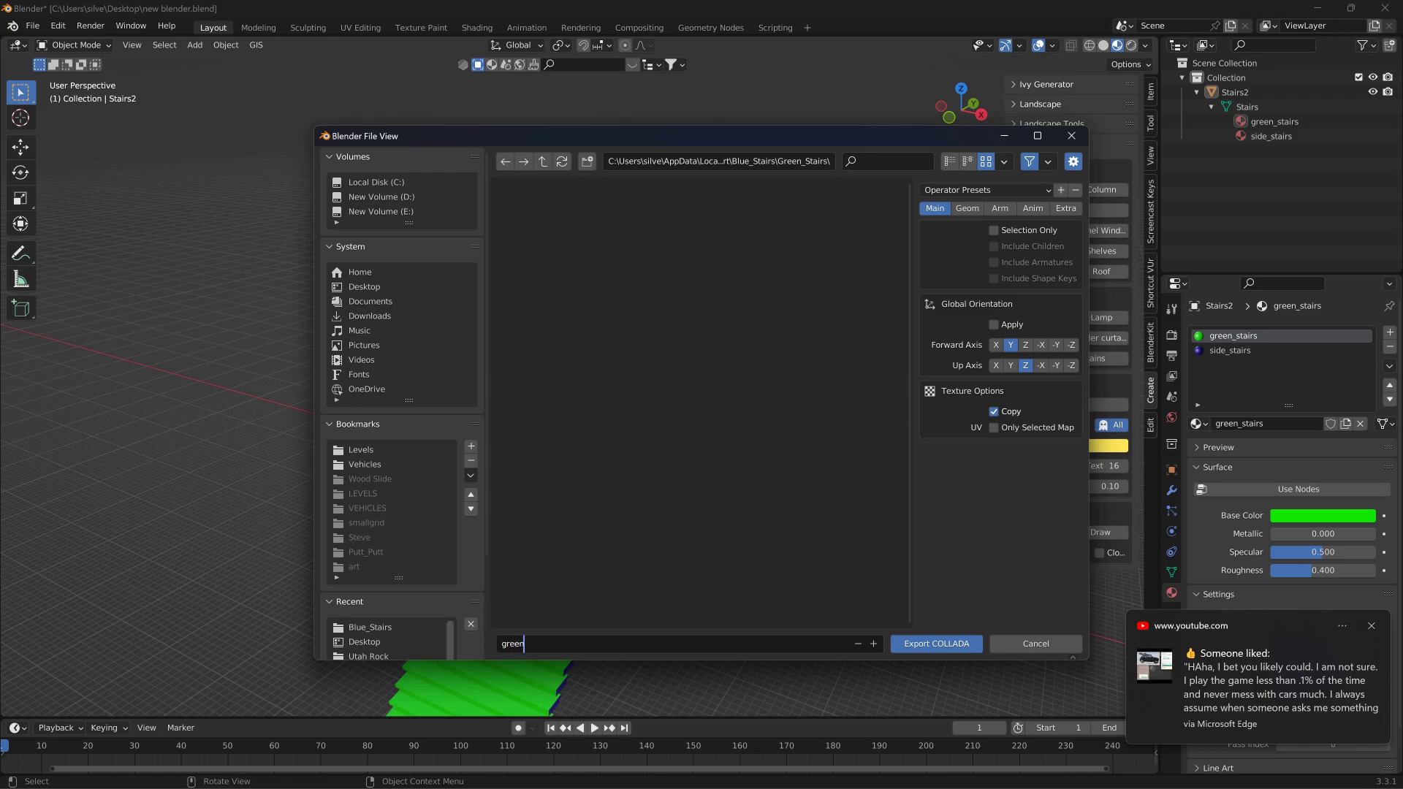
left_click(936, 643)
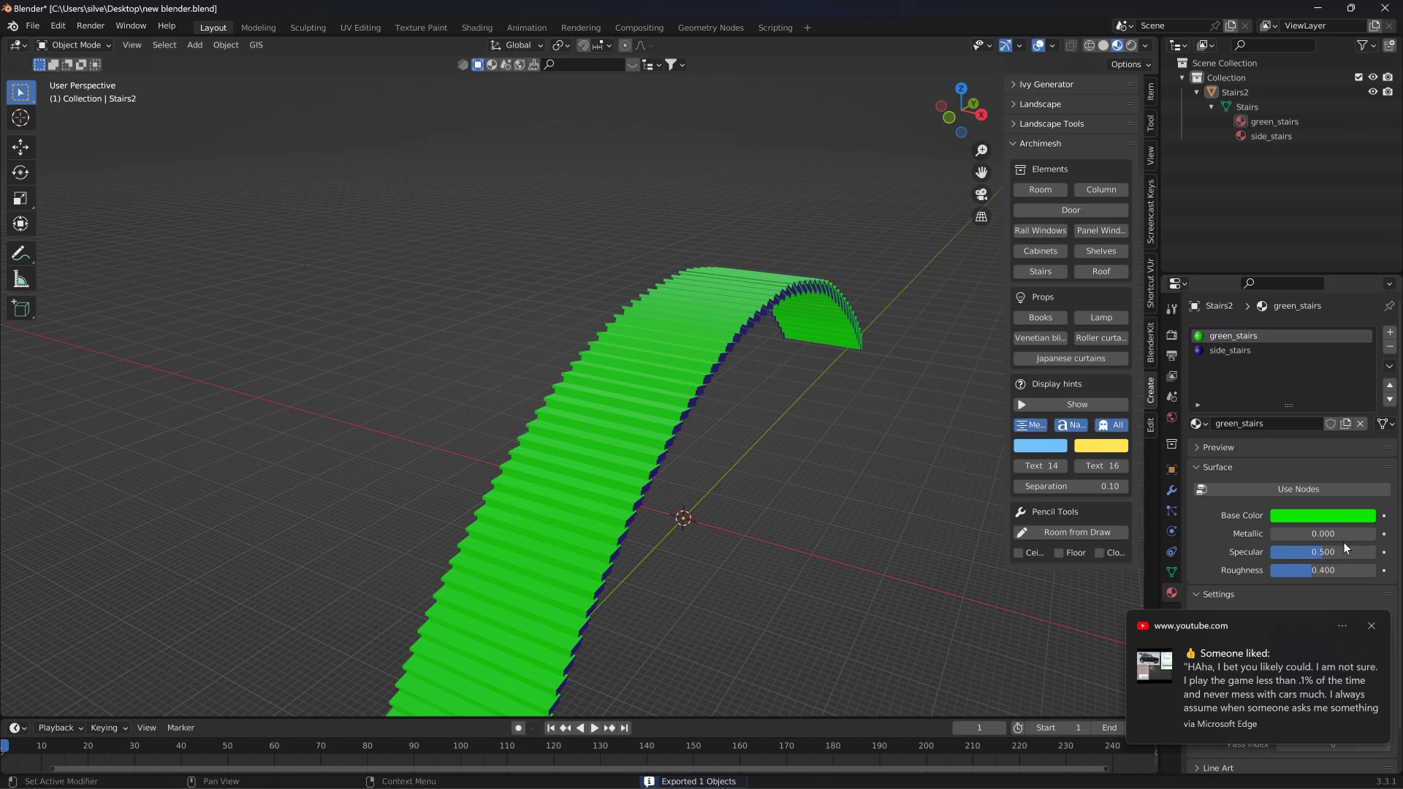
Step: Set the green_stairs base color to red, HSV 0.998, 1.000, 0.800, and rename the material to red_stairs
left_click(1324, 516)
left_click_drag(1331, 405, 1308, 416)
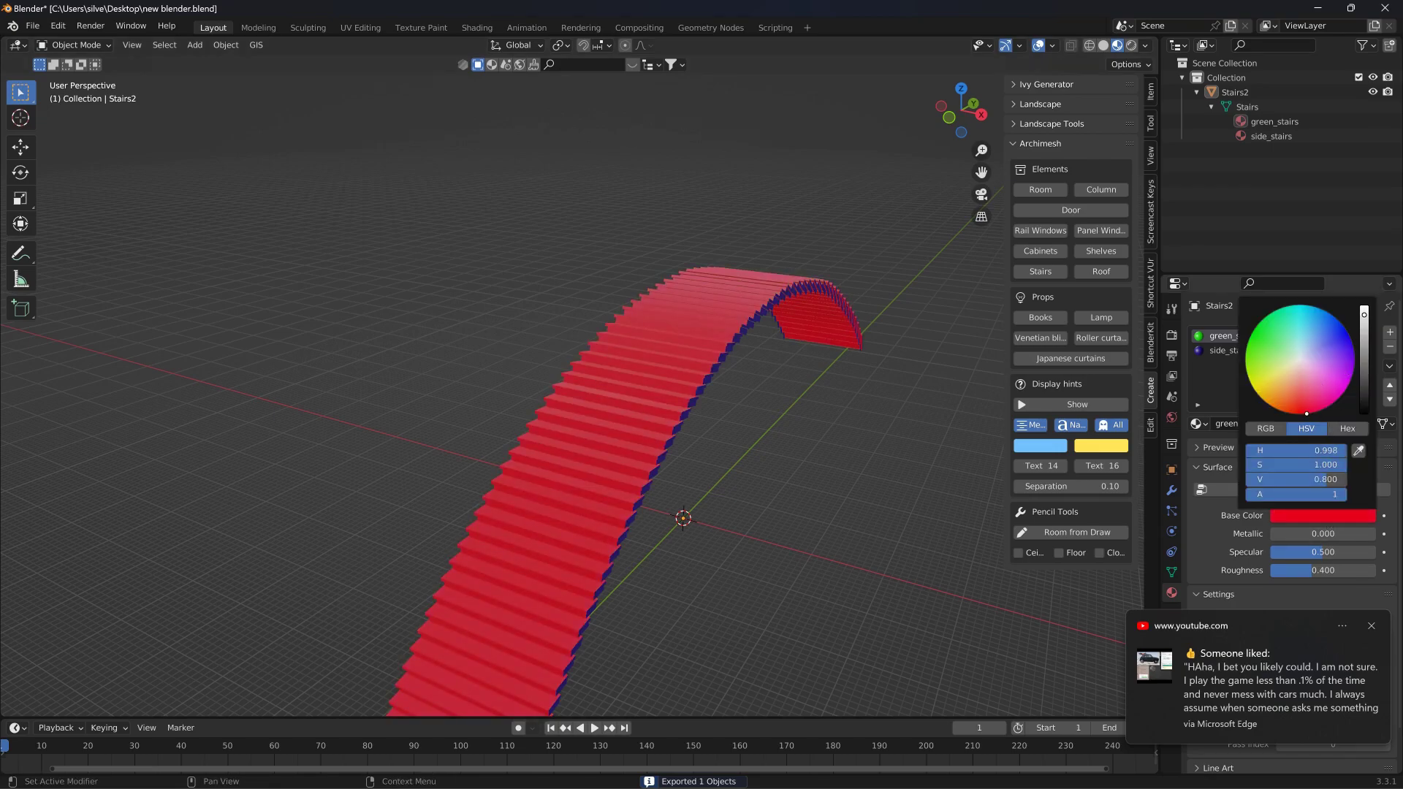
double_click(1275, 121)
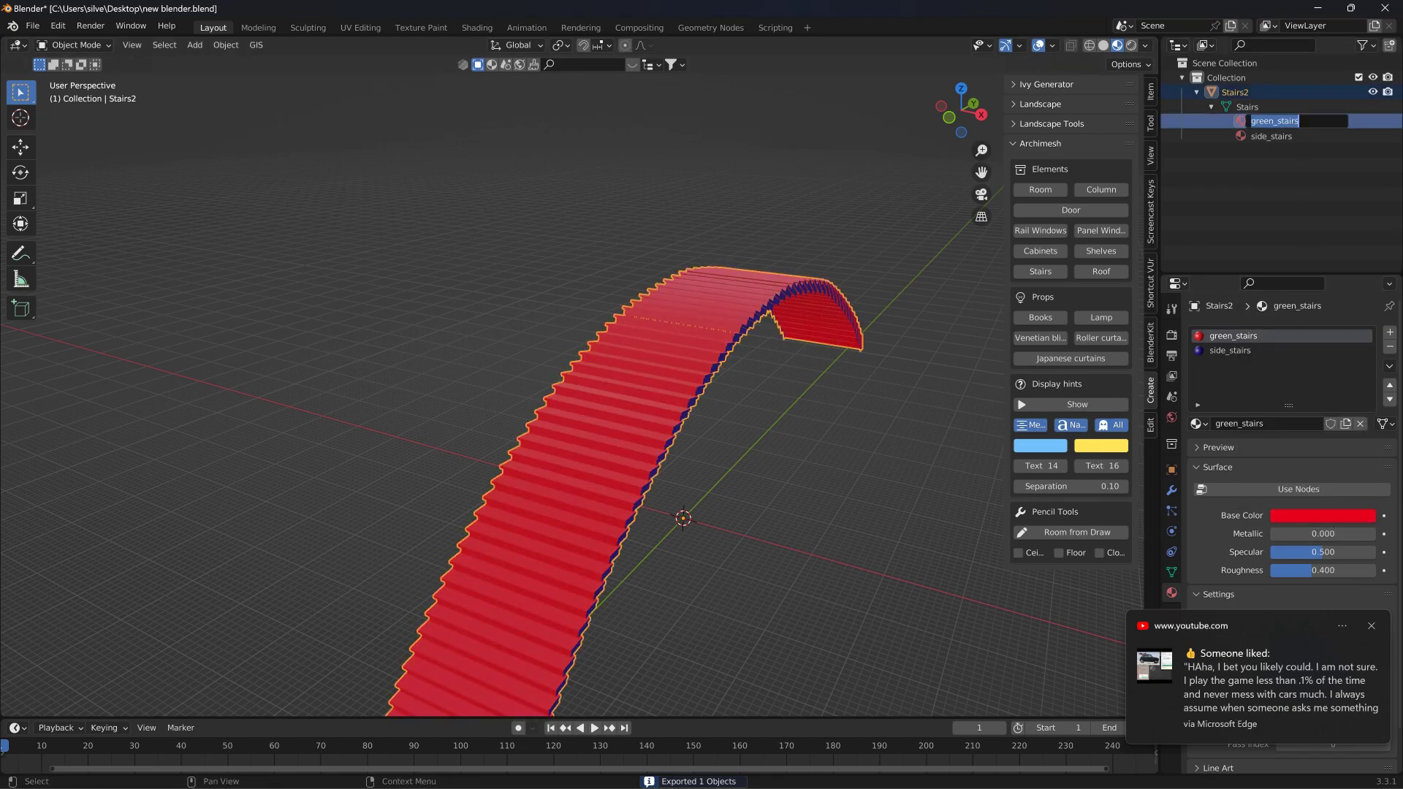
left_click_drag(1274, 121, 1249, 121)
type("red")
key("Return")
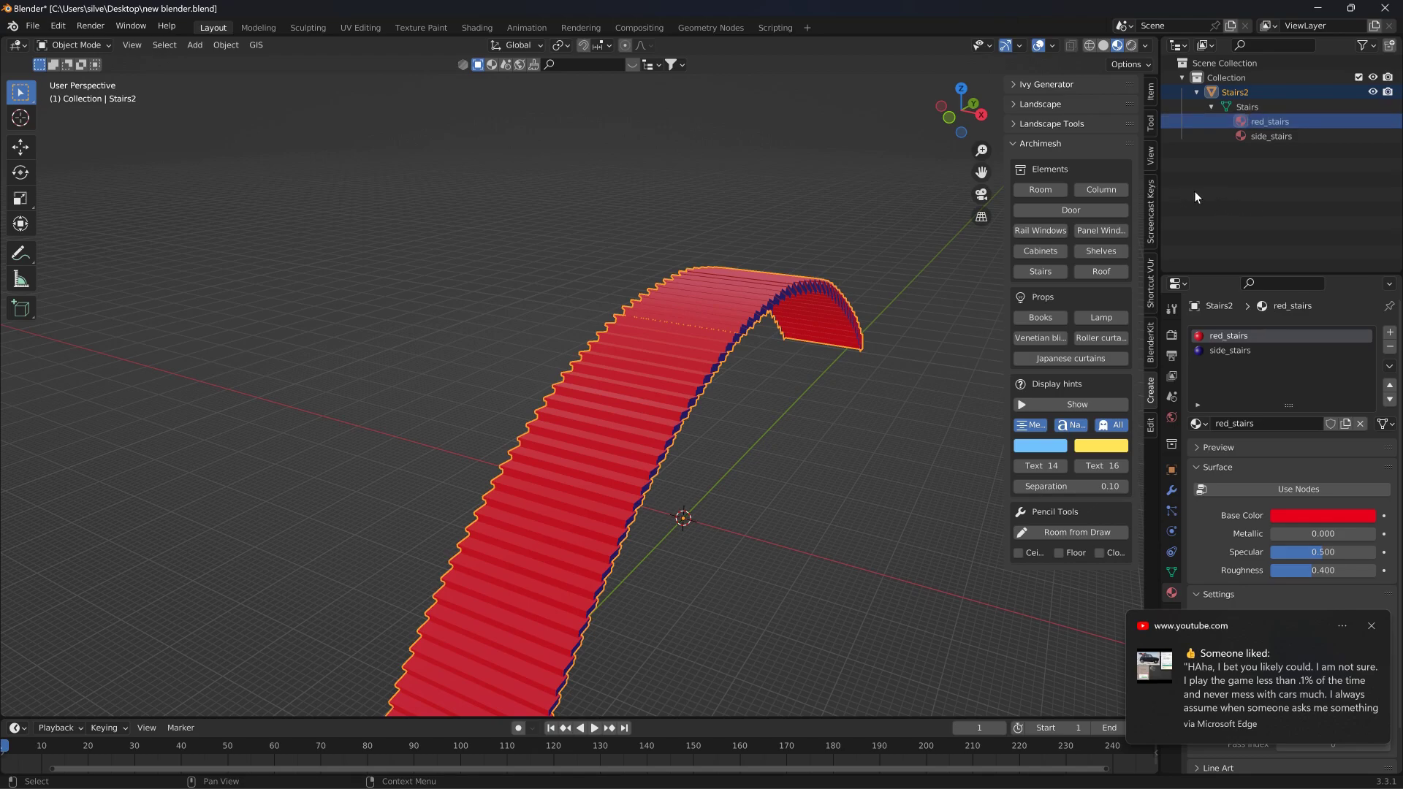
Step: Rename the stairs object to Stairs3
double_click(1237, 93)
left_click_drag(1245, 92, 1252, 93)
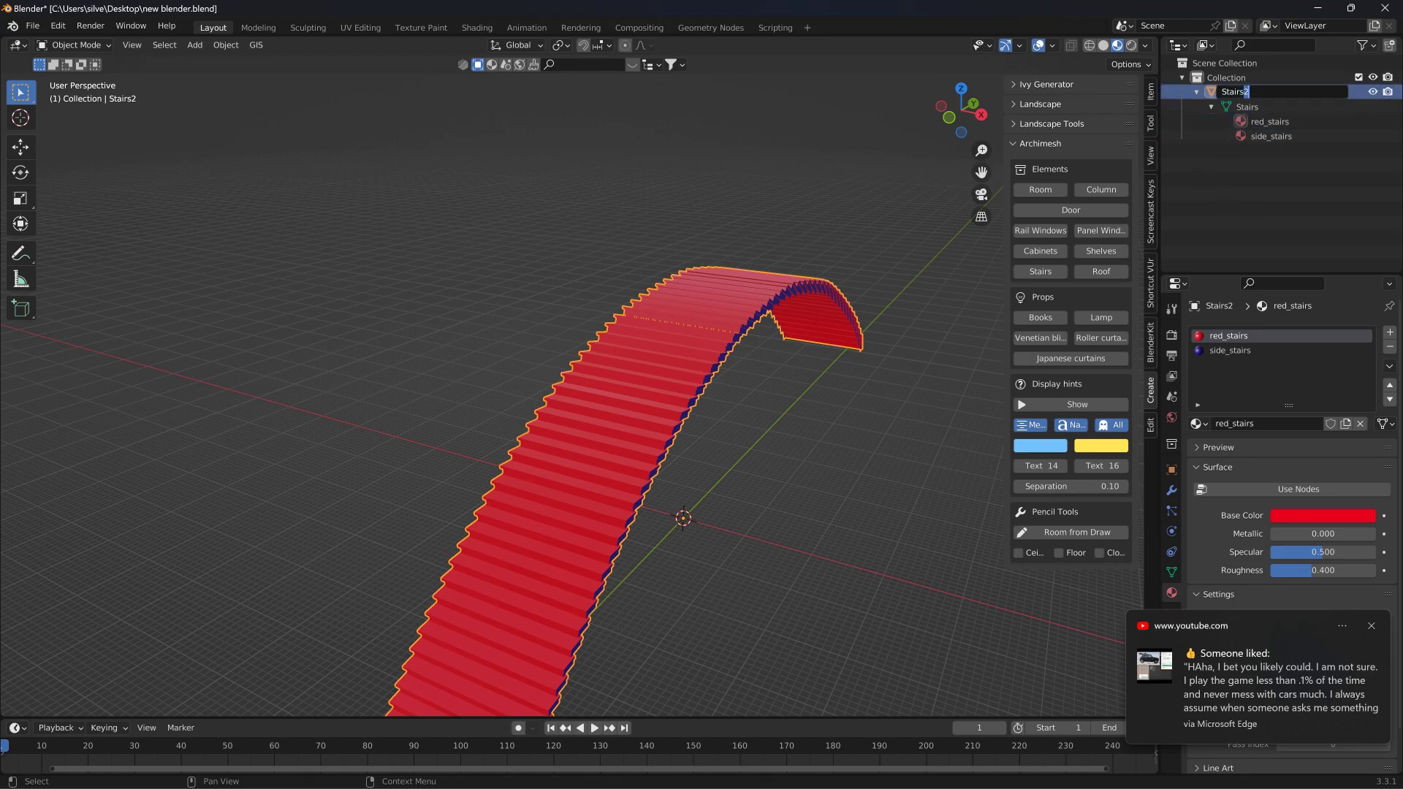
type("3")
key("Return")
Step: Start a Collada export, create a Red_Stairs folder inside Blue_Stairs beside Green_Stairs, and open it as the destination
left_click(32, 26)
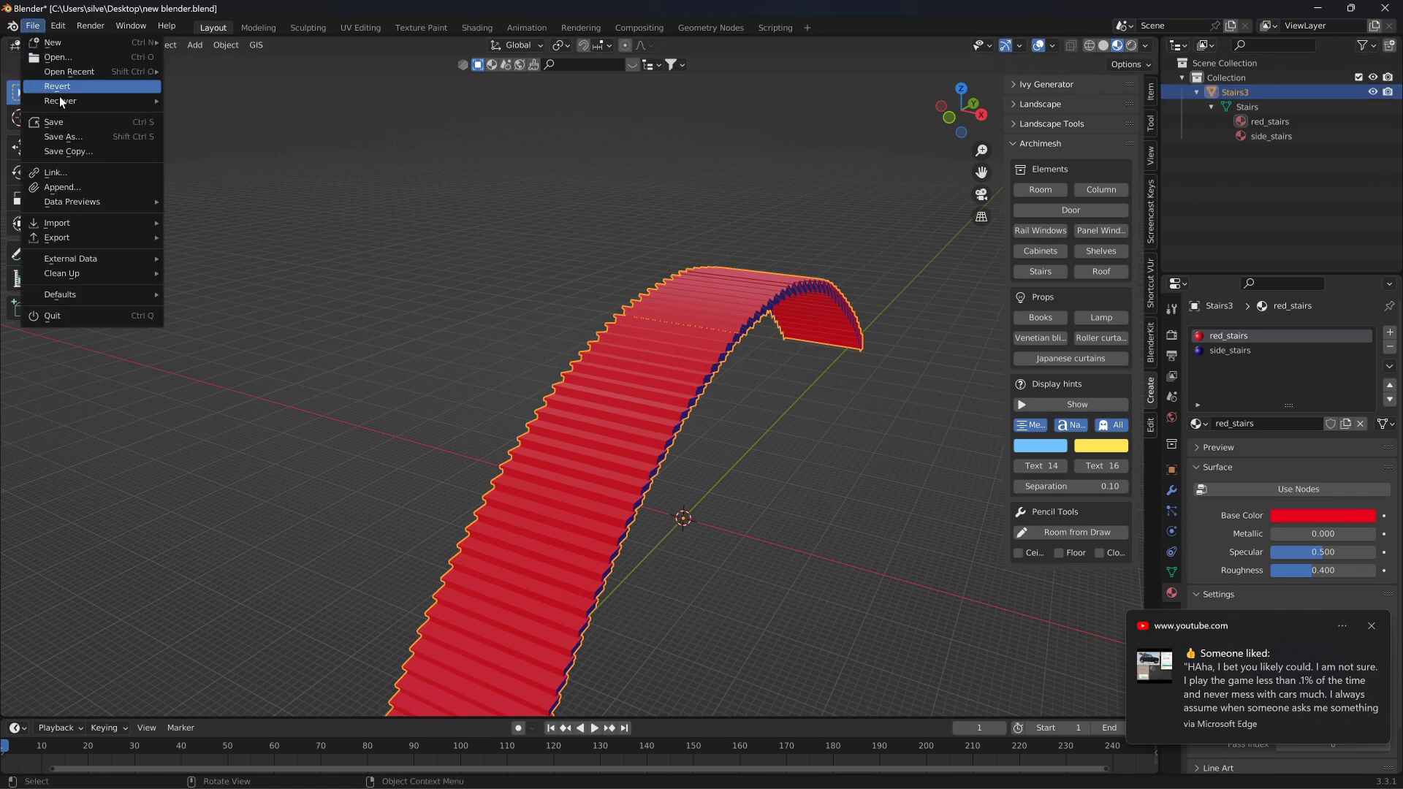
mouse_move(131, 238)
left_click(195, 236)
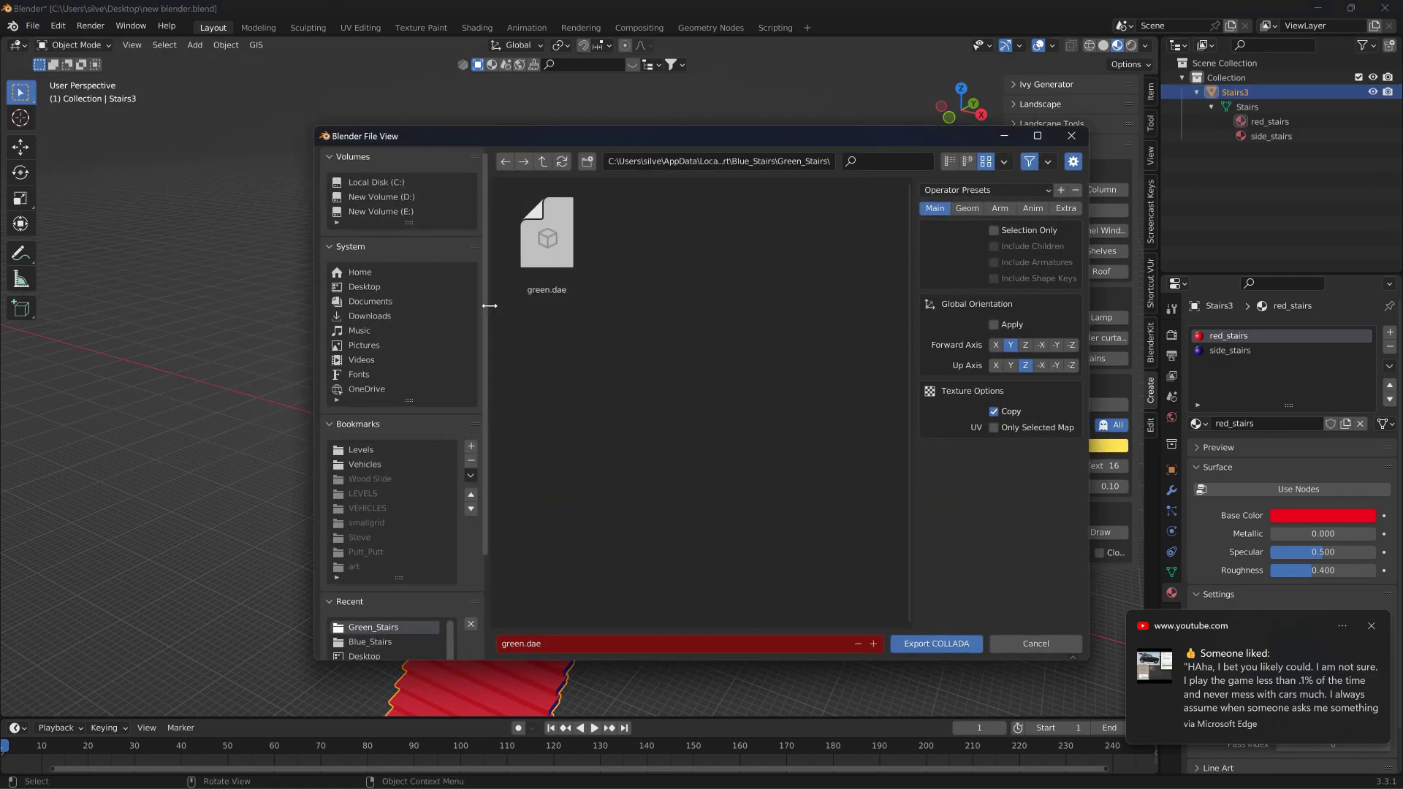
left_click(545, 161)
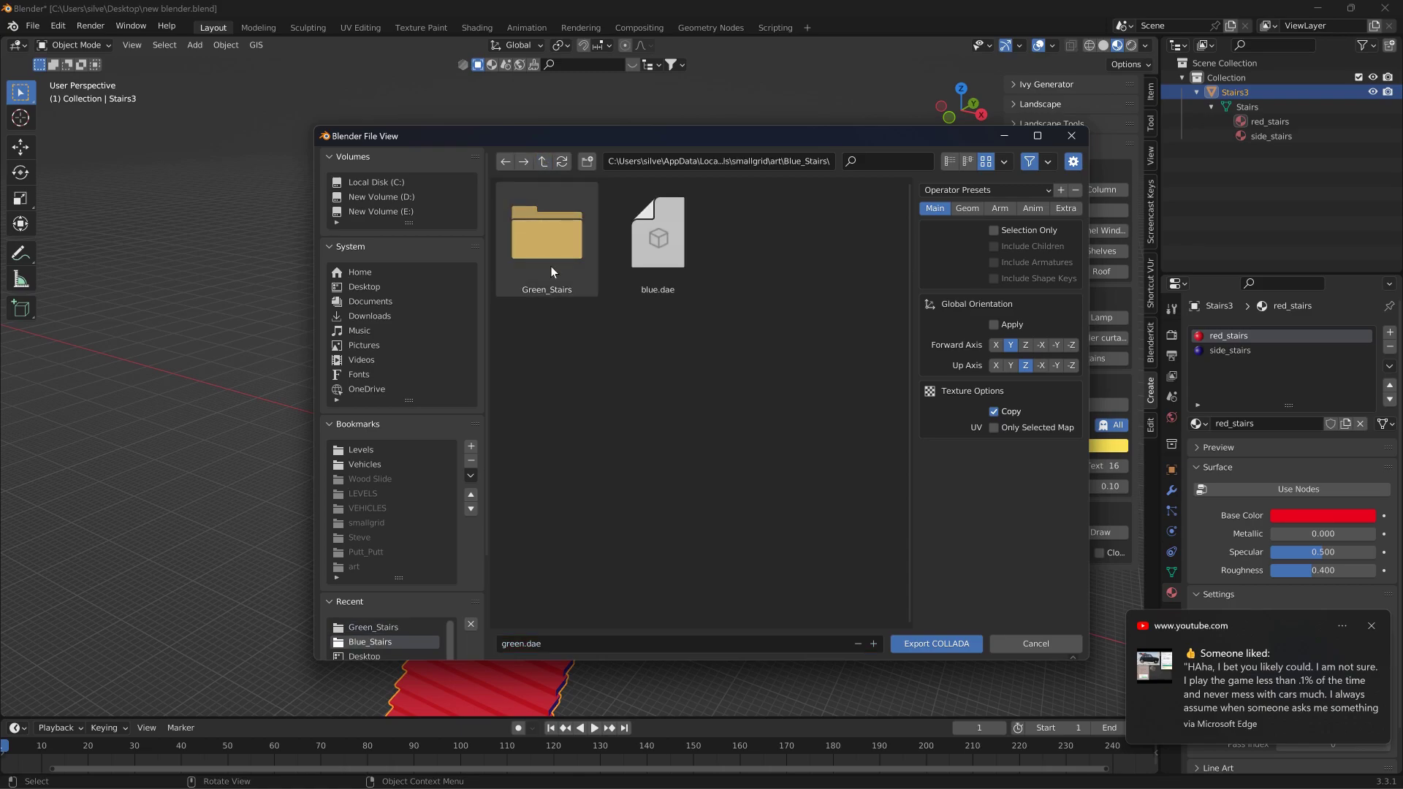
left_click(588, 161)
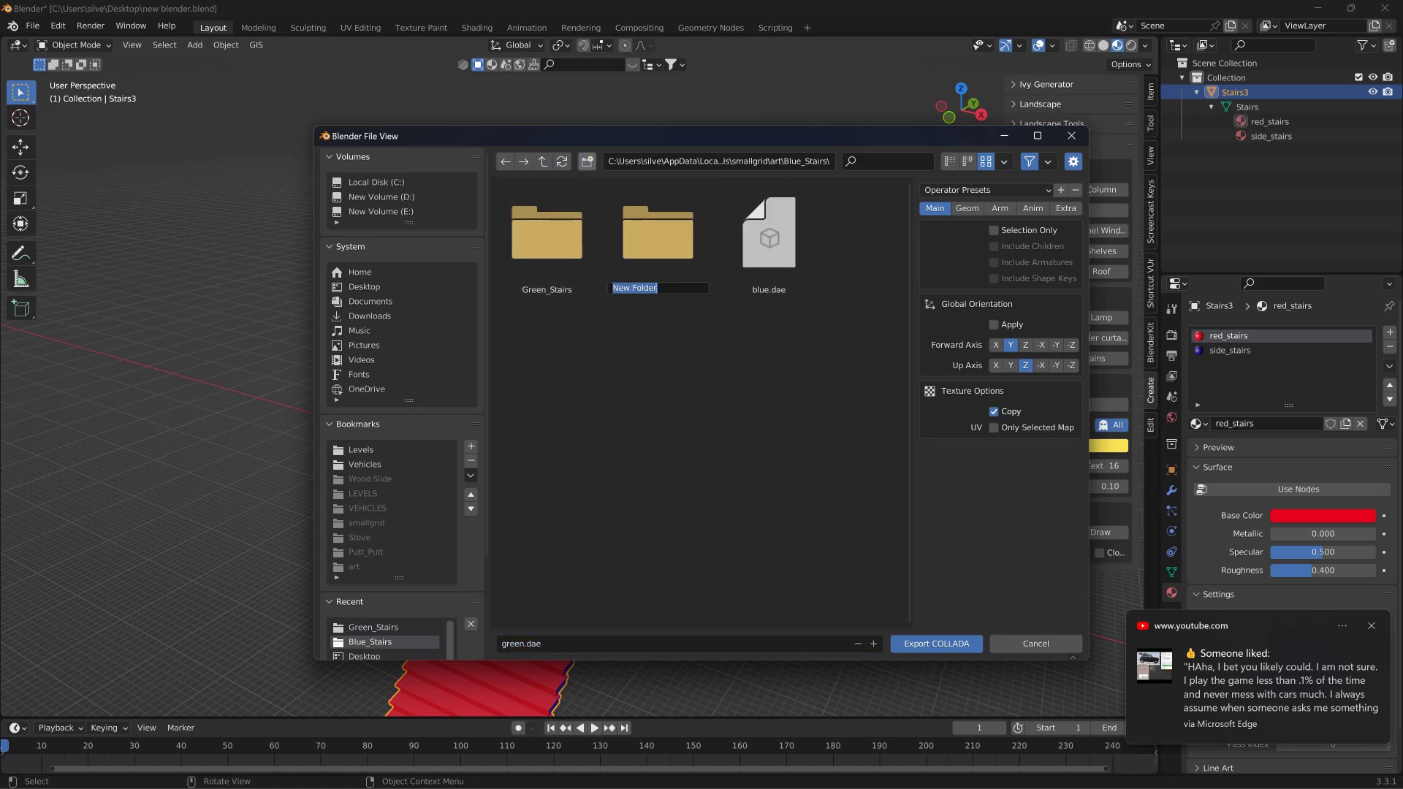
type("Red")
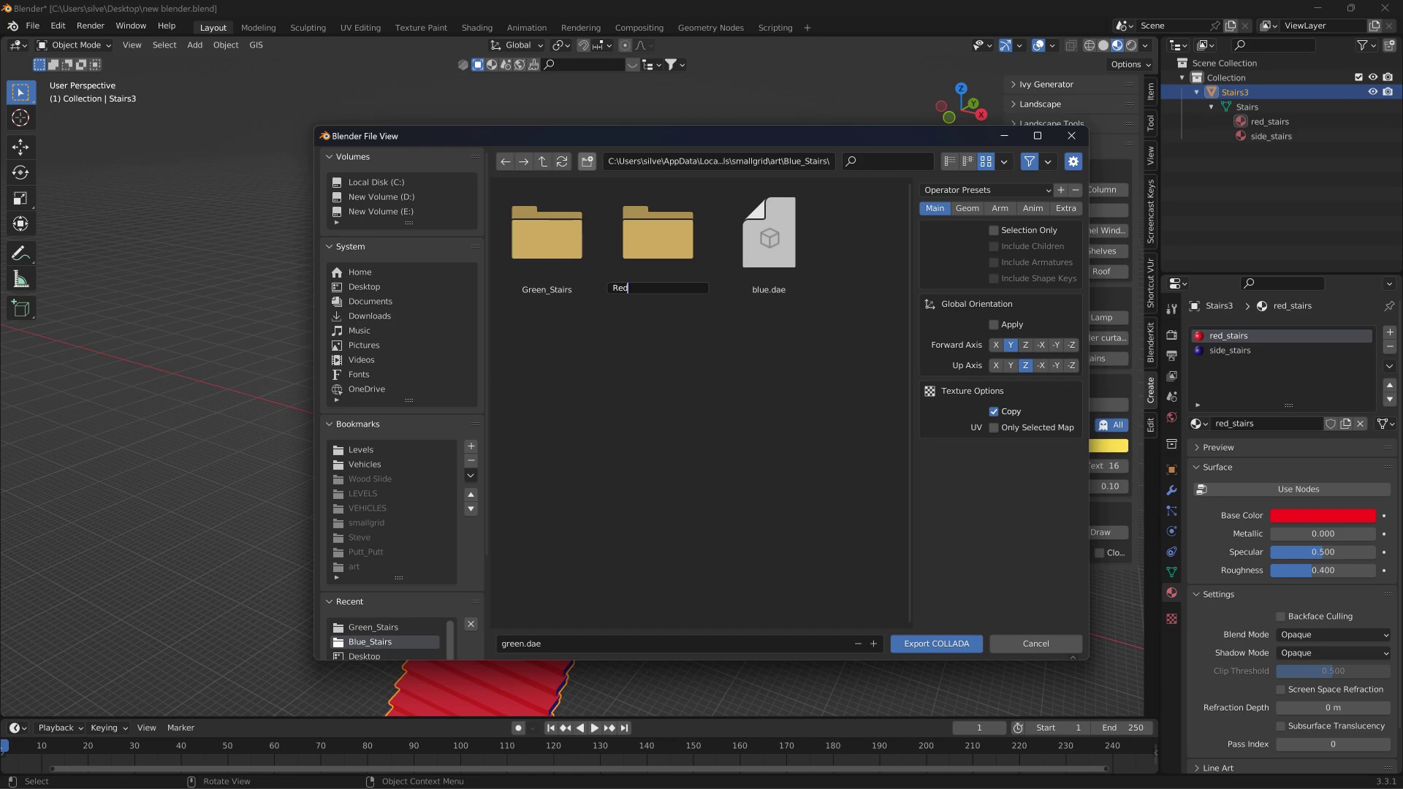
type("_Stairs")
key("Return")
double_click(669, 253)
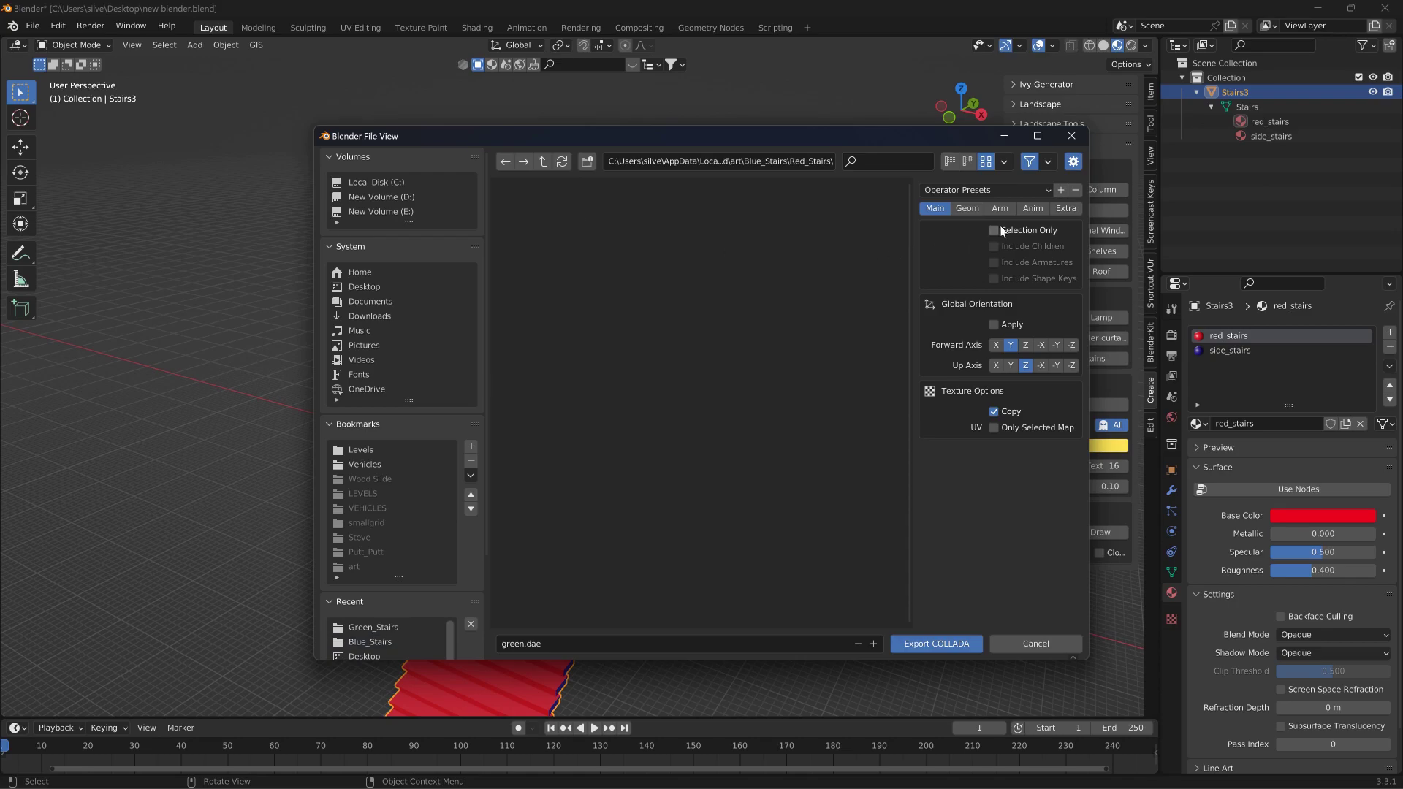
Step: Export the red stairs as red.dae into the Red_Stairs folder
left_click(599, 643)
type("red.dae")
left_click(945, 640)
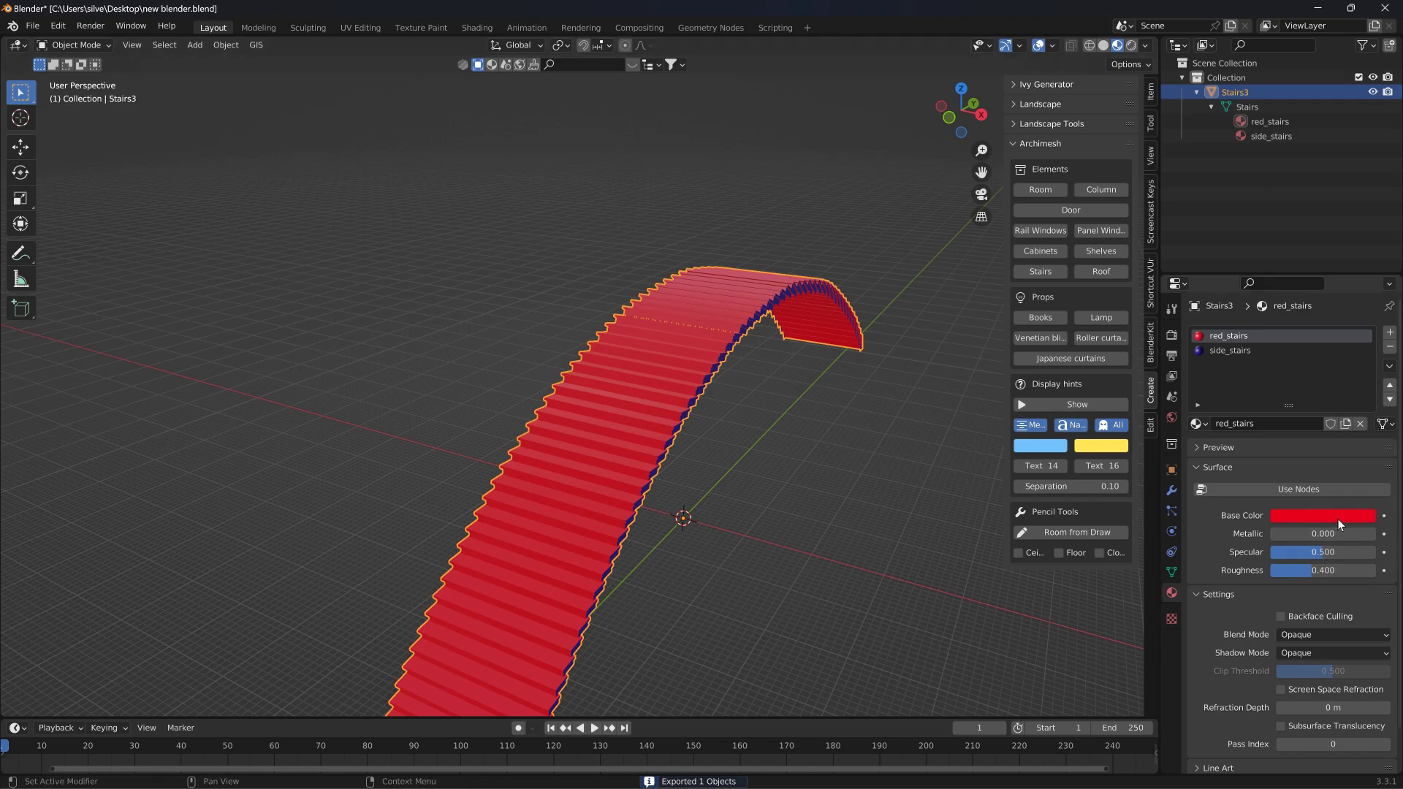
Step: Change the red_stairs base color to bright yellow and raise its brightness
left_click(1337, 519)
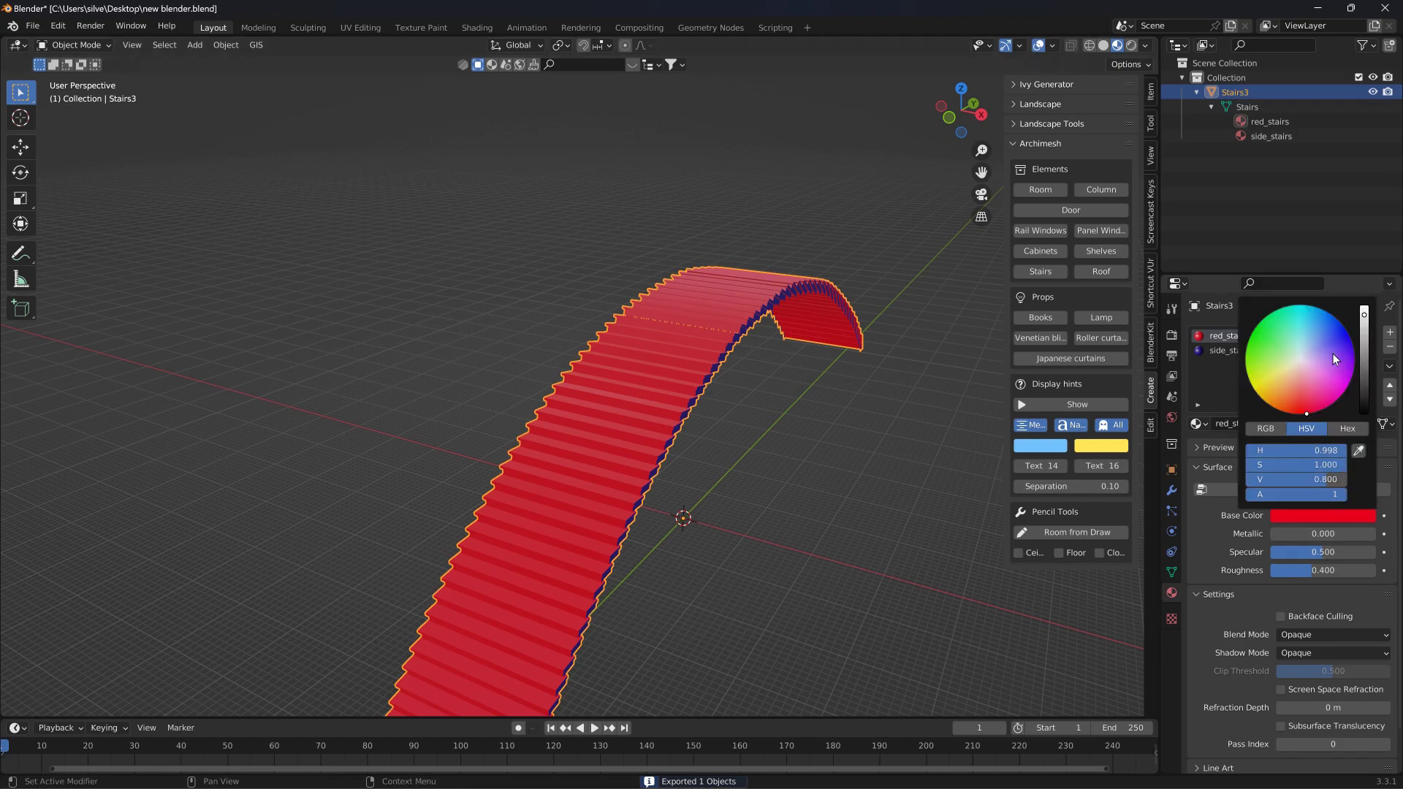
left_click(1252, 386)
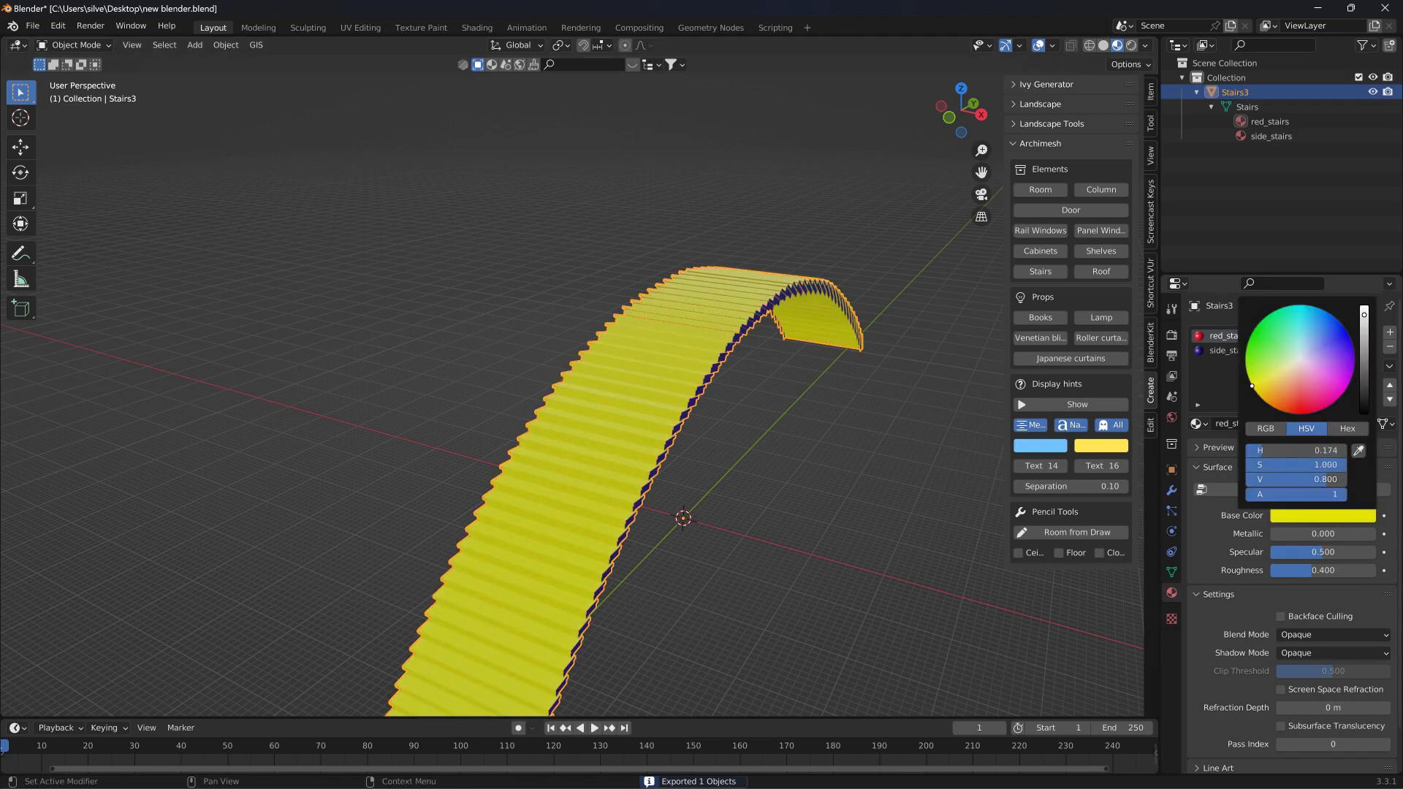
left_click(1364, 314)
Step: Rename the stairs object to Stairs4 and its red_stairs material to yellow_stairs
double_click(1238, 90)
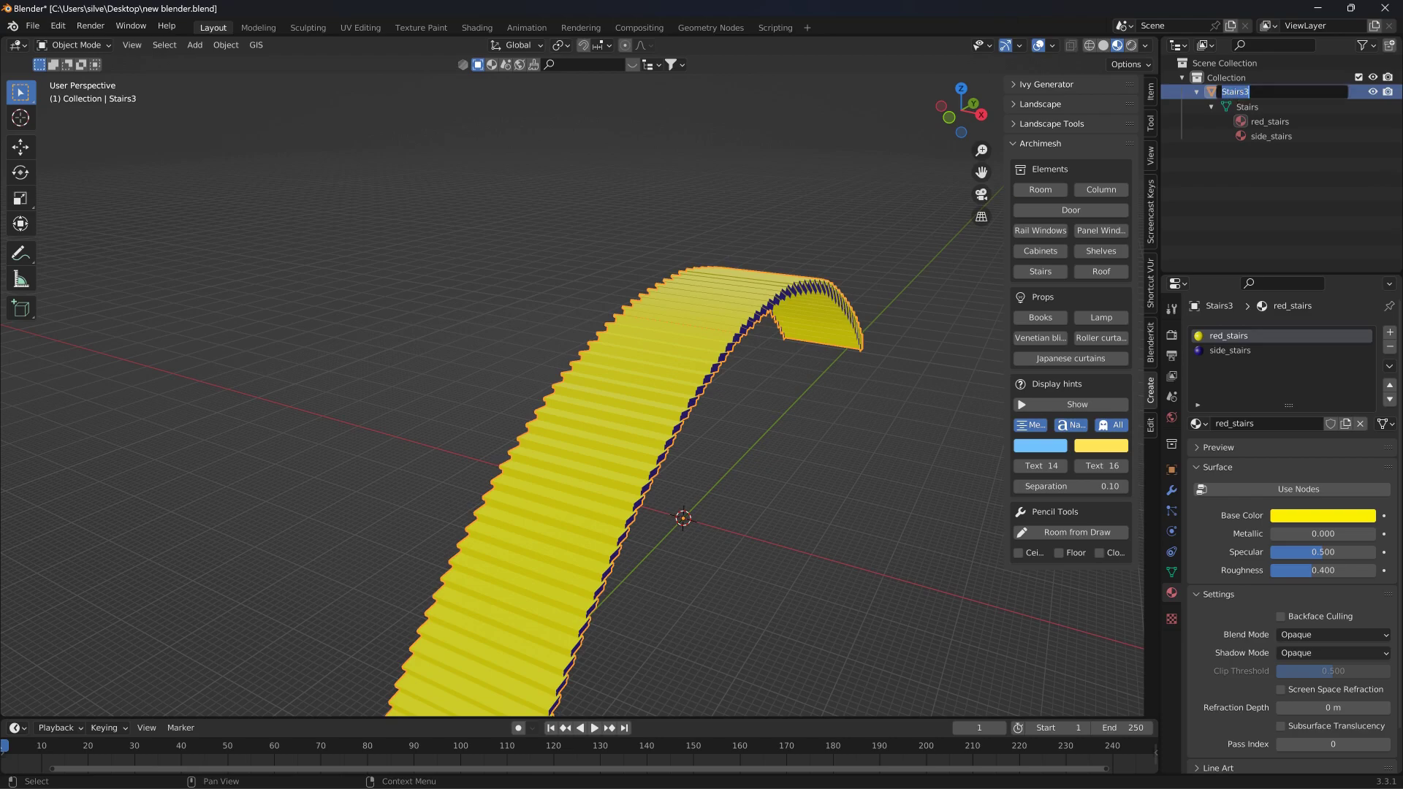
key("Return")
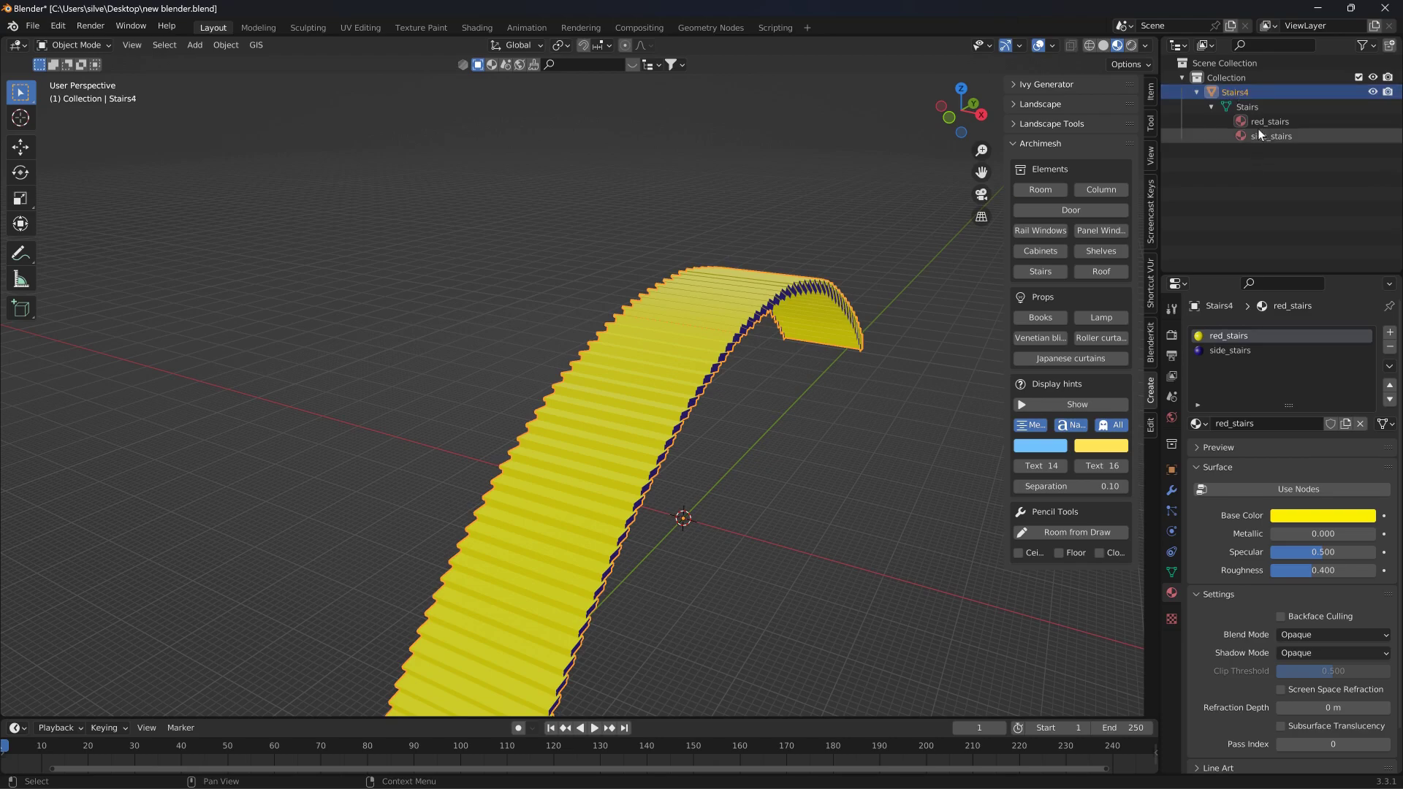
double_click(1269, 121)
double_click(1257, 121)
type("yellow")
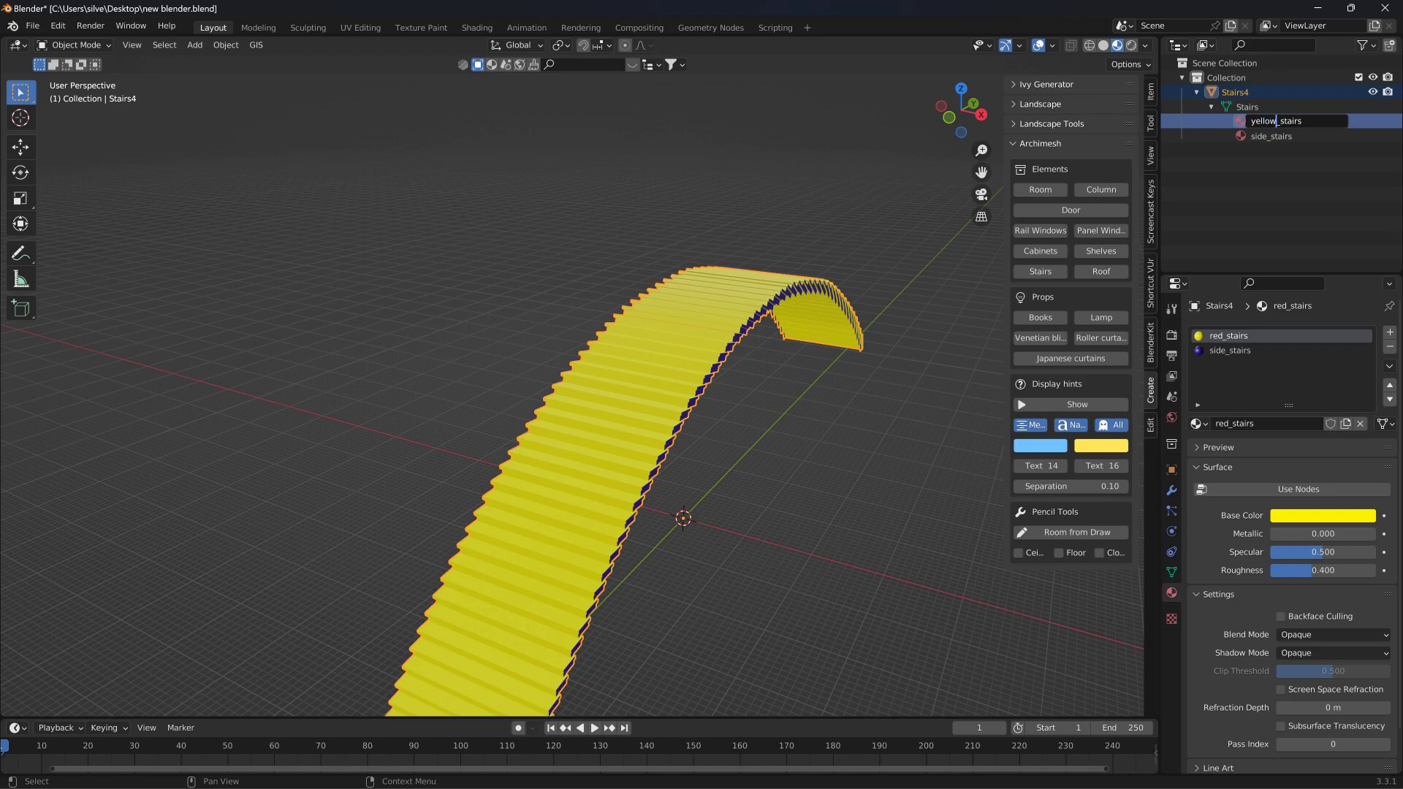
key("Return")
Step: Start a Collada export, create a Yellow_Stairs folder inside Blue_Stairs, and open it as the destination
left_click(32, 26)
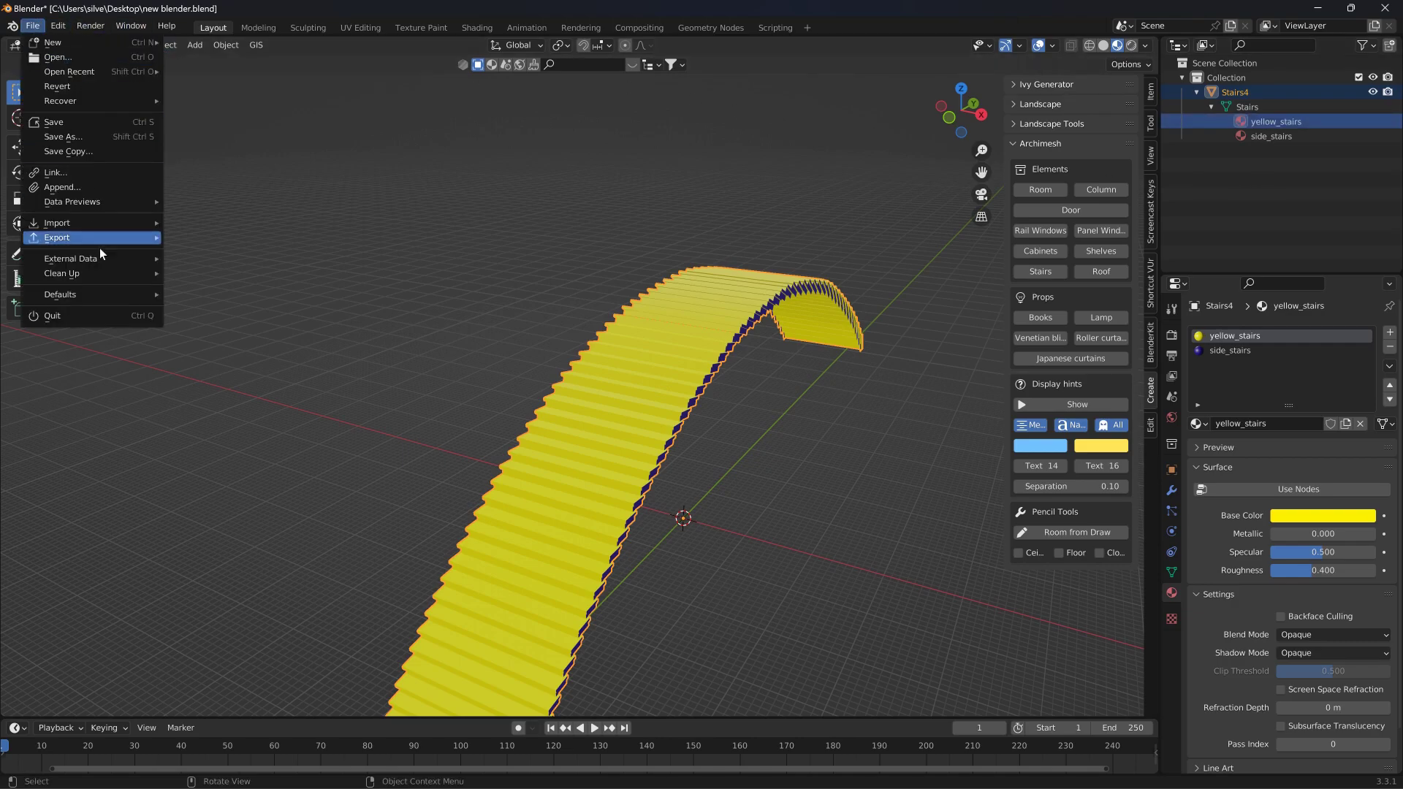
mouse_move(117, 238)
left_click(196, 238)
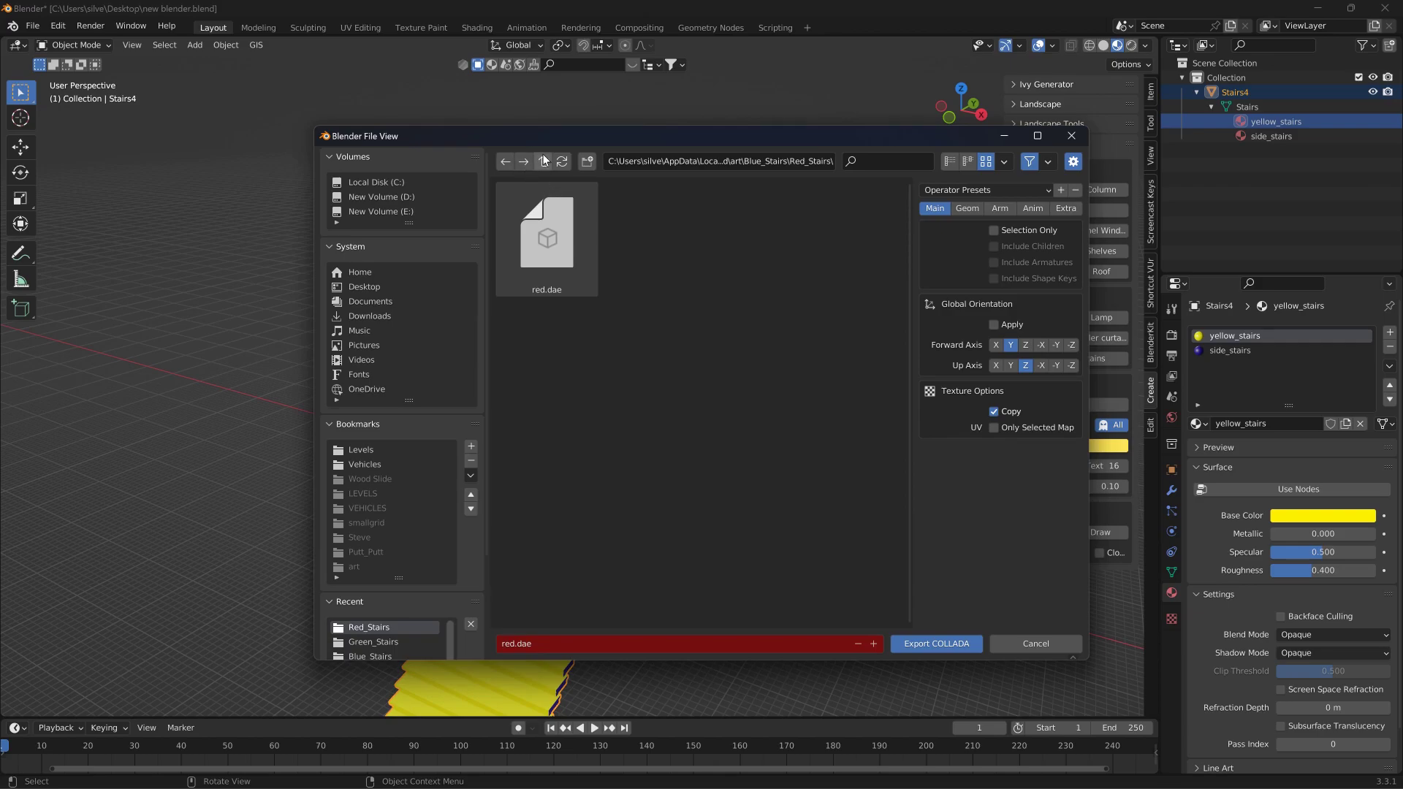
left_click(543, 161)
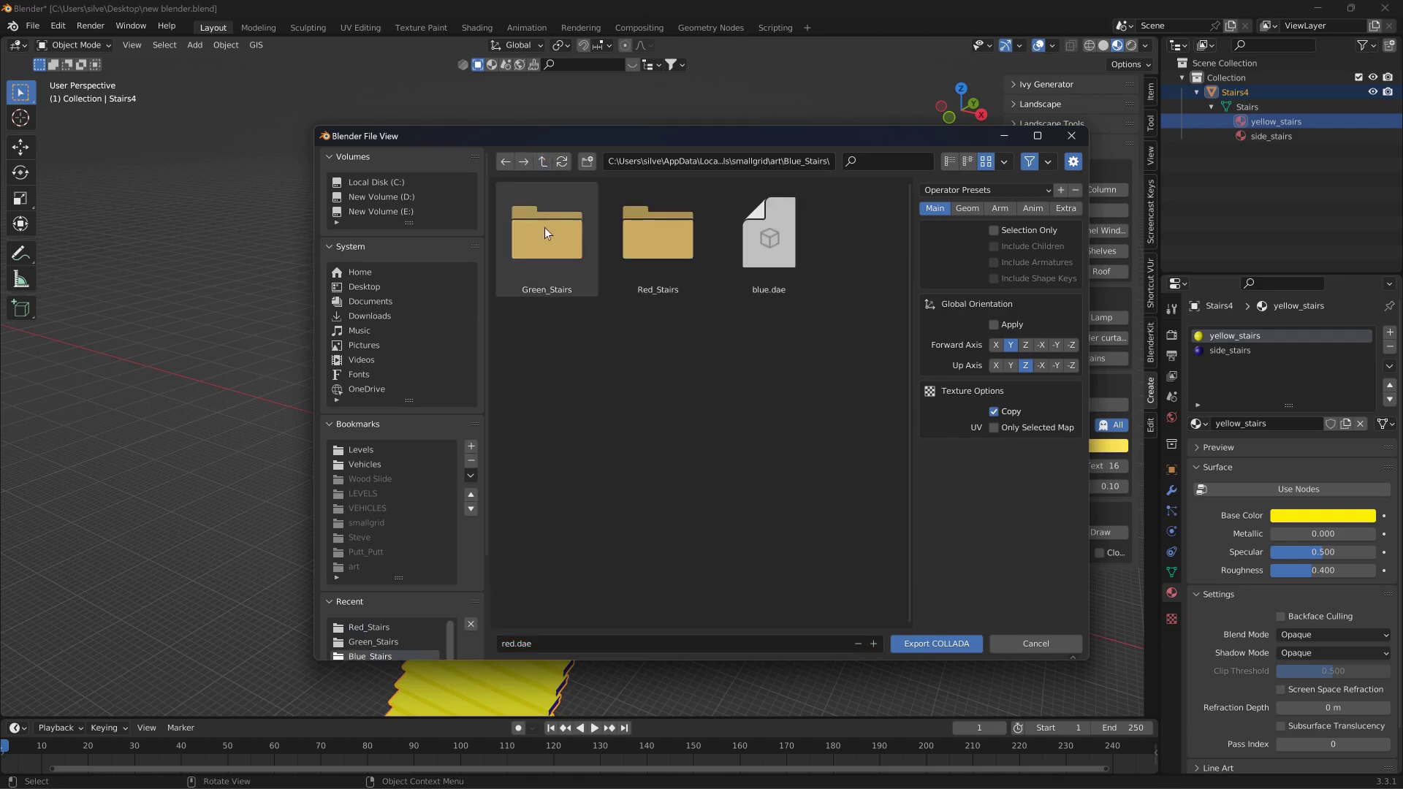
left_click(587, 161)
type("Yellow_Sta")
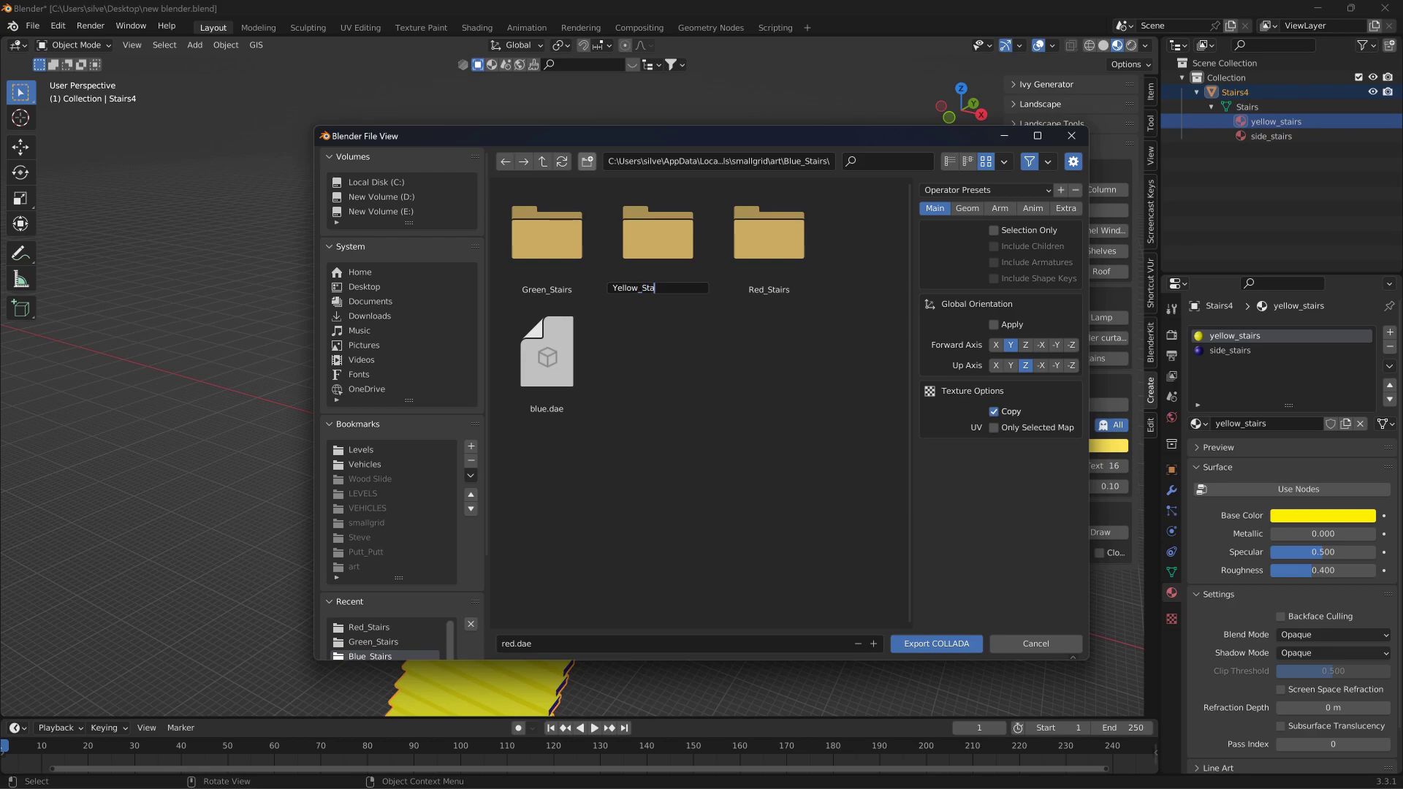
key("Return")
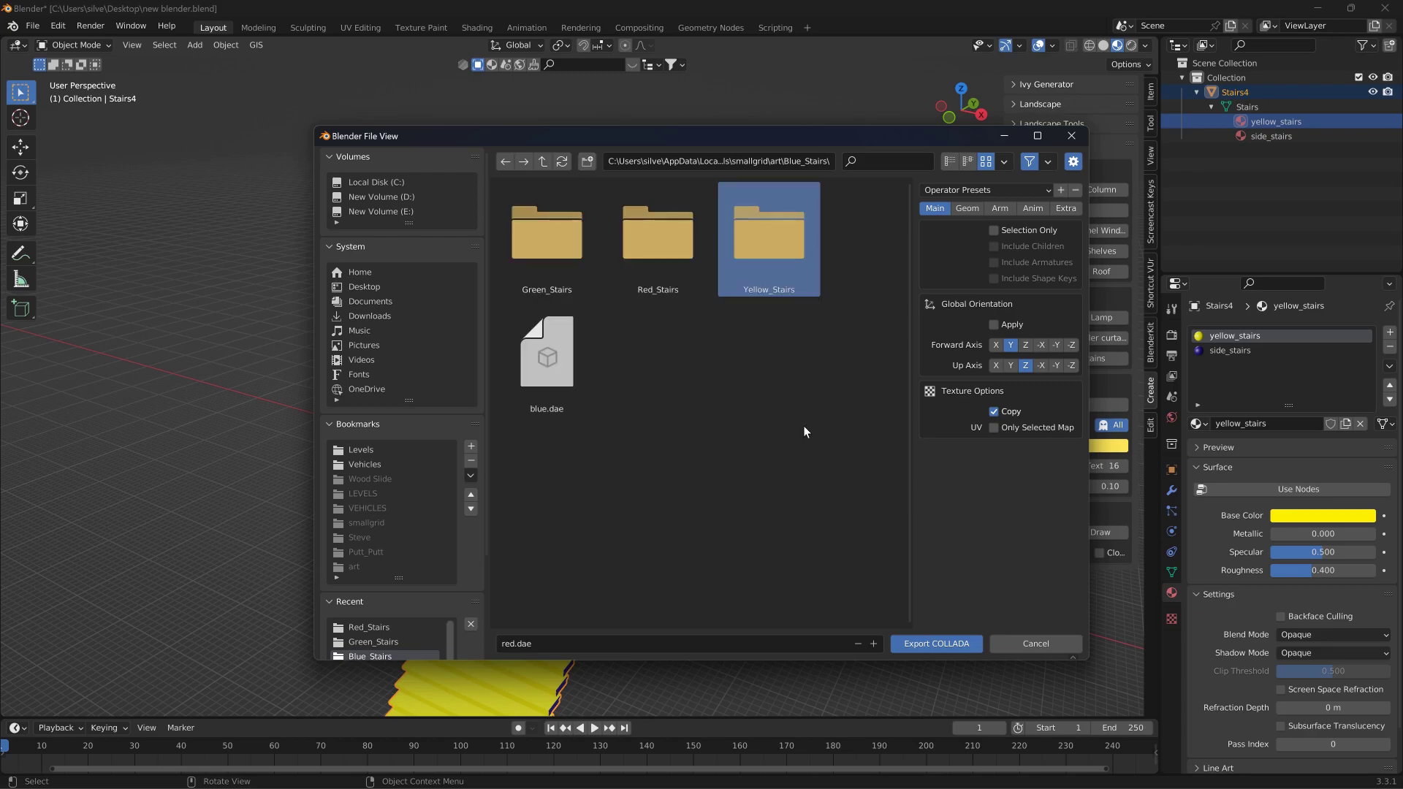
left_click(762, 238)
Step: Export the yellow stairs as yellow.dae into the Yellow_Stairs folder
left_click(563, 643)
type("yellow")
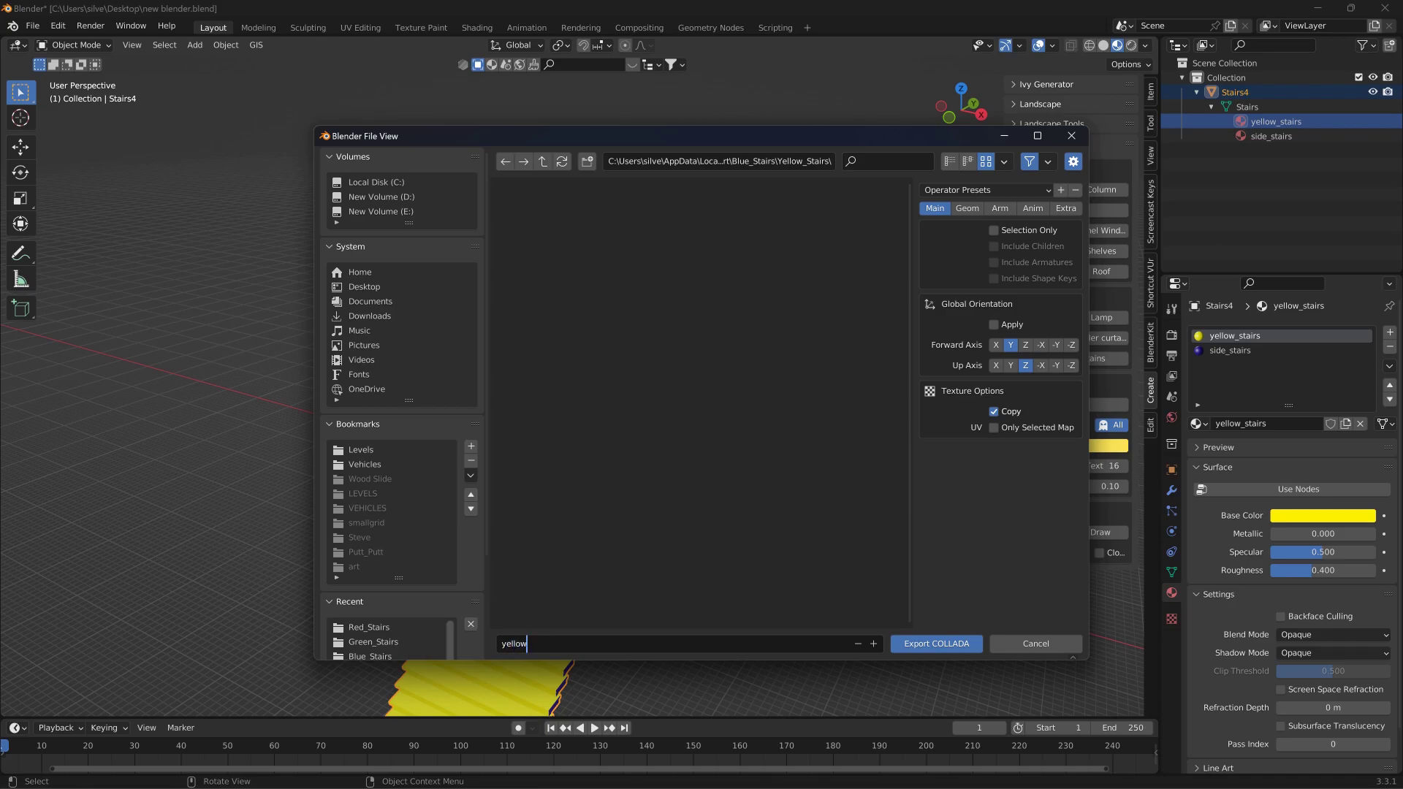
left_click(932, 636)
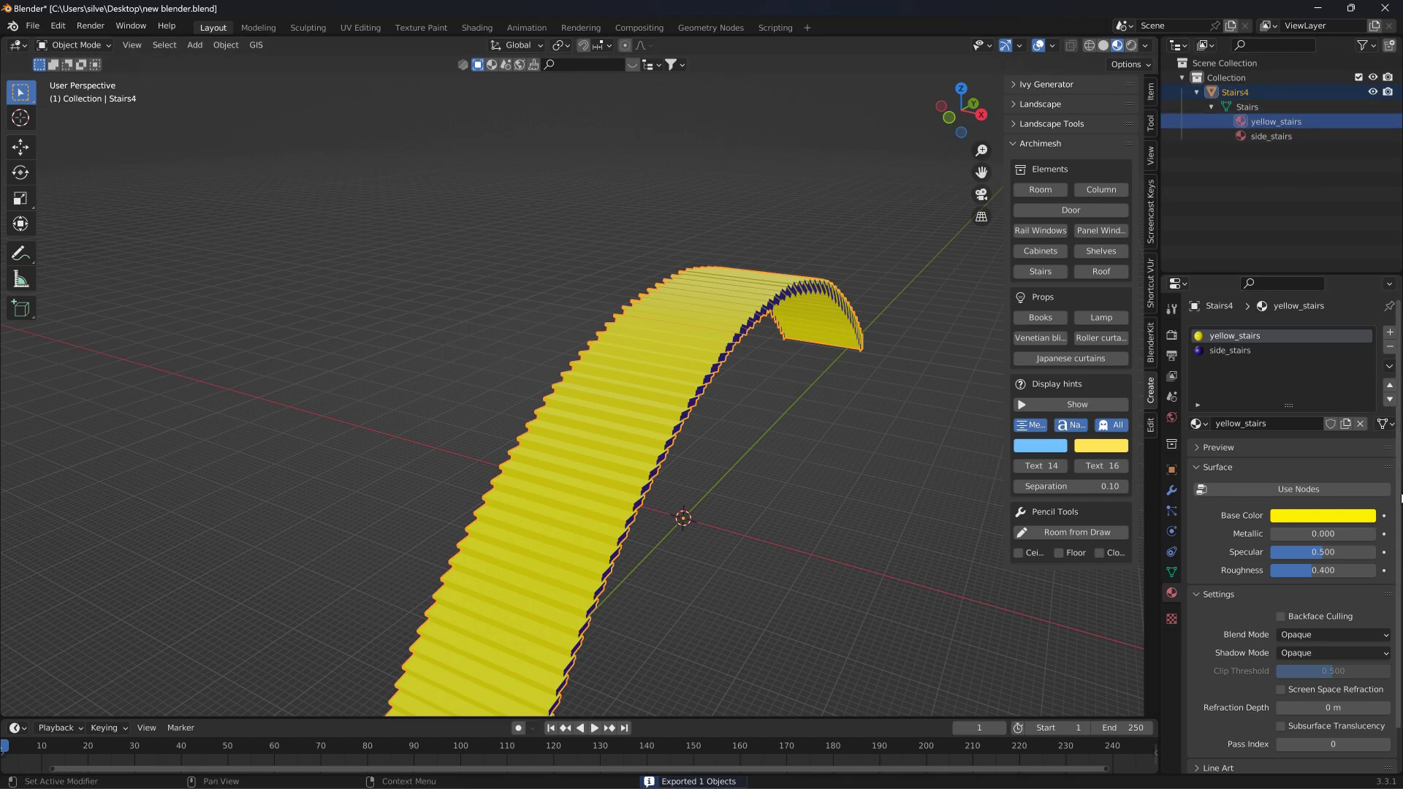
Step: Change the yellow_stairs base color to a saturated magenta and rename the stairs object to Stairs5
left_click(1339, 517)
left_click_drag(1297, 373, 1349, 383)
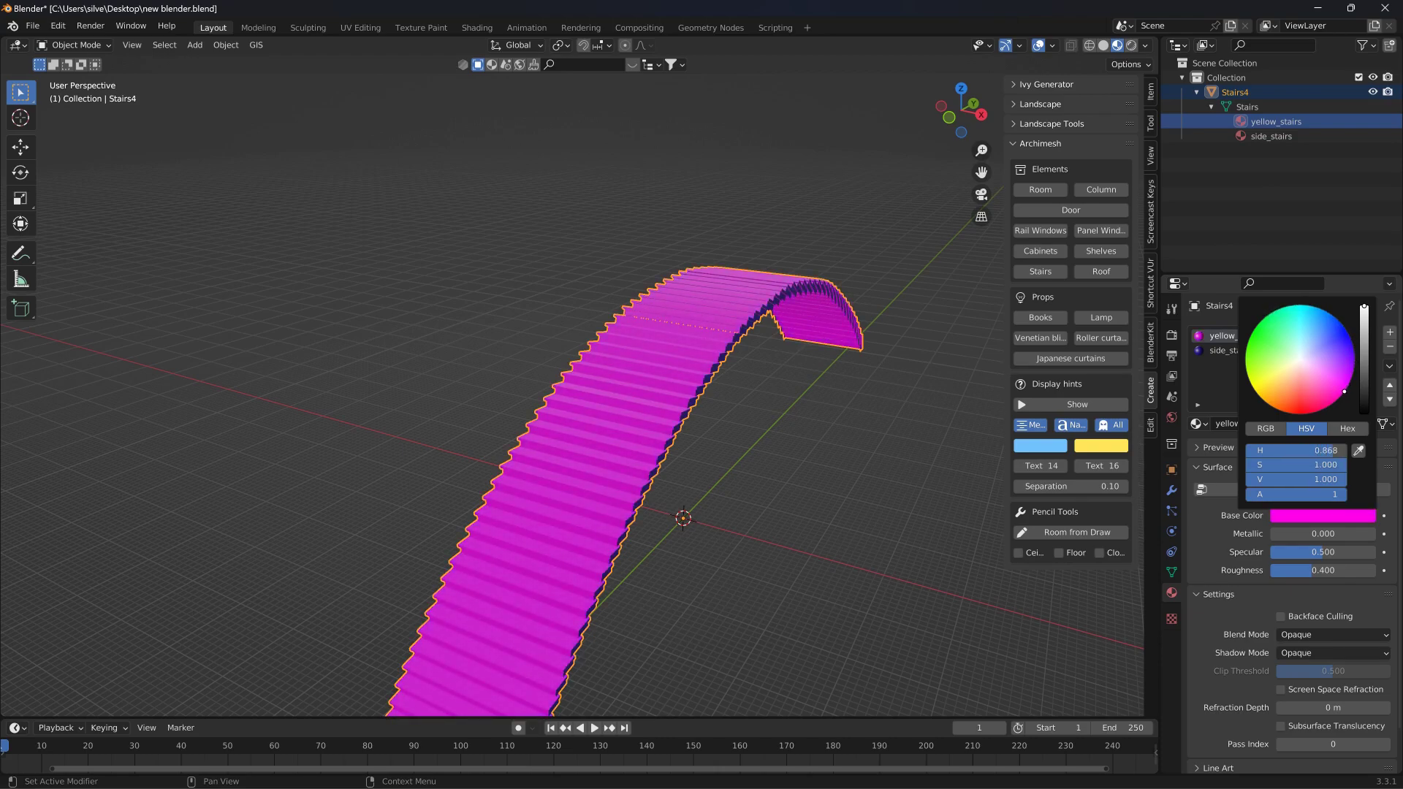
double_click(1235, 91)
left_click_drag(1251, 92, 1244, 92)
type("5")
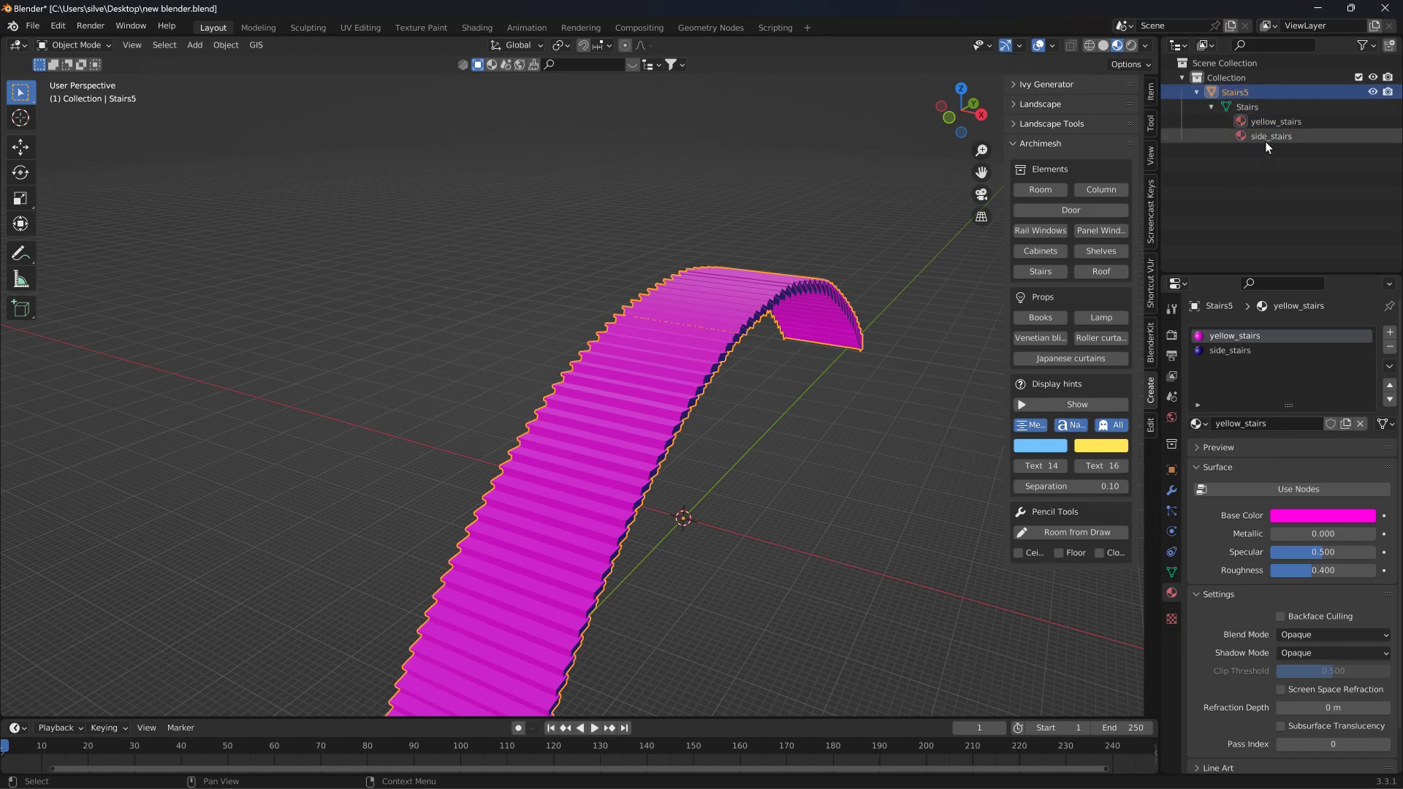
Step: Rename the yellow_stairs material to purple_stairs
double_click(1276, 121)
left_click_drag(1251, 121, 1276, 121)
type("purple")
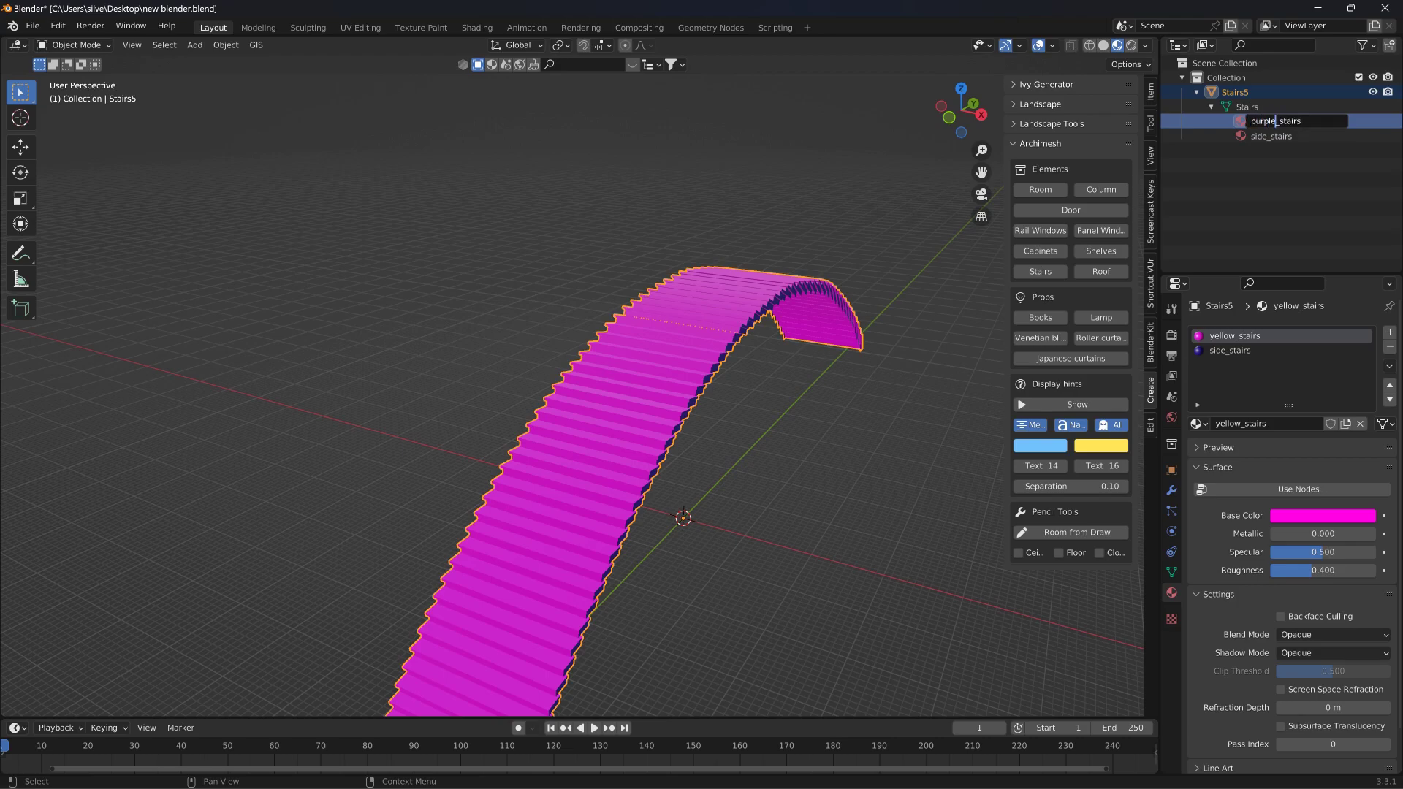
key("Return")
Step: Start a Collada export, create a Purple_Stairs folder inside Blue_Stairs, and open it as the destination
left_click(721, 328)
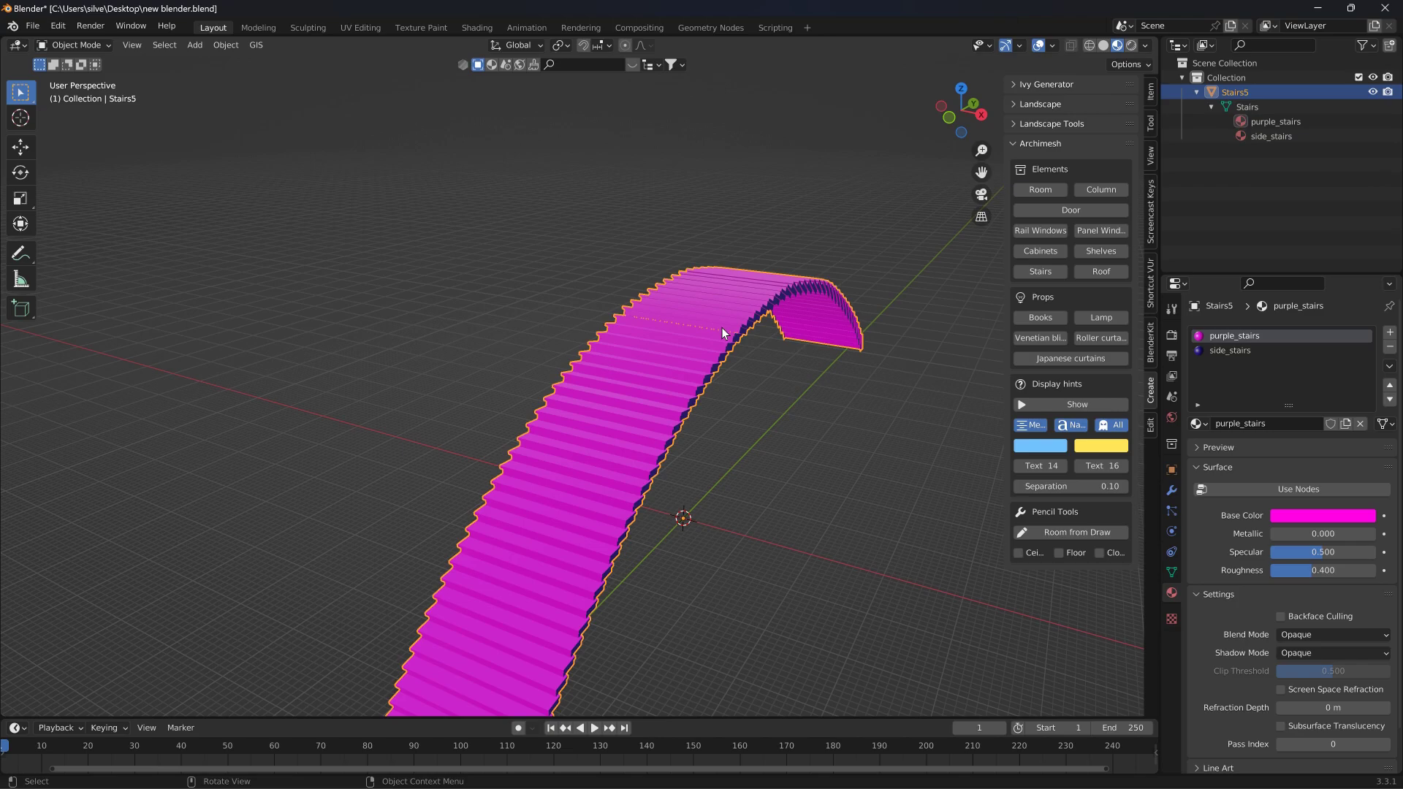
middle_click_drag(721, 327, 760, 347)
left_click(1275, 121)
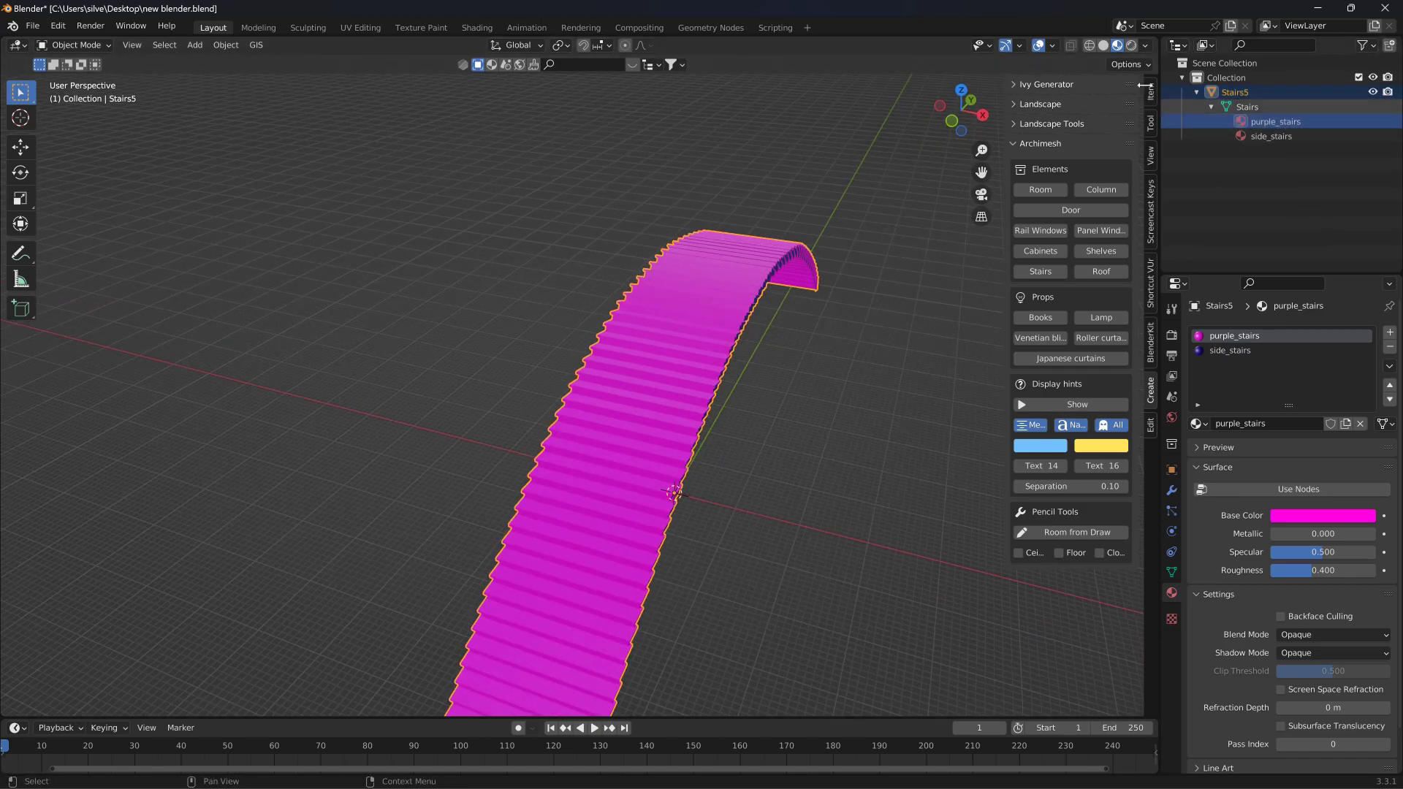
left_click(33, 25)
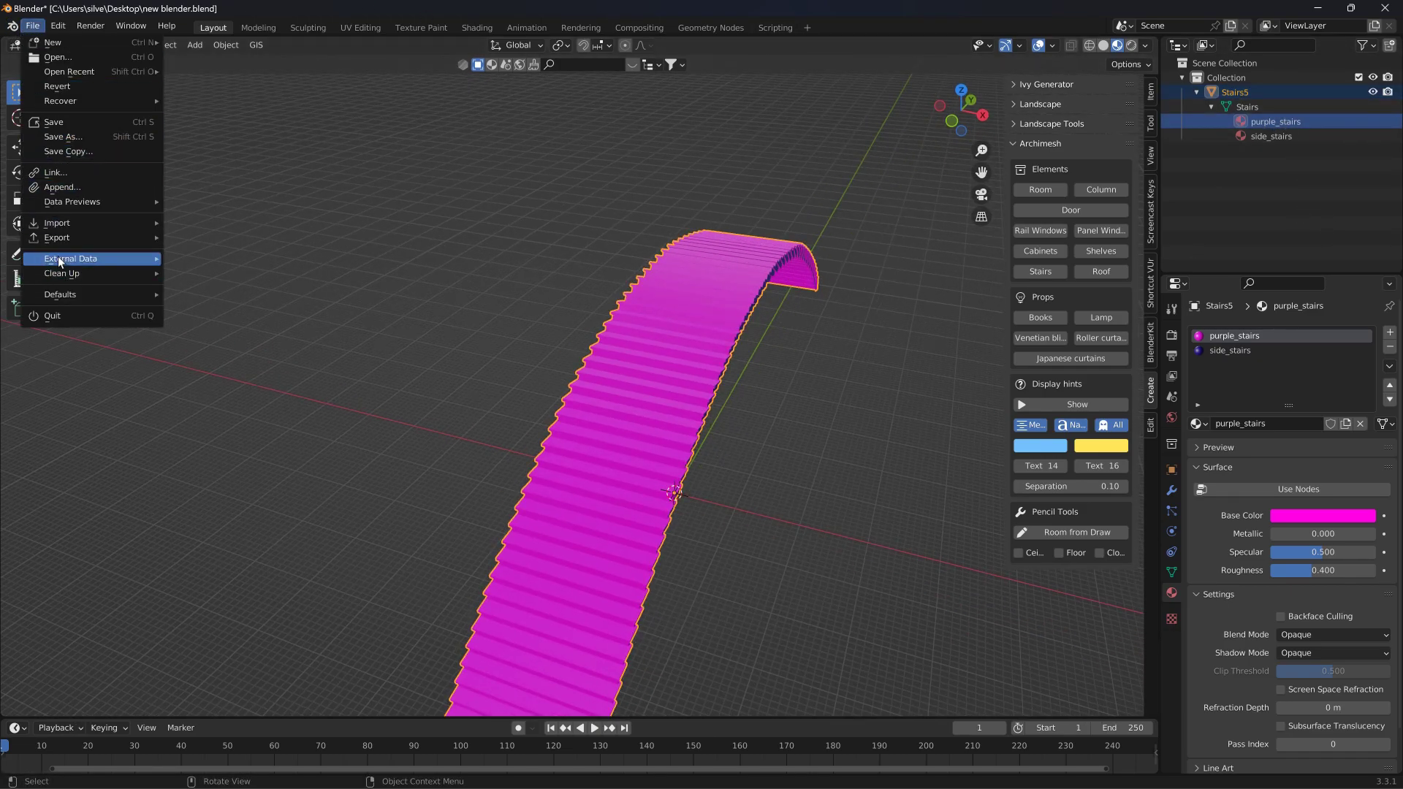
mouse_move(84, 239)
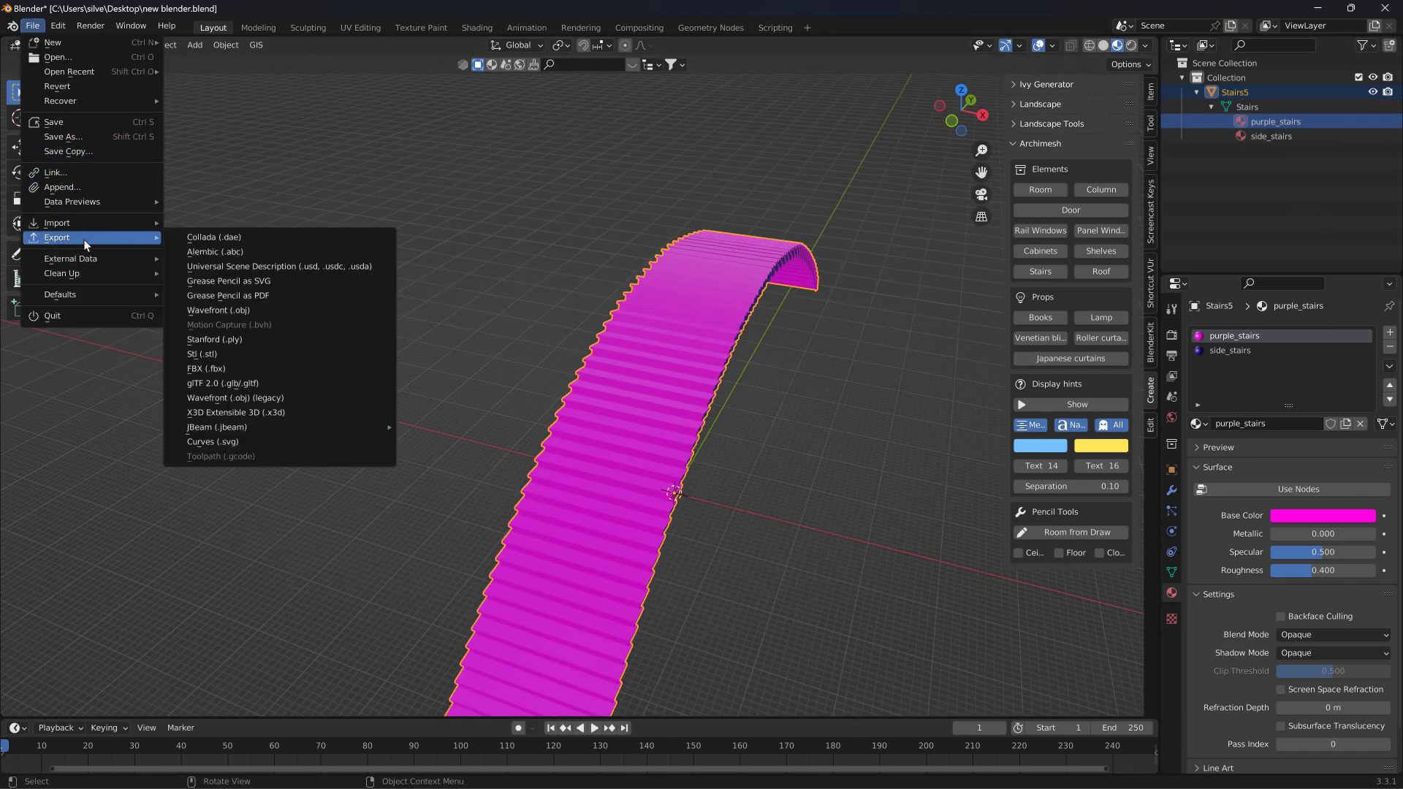
left_click(229, 243)
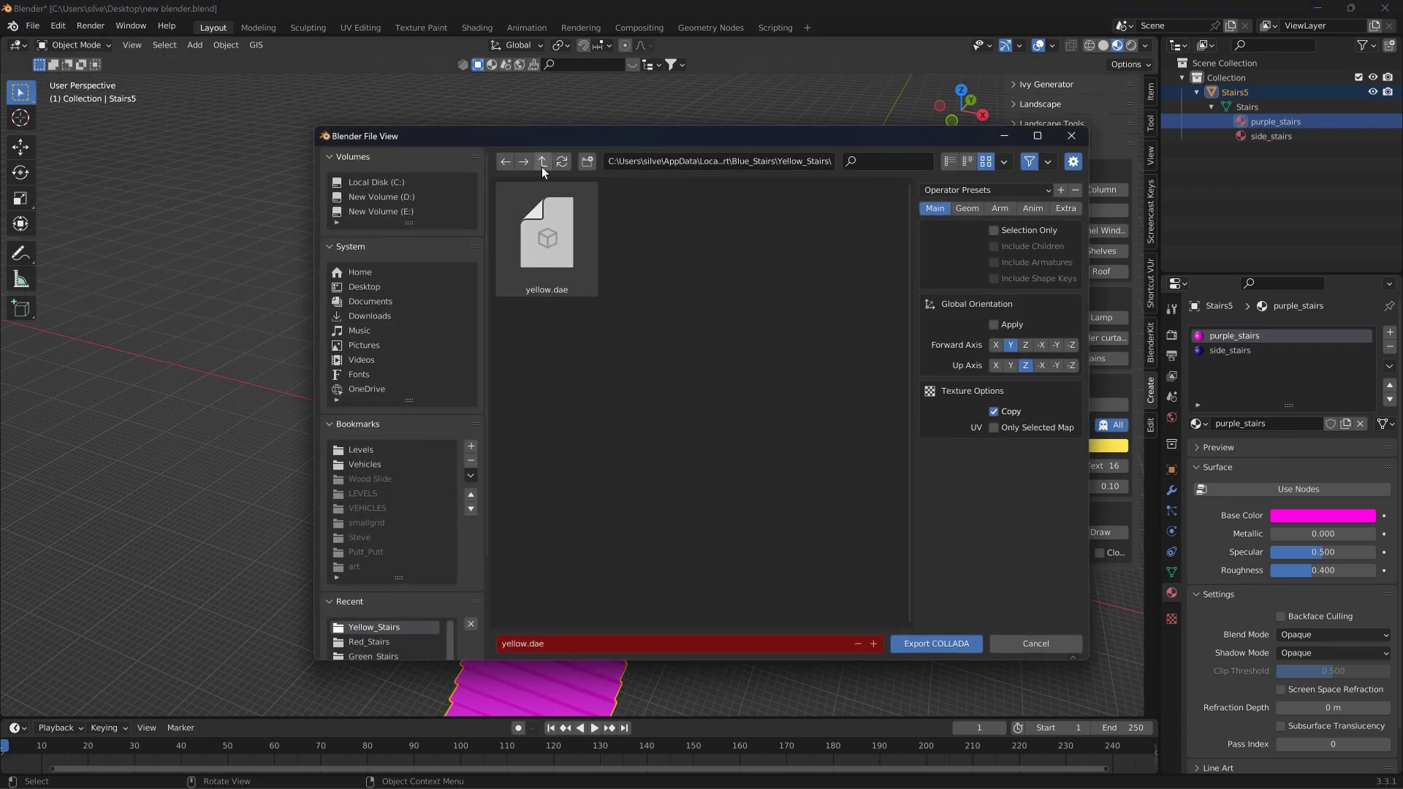
left_click(542, 167)
left_click(586, 161)
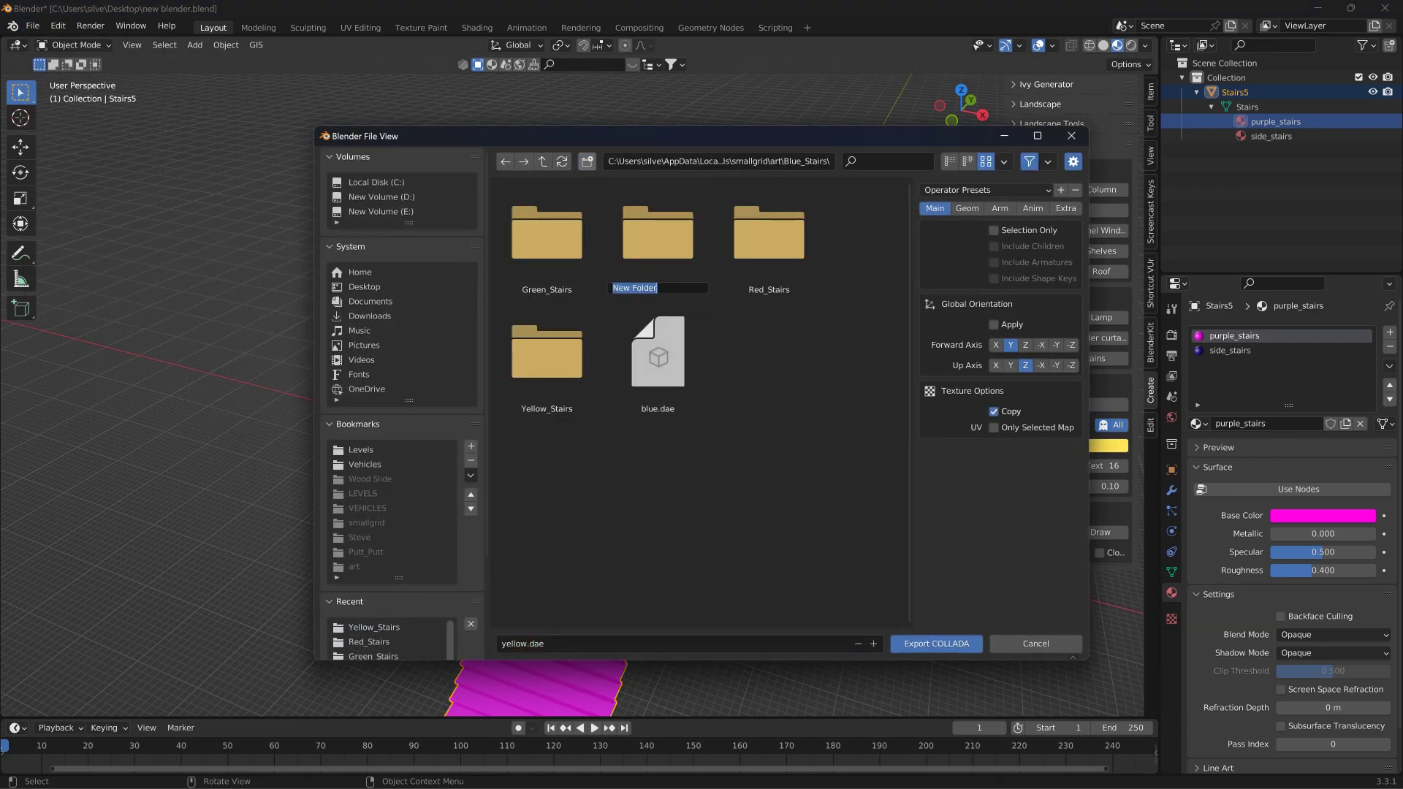
type("P")
key("Return")
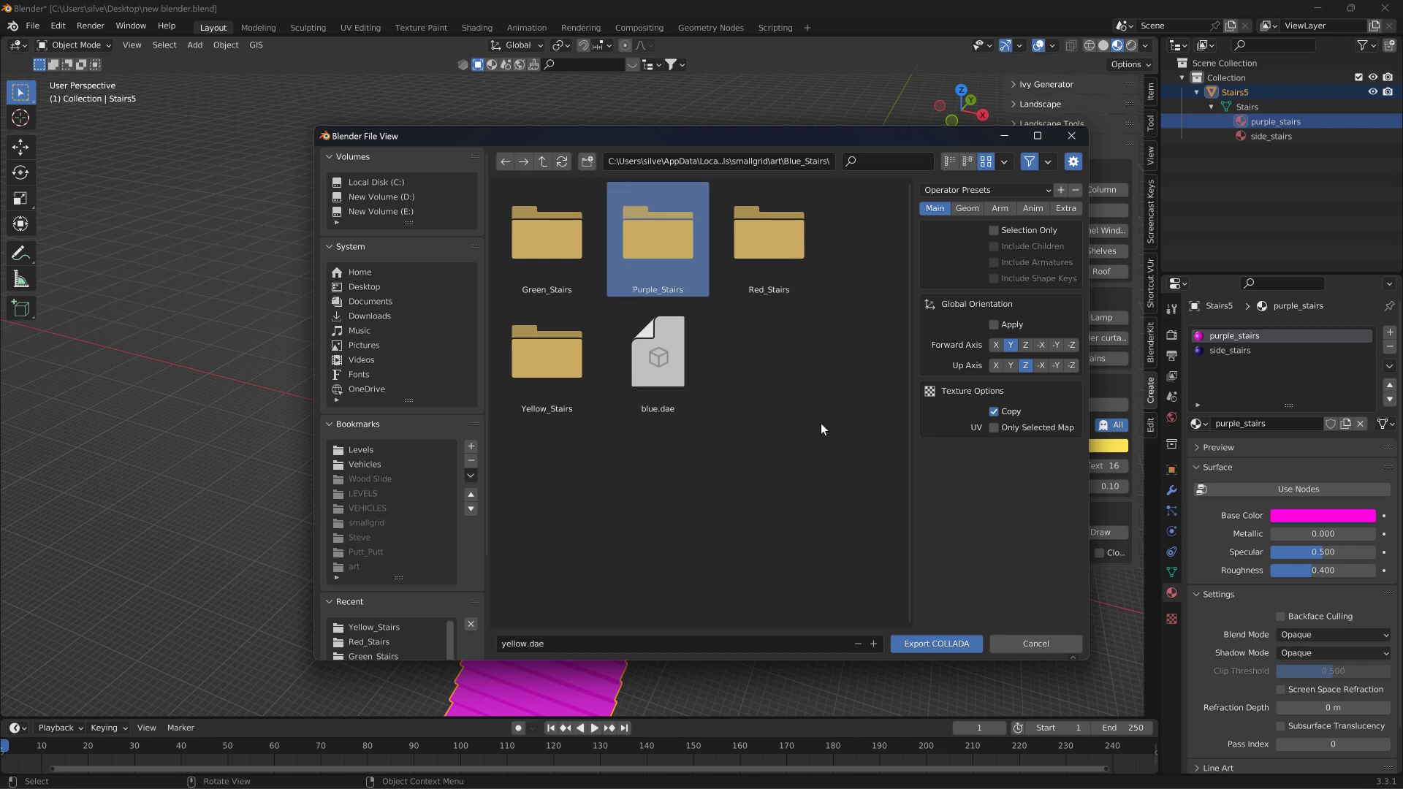
double_click(676, 237)
Step: Name the Collada file purple and export the stairs into the Purple_Stairs folder
left_click(577, 643)
type("purple")
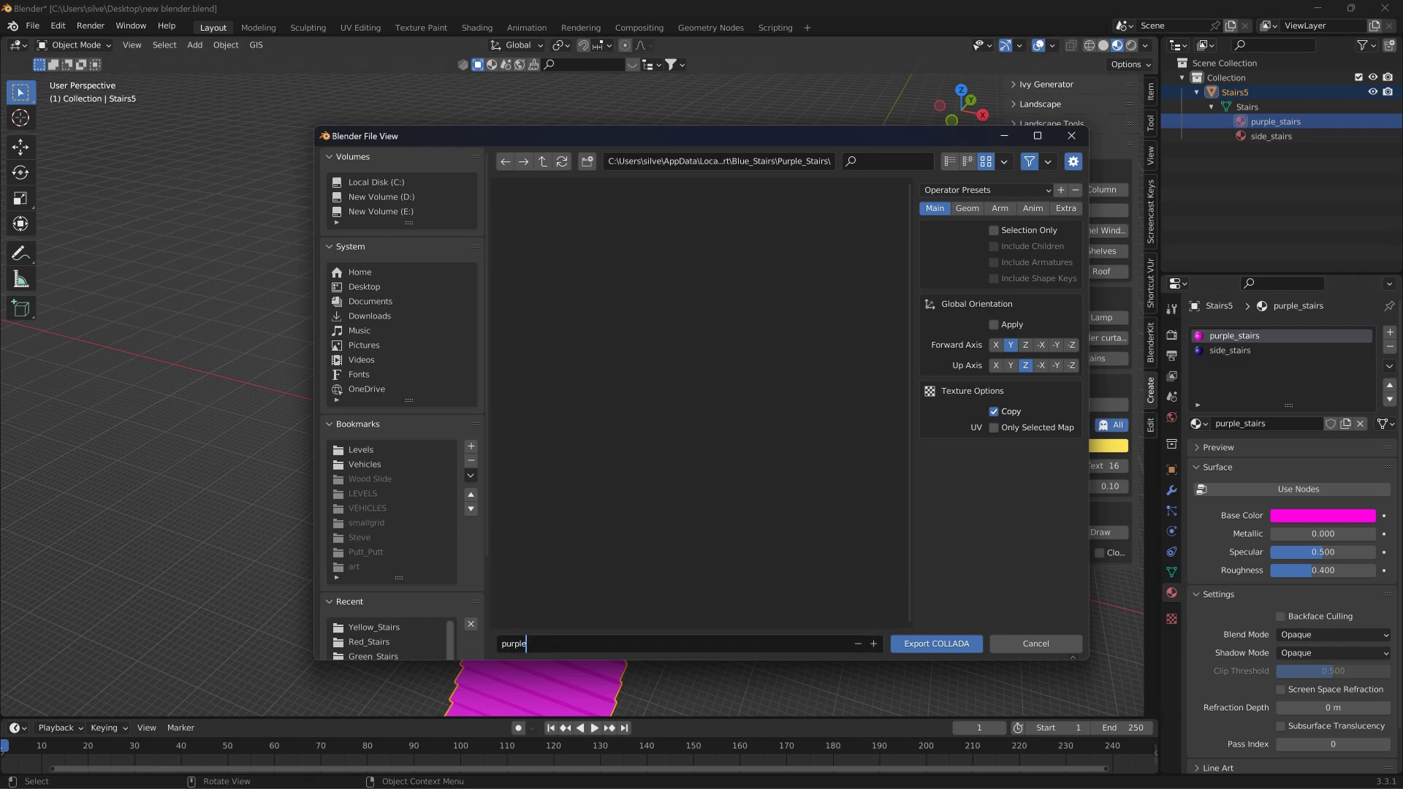
left_click(961, 645)
Step: Minimize Blender and launch the BeamNG.drive game from its desktop shortcut
left_click(1351, 8)
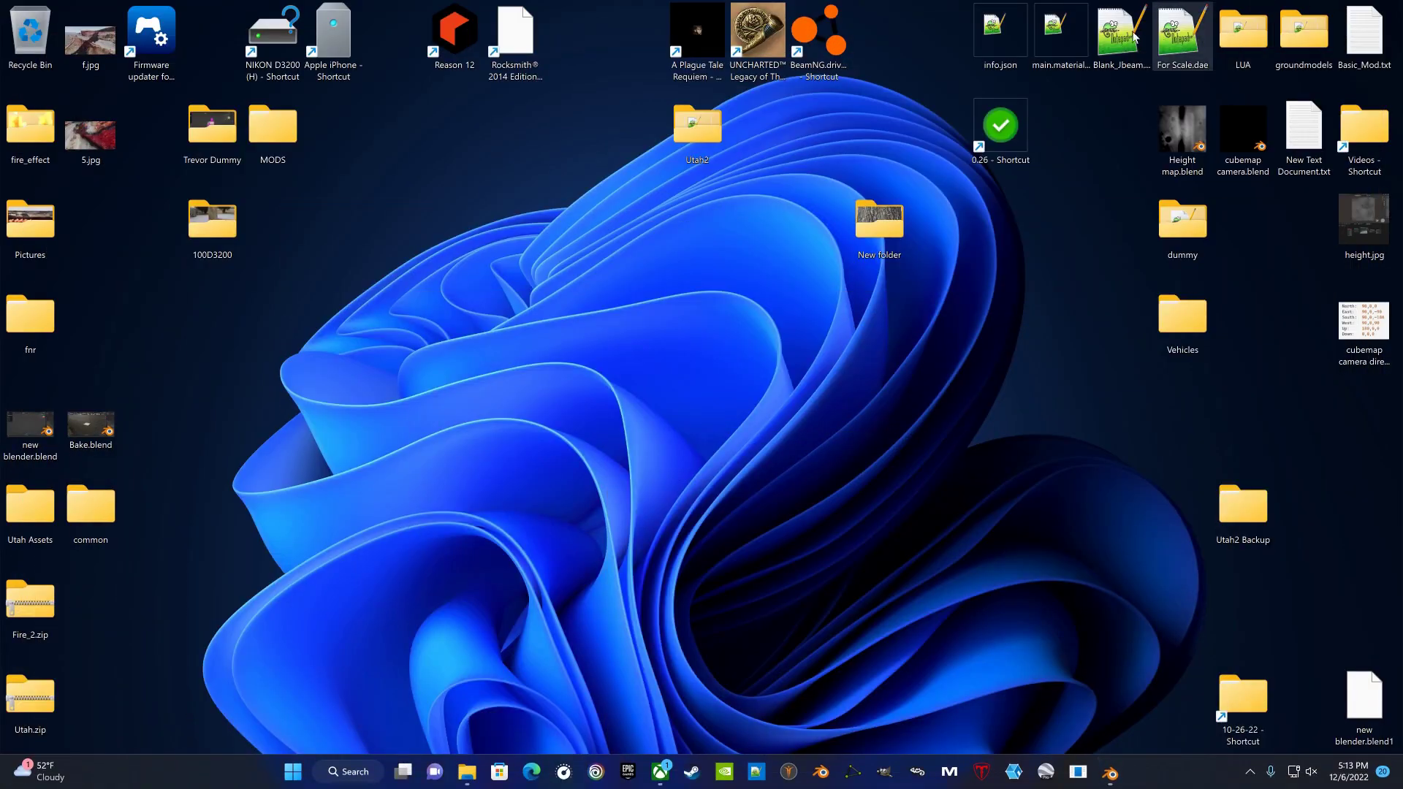
double_click(819, 37)
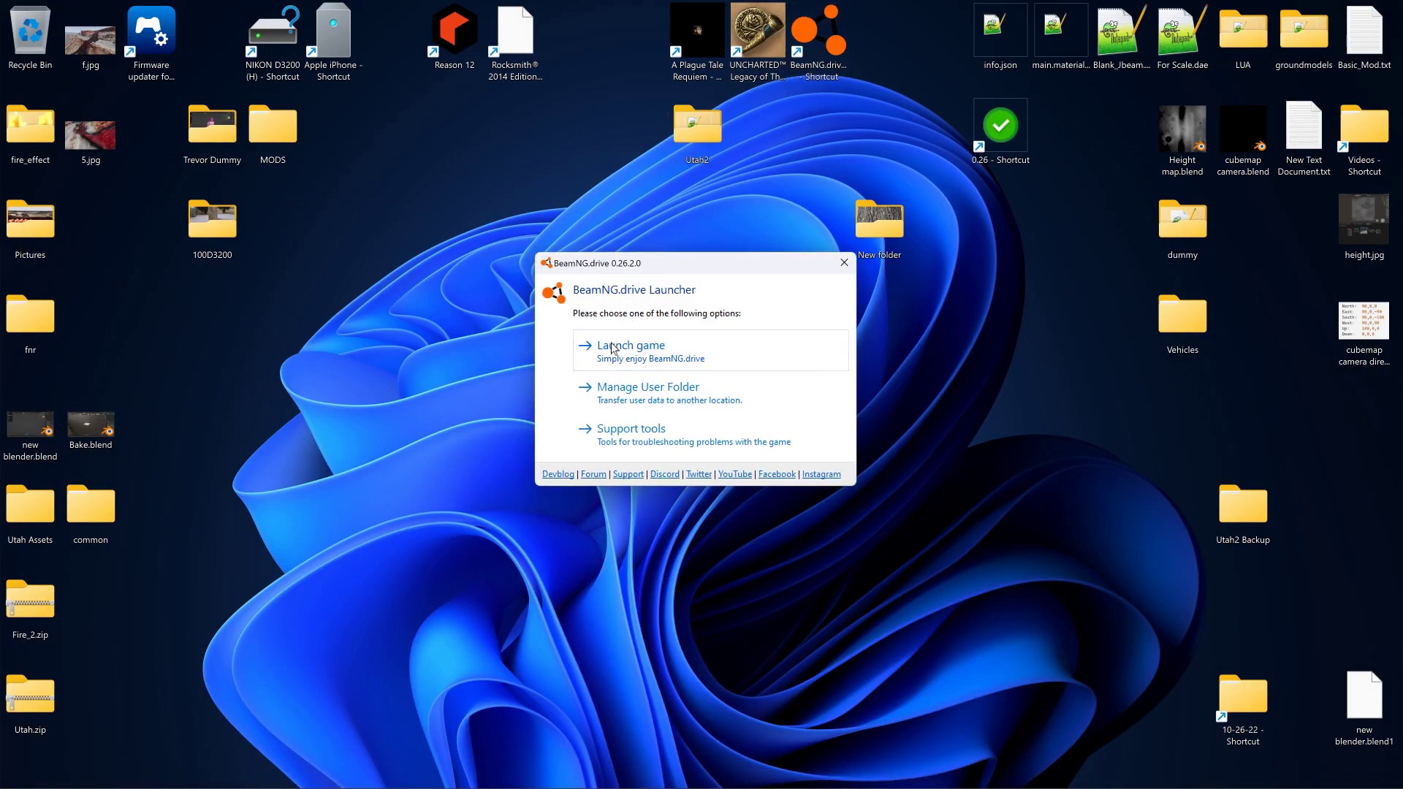
left_click(613, 348)
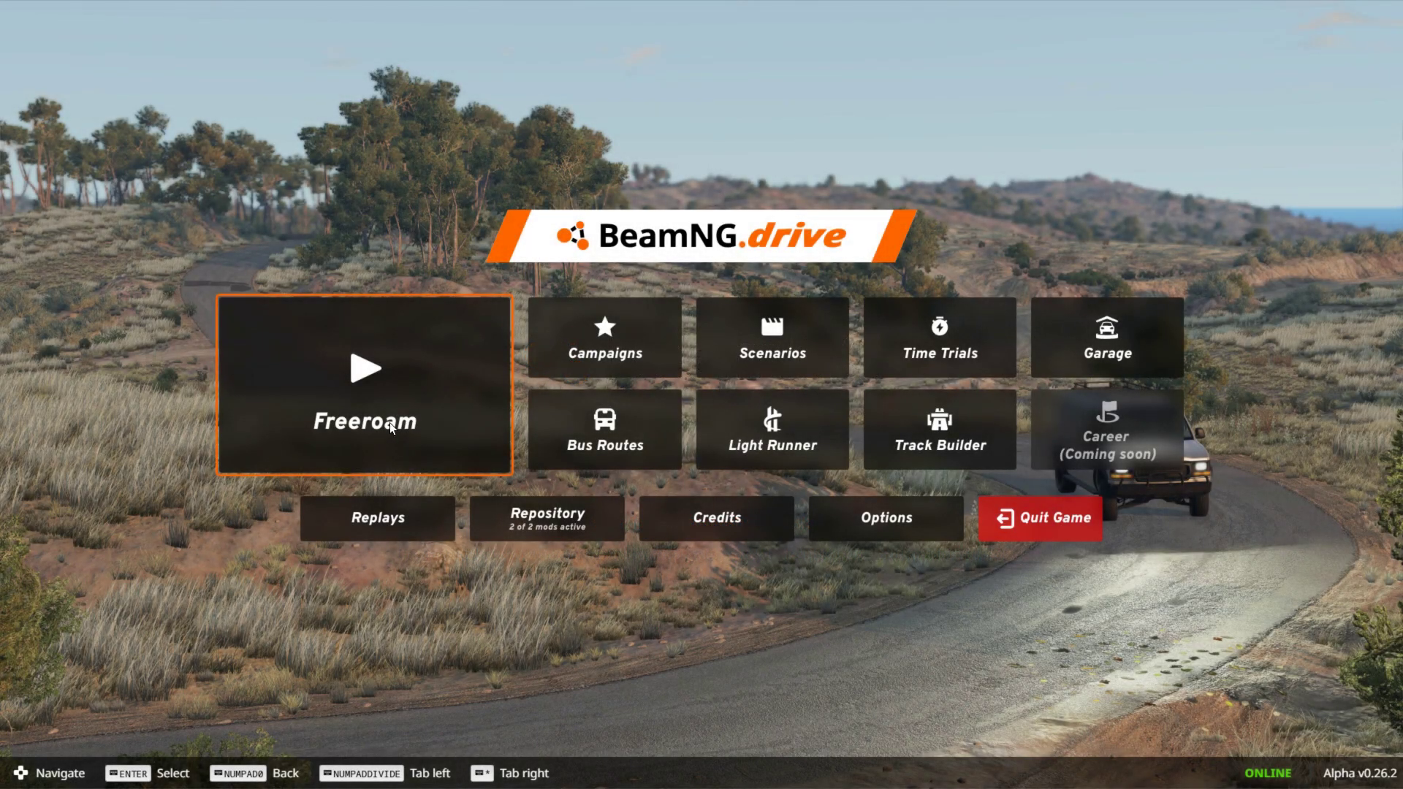
Step: Load the Grid, Small, Pure level in Freeroam at the Default spawn point
left_click(387, 408)
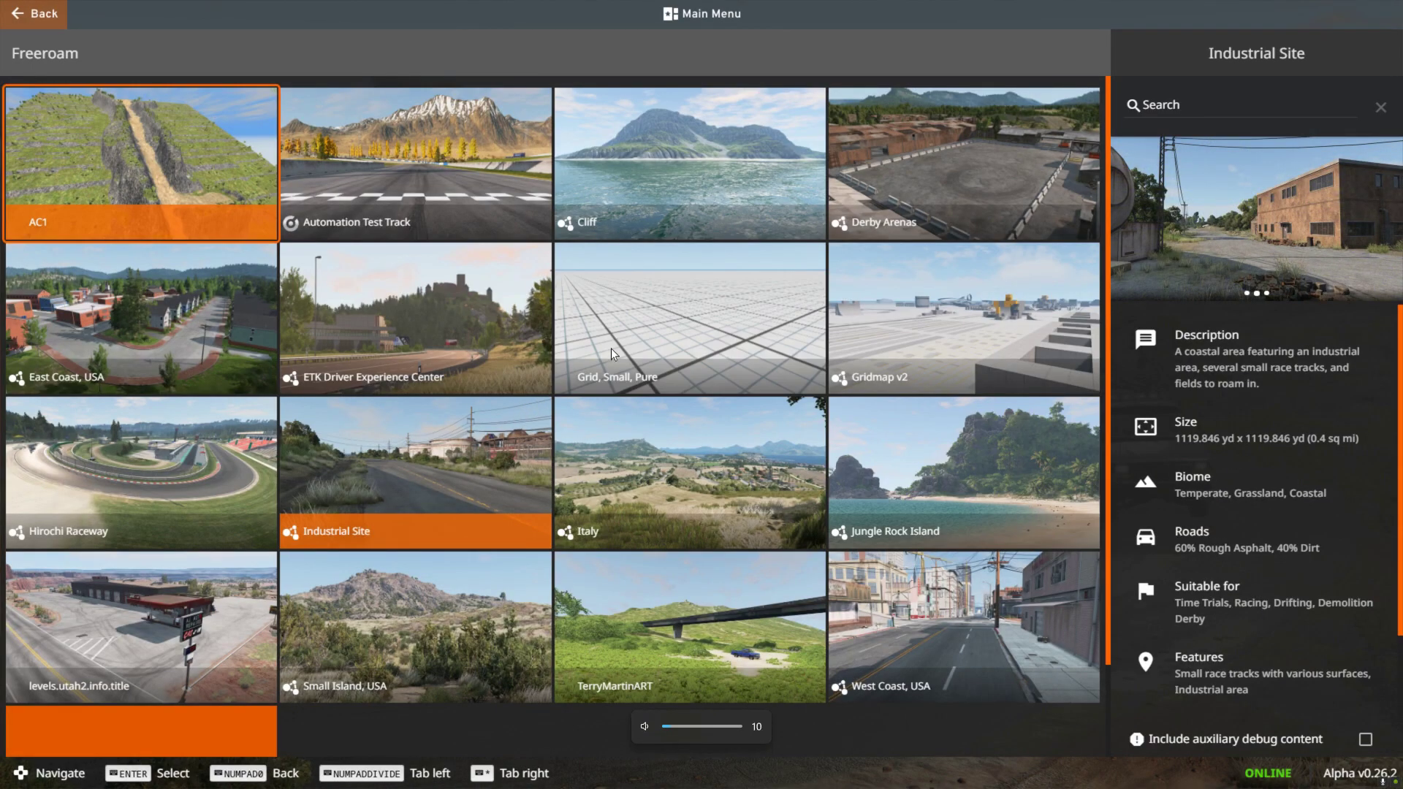
left_click(700, 310)
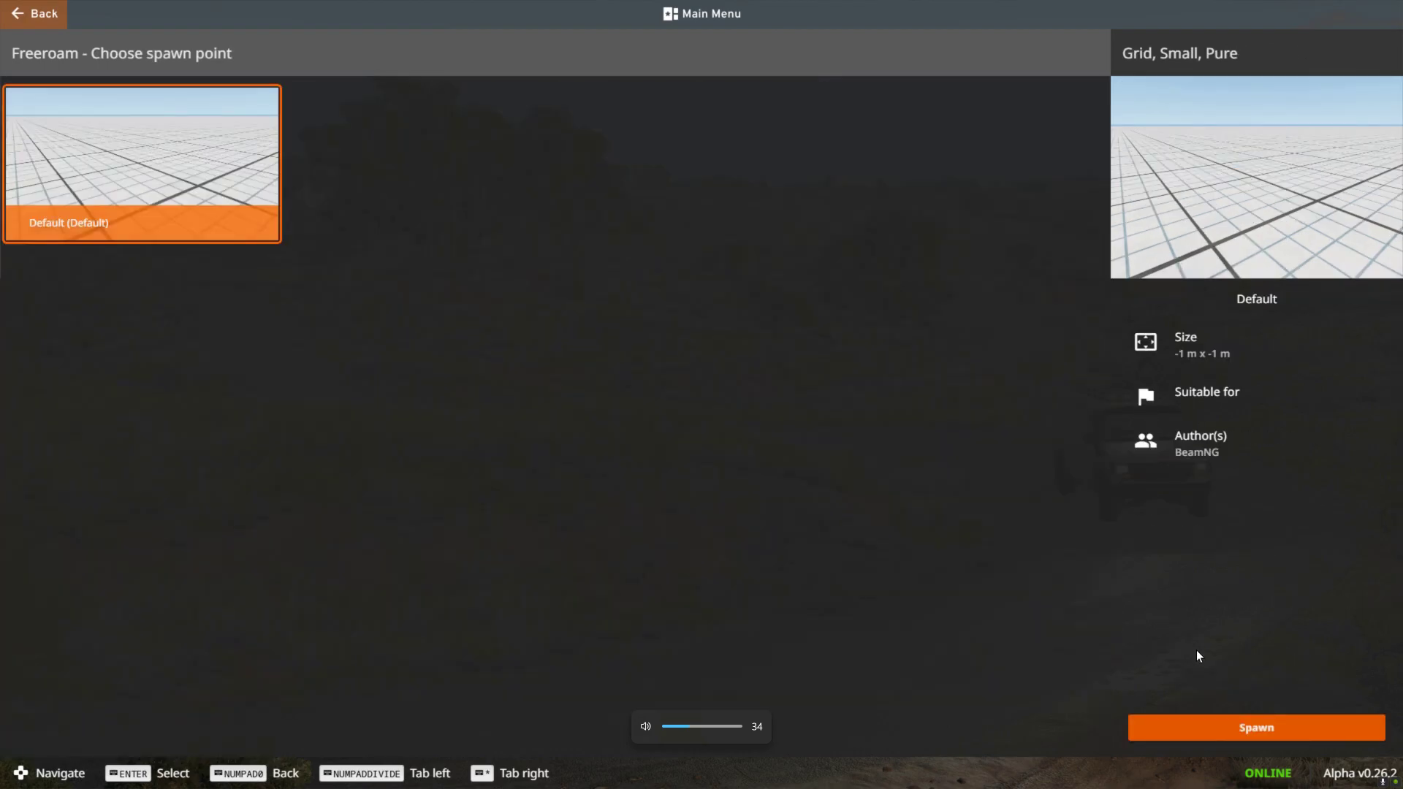
left_click(1219, 733)
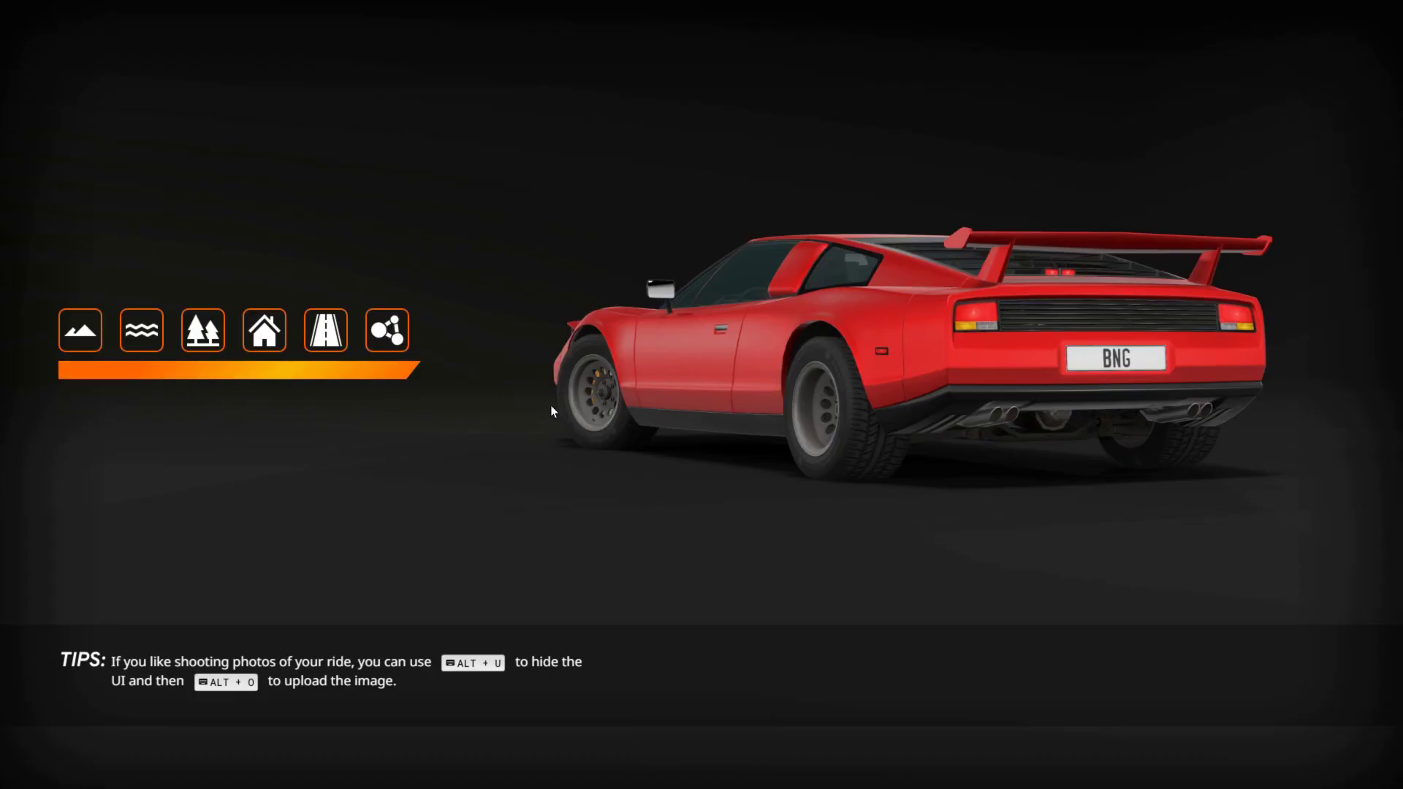
key("XF86AudioLowerVolume")
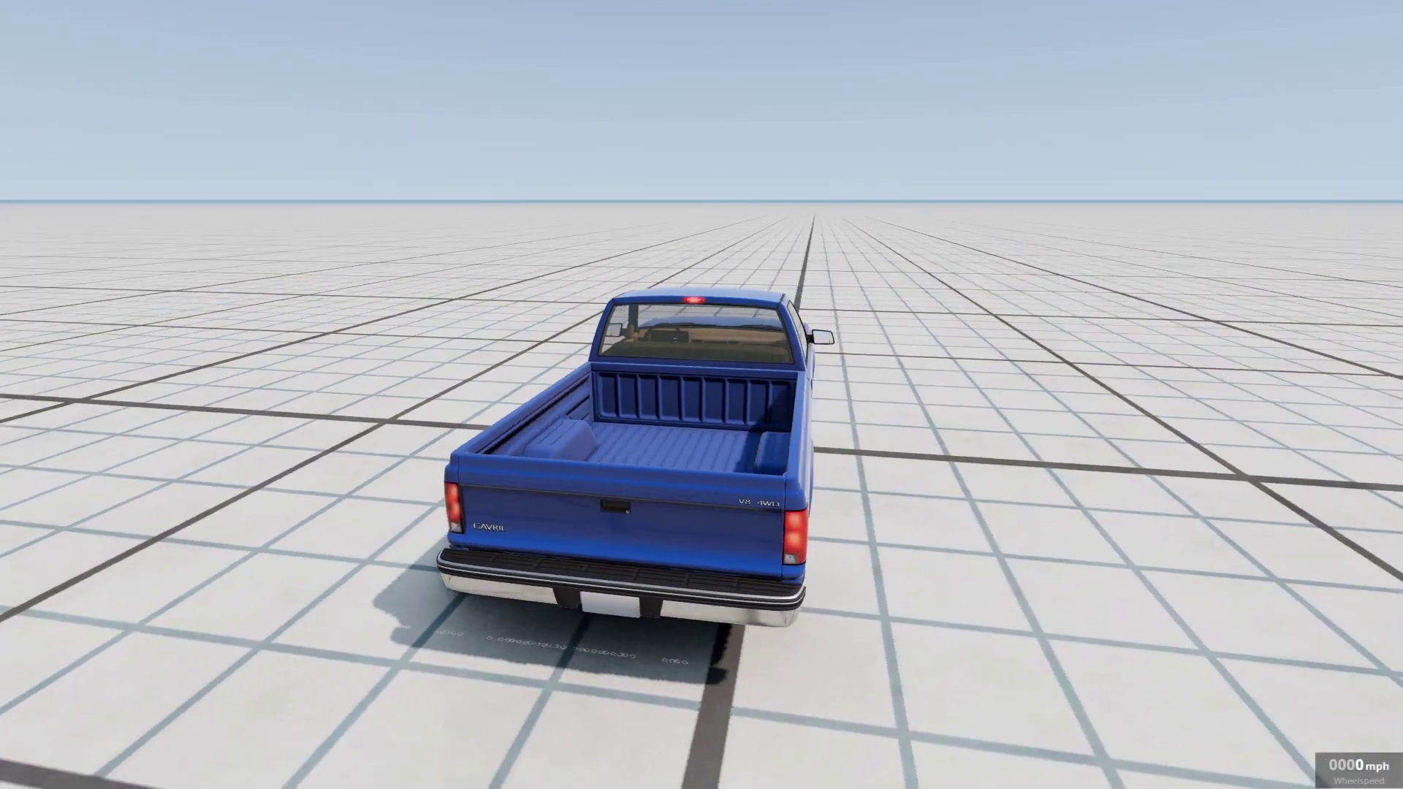
Step: Switch to the World Editor and open the Asset Browser
right_click_drag(701, 394, 300, 364)
right_click_drag(639, 380, 483, 377)
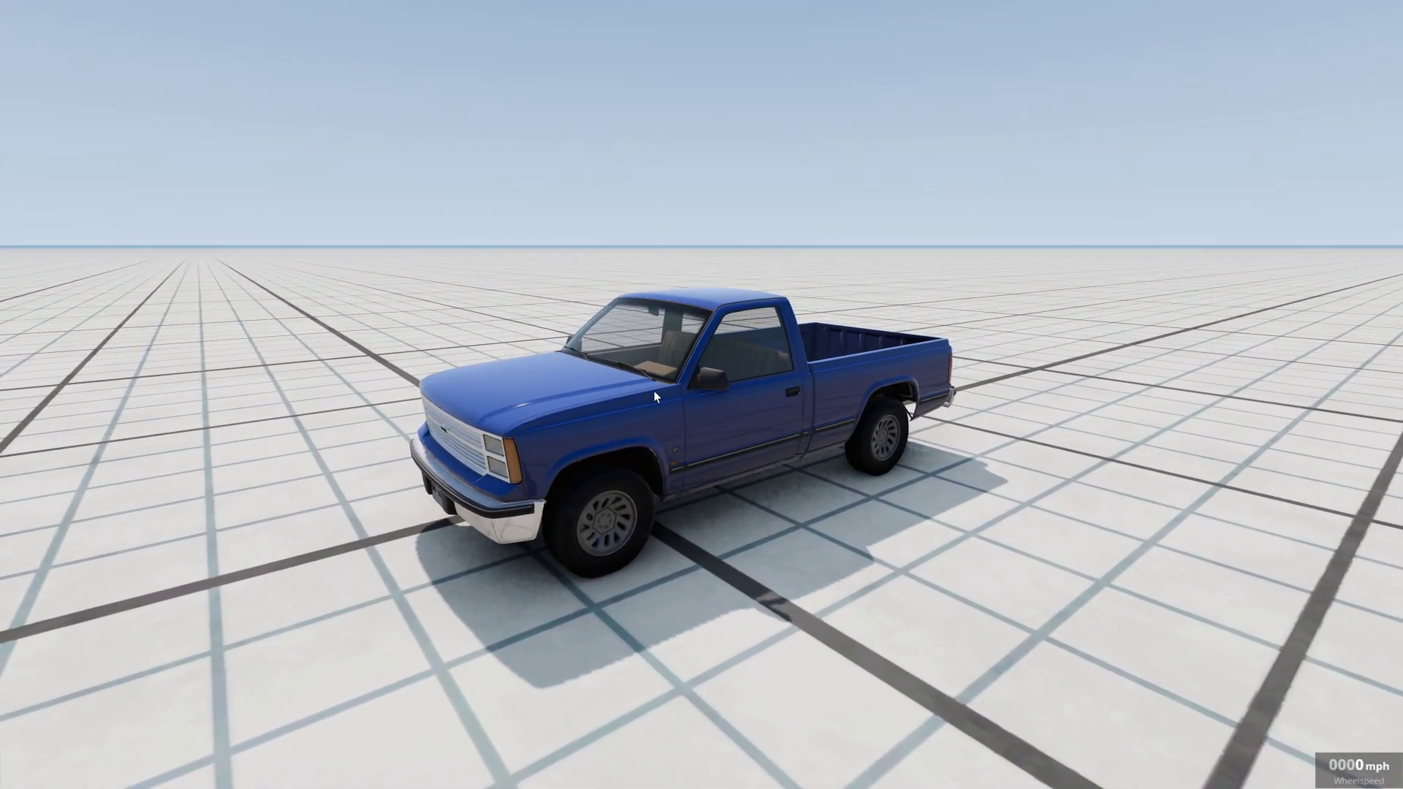
key("F11")
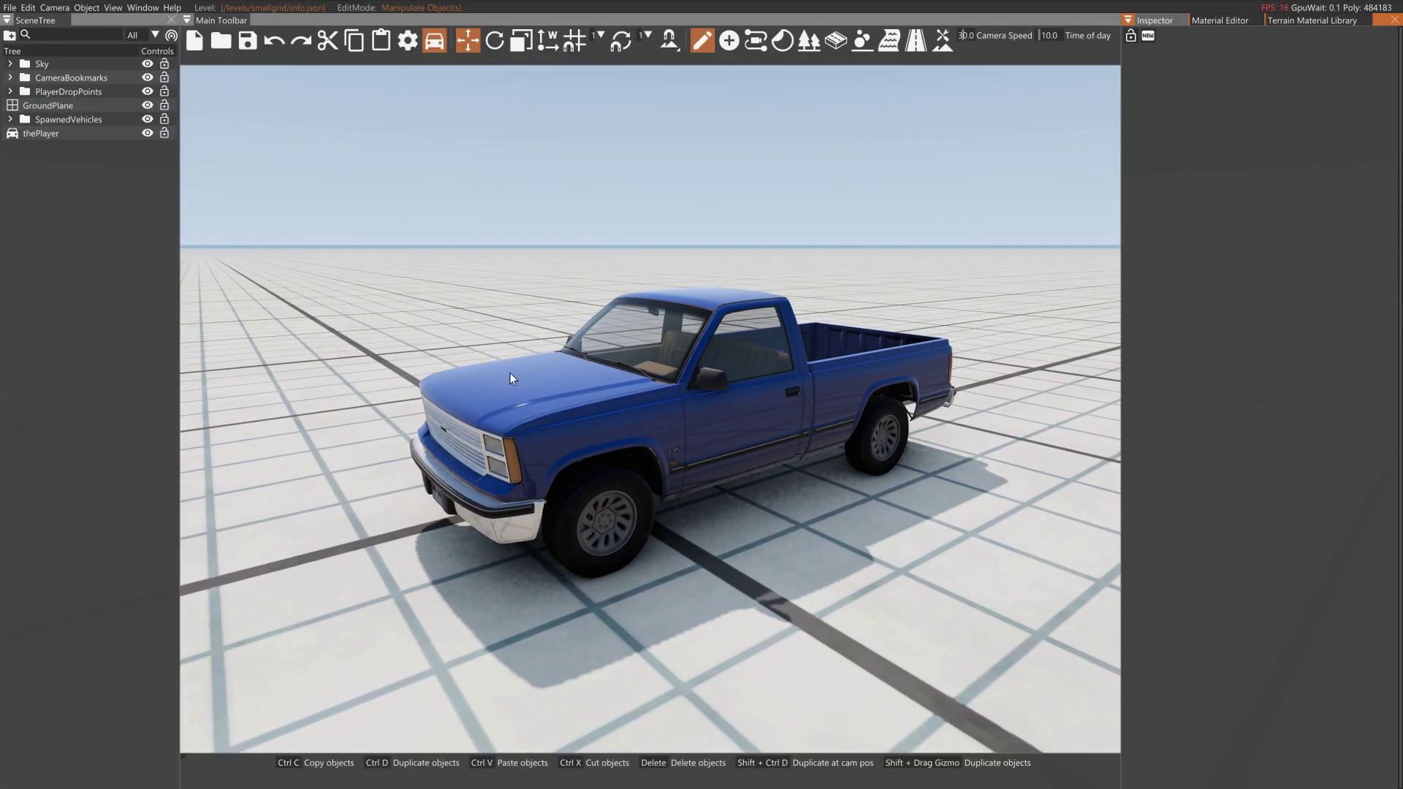
right_click_drag(489, 322, 395, 289)
left_click(142, 7)
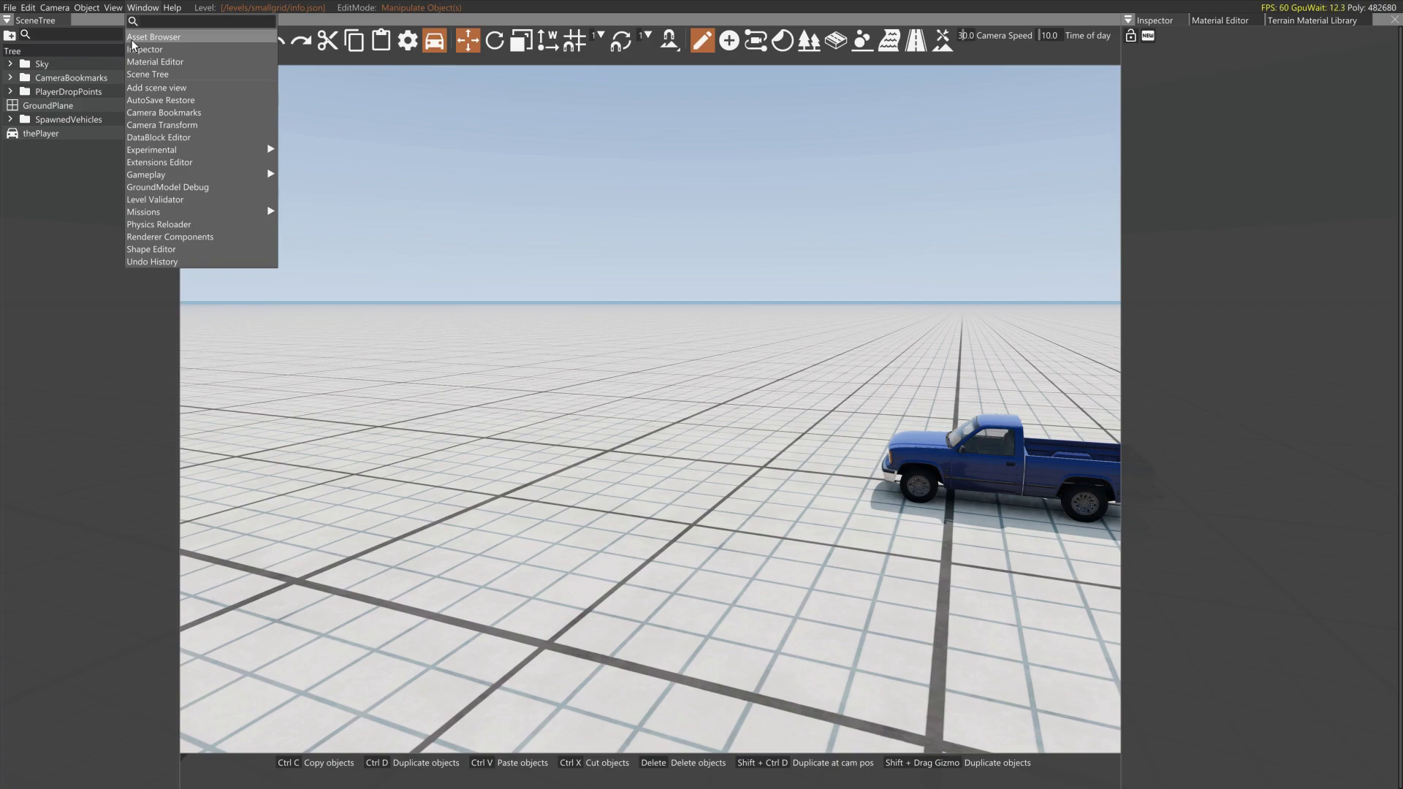
left_click(132, 40)
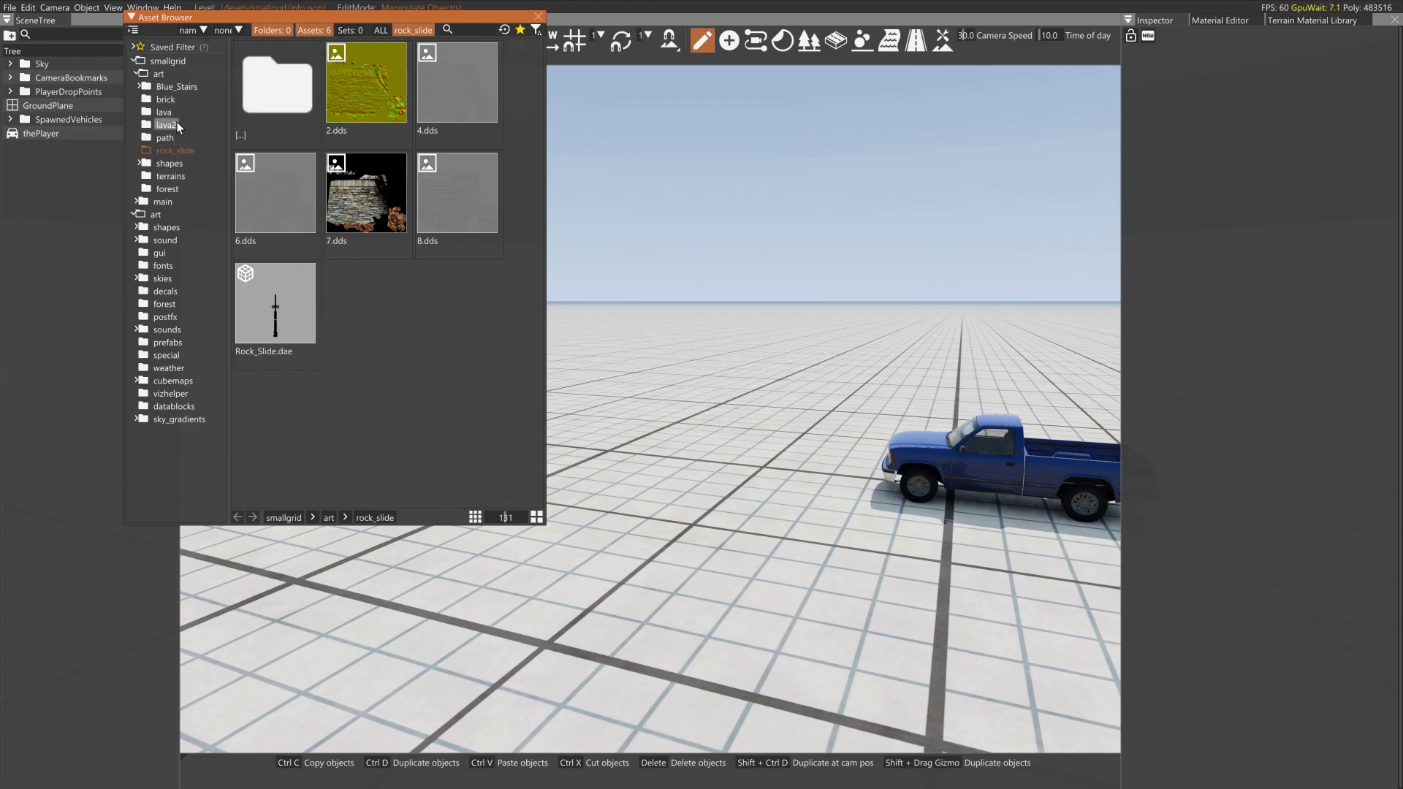
Step: Place blue.dae from smallgrid's art/Blue_Stairs folder onto the grid beside the truck
left_click(176, 87)
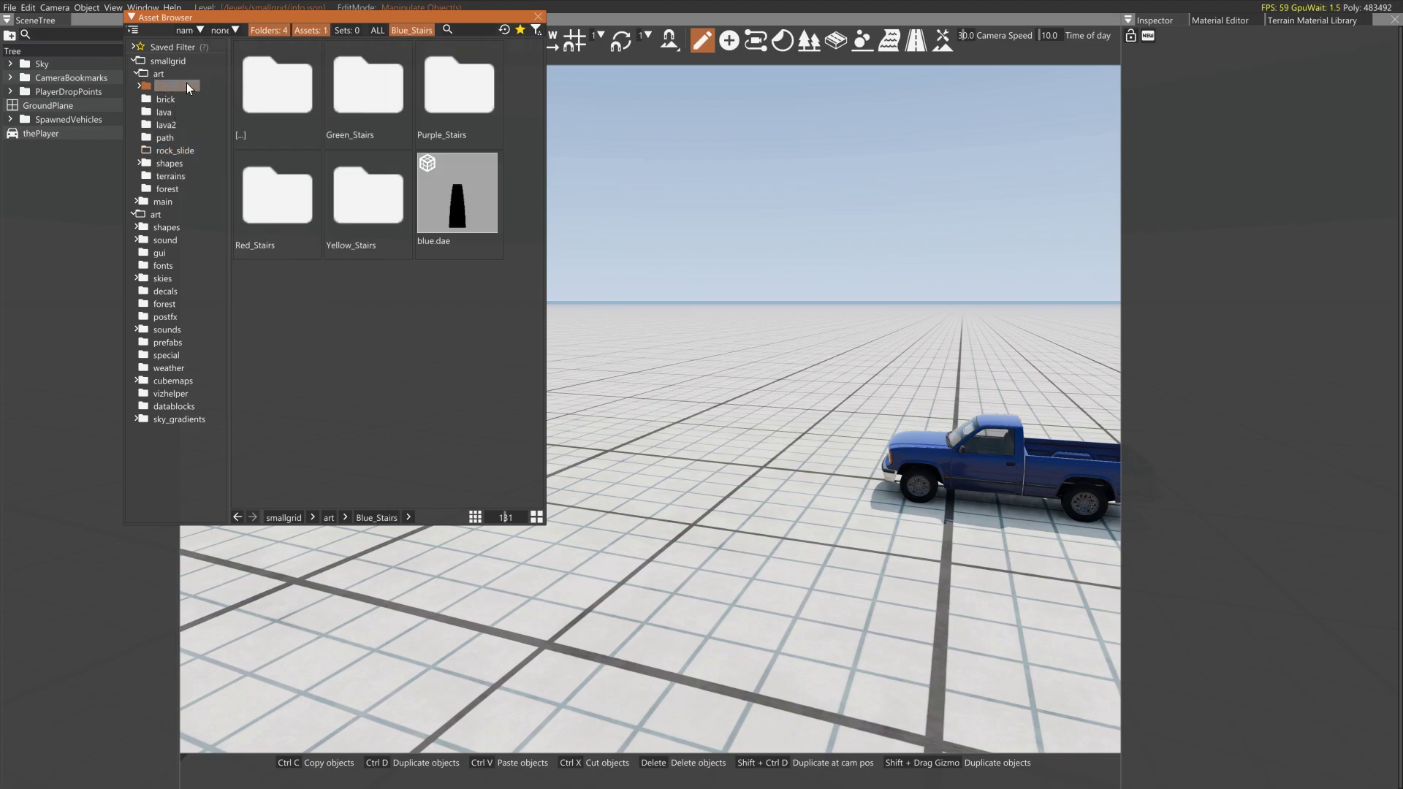
left_click_drag(454, 243, 816, 340)
mouse_move(817, 340)
right_mouse_down()
mouse_move(986, 409)
mouse_move(789, 289)
mouse_move(698, 281)
mouse_move(686, 262)
mouse_move(817, 347)
right_mouse_up()
key("s")
key("w")
Step: Place yellow.dae from the Yellow_Stairs folder directly beside the blue stairs, at about X -37.3, Y -15.4
left_click(379, 202)
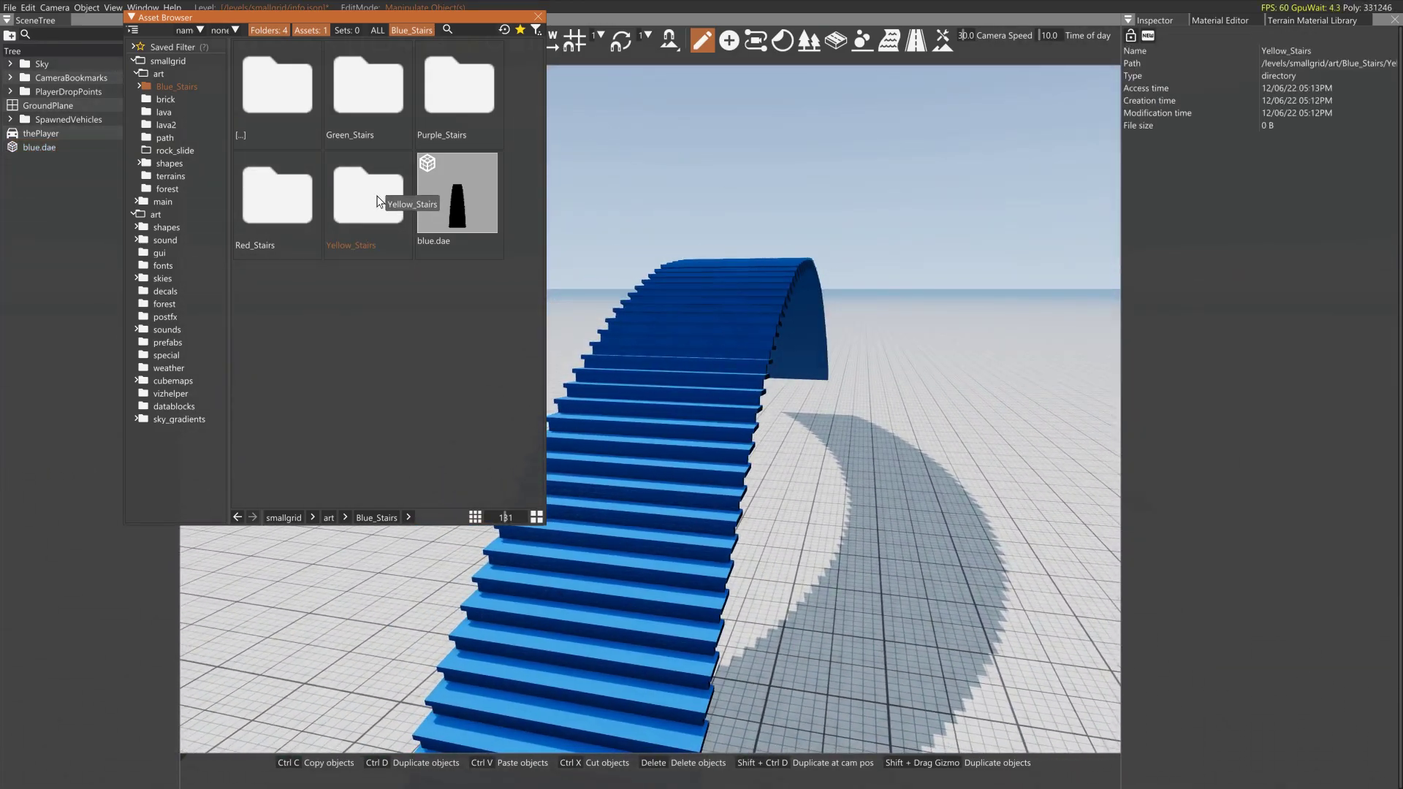
double_click(377, 201)
left_click_drag(376, 135, 862, 521)
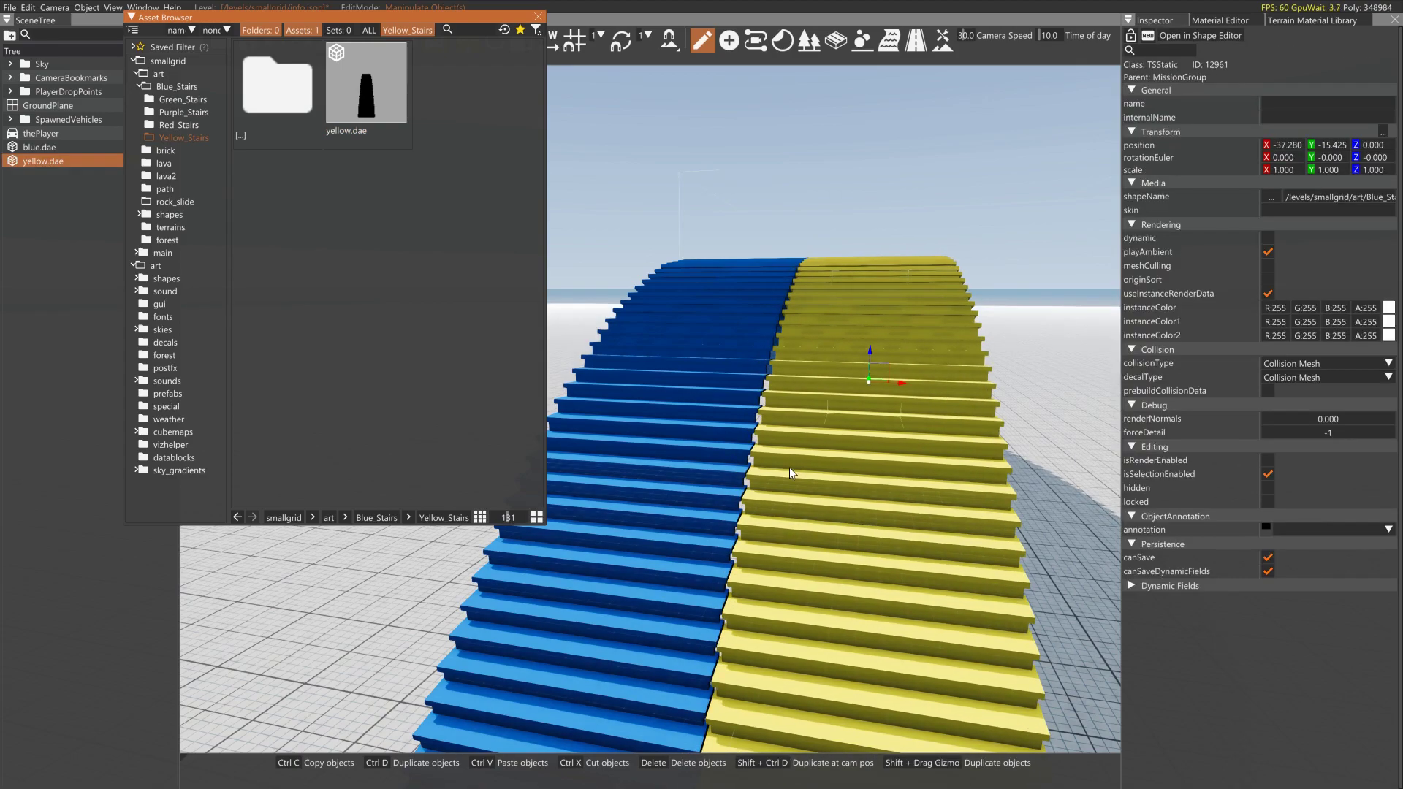
Step: Place red.dae from the Red_Stairs folder against the blue stairs' free side, at about X -72.2, Y -16.2
double_click(285, 101)
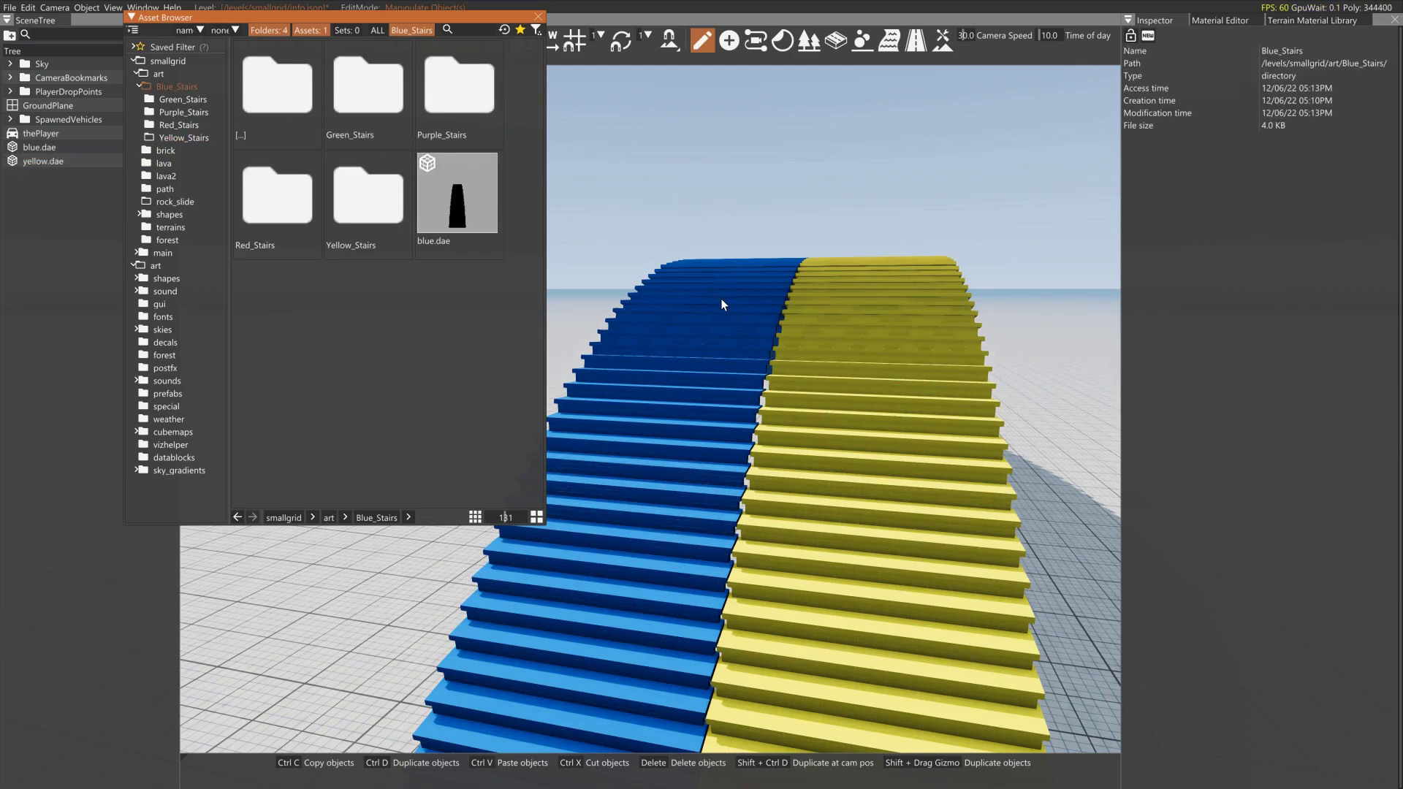
double_click(277, 206)
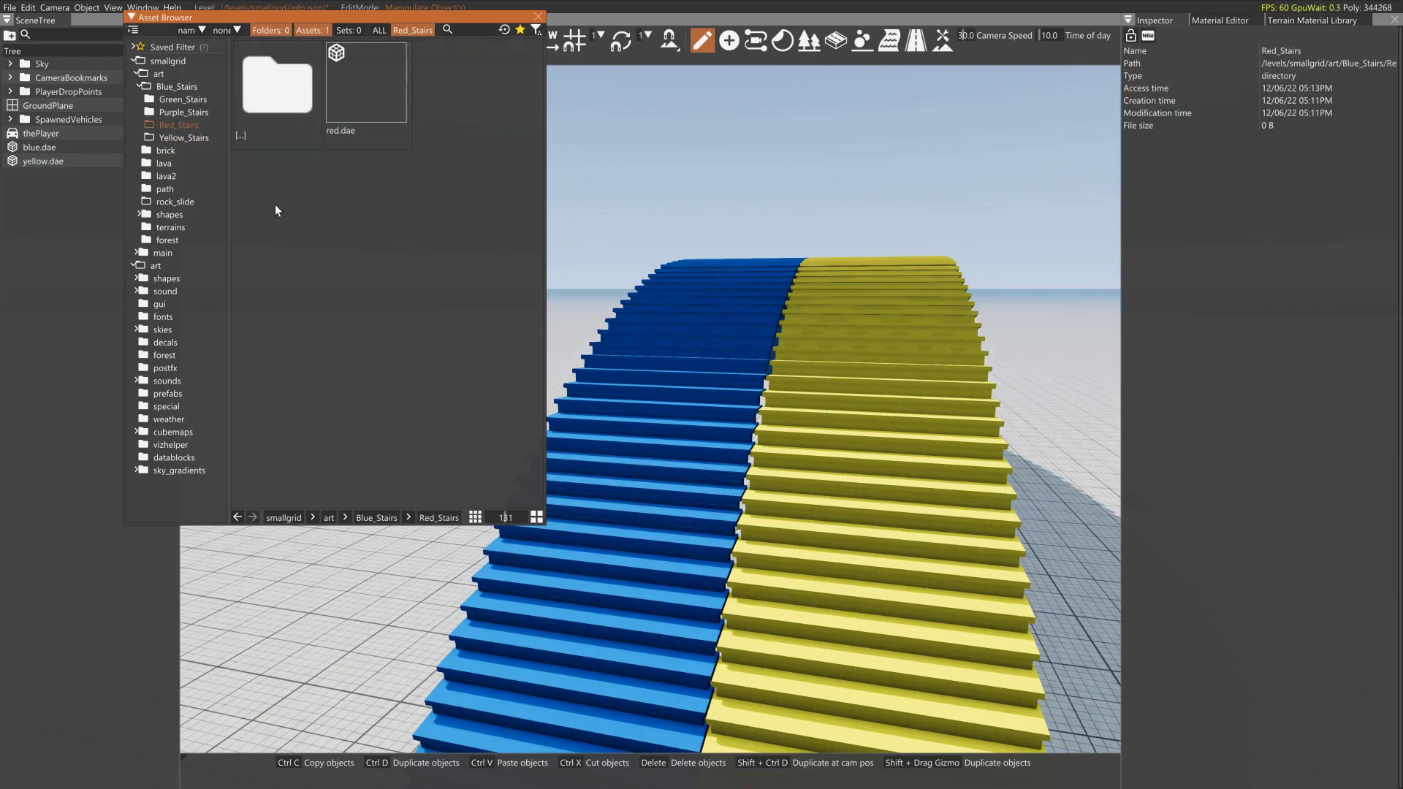
left_click_drag(327, 112, 617, 502)
key("s")
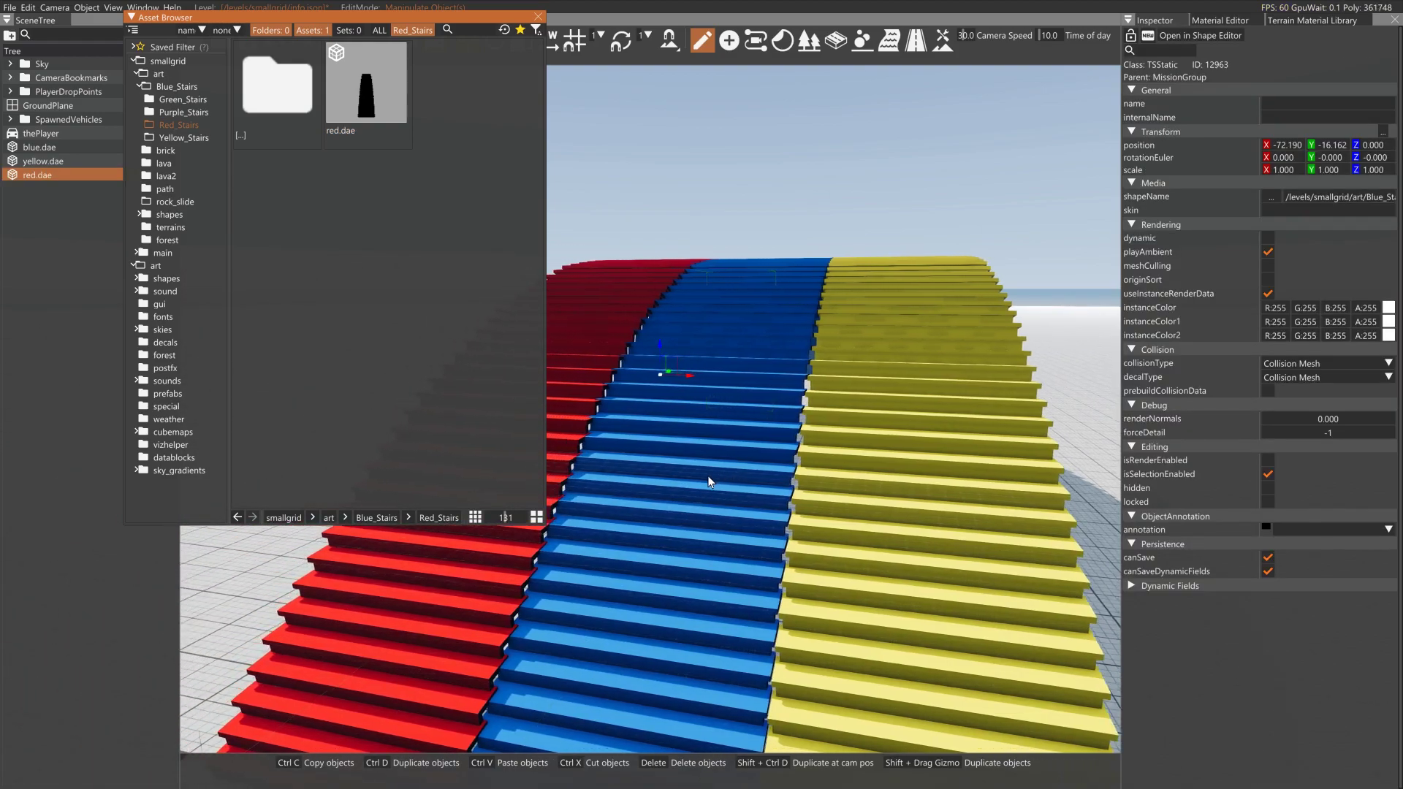
Step: Place green.dae from the Green_Stairs folder beside the red stairs and move it flush, at about X -89.4, Y -16.5, Z 0.15
right_click_drag(718, 477, 730, 476)
key("a")
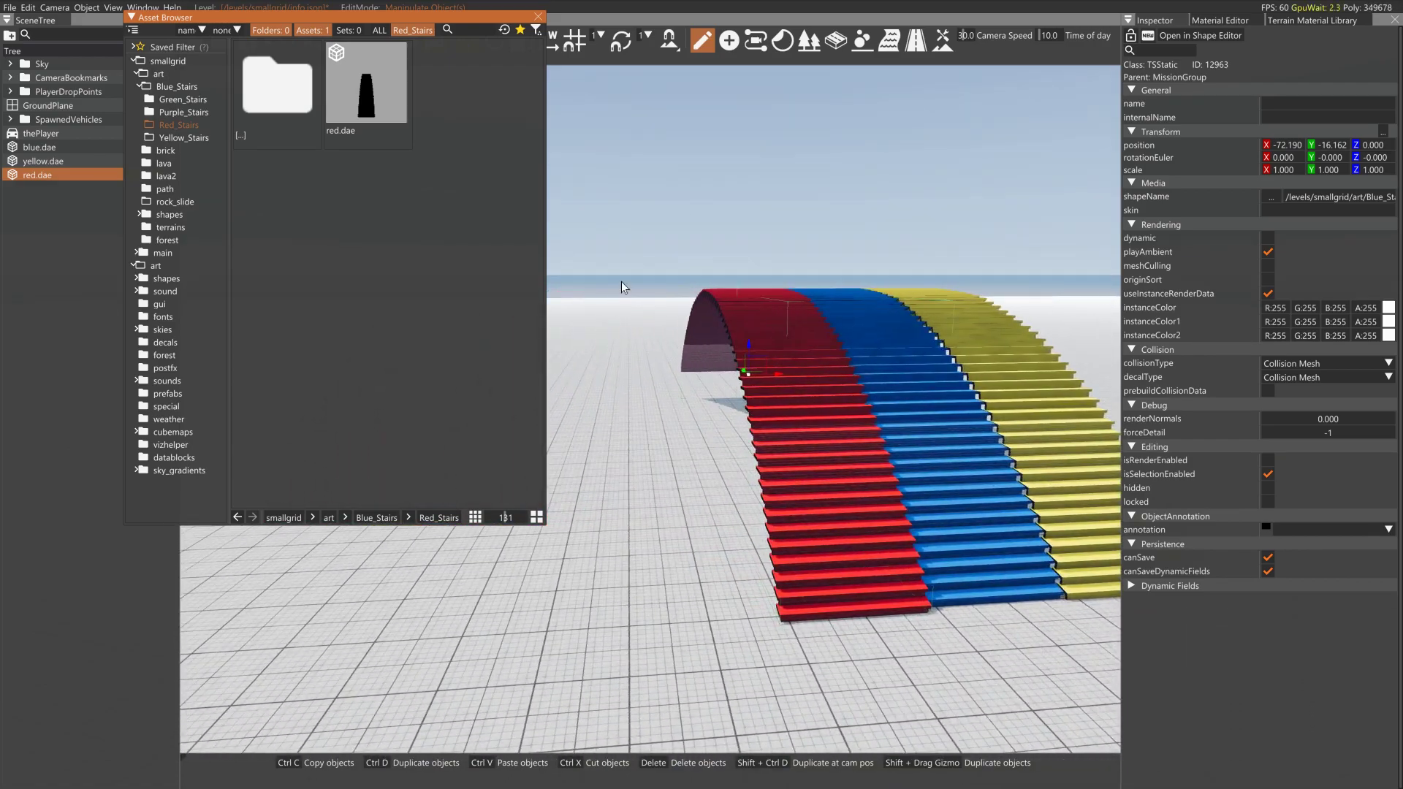
double_click(291, 86)
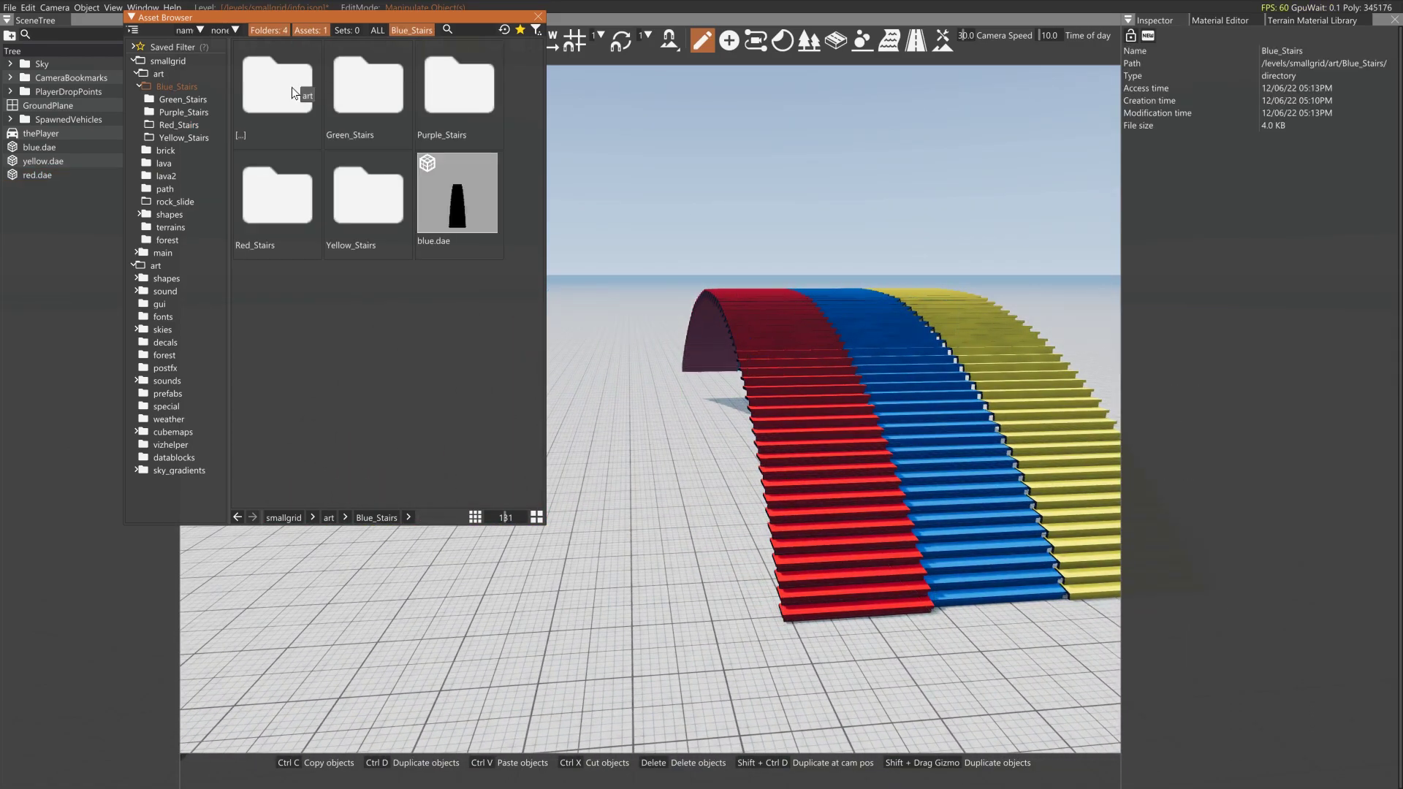
double_click(385, 99)
left_click(383, 94)
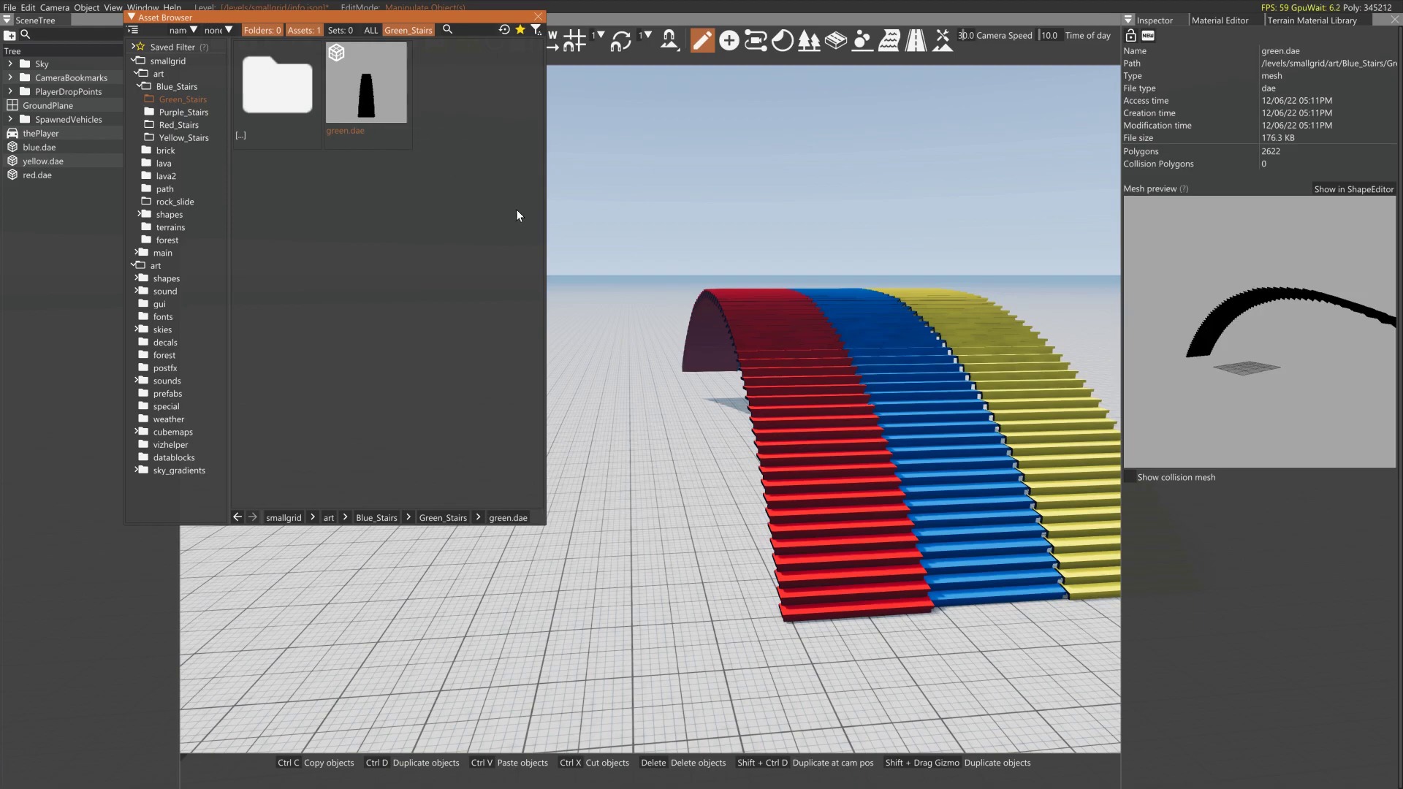
left_click_drag(406, 132, 671, 473)
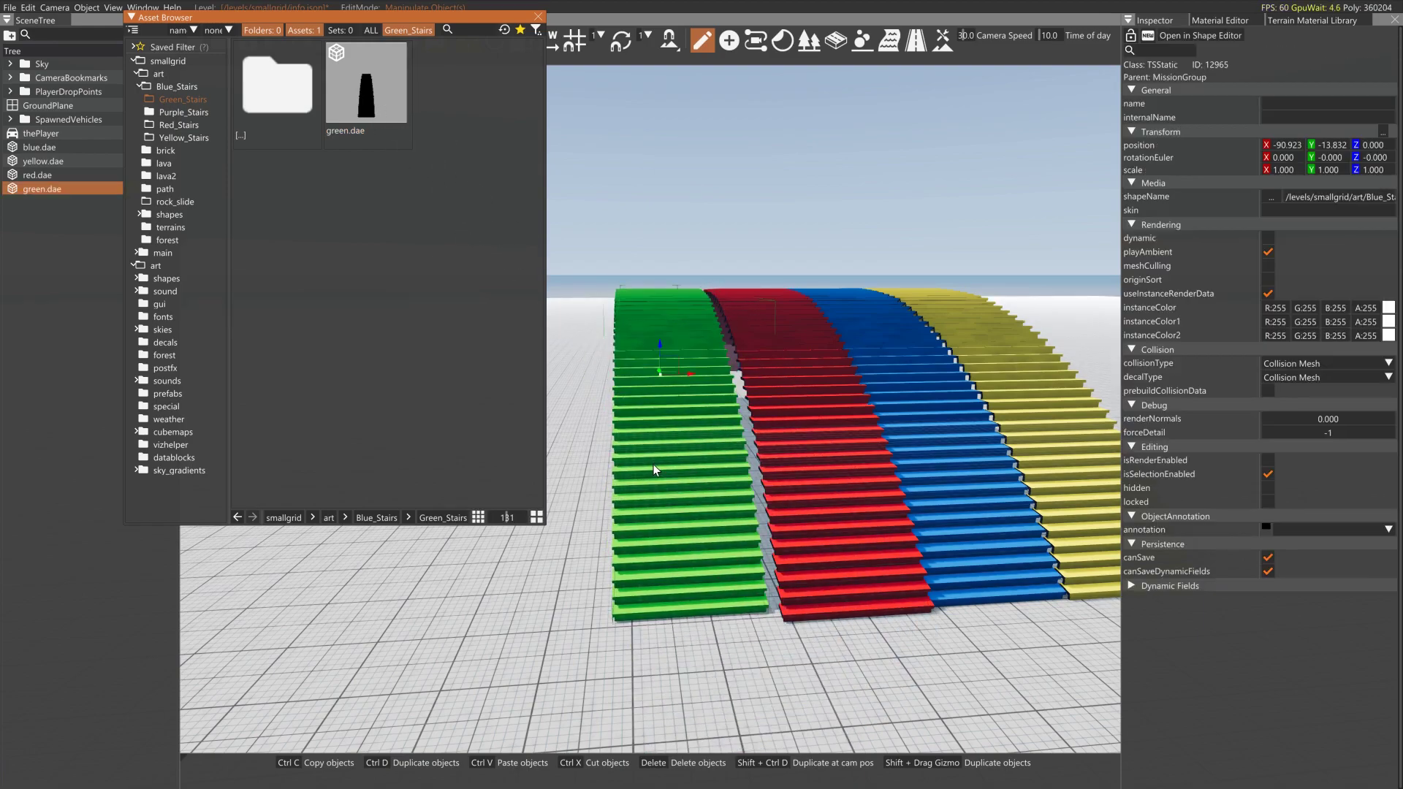
left_click_drag(690, 375, 666, 370)
mouse_move(666, 370)
right_mouse_down()
mouse_move(774, 375)
mouse_move(669, 371)
right_mouse_up()
left_click(676, 379)
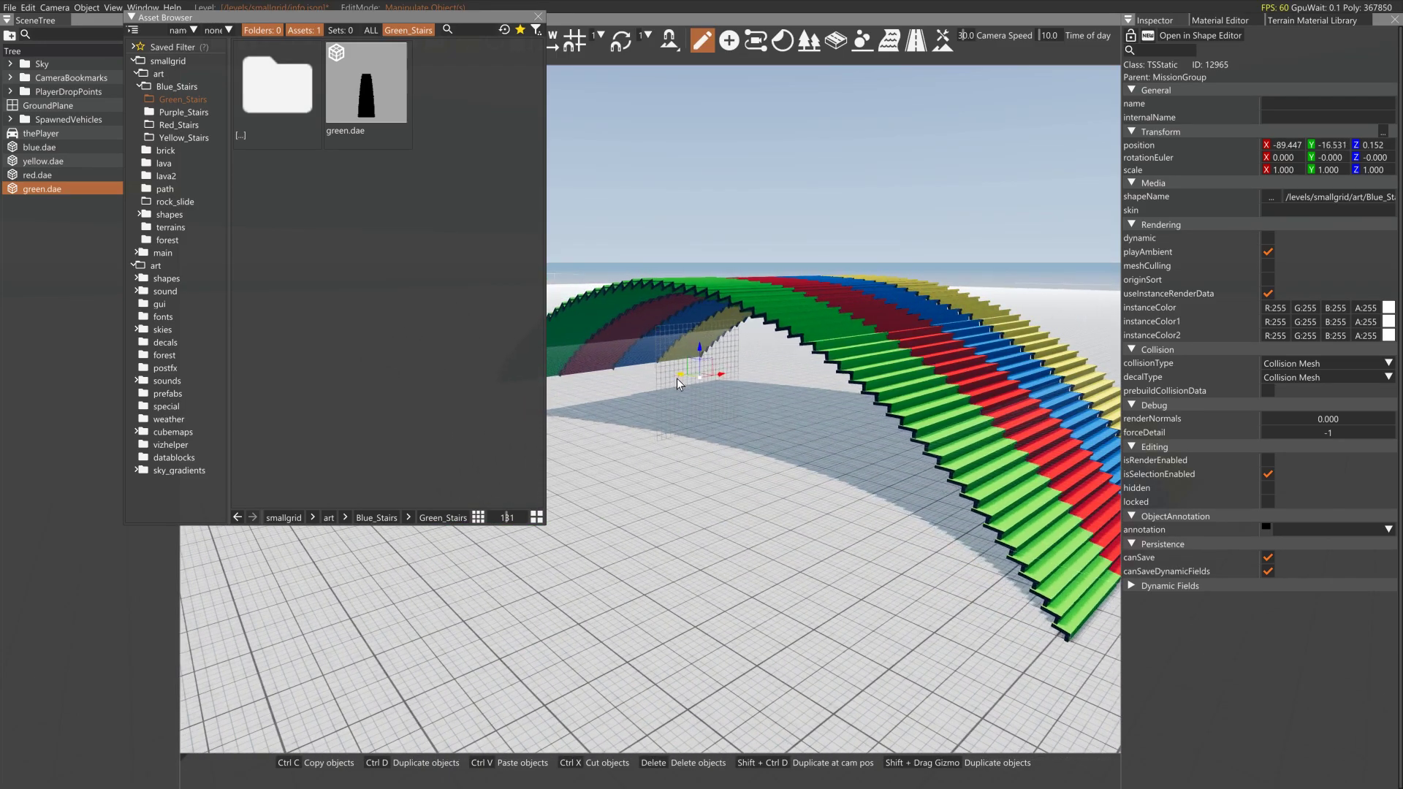
Step: Place purple.dae from the Purple_Stairs folder beside the green stairs, at about X -106.5, Y -15.6
left_click(278, 86)
double_click(278, 87)
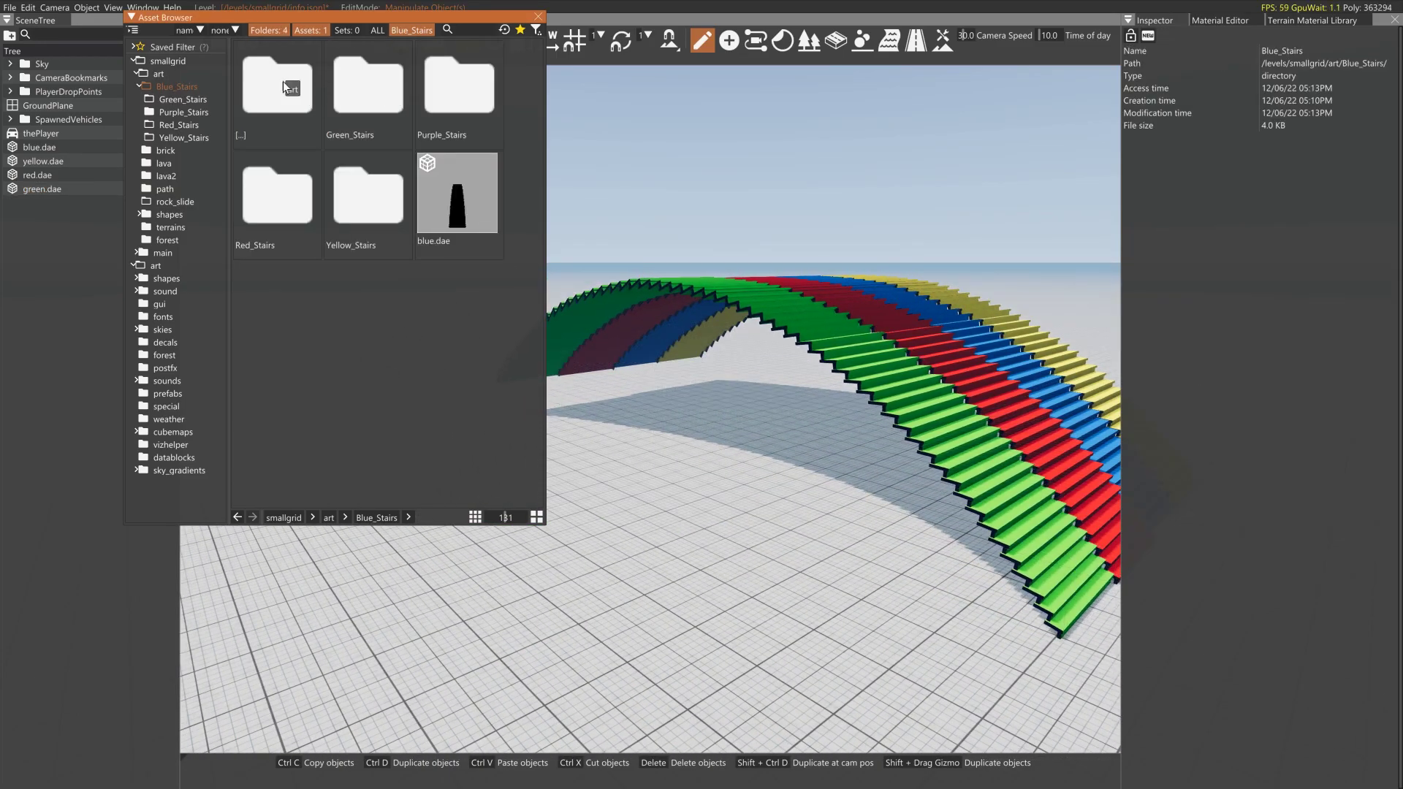
double_click(438, 92)
left_click(366, 82)
left_click_drag(499, 208, 657, 506)
right_click_drag(656, 507, 724, 418)
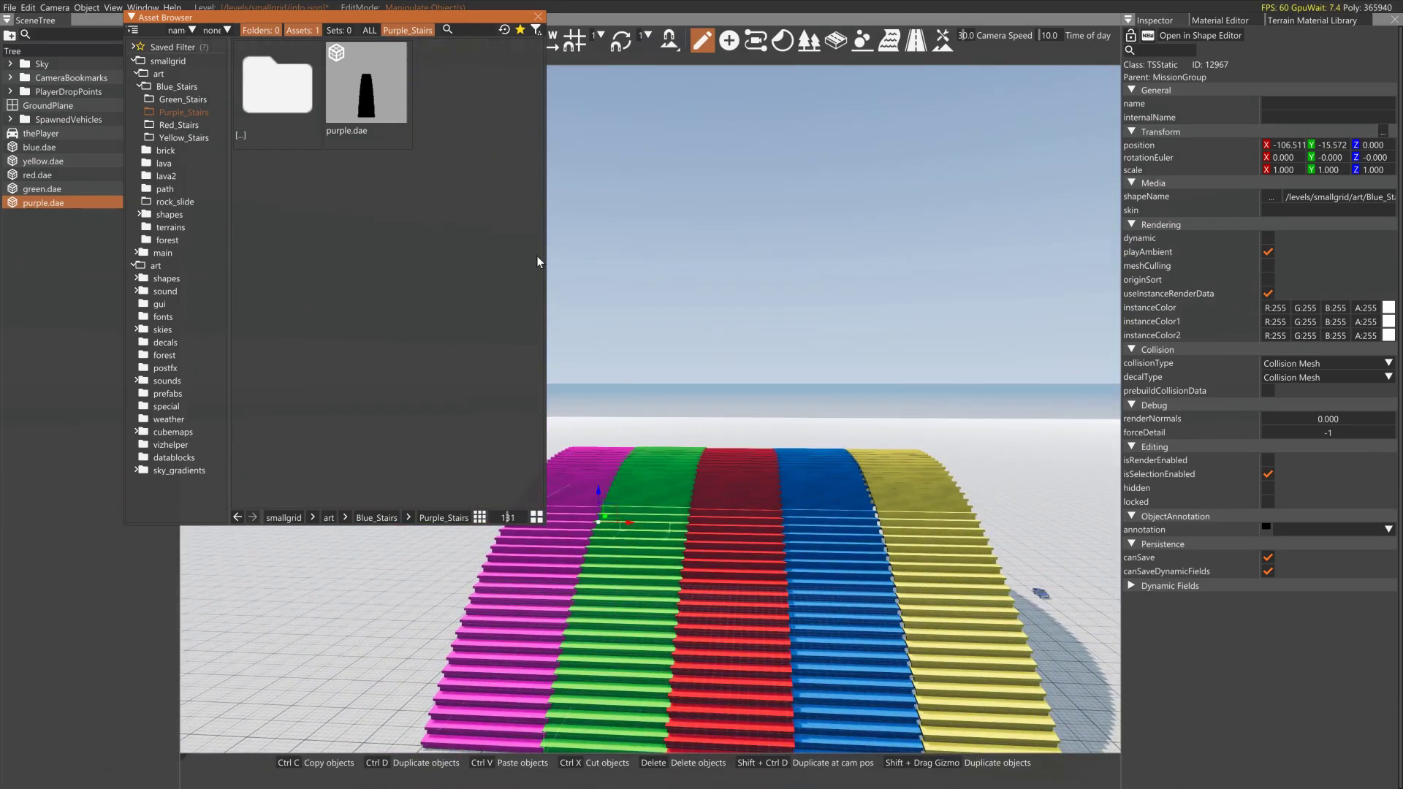
Step: Close the Asset Browser and show the purple stairs' properties in a widened Inspector
left_click(538, 17)
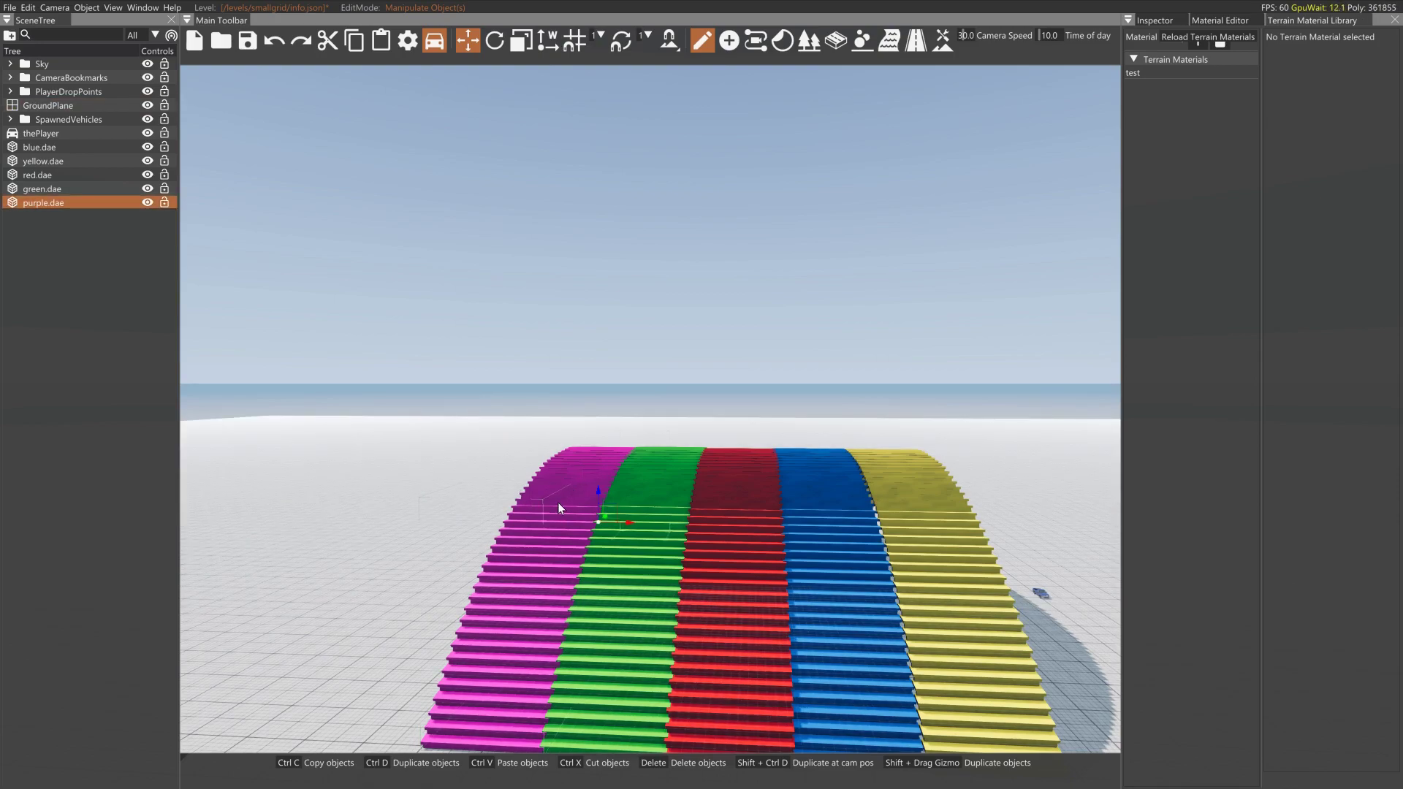
left_click(1154, 21)
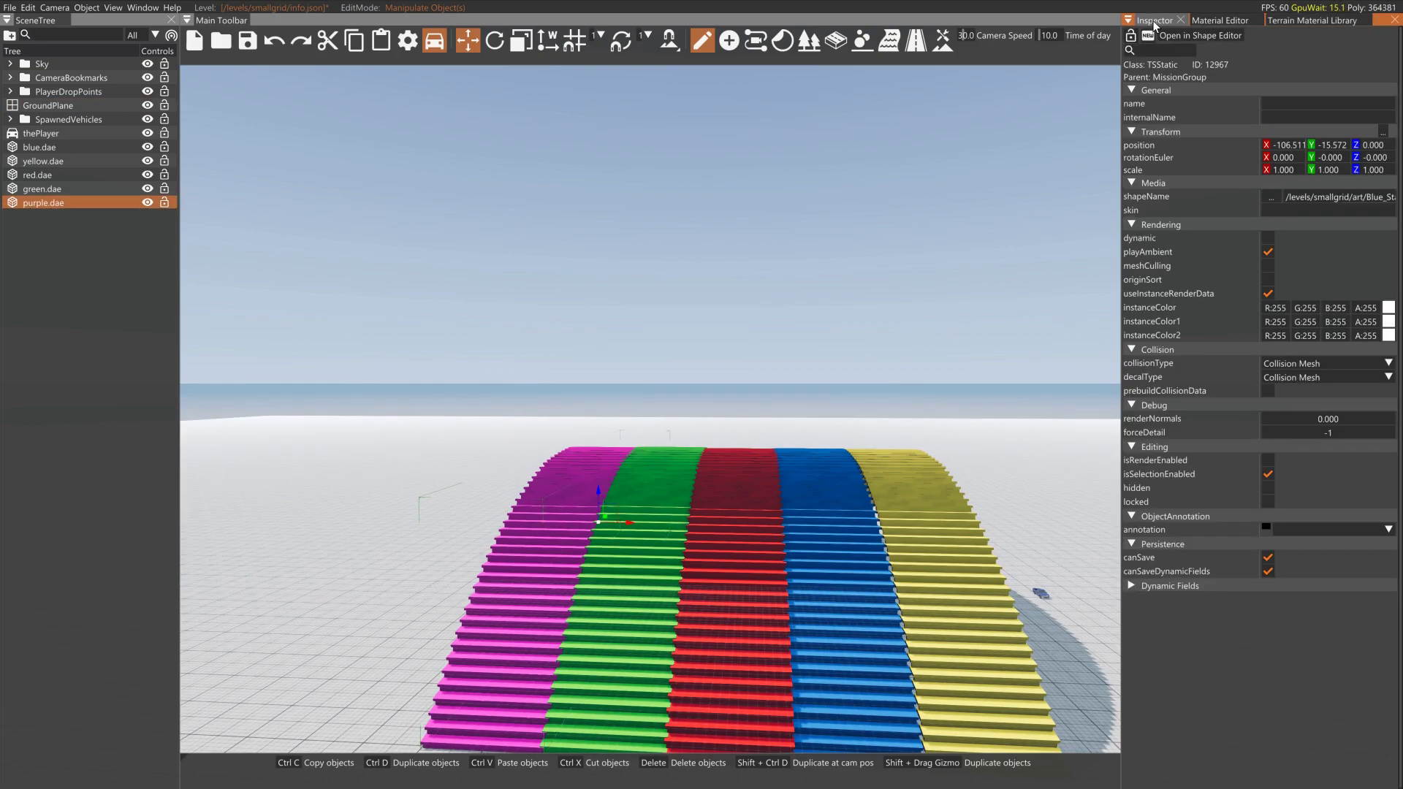
left_click_drag(1121, 86, 1065, 84)
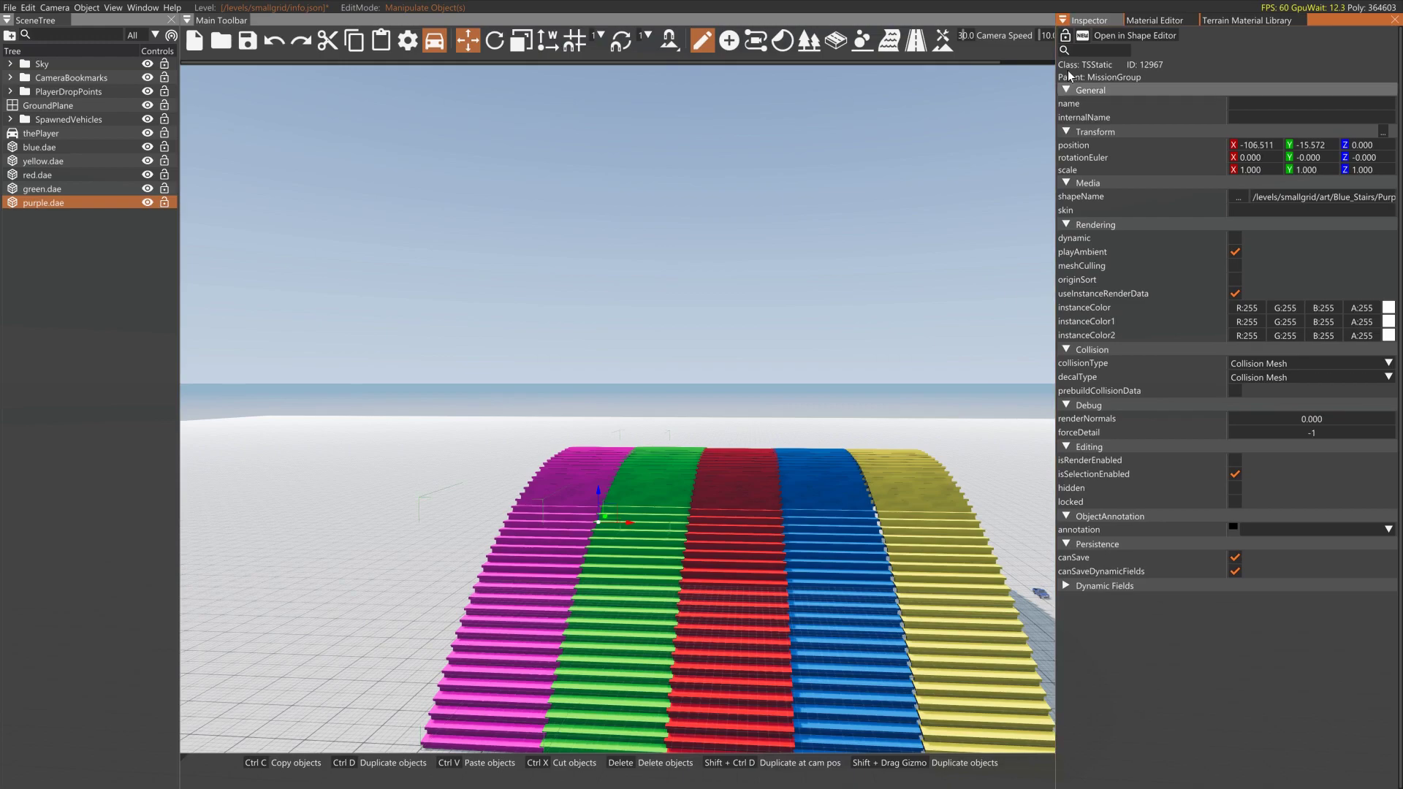
left_click(143, 7)
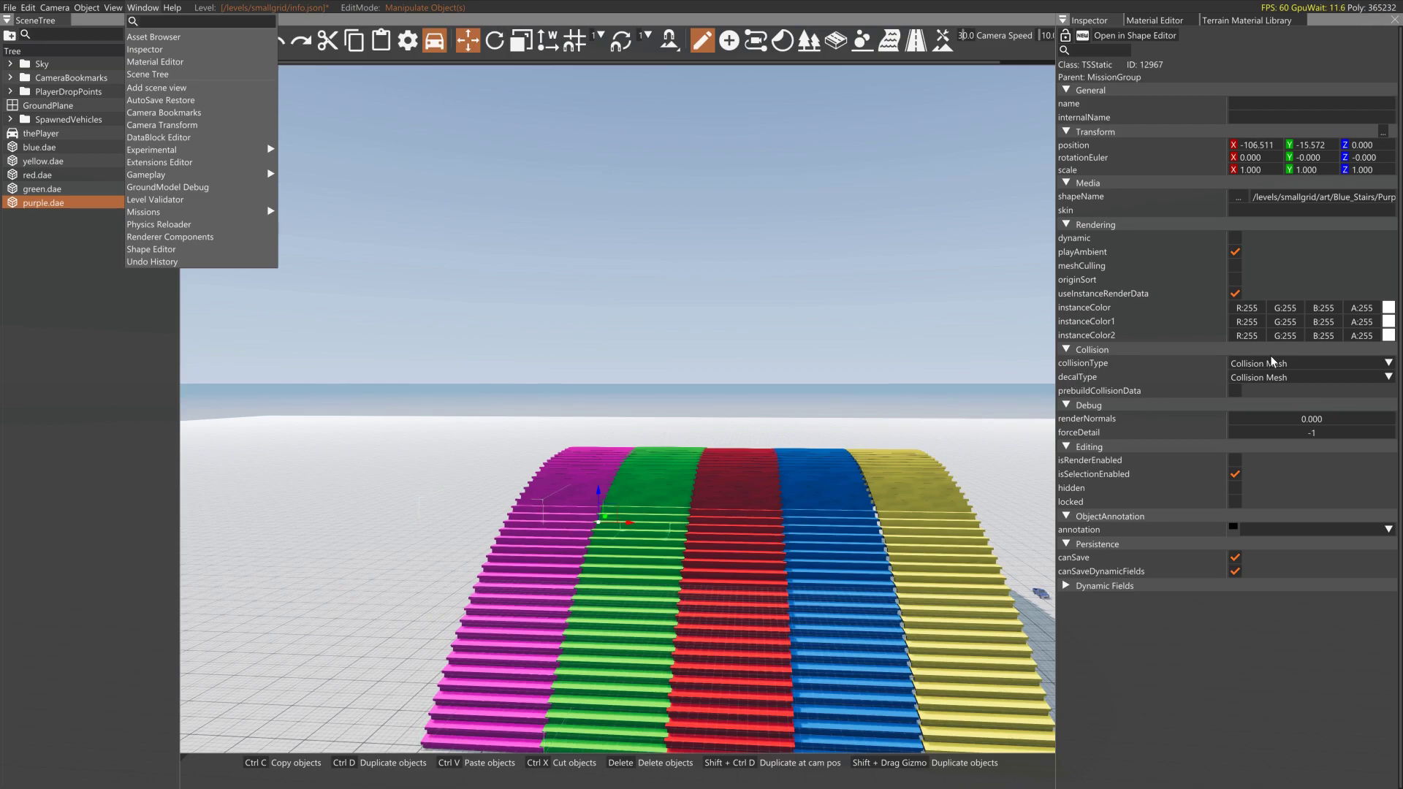
Step: Try the Visible Mesh Final and Visible Mesh collision types on the purple stairs and check the console log
left_click(1311, 362)
left_click(1311, 363)
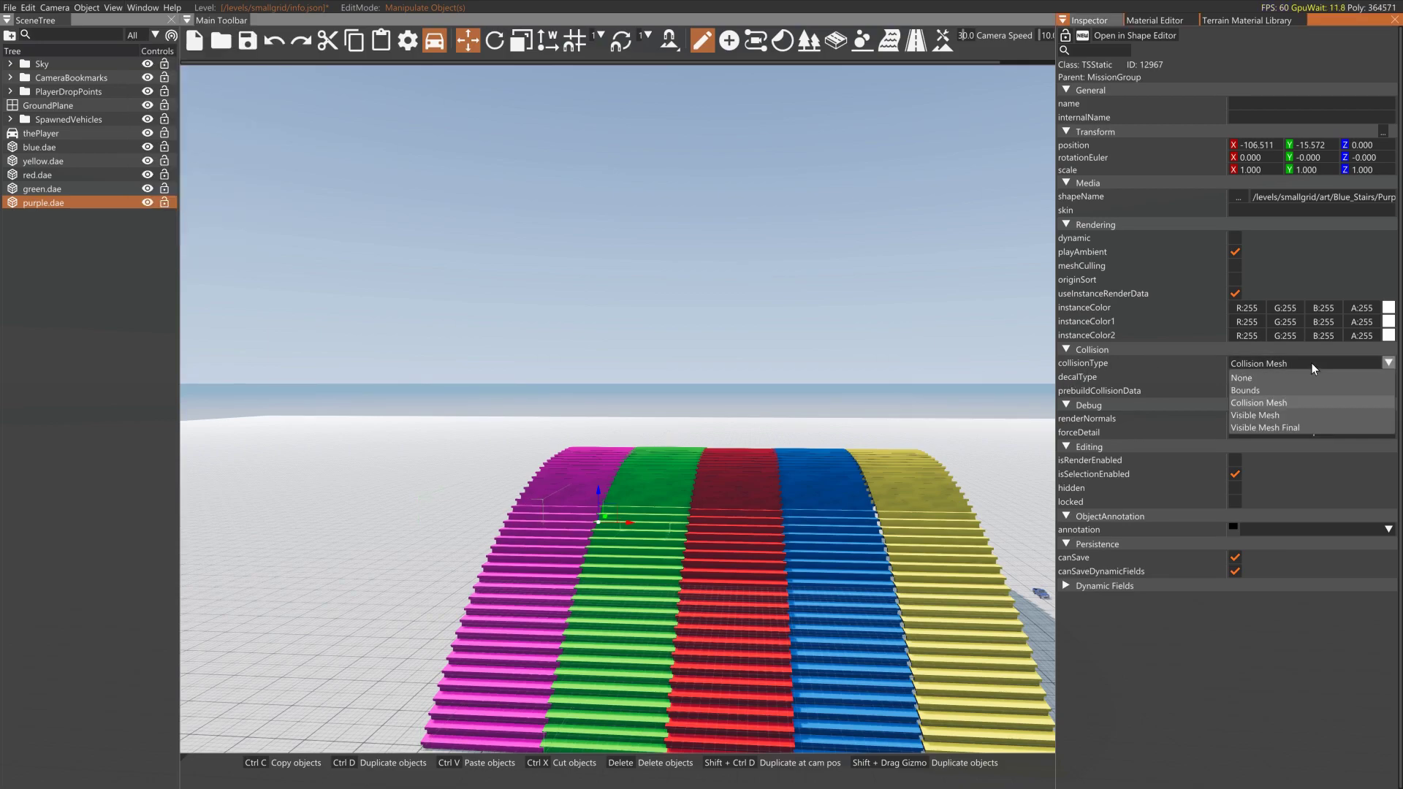
left_click(1280, 430)
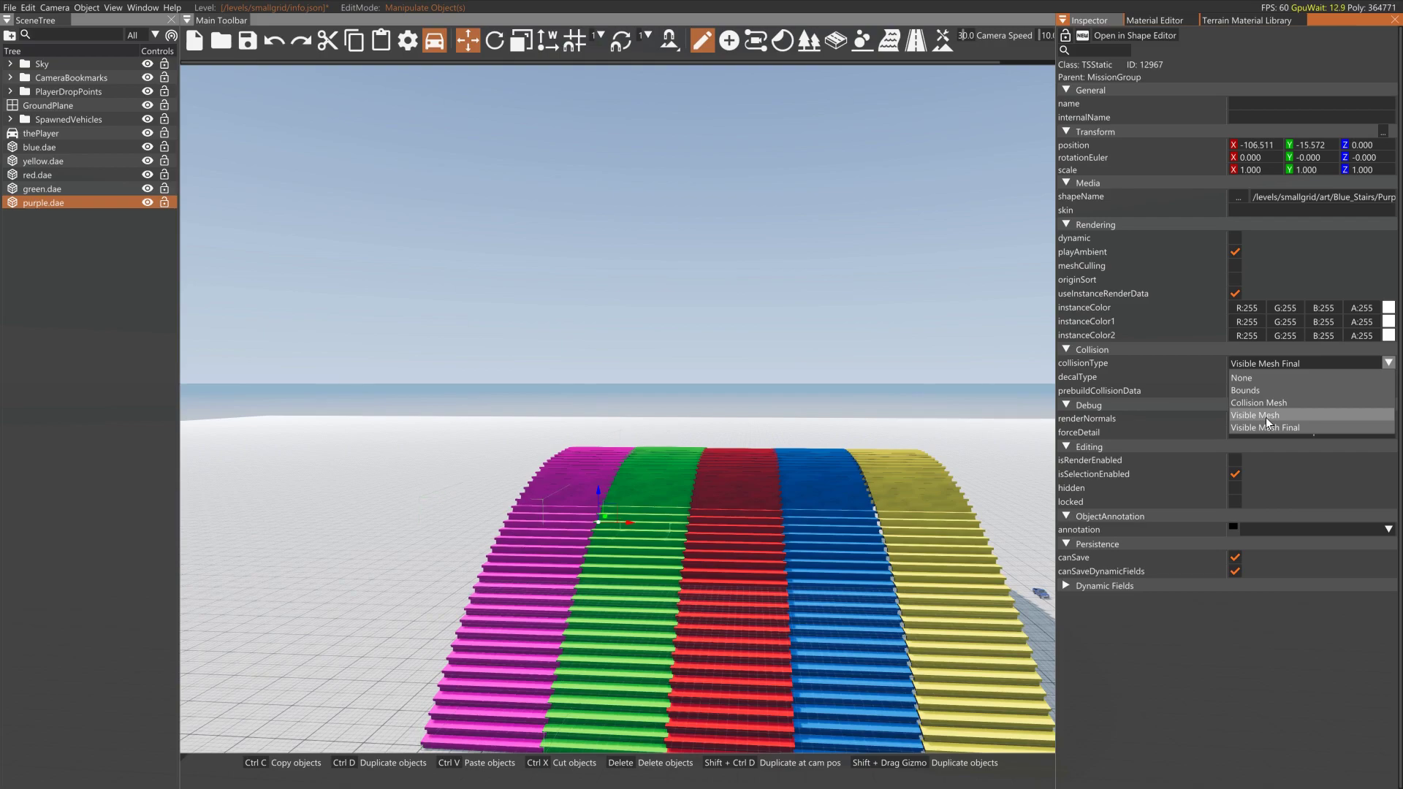
left_click(1266, 416)
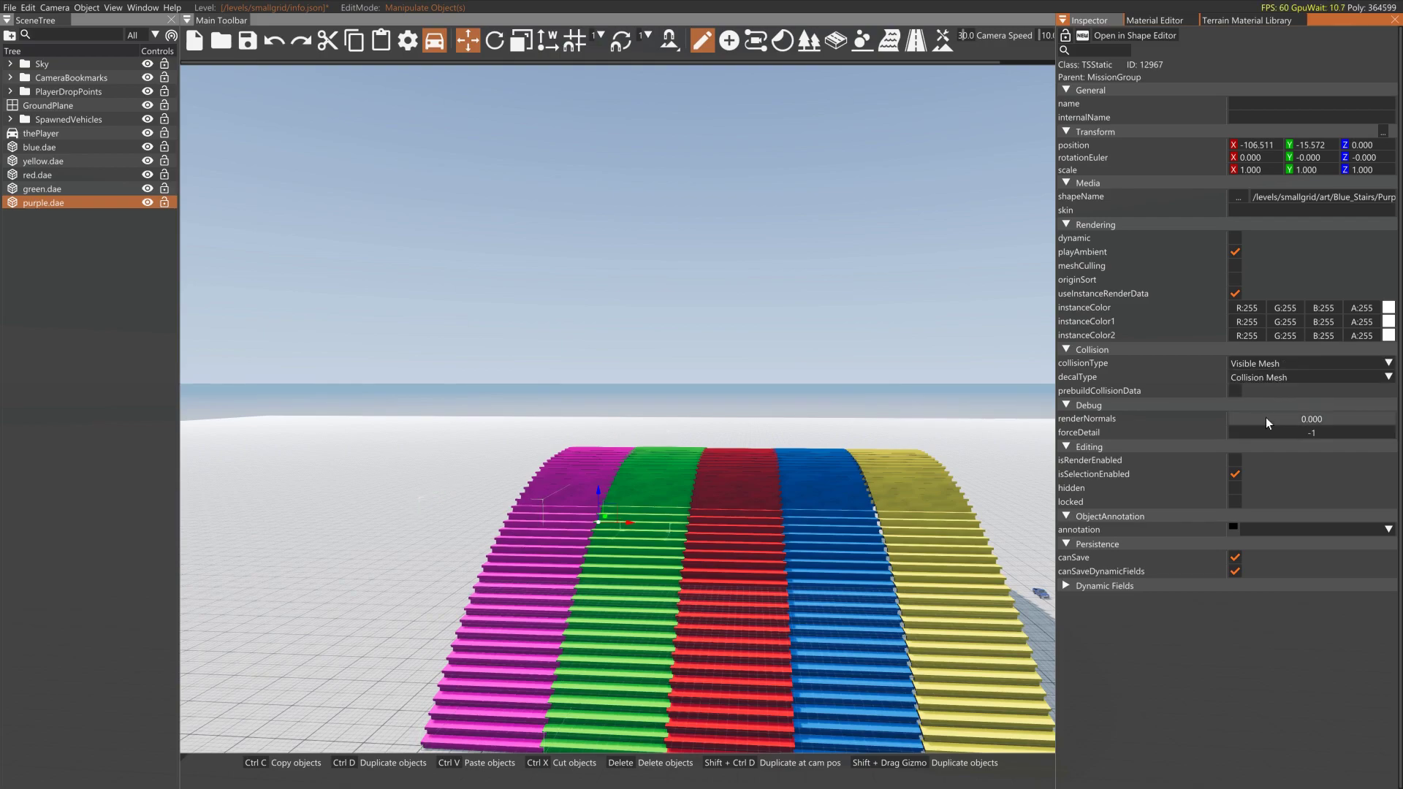
key("grave")
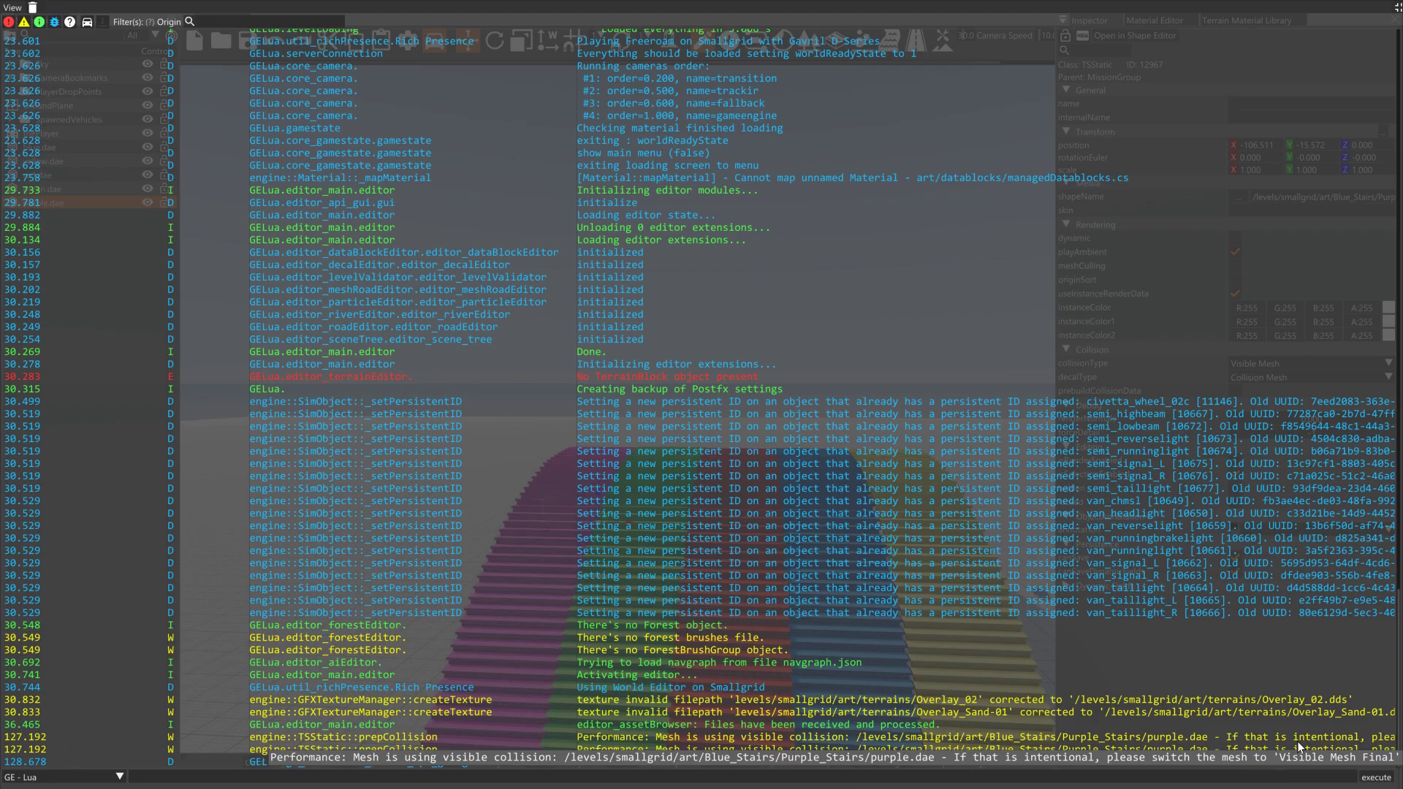
key("grave")
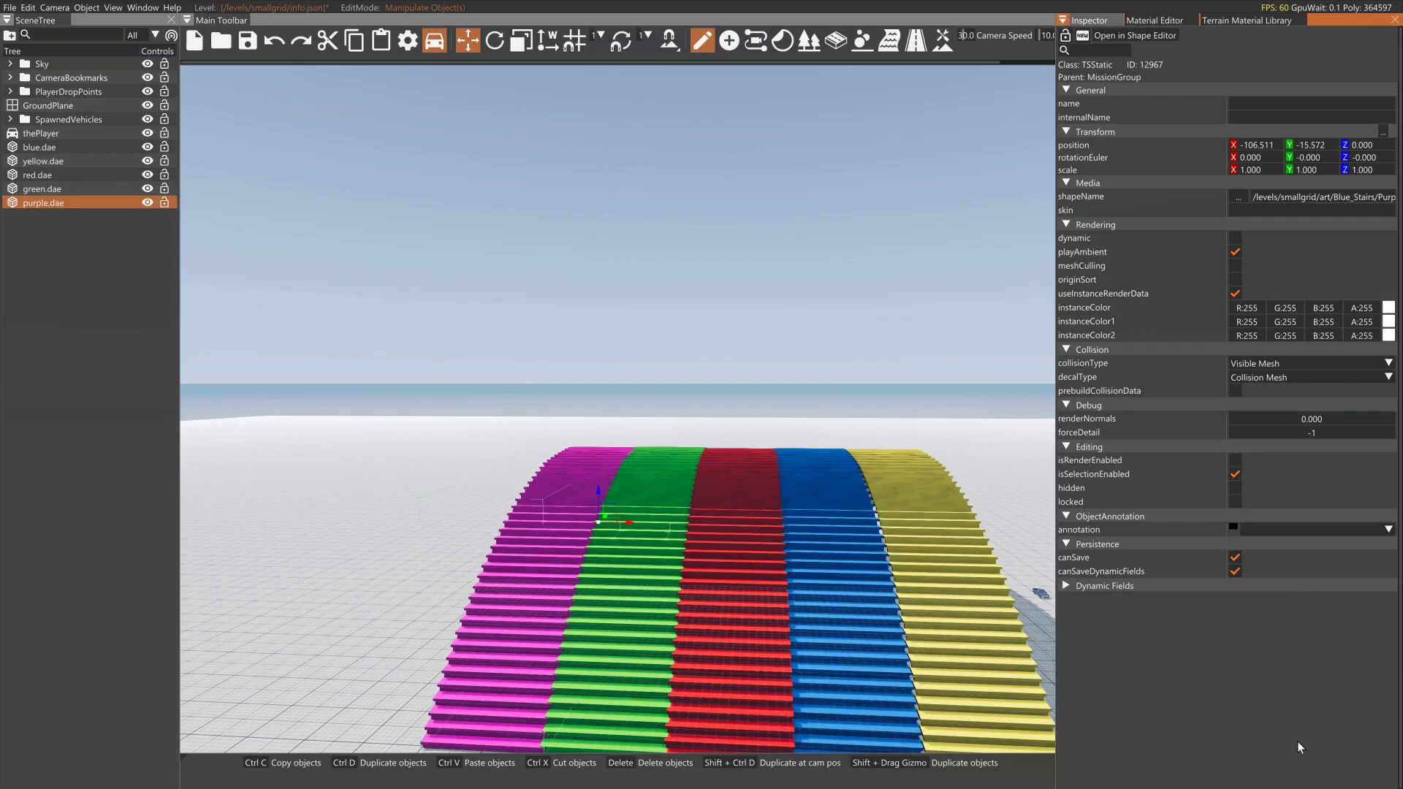
Step: Set the collision type to Visible Mesh Final for the purple stairs and for the blue, yellow, red and green stairs as a group
left_click(1287, 361)
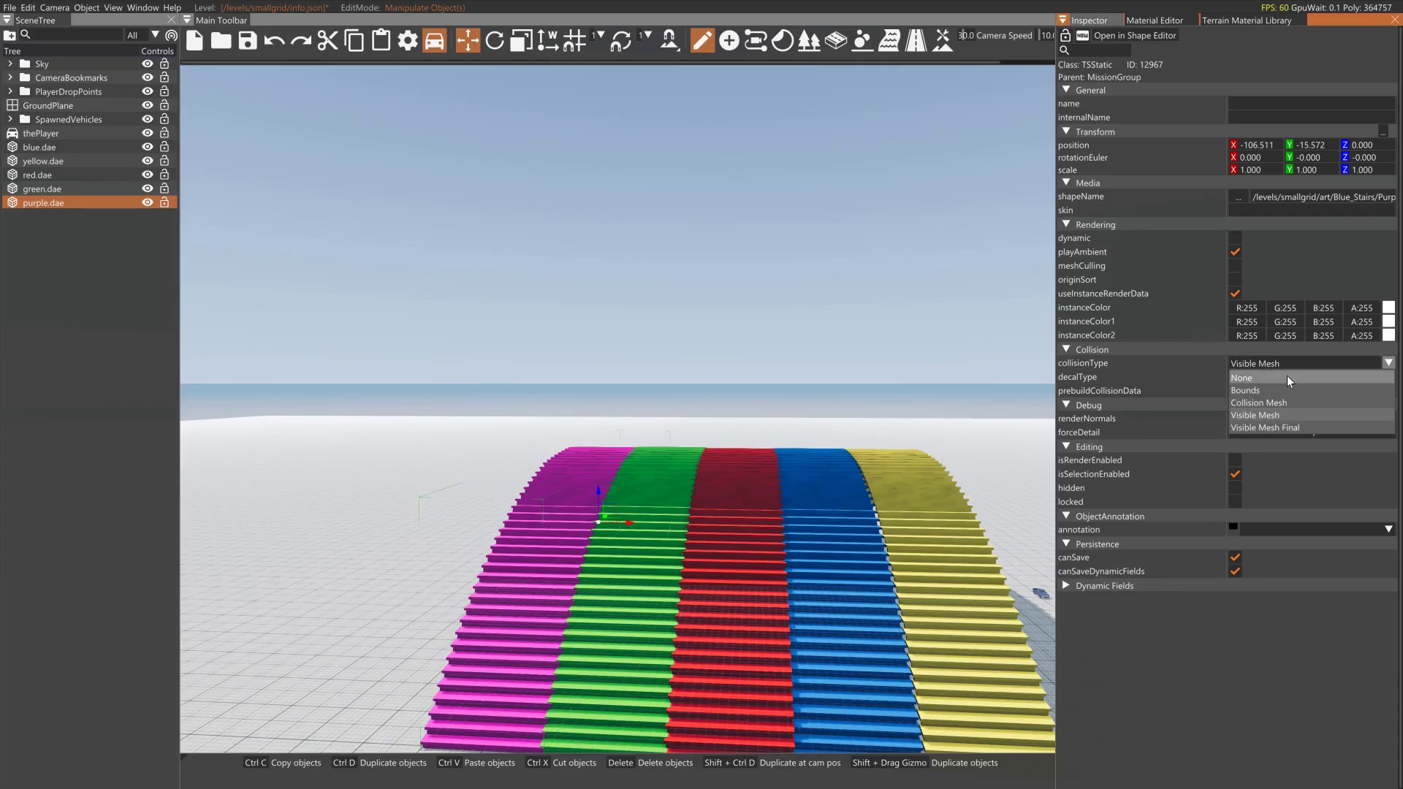
left_click(1282, 428)
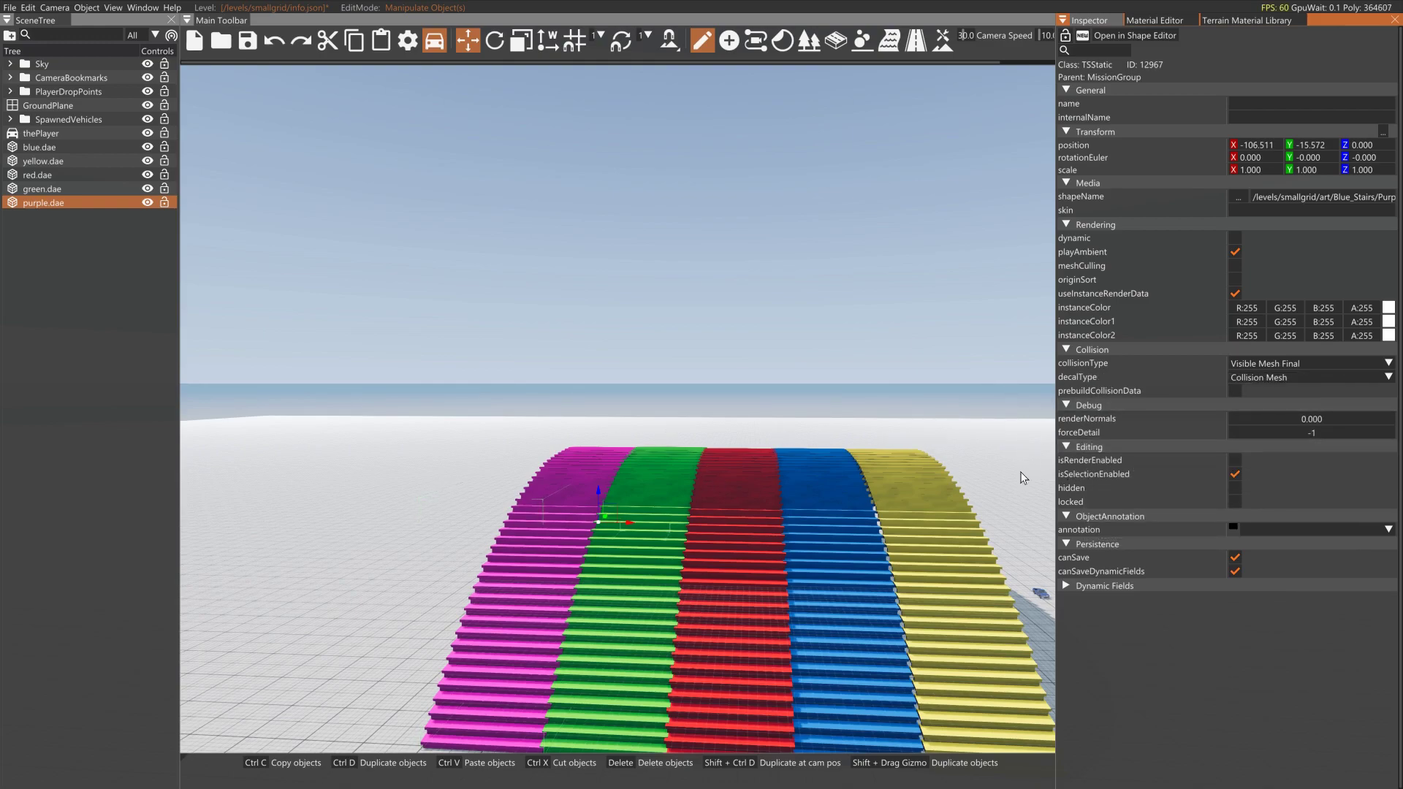
left_click(55, 187)
left_click(47, 150, "shift")
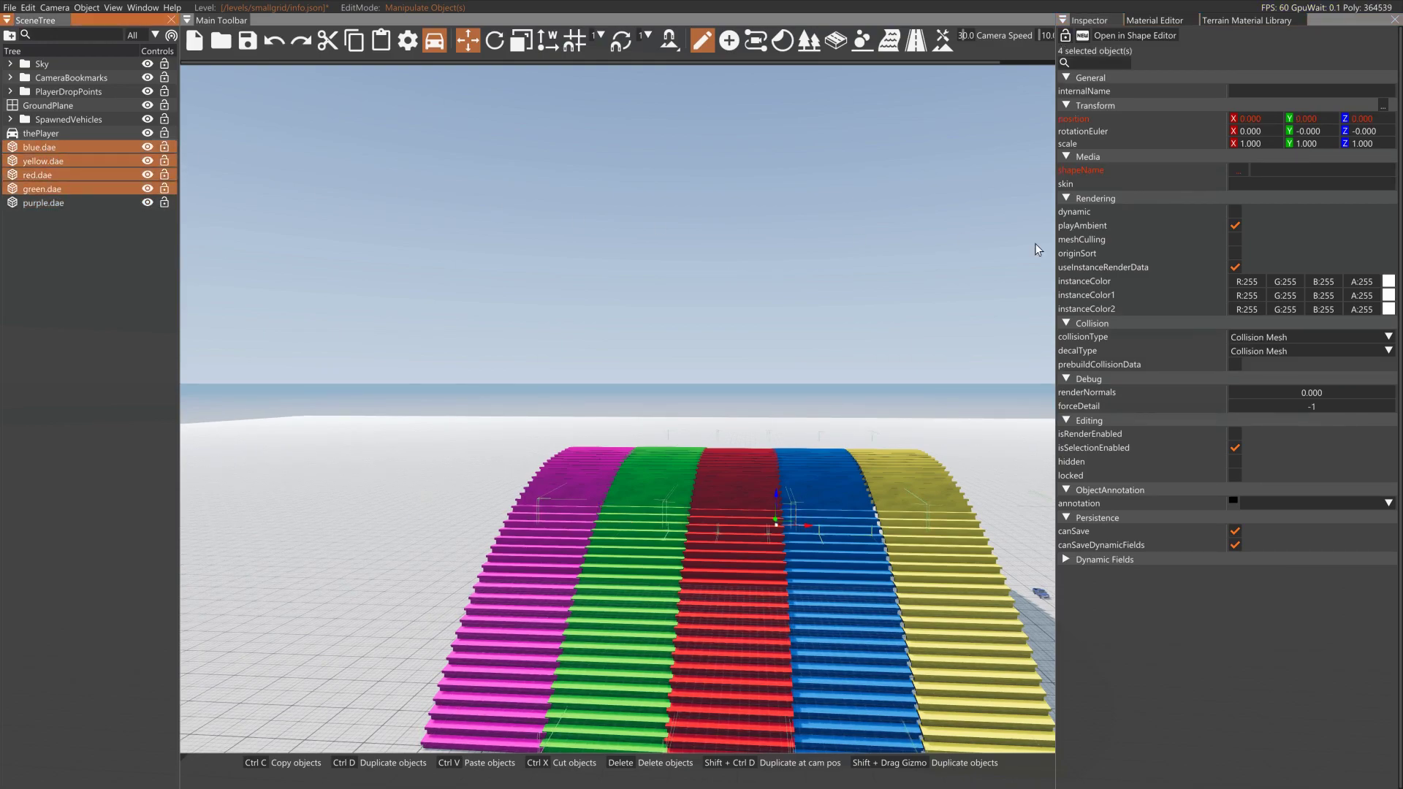
left_click(1289, 340)
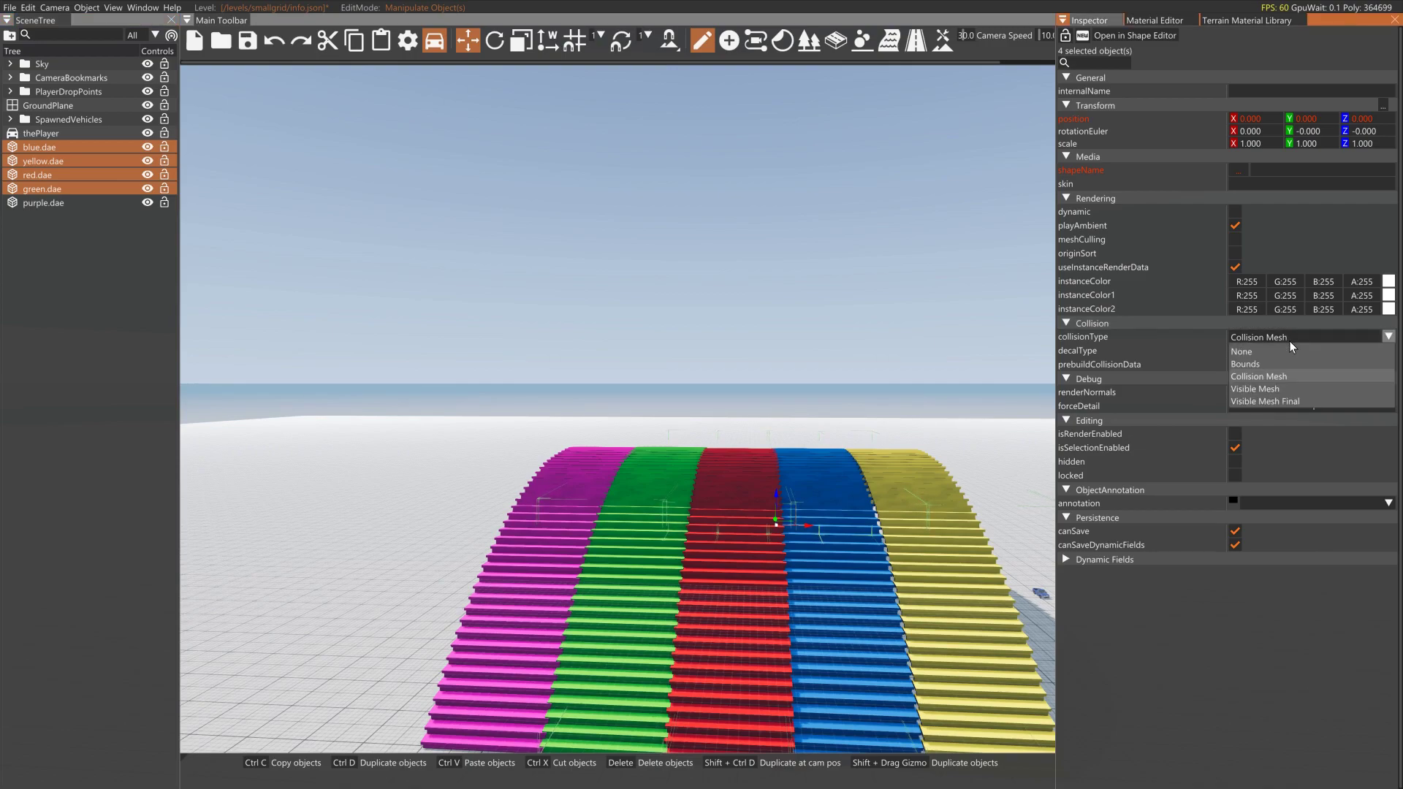
left_click(1287, 402)
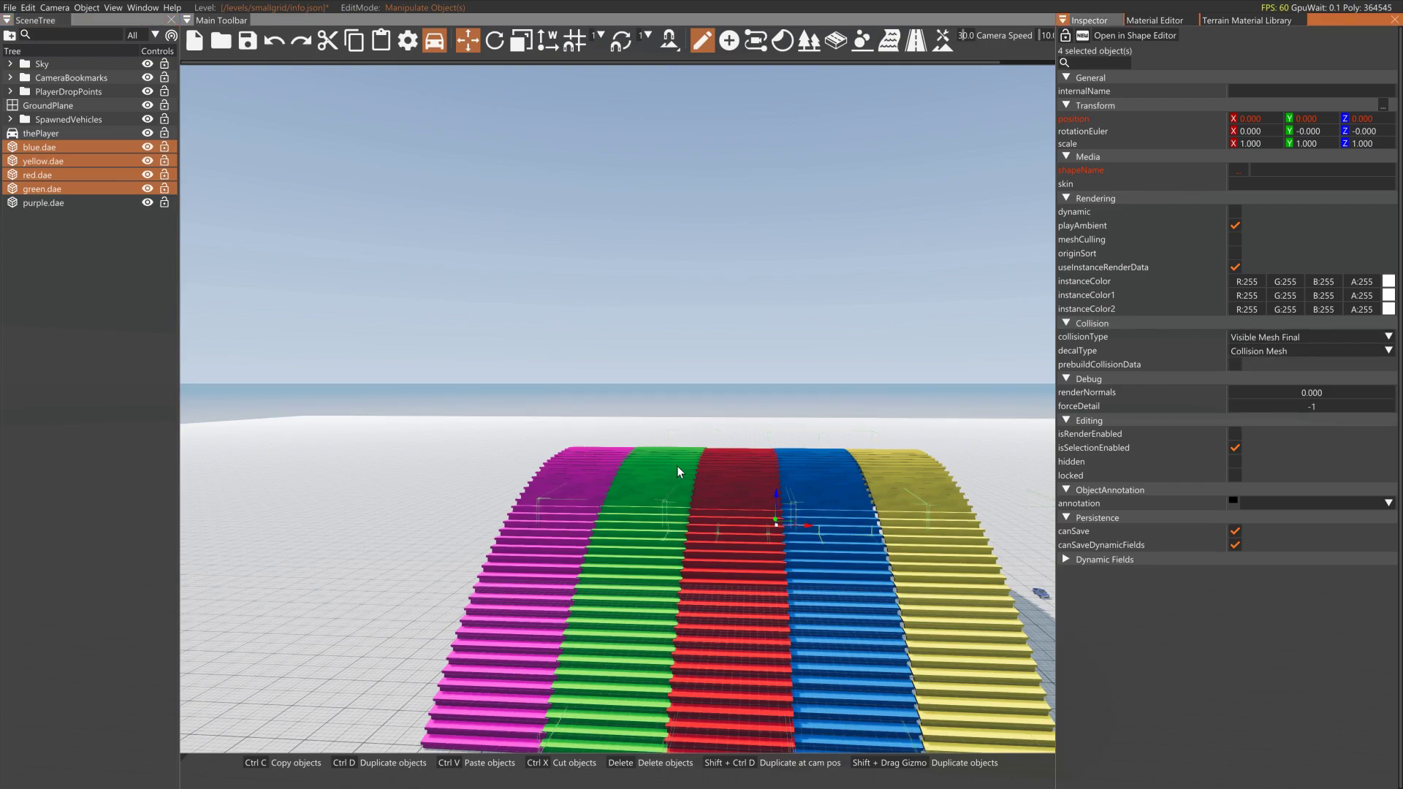
Step: Check the collision type of the red, yellow and blue stairs individually and rebuild the level's static collision data
left_click(62, 177)
left_click(64, 168, "ctrl")
left_click(61, 147)
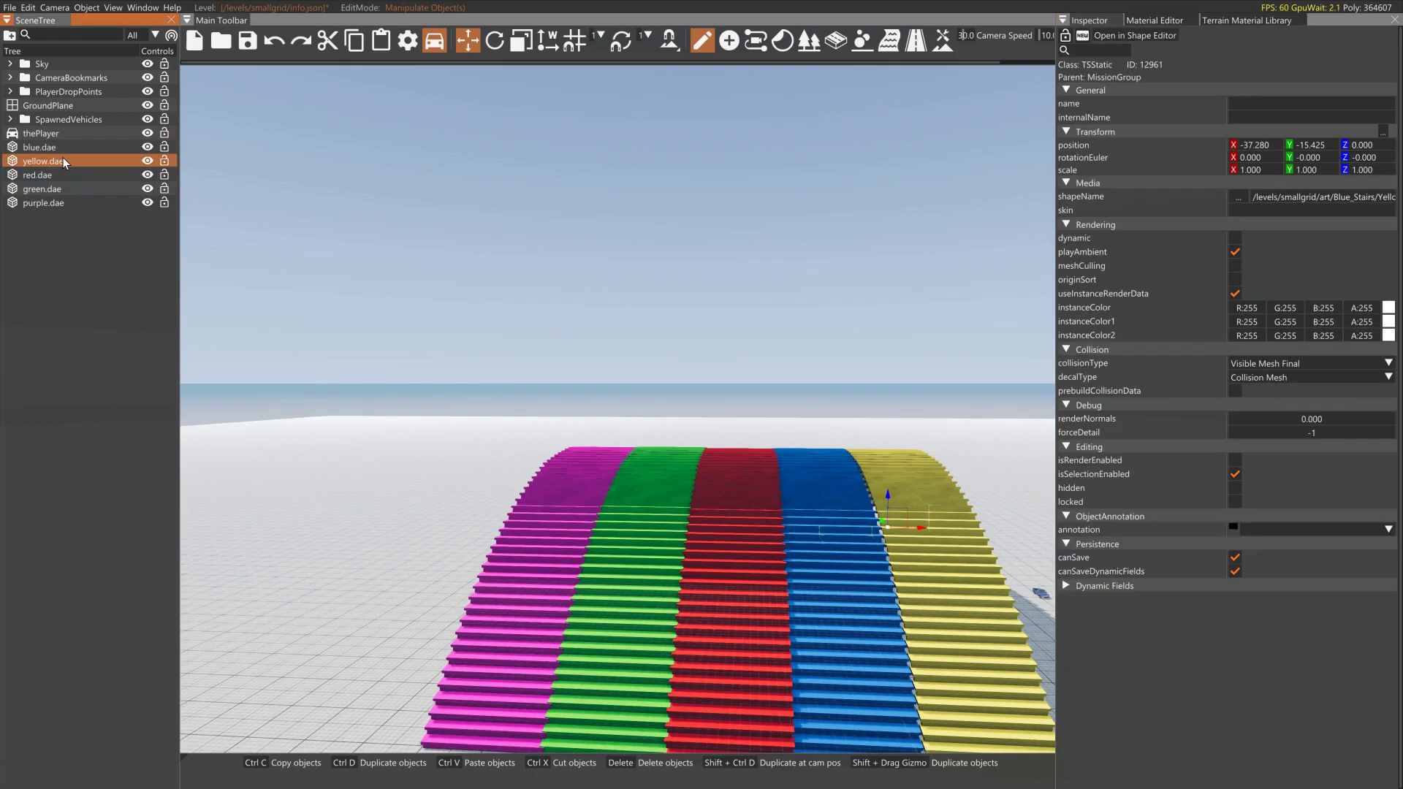
left_click(29, 8)
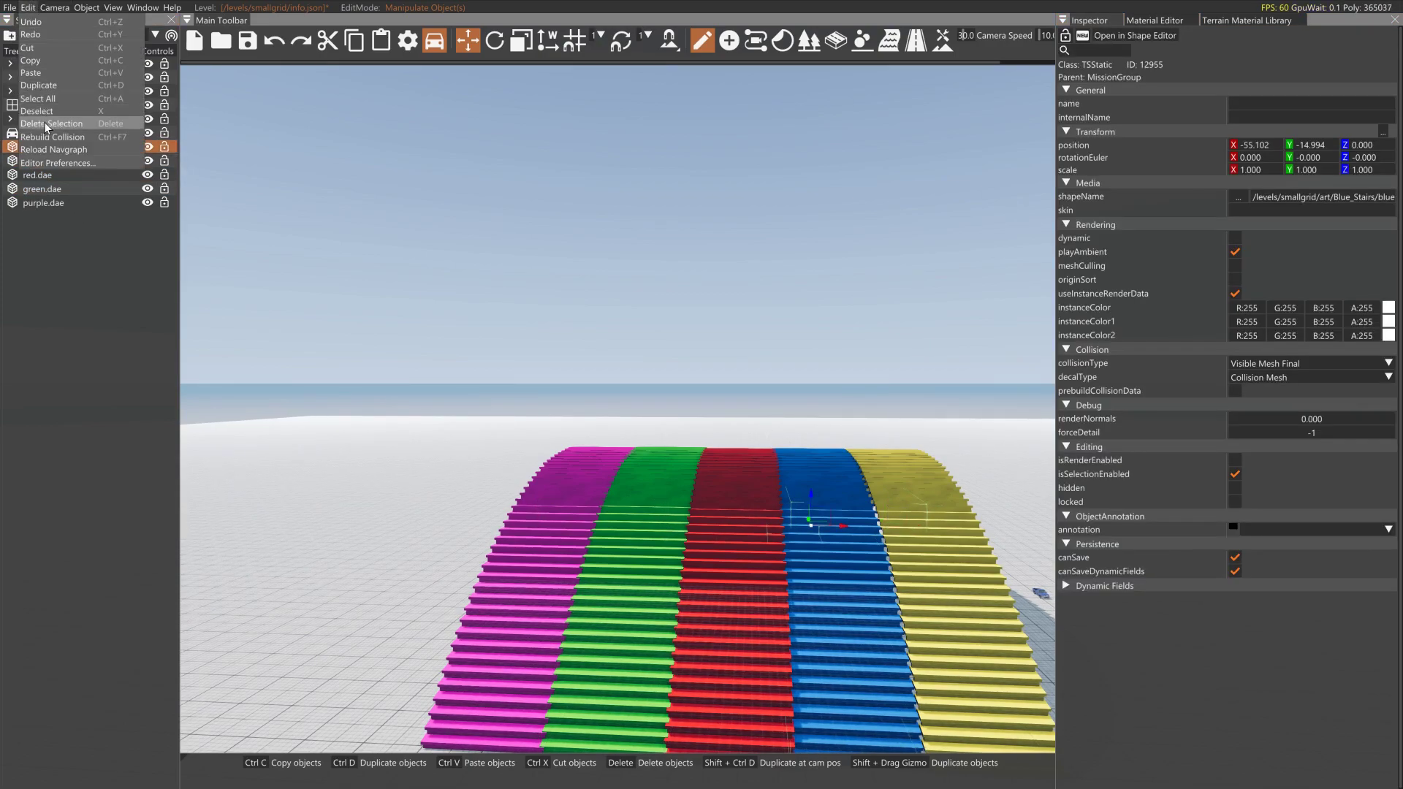
left_click(66, 136)
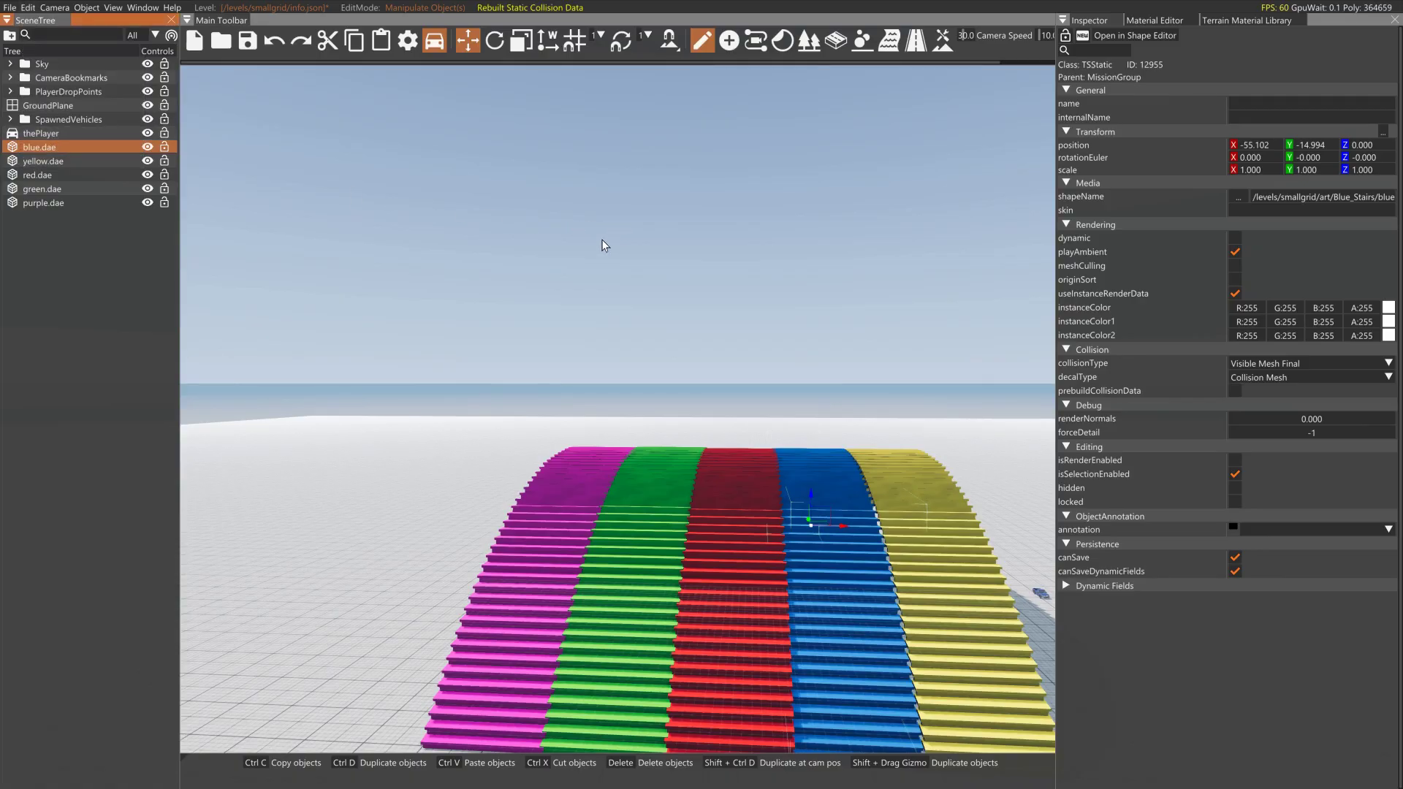
Step: Leave the World Editor and fly the camera up close to the steps of the blue stairs
key("F11")
right_click_drag(770, 282, 292, 306)
key("w")
key("w")
key("w")
right_click_drag(884, 327, 864, 326)
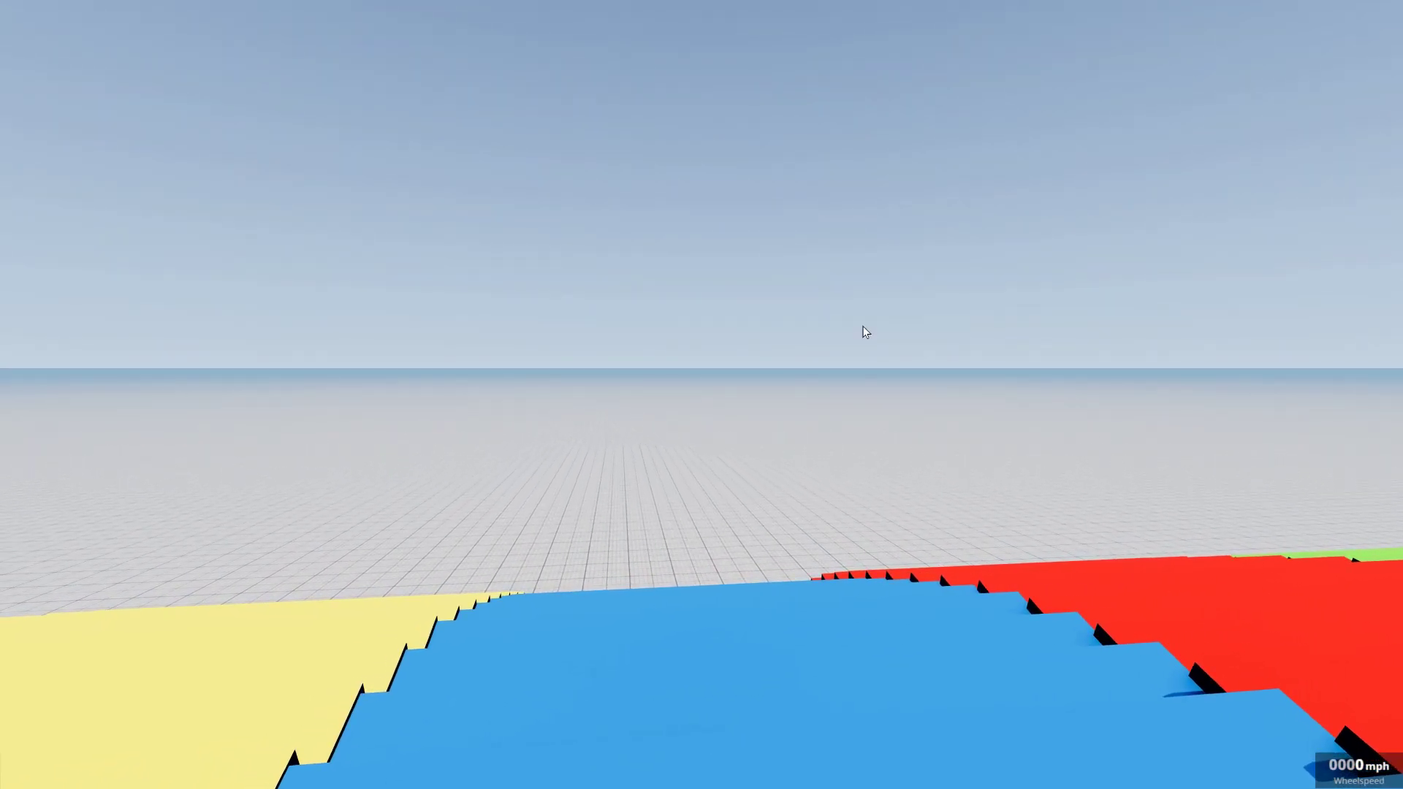
Step: Spawn an Ibishu Hopper Crawler (A) as a new vehicle in a blue factory colour at the stairs
key("Escape")
left_click(587, 25)
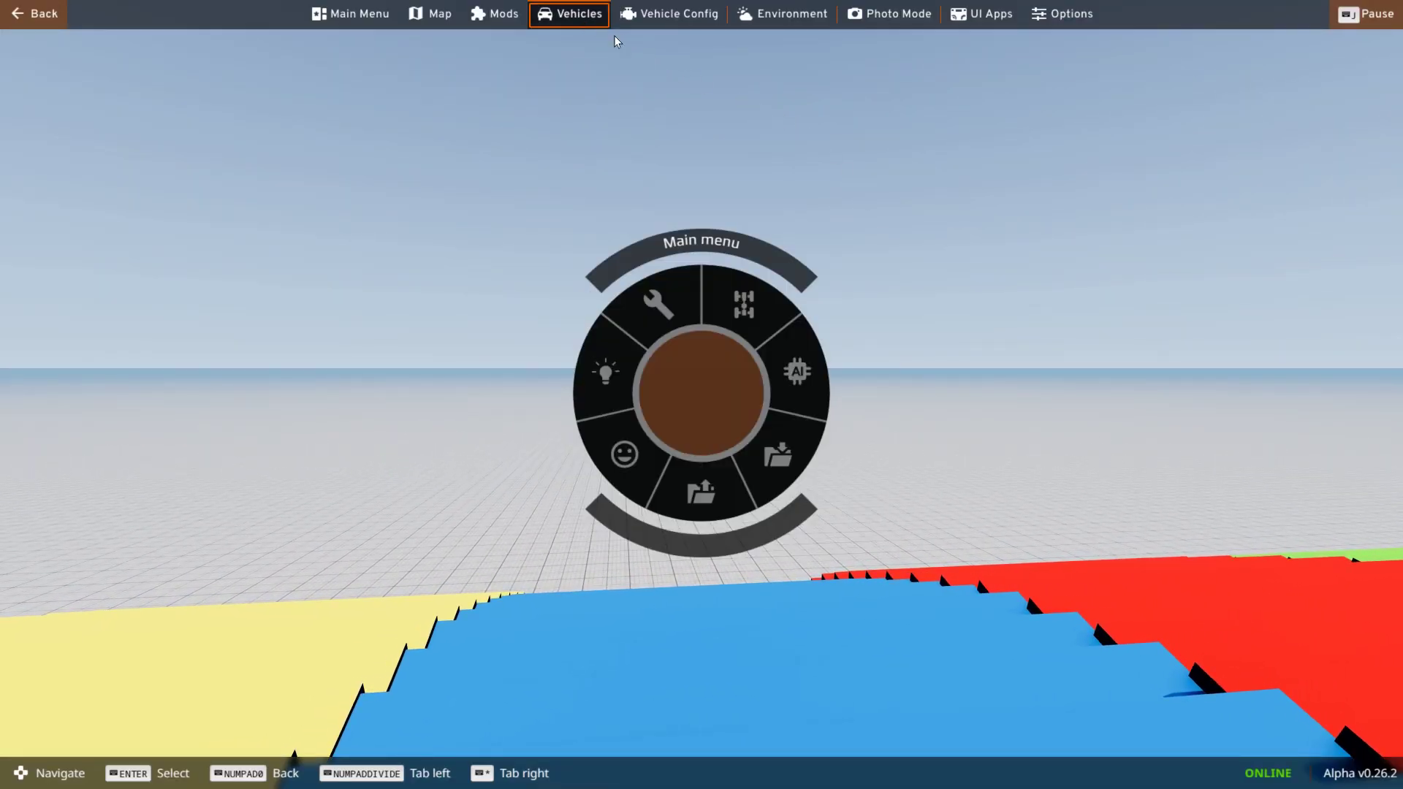
scroll(816, 630, "down", 5)
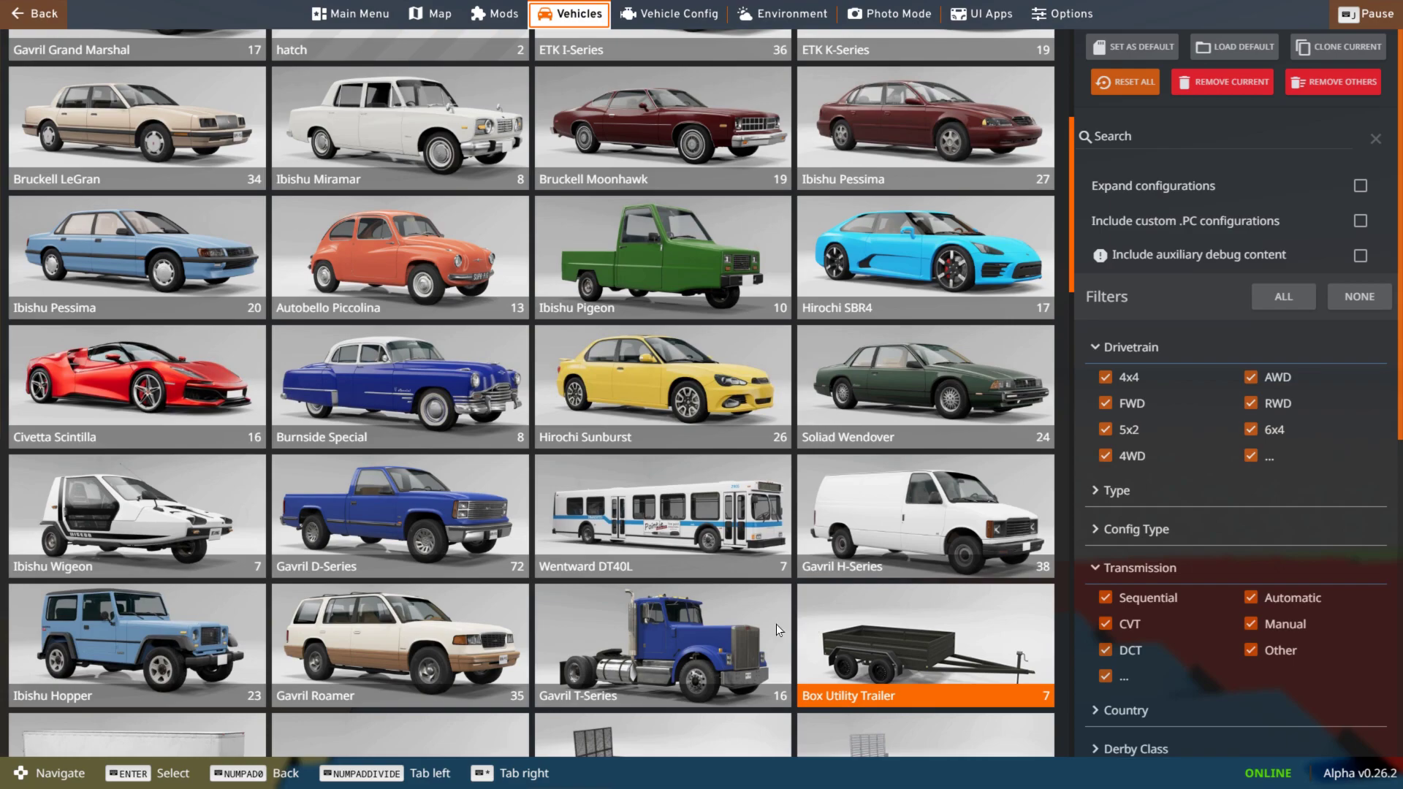
left_click(148, 603)
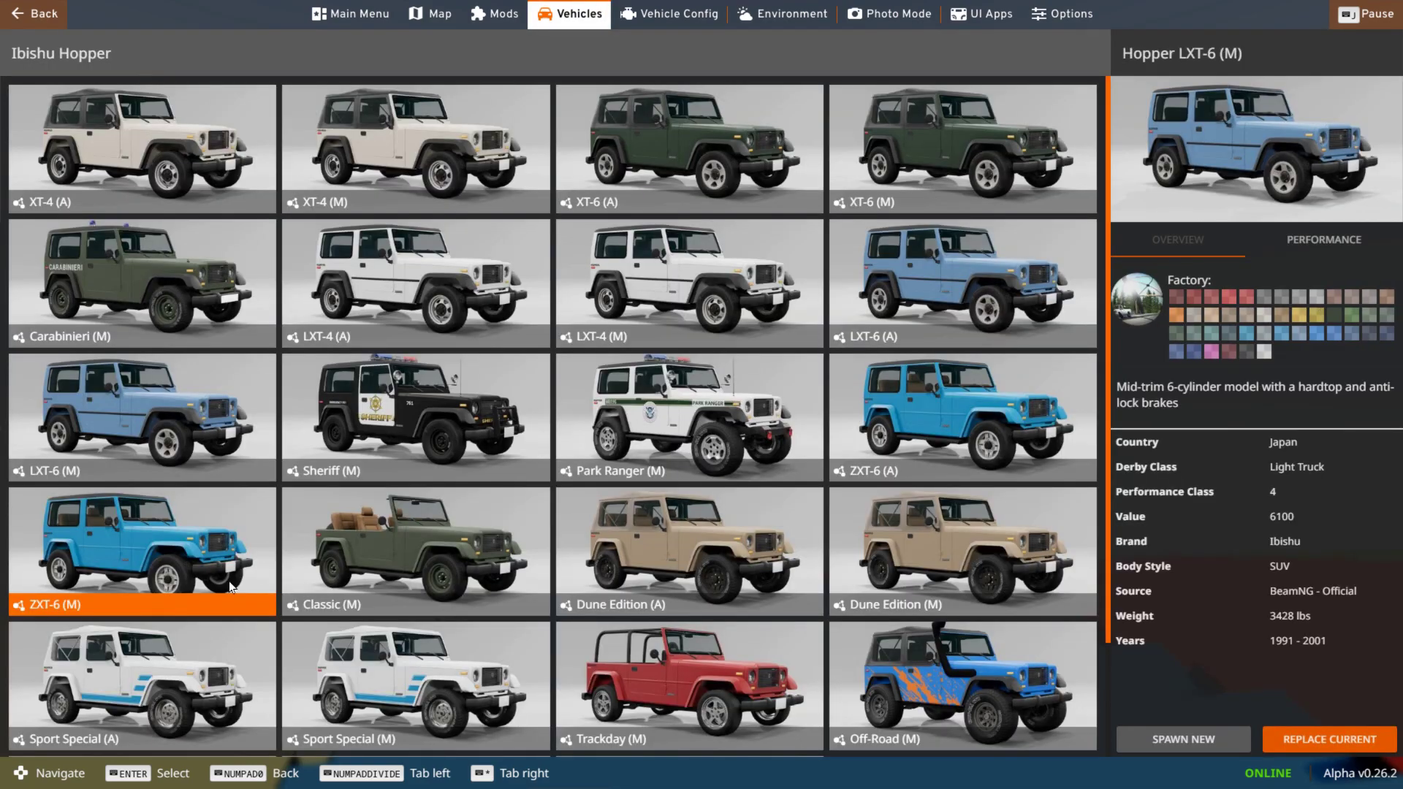
scroll(947, 700, "down", 2)
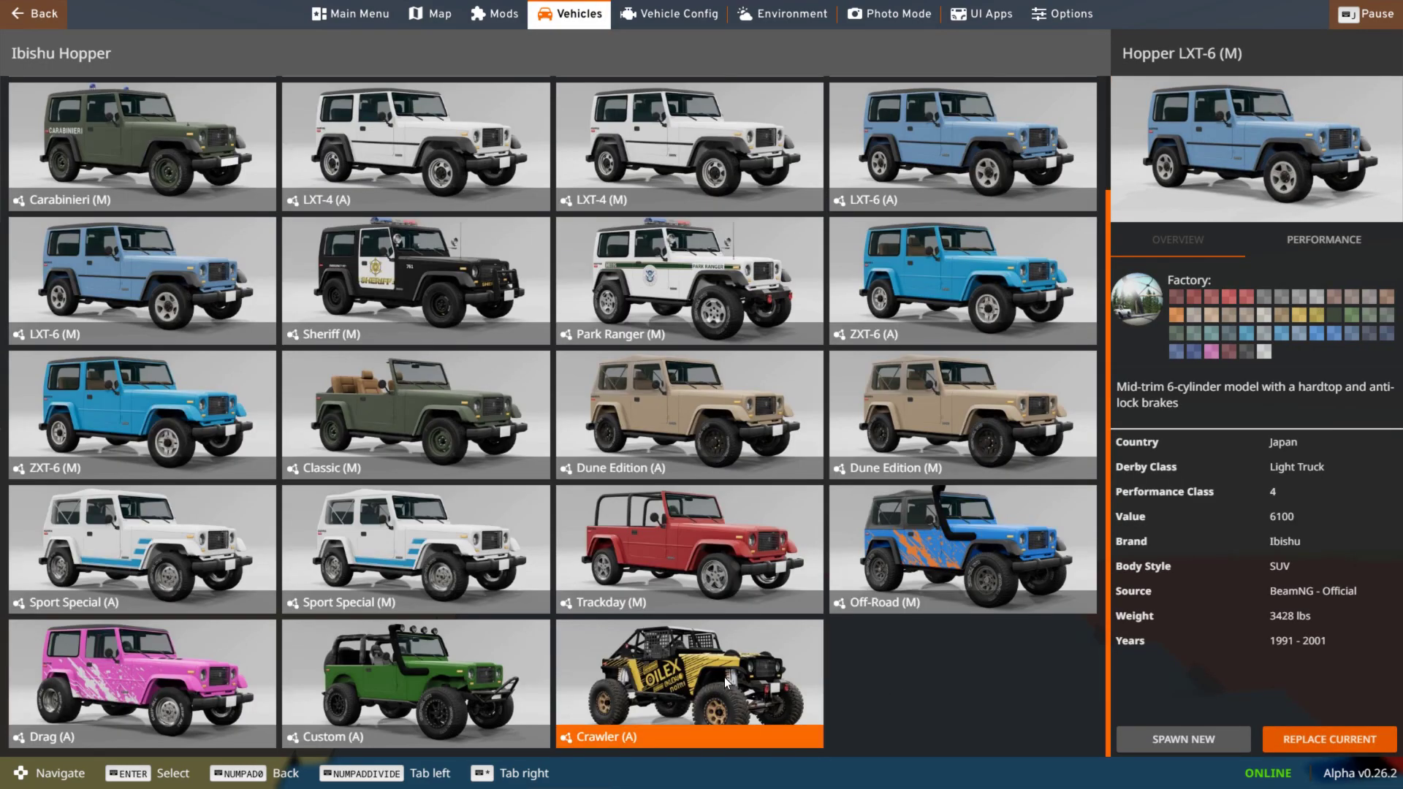
left_click(1316, 334)
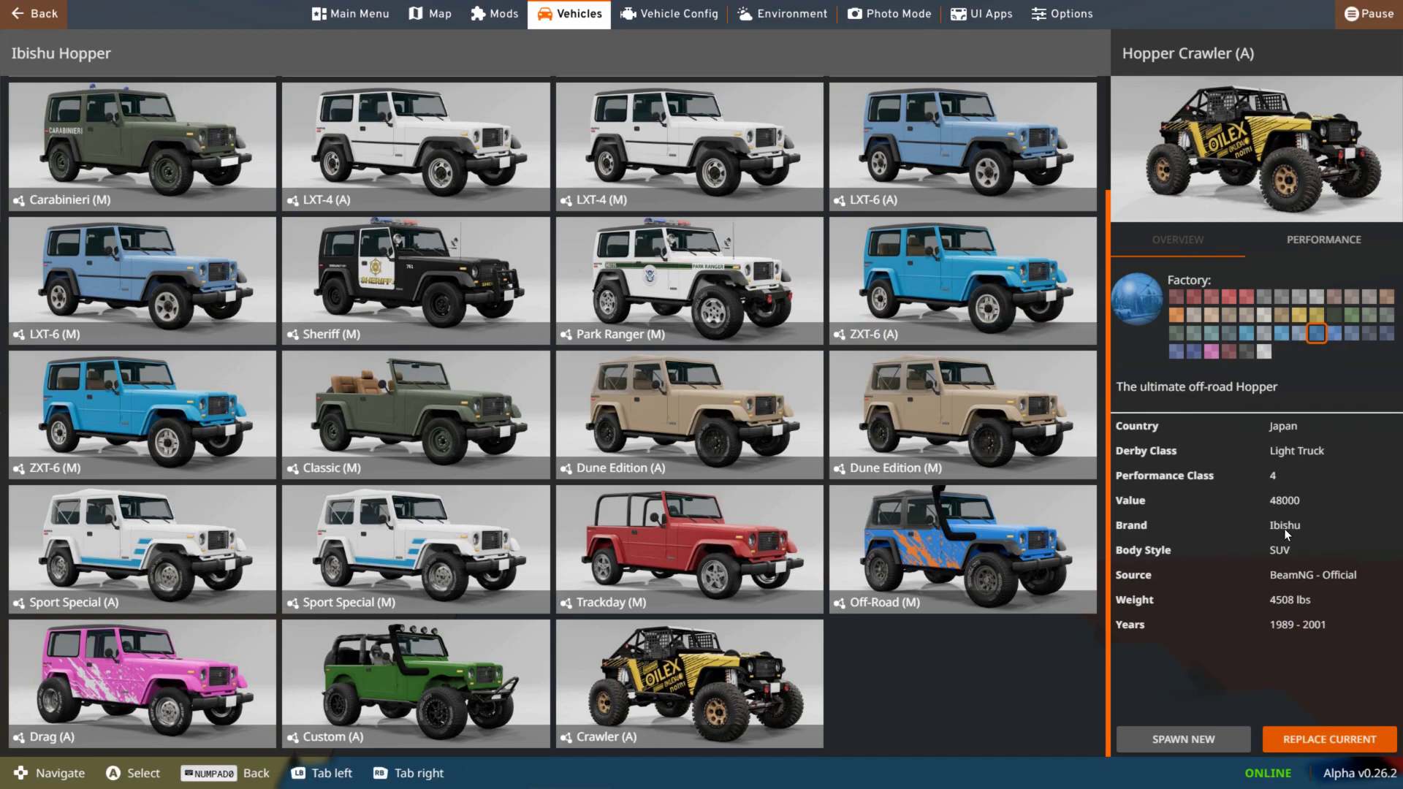
left_click(1235, 739)
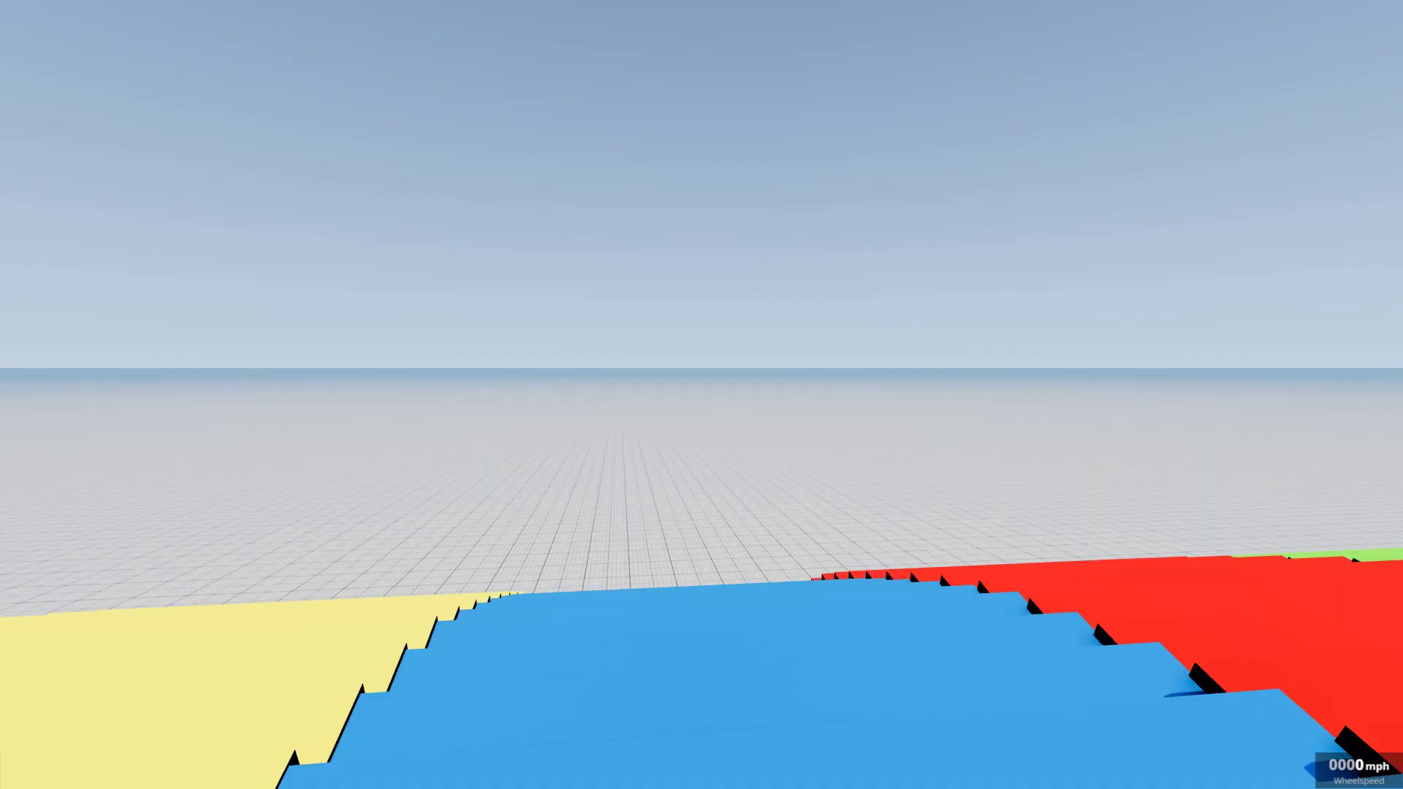
right_click_drag(701, 394, 928, 448)
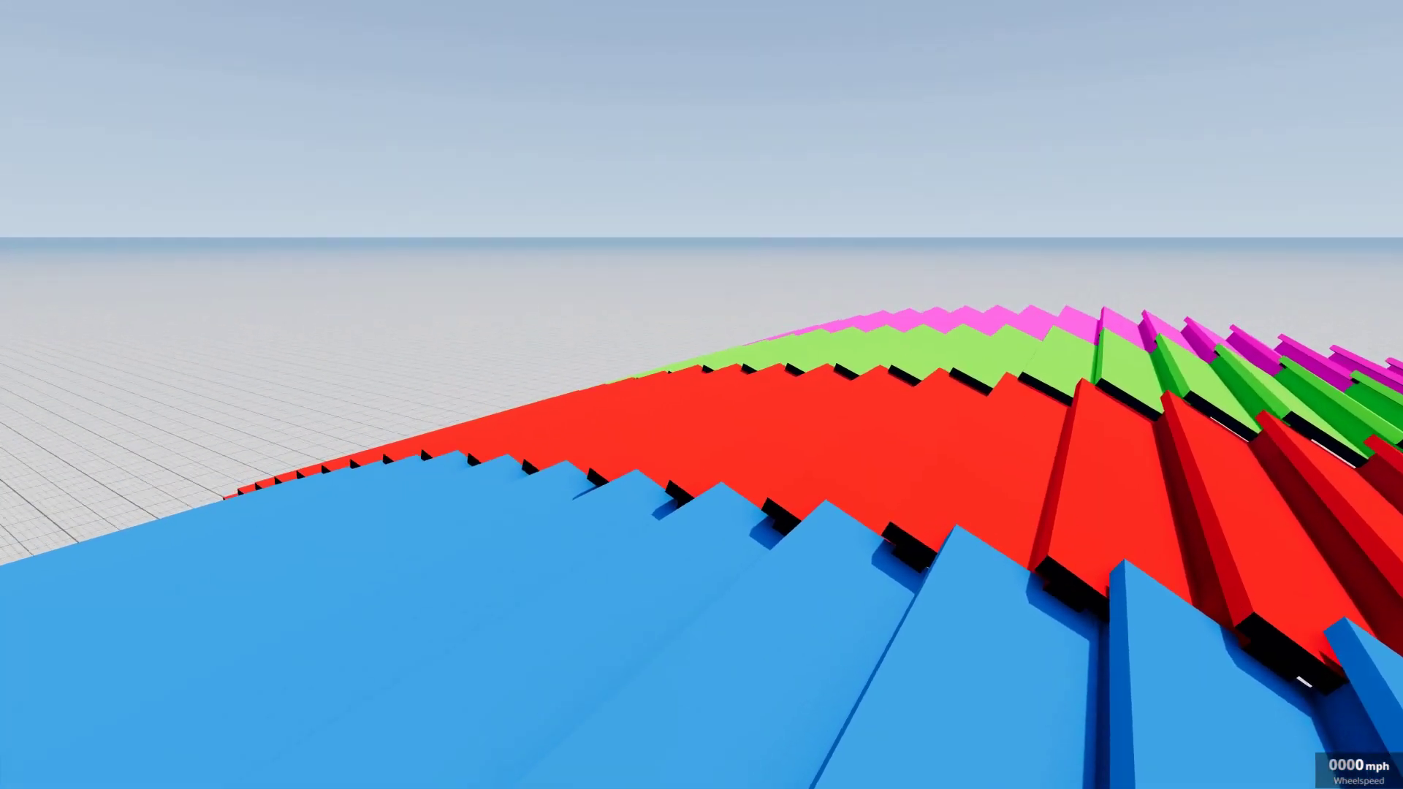
Step: Drive the Hopper Crawler forward along the steps of the blue stairs, steering left, to test their collision
key("Up")
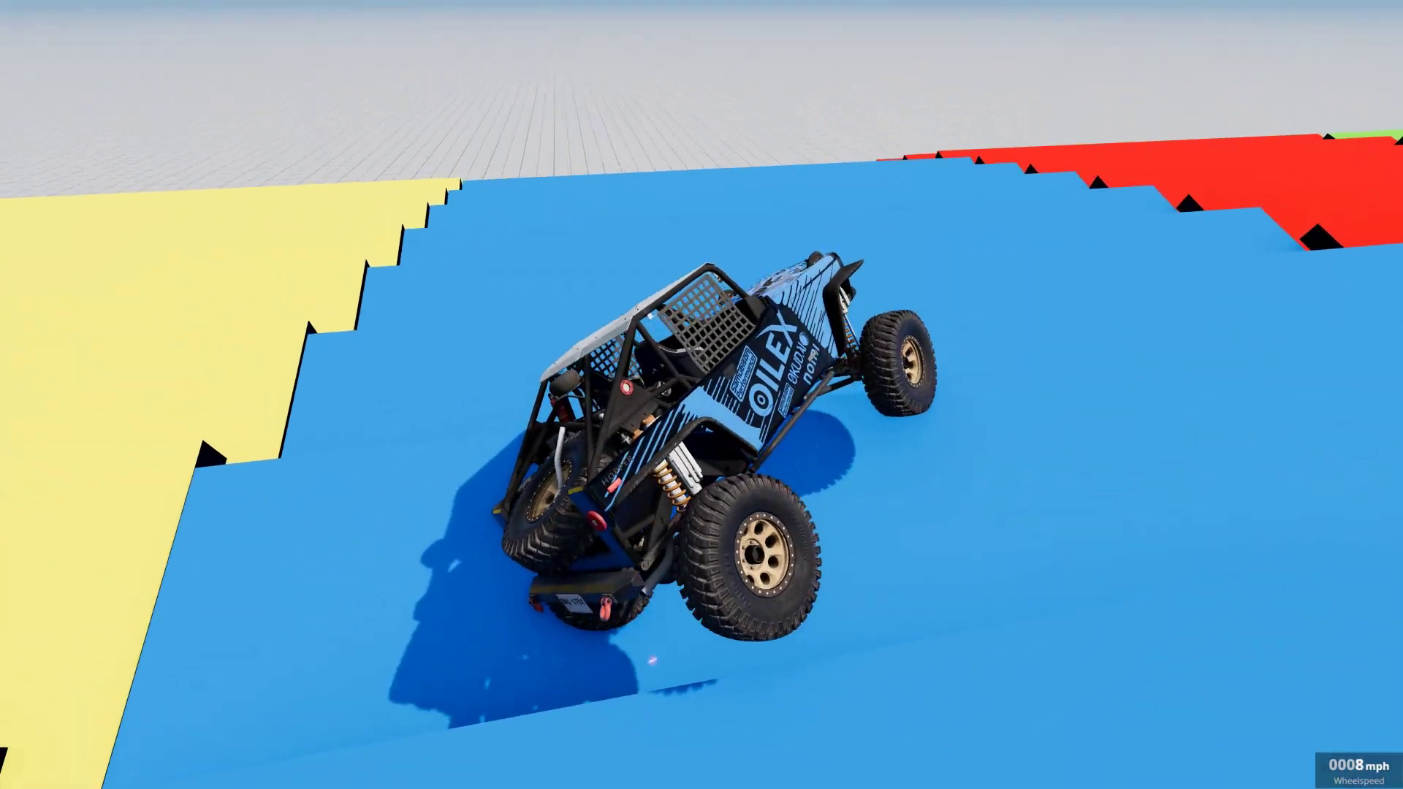
key("Up")
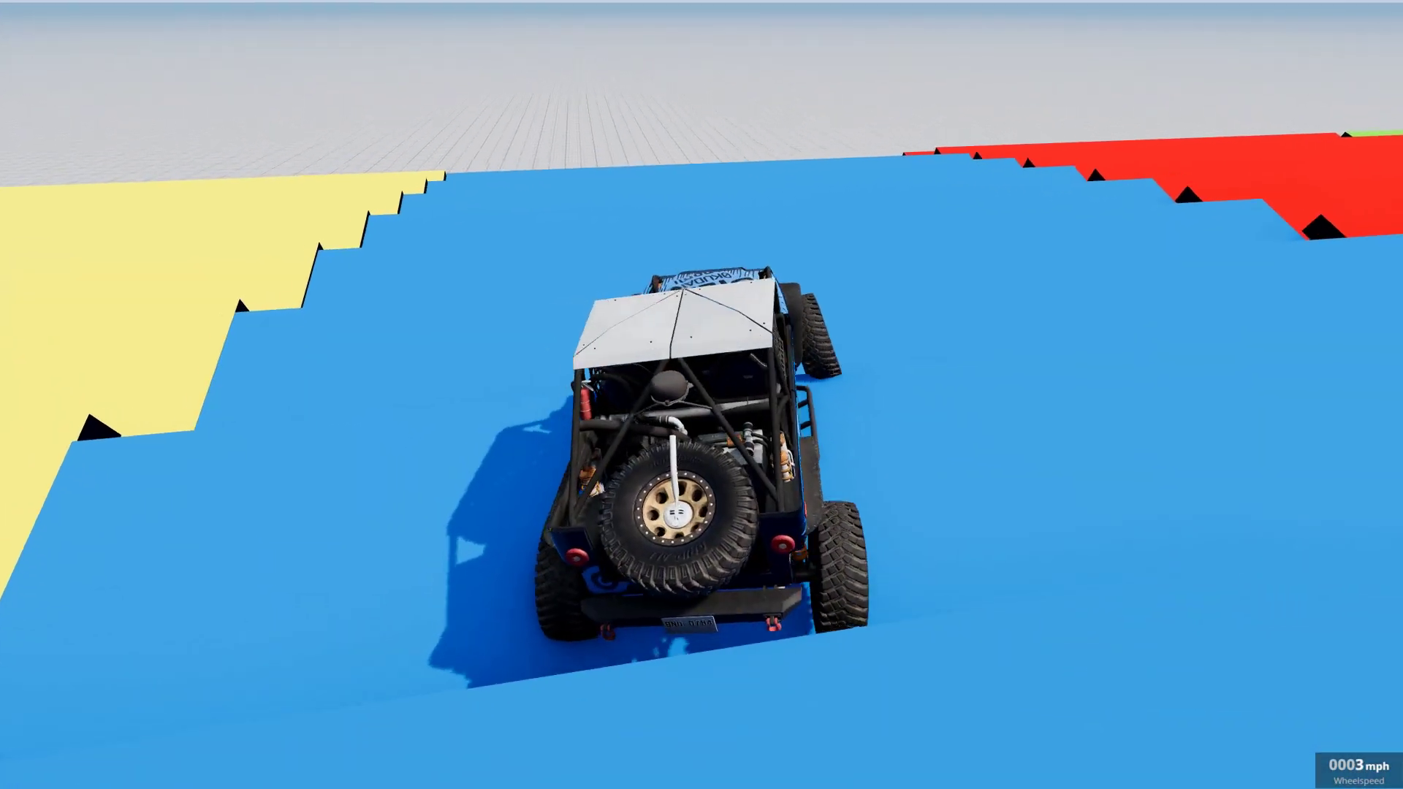
key("Up")
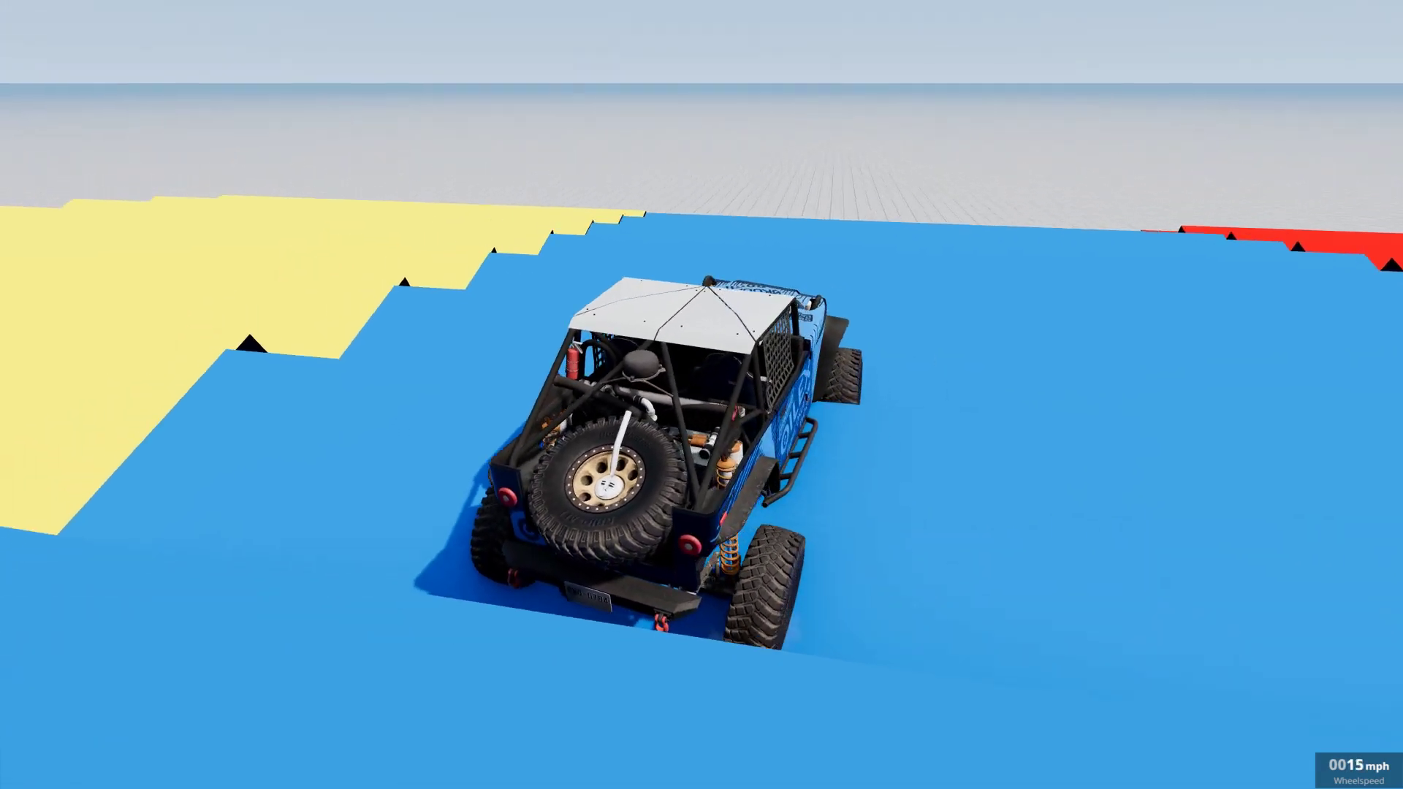
key("Up")
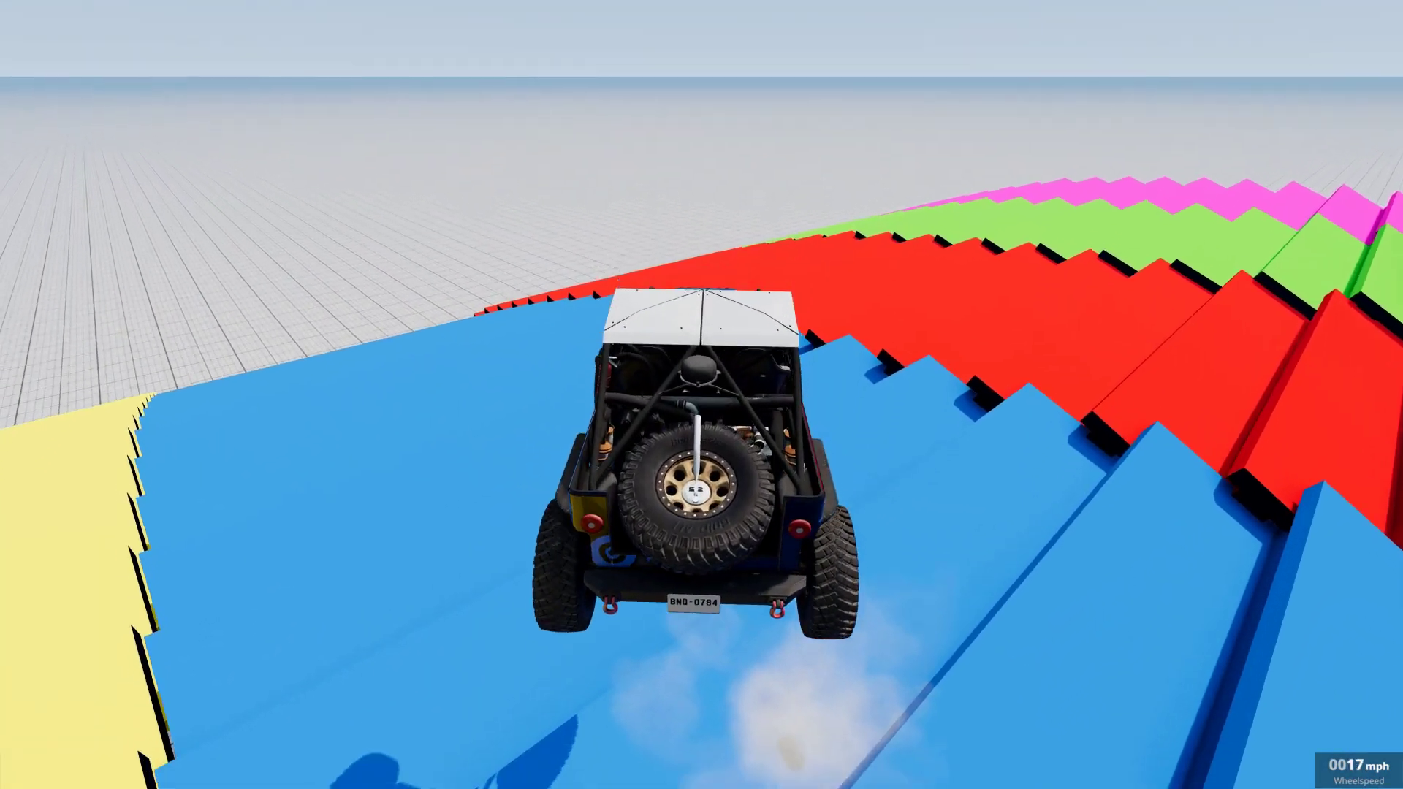
key("Up")
key("Left")
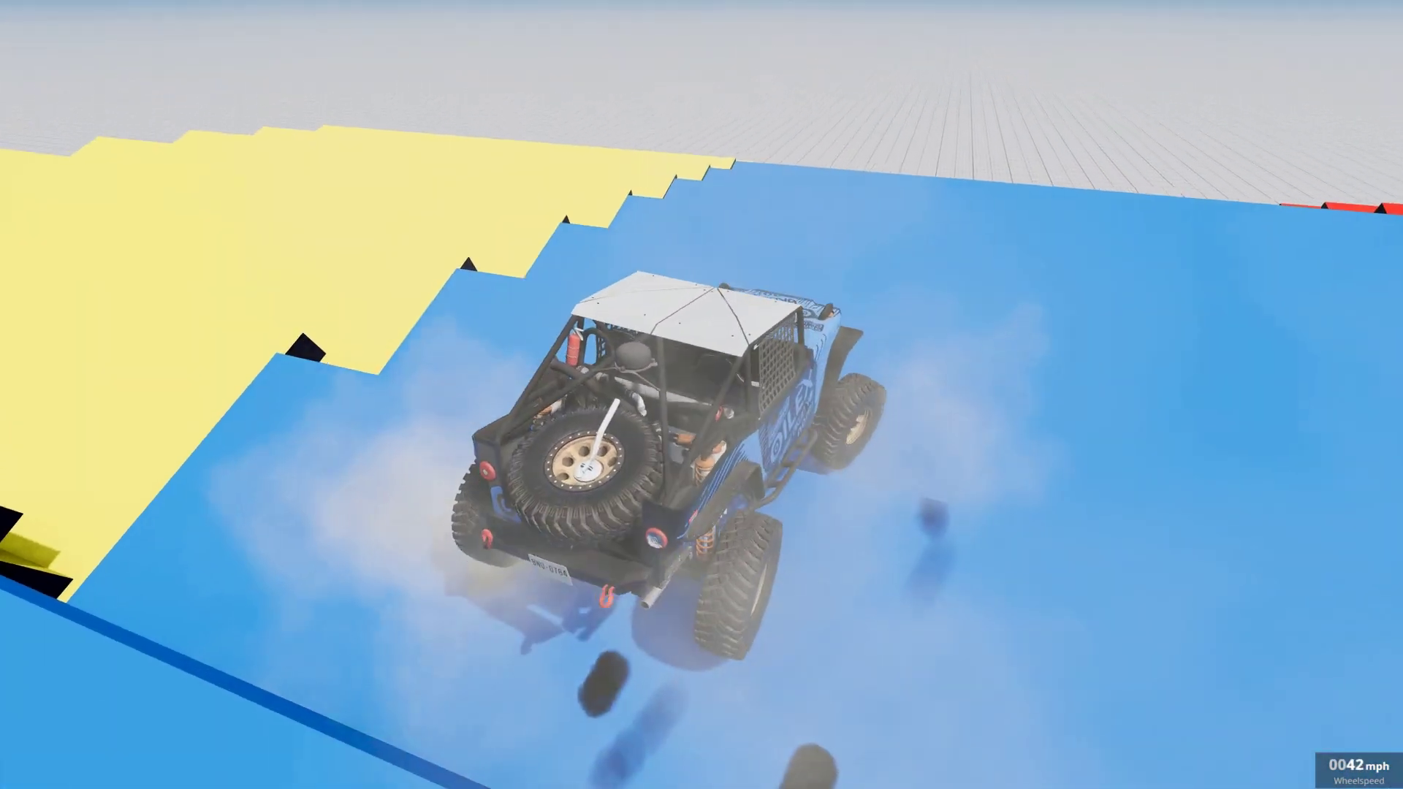
key("Up")
key("Left")
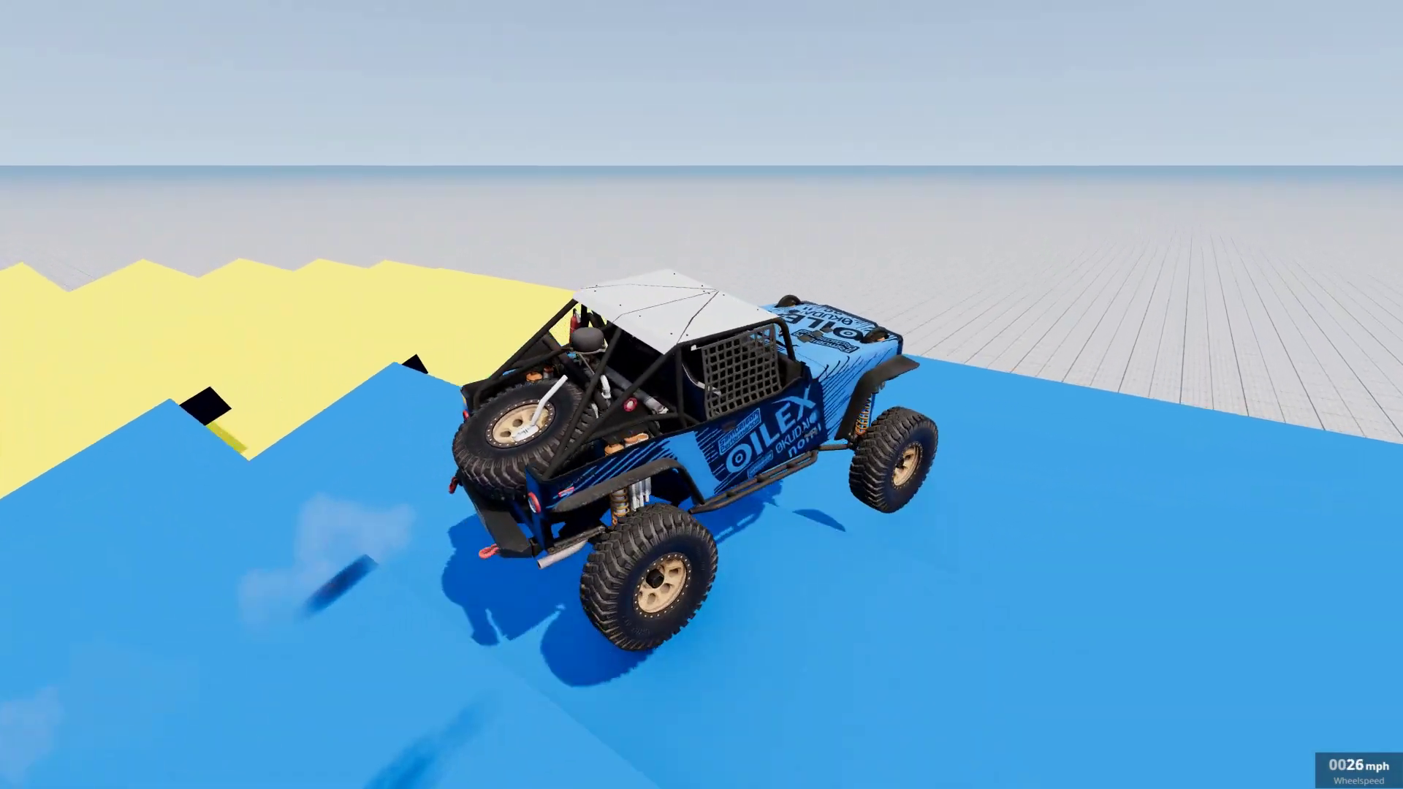